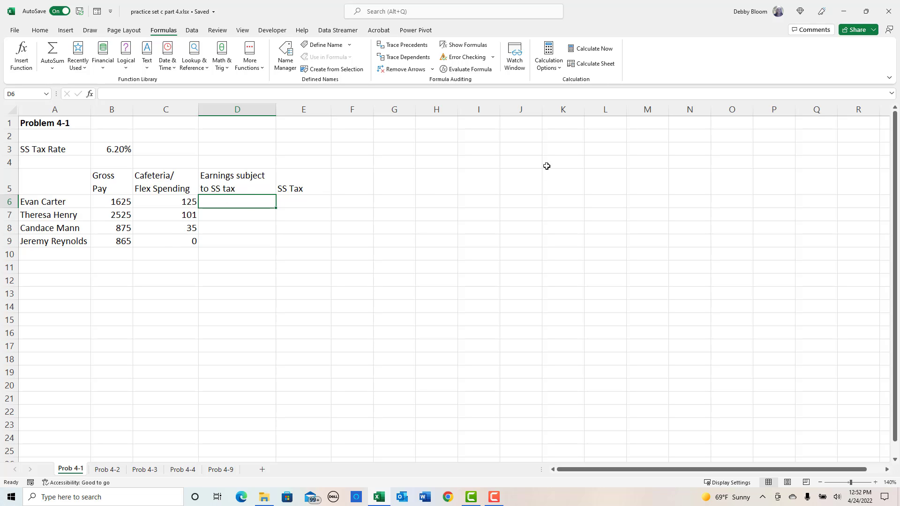
# - Enter the formula =B6-C6 in D6 for earnings subject to SS tax and fill it down to D9
pyautogui.write('=')
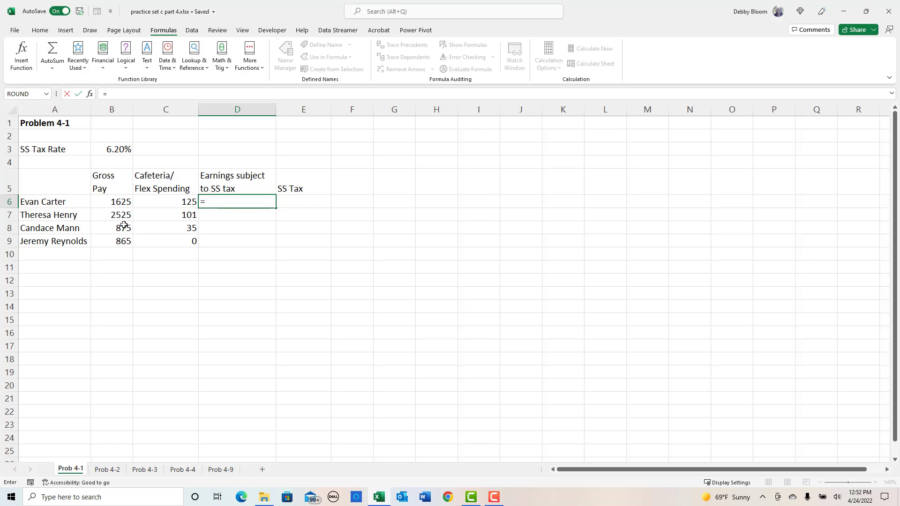
pyautogui.click(114, 201)
pyautogui.write('-')
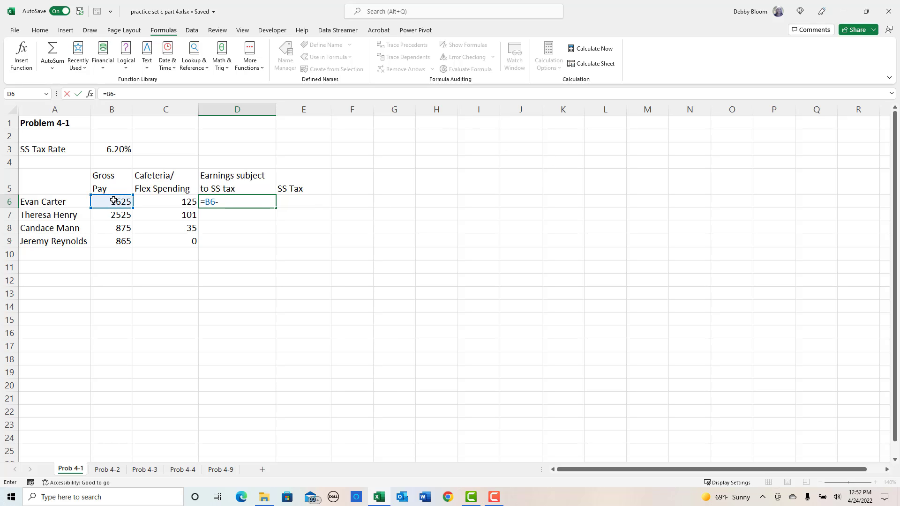
pyautogui.click(185, 201)
pyautogui.press('Return')
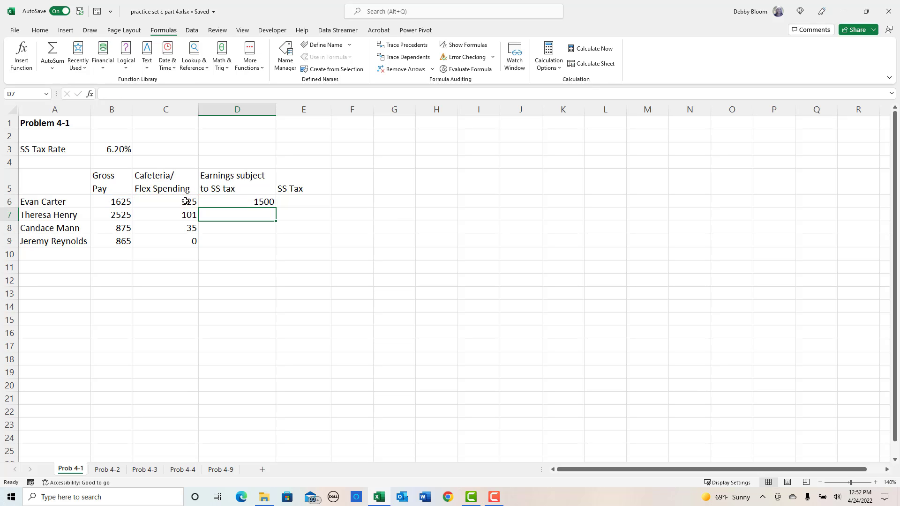
pyautogui.click(251, 191)
pyautogui.click(260, 201)
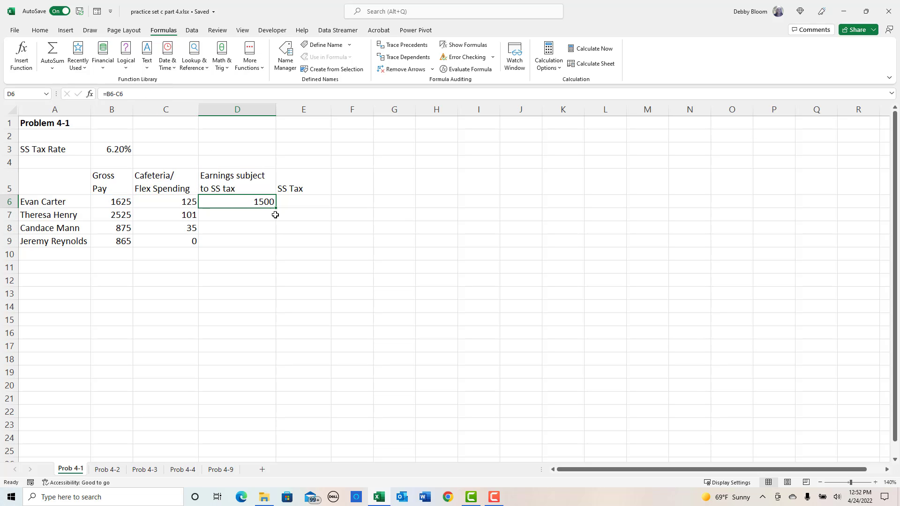
pyautogui.moveTo(275, 208); pyautogui.dragTo(276, 247)
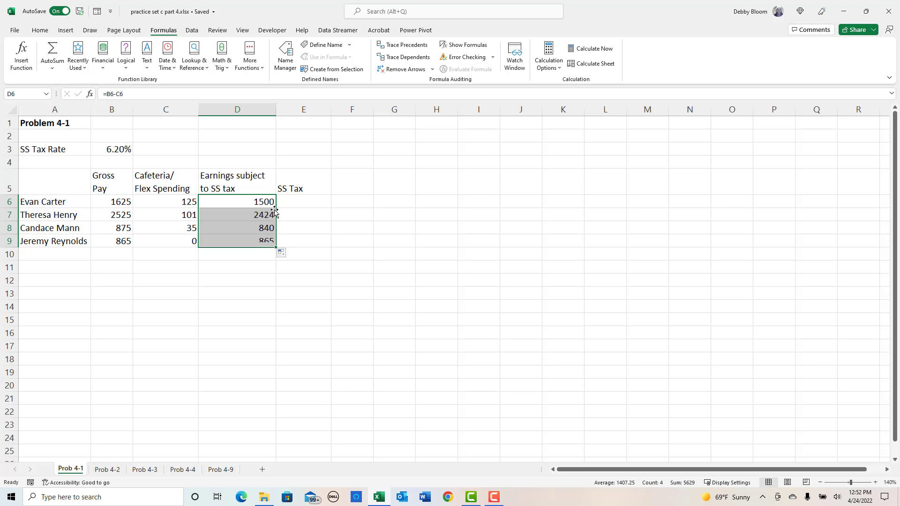
# - Insert a ROUND function in E6 with D6*$B$3 as its number, keeping the tax rate reference absolute
pyautogui.click(314, 197)
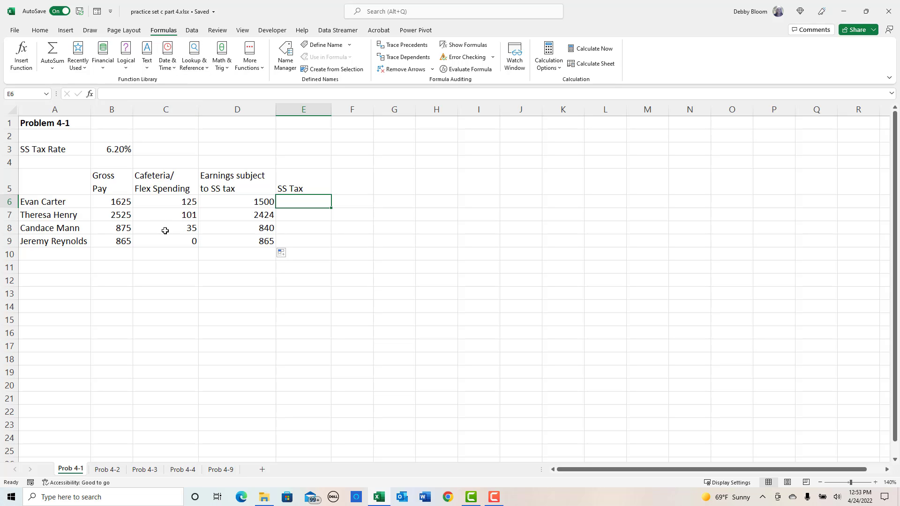
pyautogui.click(222, 60)
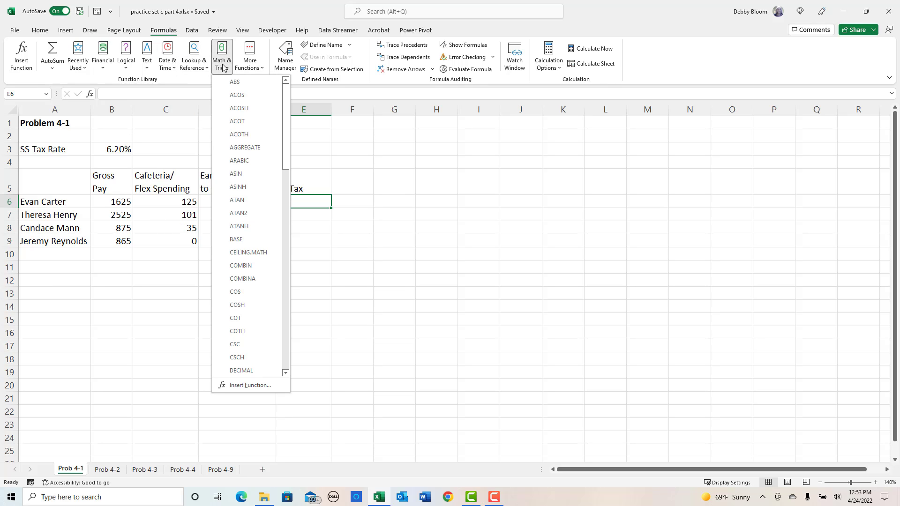
pyautogui.scroll(-1, 274, 105)
pyautogui.moveTo(283, 133); pyautogui.dragTo(286, 277)
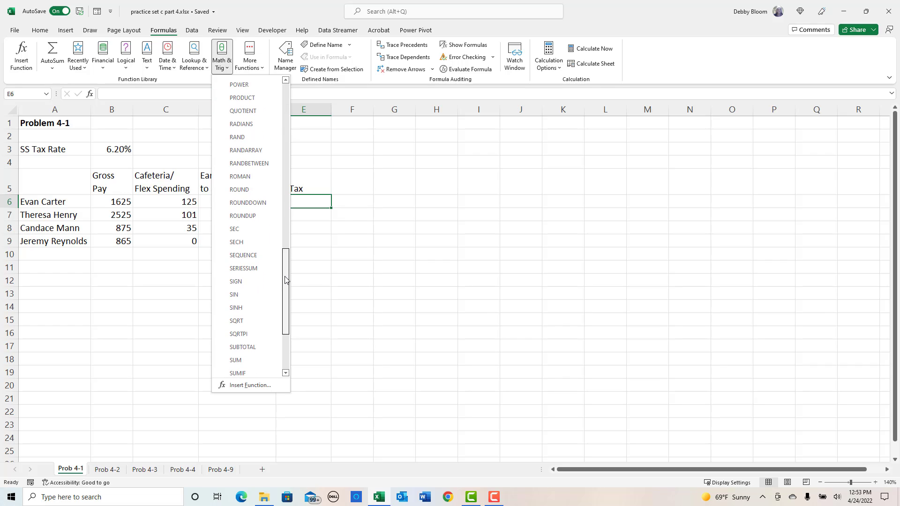
pyautogui.click(256, 194)
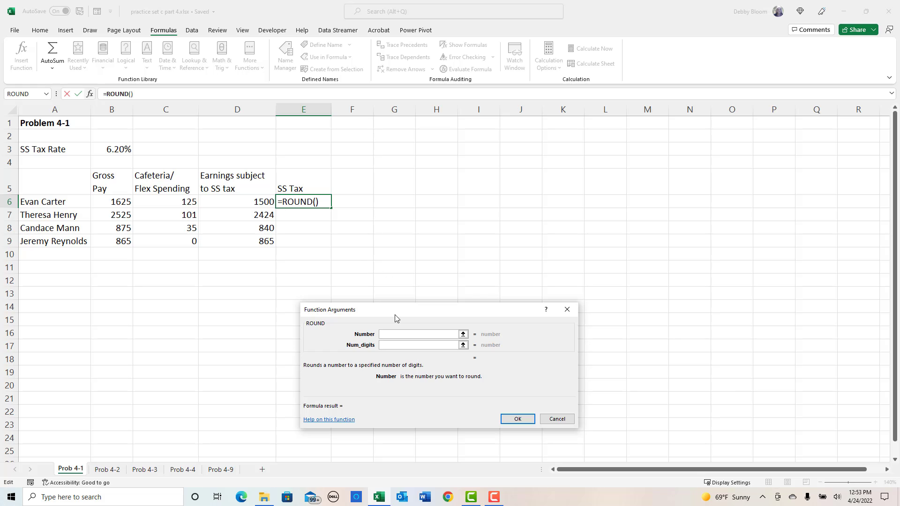
pyautogui.moveTo(431, 290); pyautogui.dragTo(501, 144)
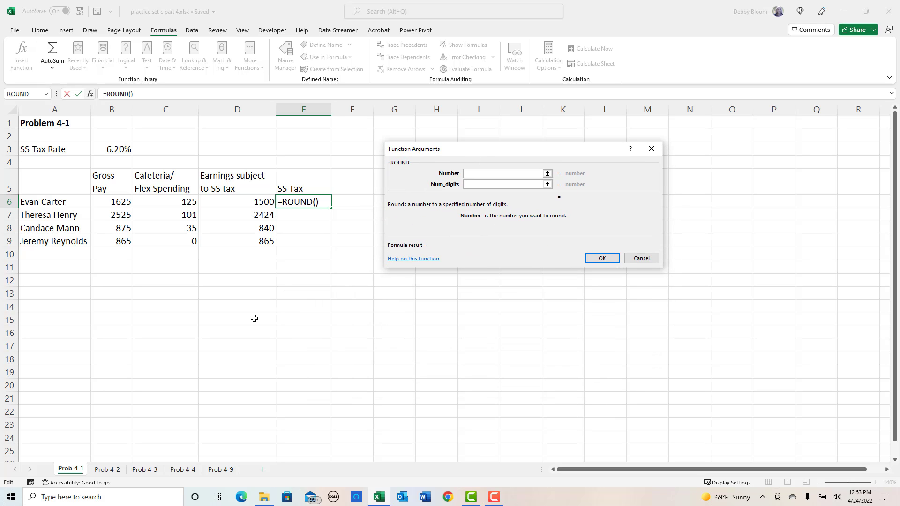
pyautogui.click(243, 203)
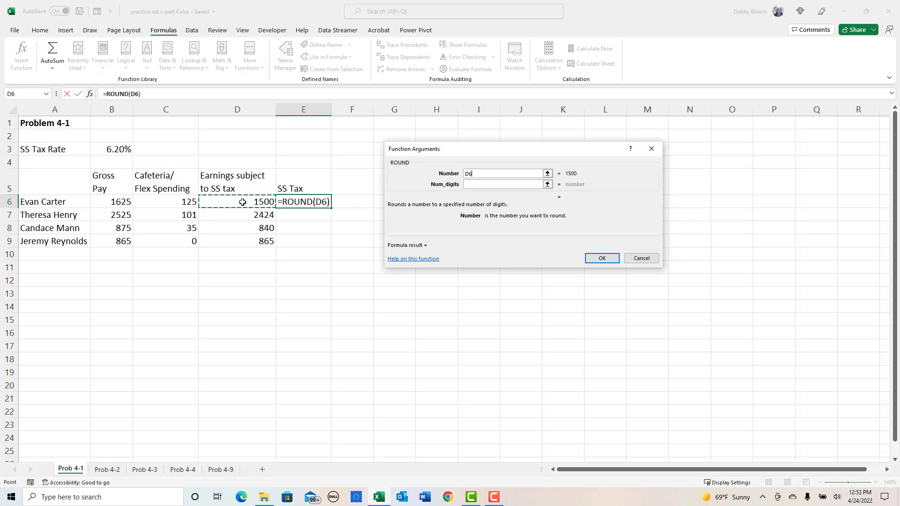
pyautogui.write('*')
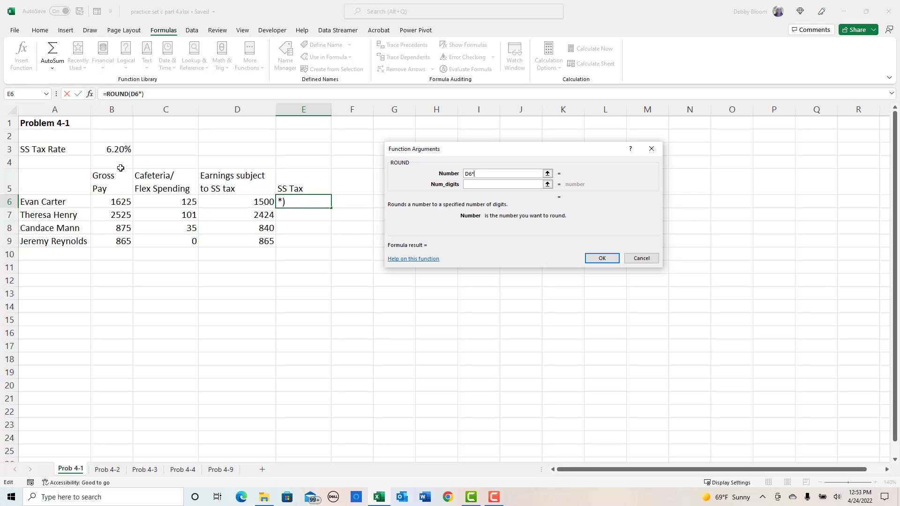
pyautogui.click(124, 150)
pyautogui.press('F4')
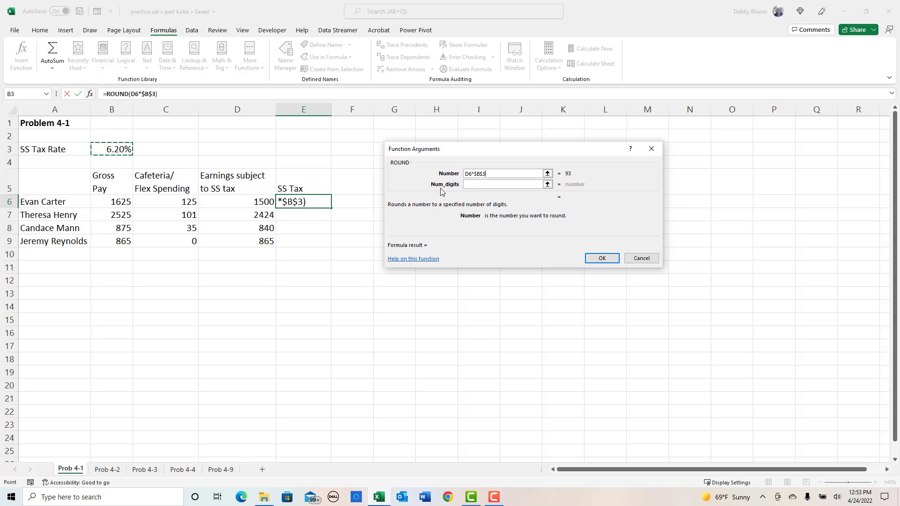
# - Set the ROUND function's digits to 2 and fill the SS Tax formula down from E6 to E9
pyautogui.click(496, 186)
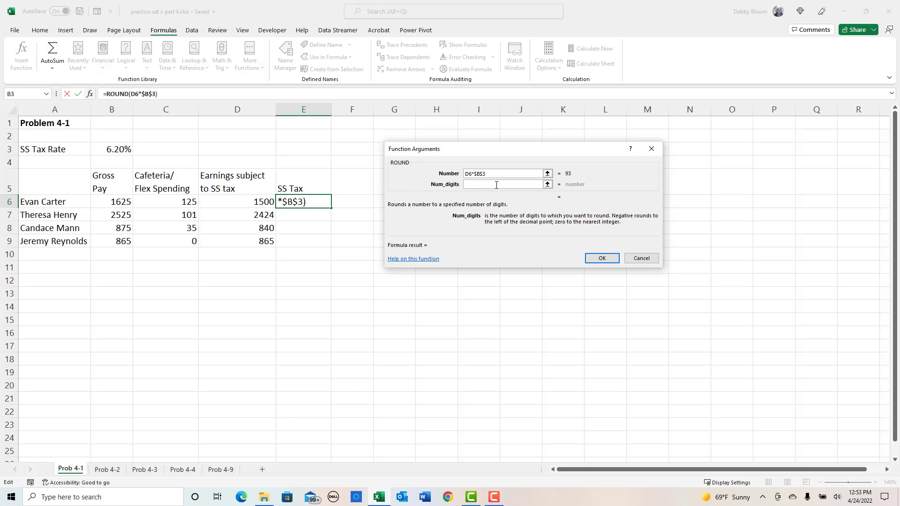
pyautogui.write('2')
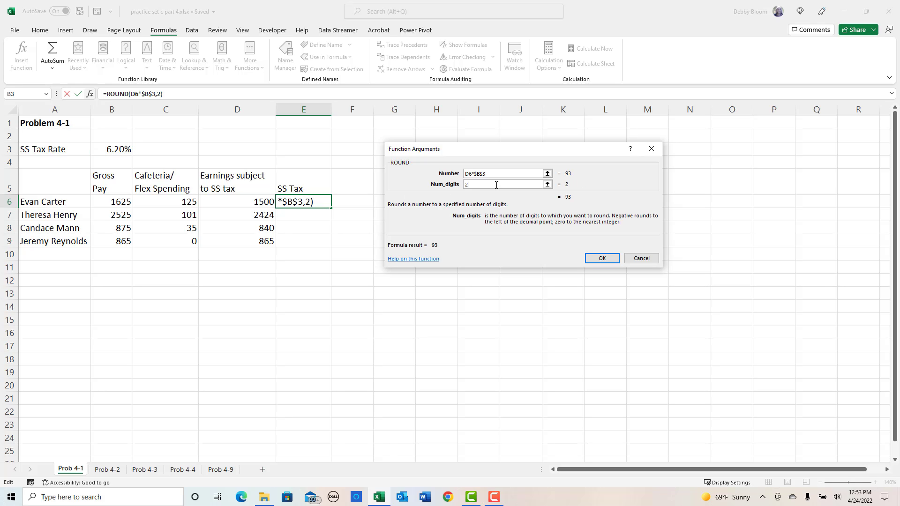
pyautogui.click(601, 259)
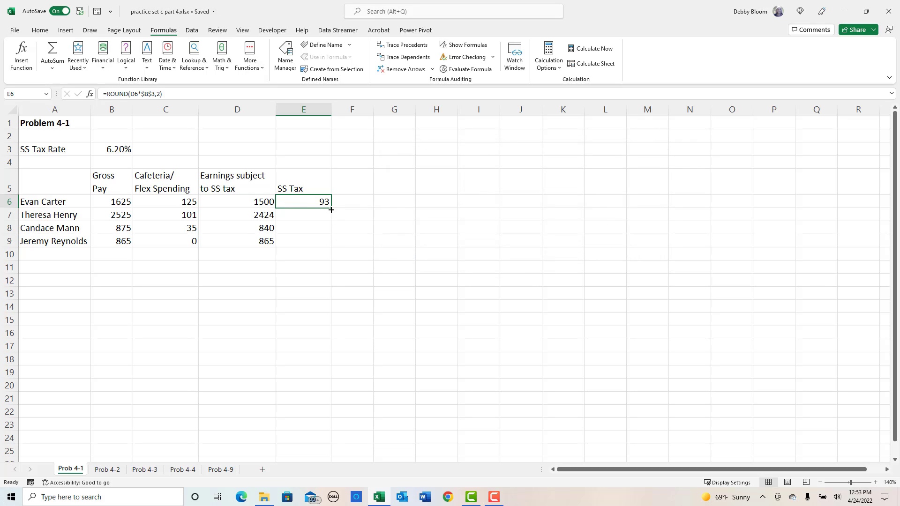
pyautogui.doubleClick(331, 208)
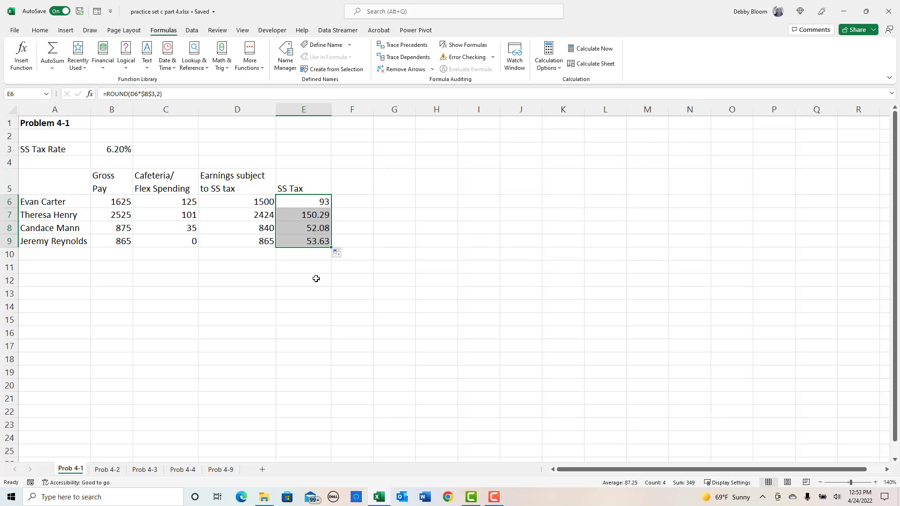
pyautogui.click(59, 126)
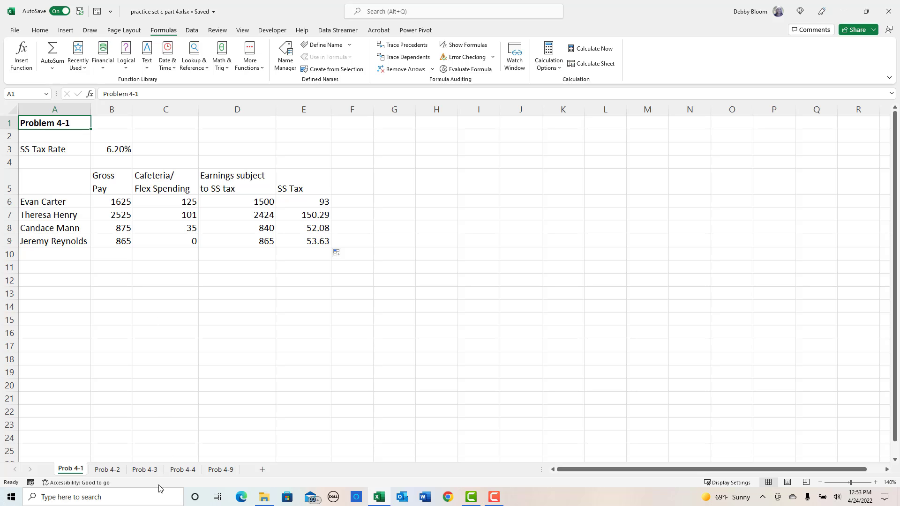
# - On the Prob 4-2 sheet, enter =C7-D7 in E7 for gross pay minus flex and fill it down to E10
pyautogui.click(107, 470)
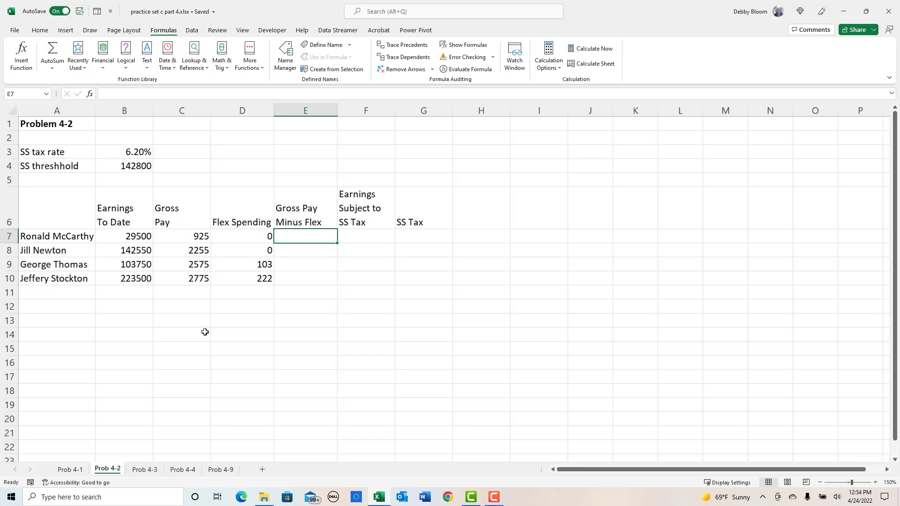
pyautogui.write('=')
pyautogui.click(163, 234)
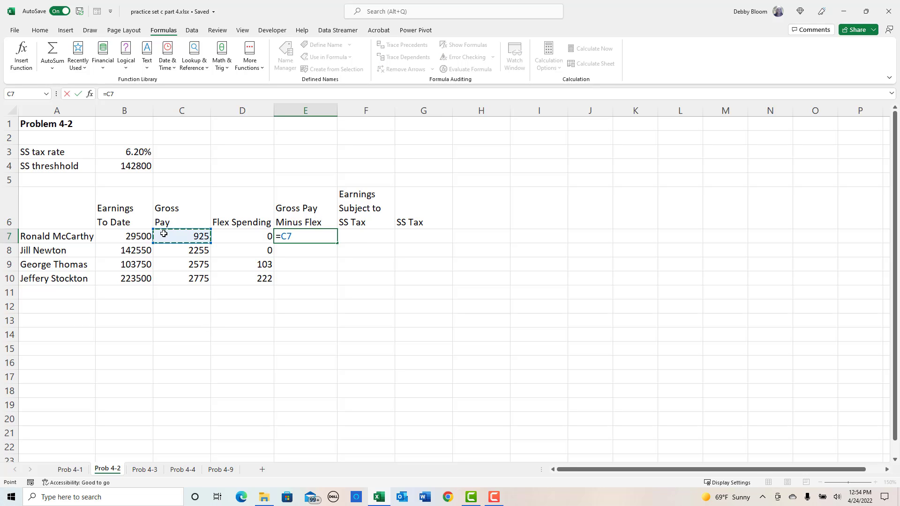
pyautogui.write('-')
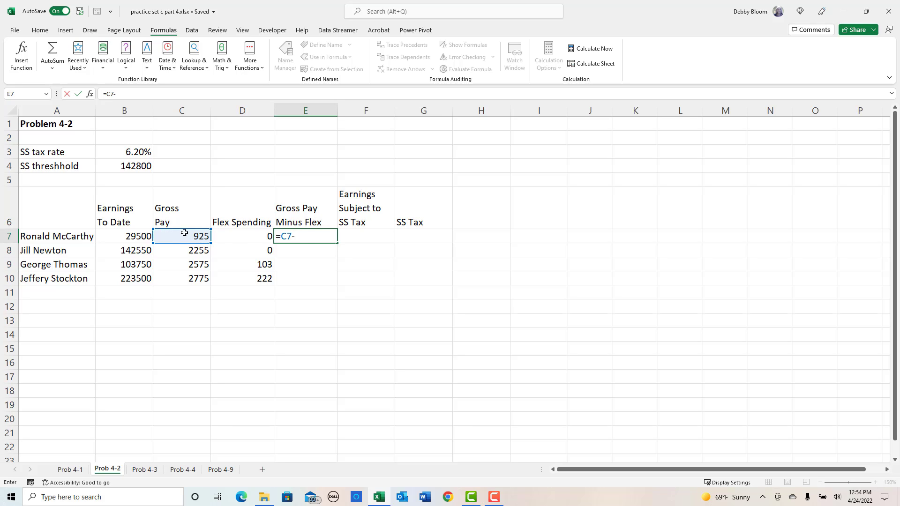
pyautogui.click(239, 233)
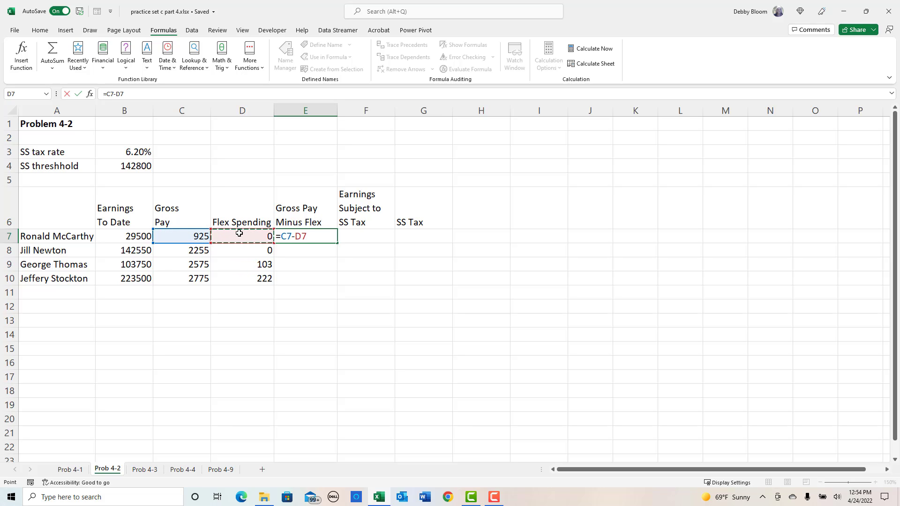
pyautogui.press('Return')
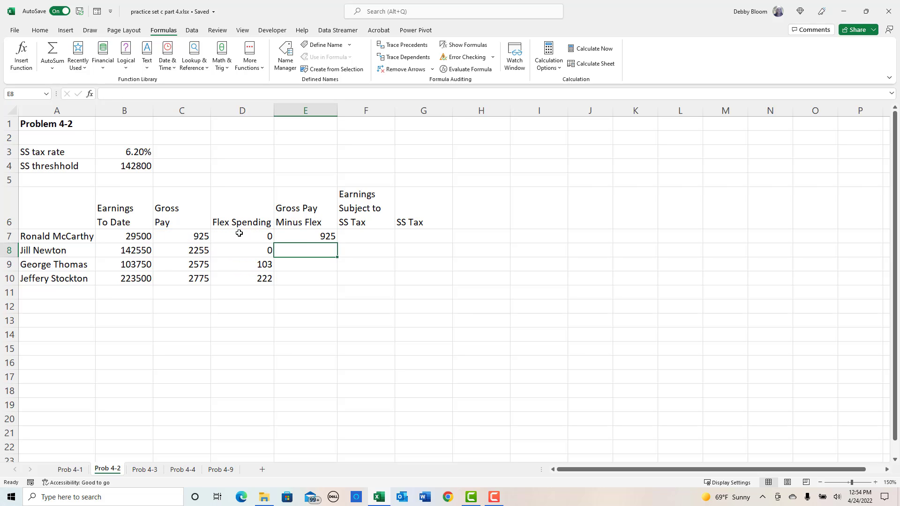
pyautogui.click(305, 238)
pyautogui.moveTo(335, 243); pyautogui.dragTo(338, 284)
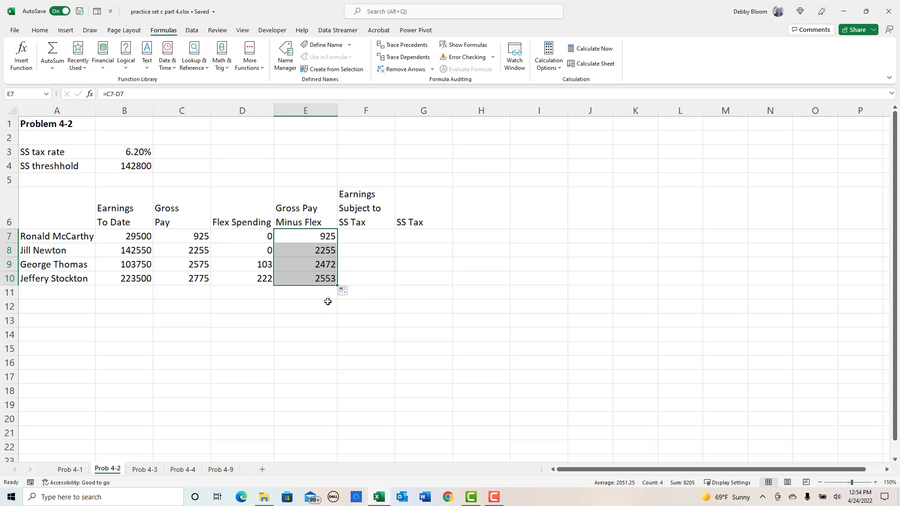
# - Check the cell references in the Gross Pay Minus Flex formula in E7
pyautogui.click(186, 267)
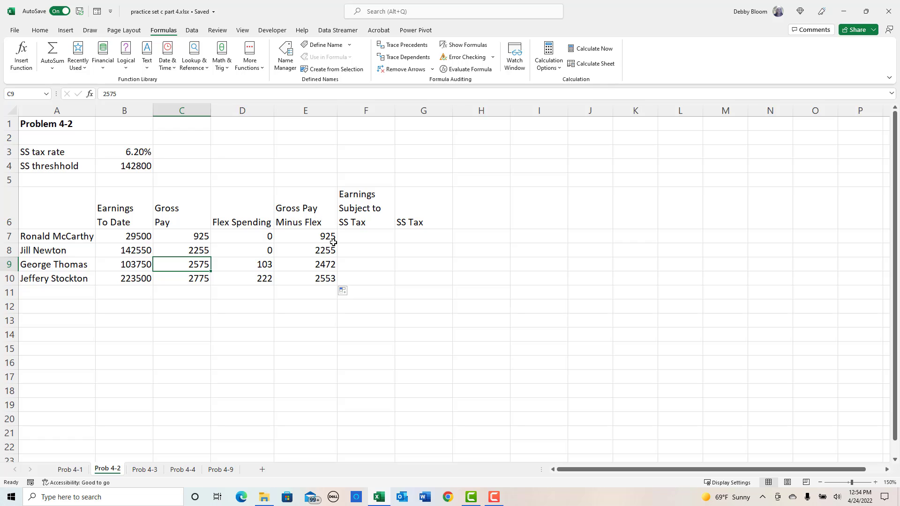
pyautogui.click(316, 237)
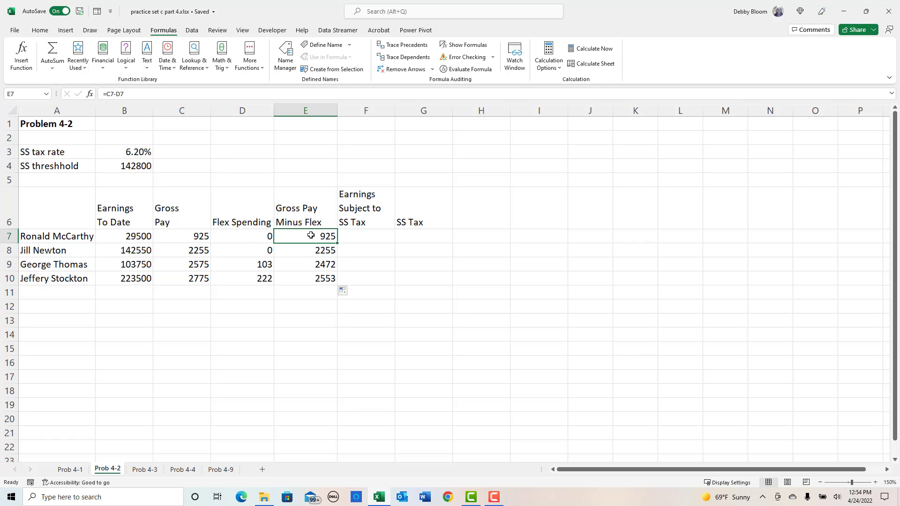
pyautogui.doubleClick(312, 236)
pyautogui.press('Return')
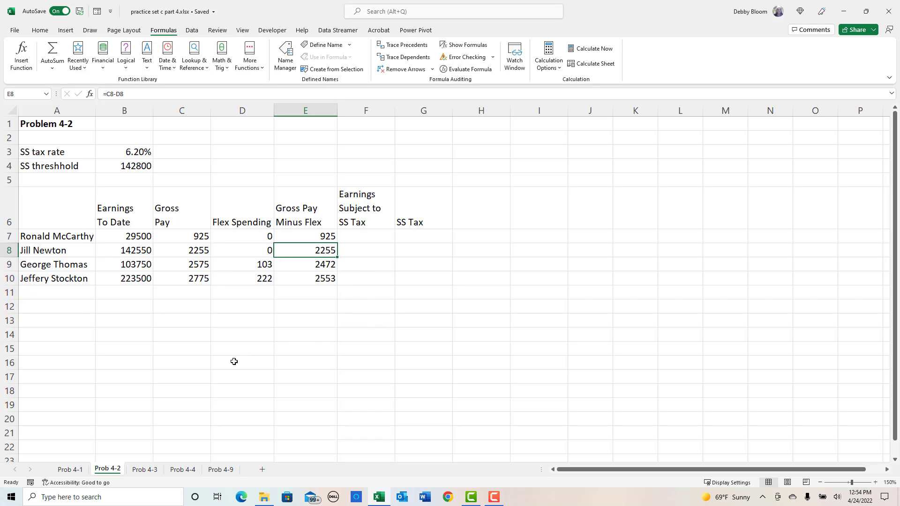
# - Enter in A13: "condition 1 = if earnings to date greater than 142,800, none of the gross pay subject to SS tax, SS tax = 0"
pyautogui.click(41, 326)
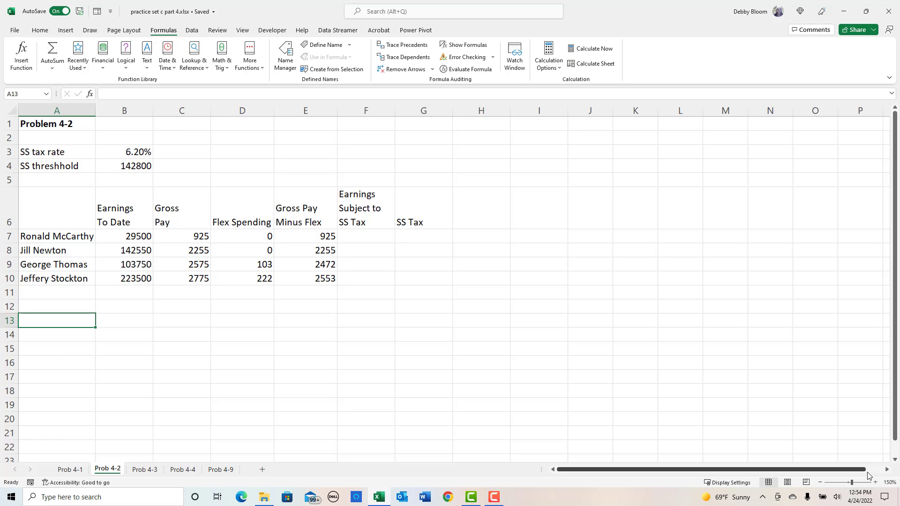
pyautogui.click(875, 483)
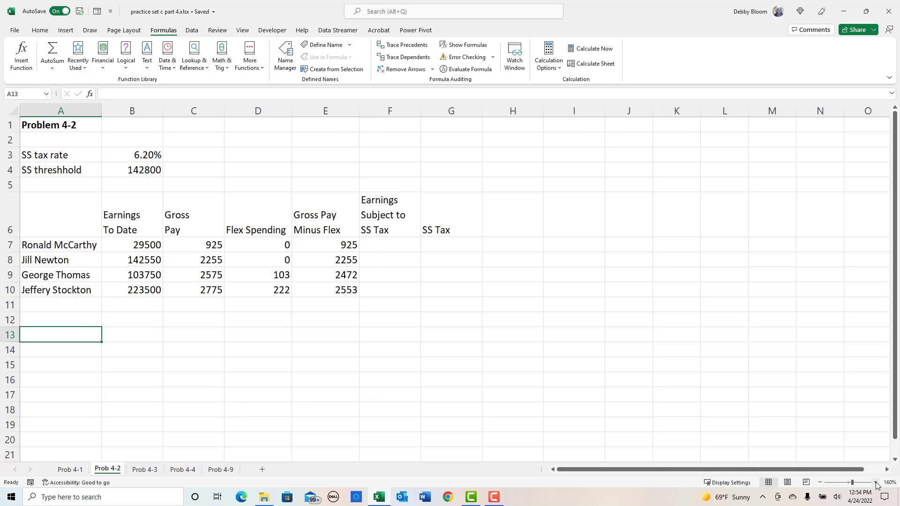
pyautogui.click(875, 482)
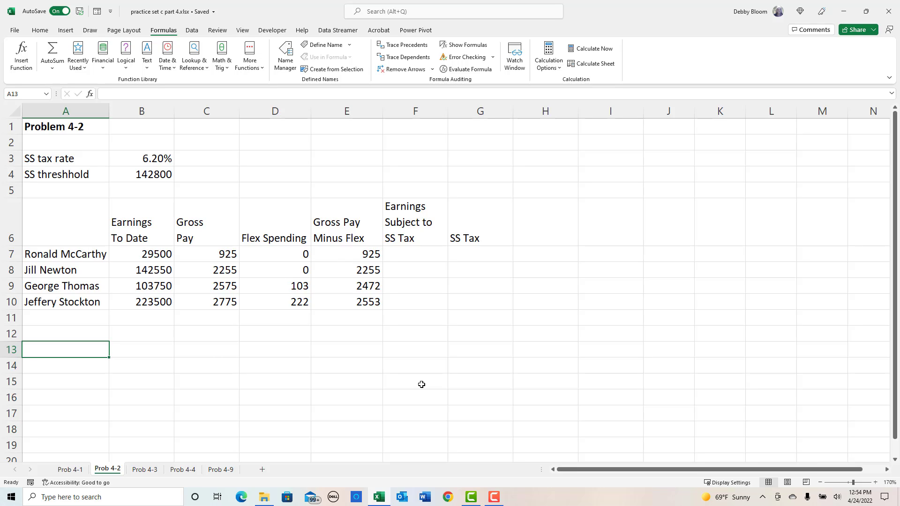
pyautogui.write('conditi')
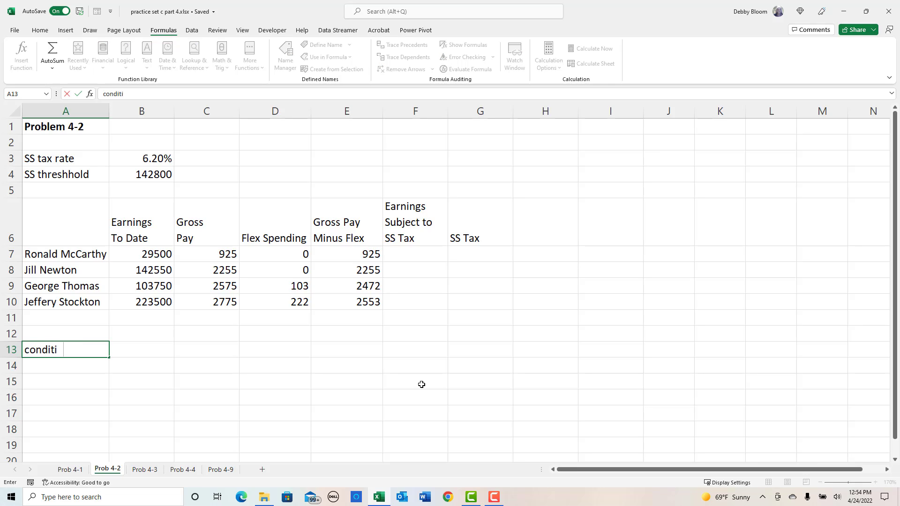
pyautogui.write('on')
pyautogui.write(' 1 =')
pyautogui.write(' e')
pyautogui.write('if earnin')
pyautogui.write('gs')
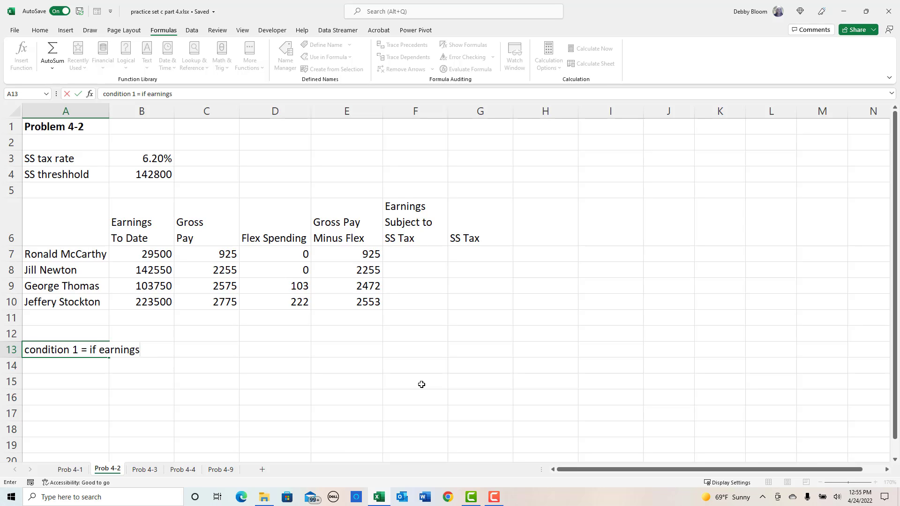
pyautogui.write(' to date greater')
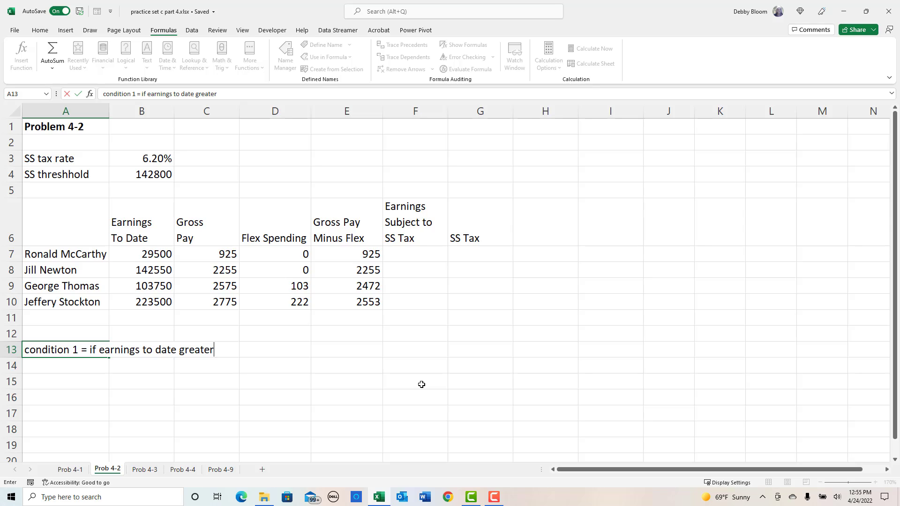
pyautogui.write(' than 142,800,')
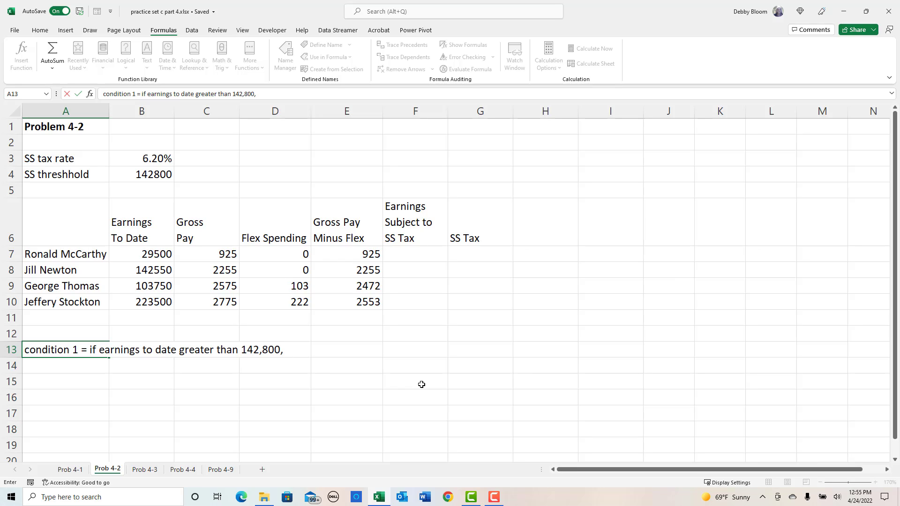
pyautogui.write('none of the')
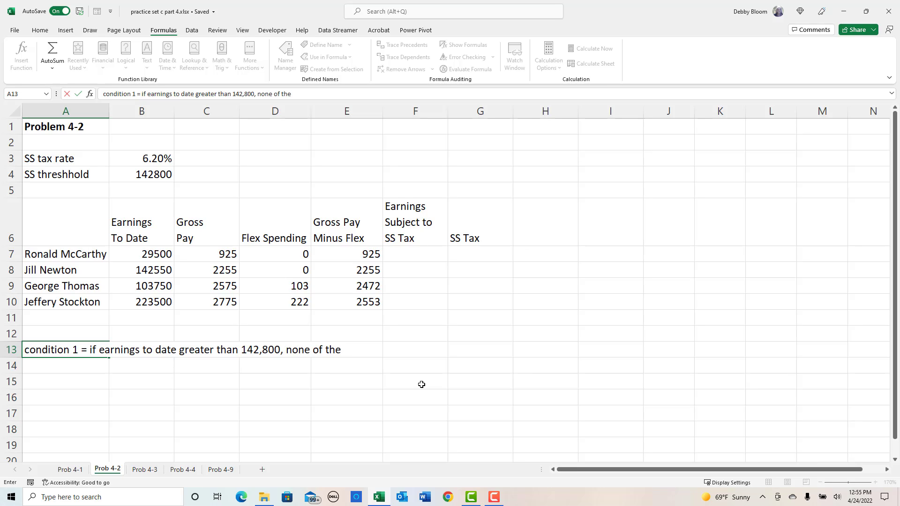
pyautogui.write(' gross pay sub ')
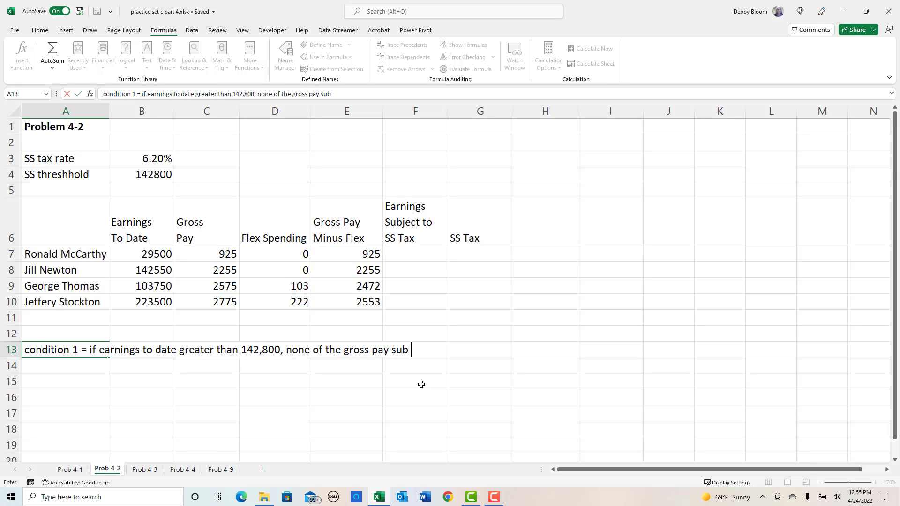
pyautogui.write('ject to SS tax,')
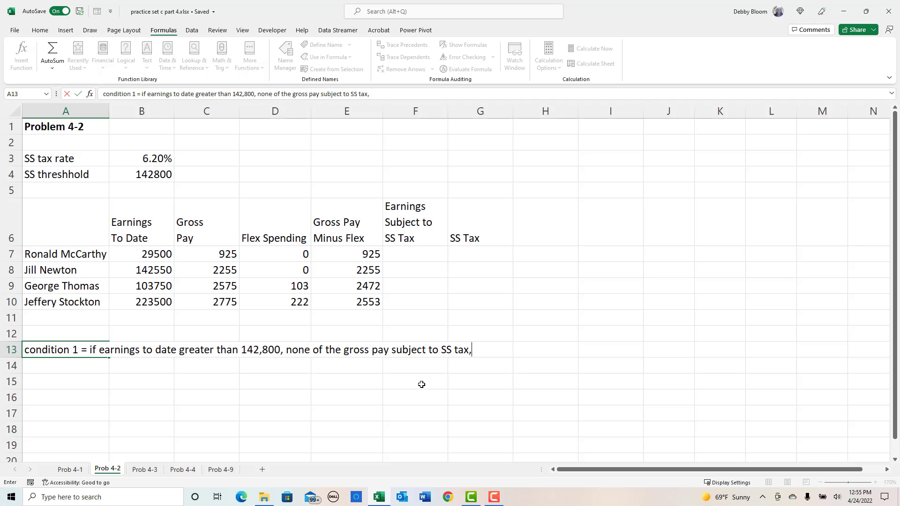
pyautogui.write(' SS tax = 0')
pyautogui.press('Return')
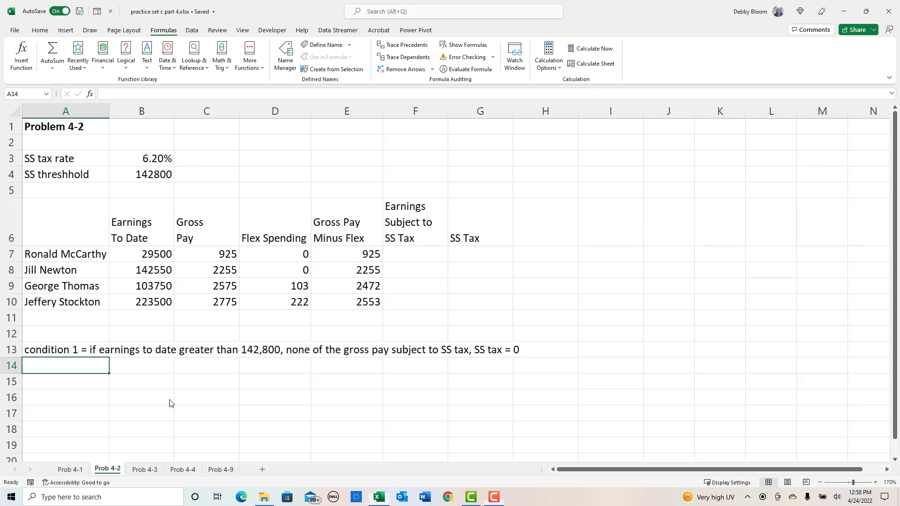
# - Enter in A14: "condition 2 = if earnings to date + gross pay minus flex greater than 142,800, subject to tax = 142,800 - earnings to date"
pyautogui.write('conditio')
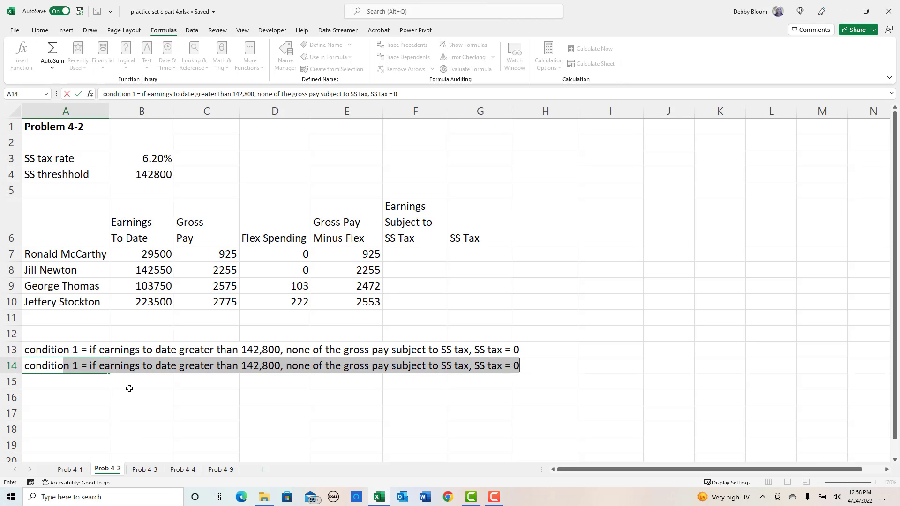
pyautogui.write('n 2 =')
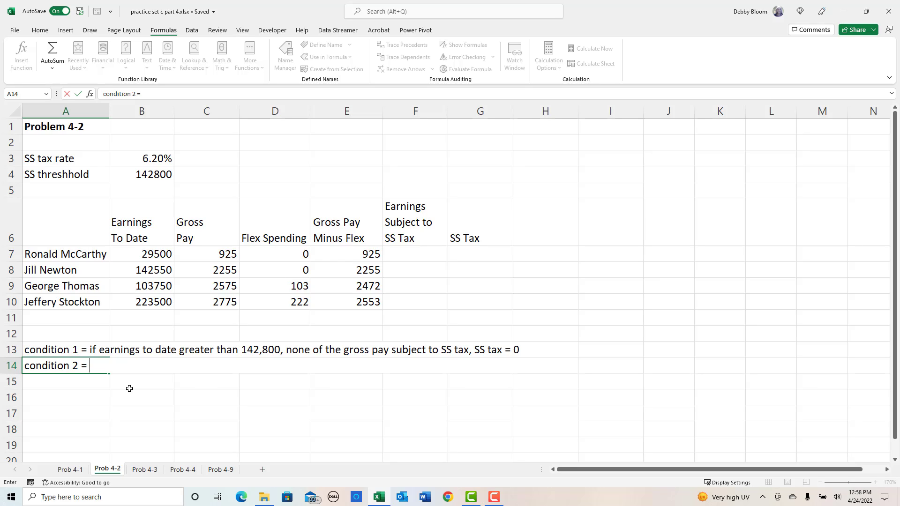
pyautogui.write('if earnings to date')
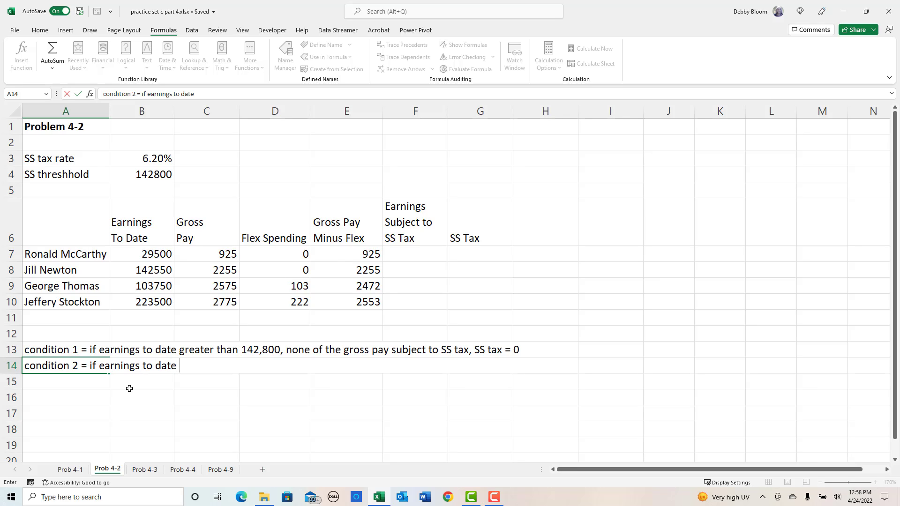
pyautogui.write(' + gross pay')
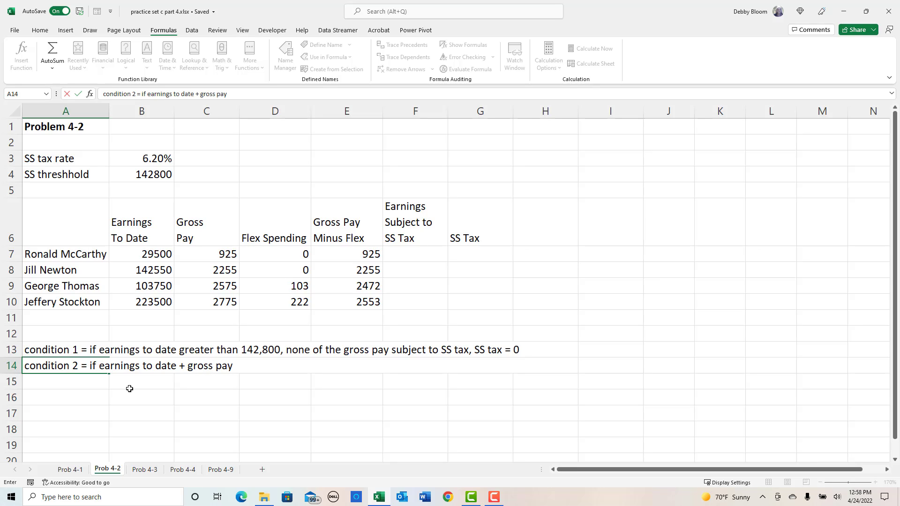
pyautogui.write(' minus flex greater ')
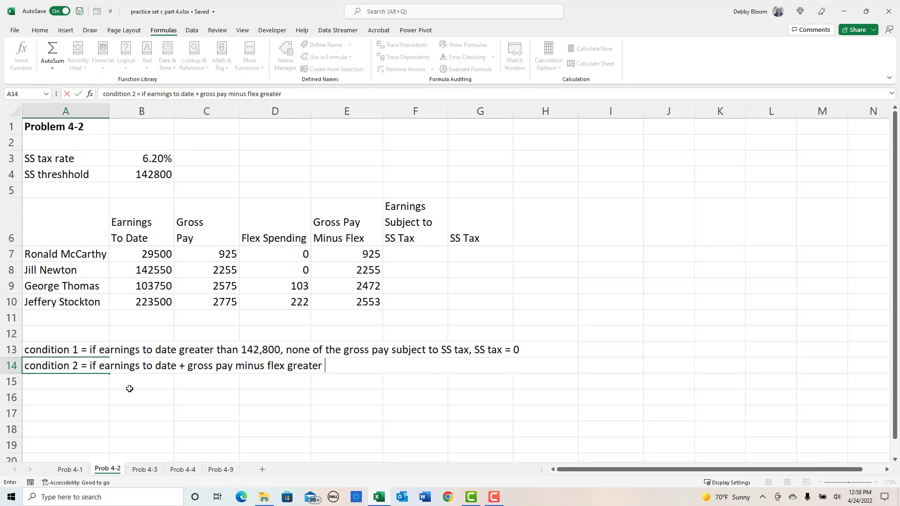
pyautogui.write('than 142,800,')
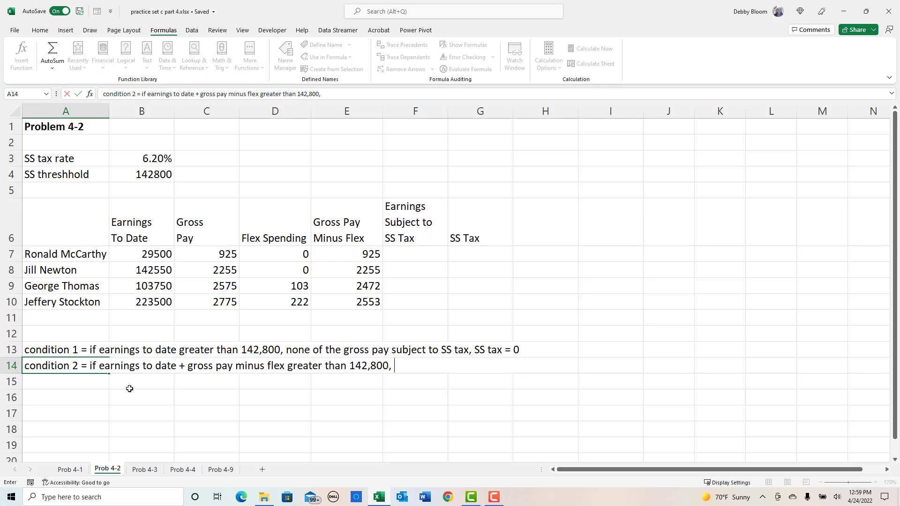
pyautogui.write(' subject to ta')
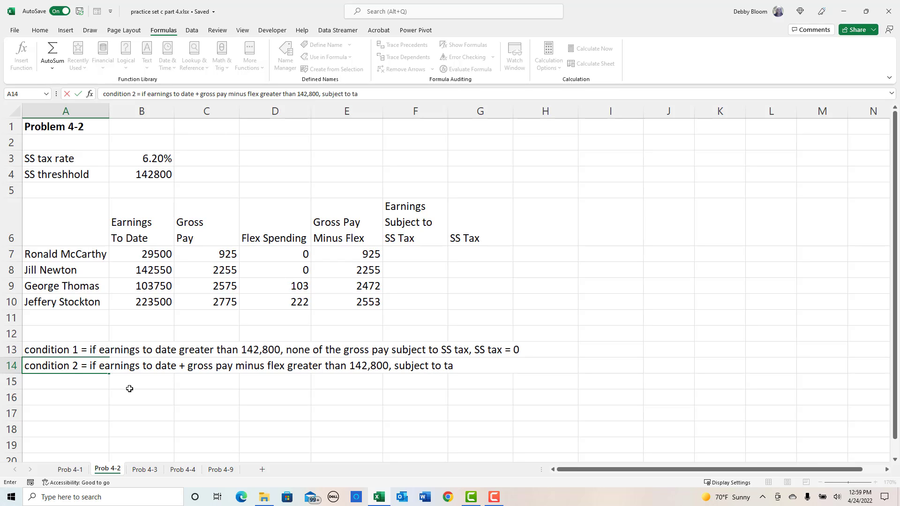
pyautogui.write('x = 142,800 -')
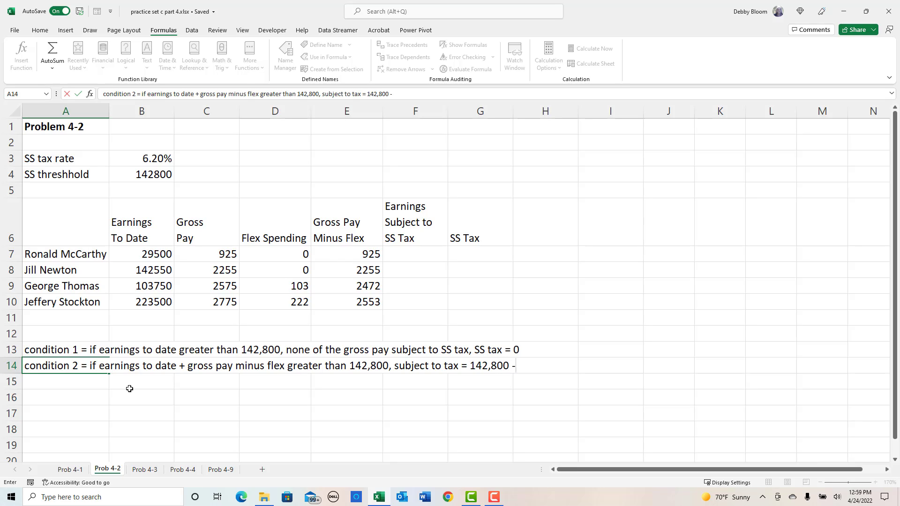
pyautogui.write(' earnings to date')
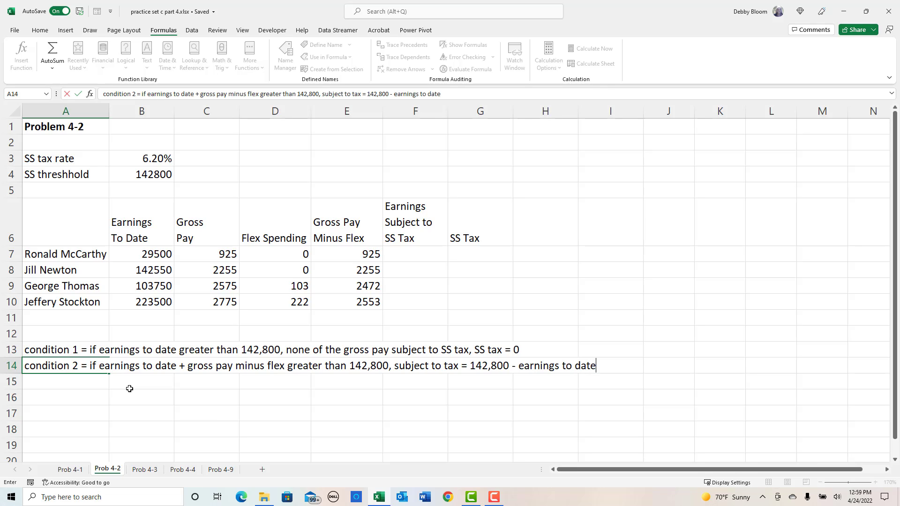
pyautogui.press('Return')
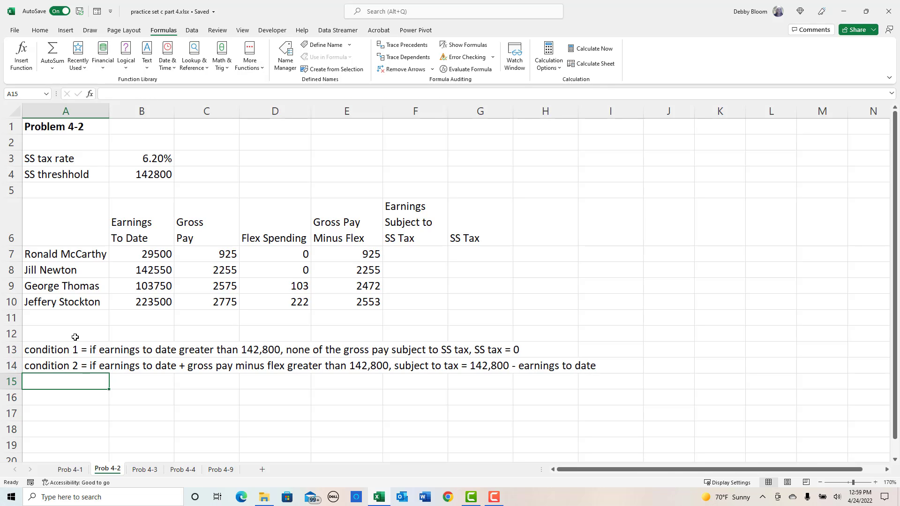
# - Check the earnings to date and gross pay minus flex in rows 10 and 8 against the SS threshold in B4
pyautogui.click(15, 302)
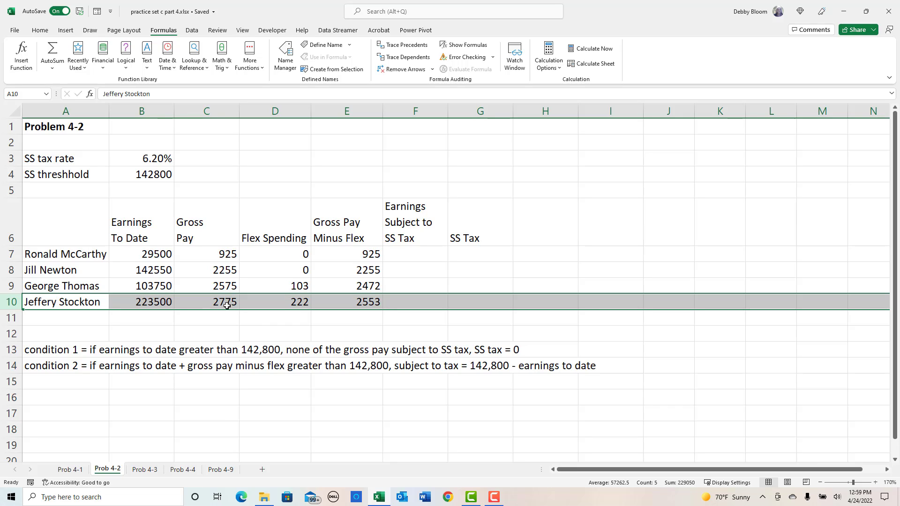
pyautogui.moveTo(219, 302); pyautogui.dragTo(355, 303)
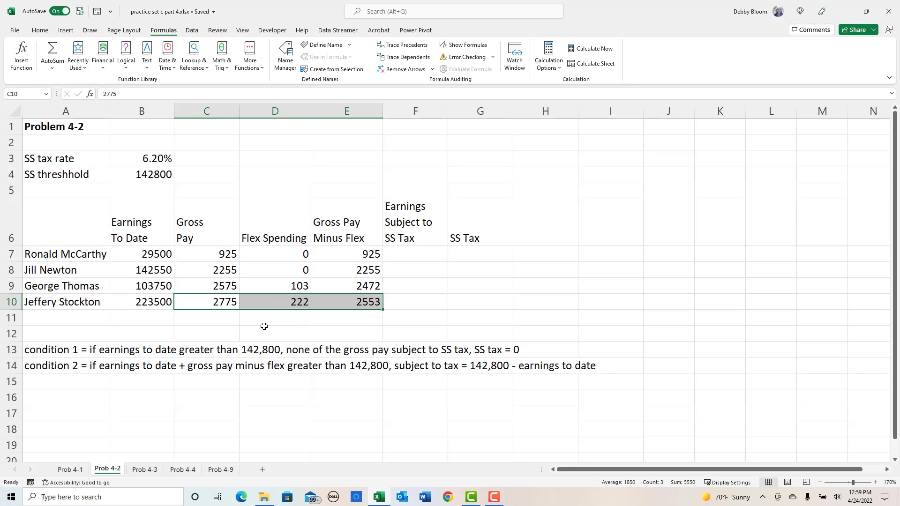
pyautogui.click(414, 302)
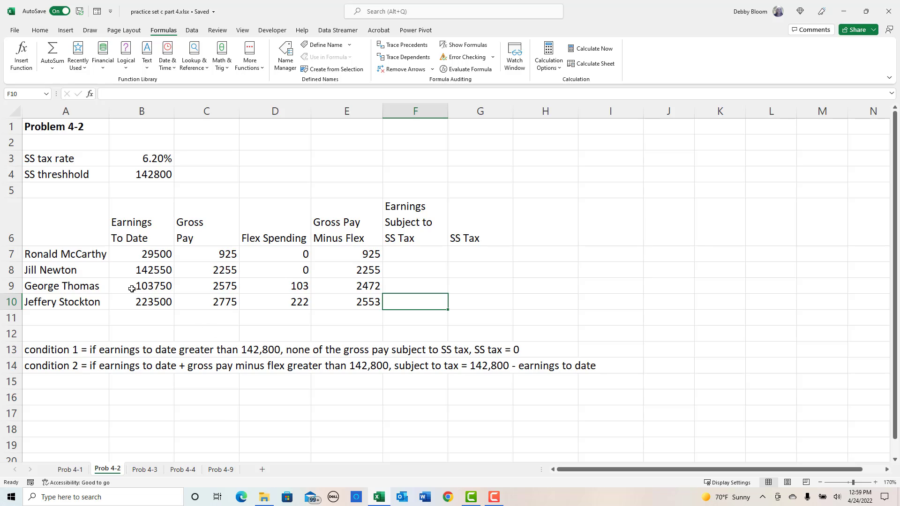
pyautogui.moveTo(60, 269); pyautogui.dragTo(170, 271)
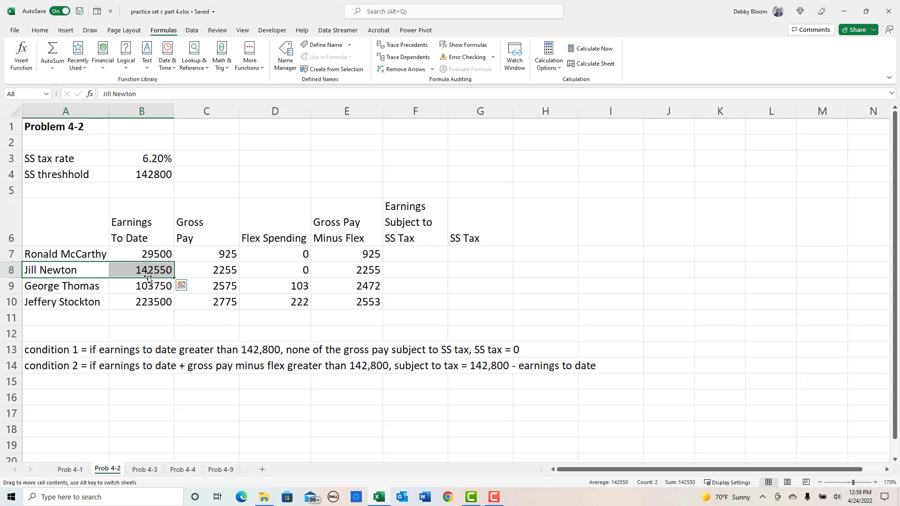
pyautogui.click(144, 267)
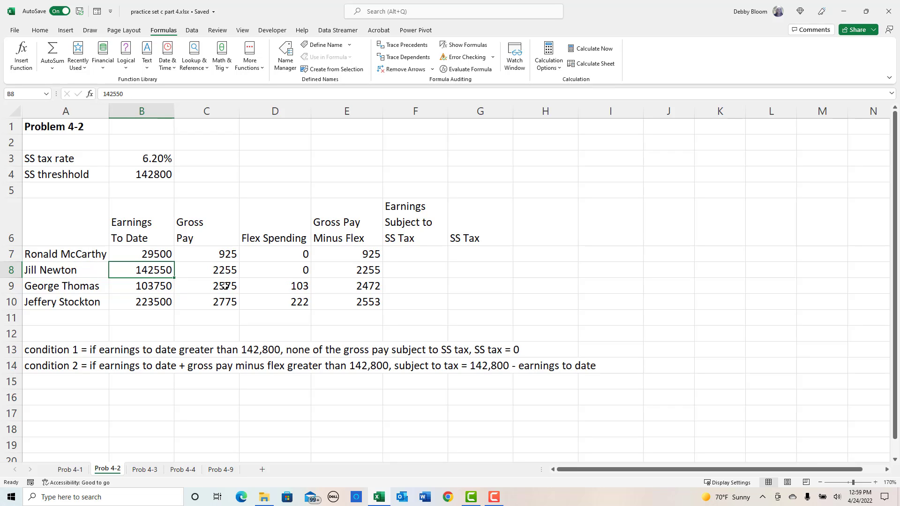
pyautogui.click(359, 270)
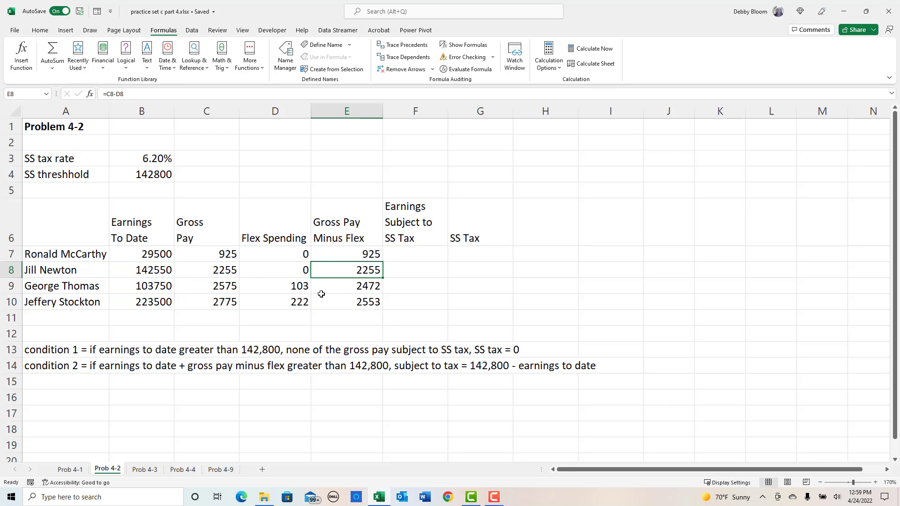
pyautogui.click(148, 270)
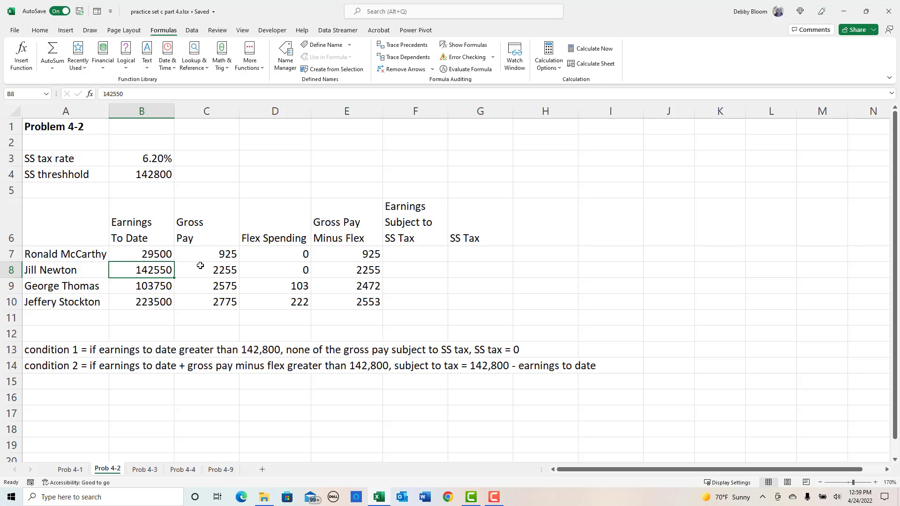
pyautogui.click(145, 174)
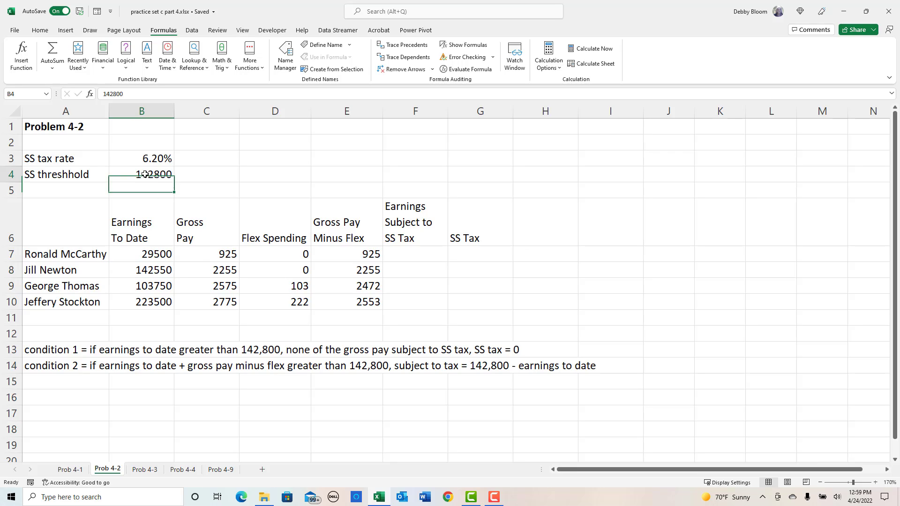
pyautogui.click(147, 274)
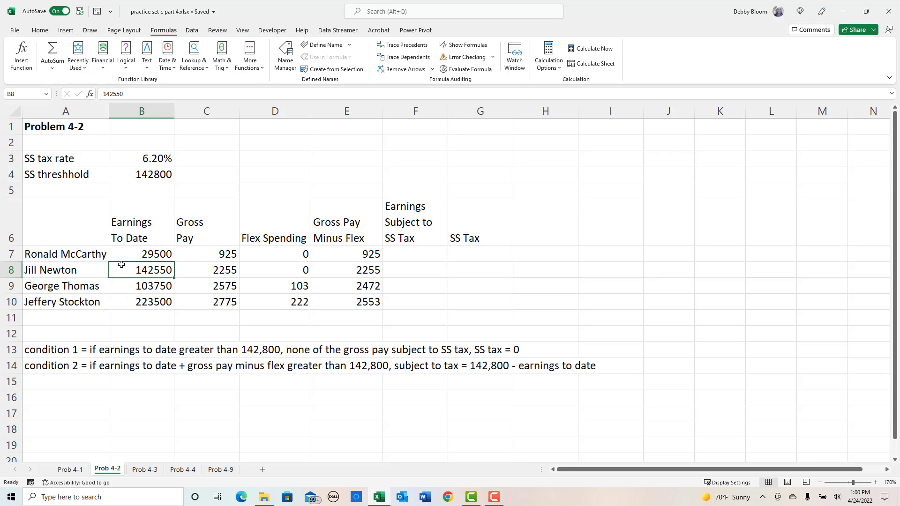
# - Enter in A15: "condition 3 = if earnings to date + gross pay less than or equal to 142,800, all of gross pay minus flex subject to SS tas"
pyautogui.click(56, 384)
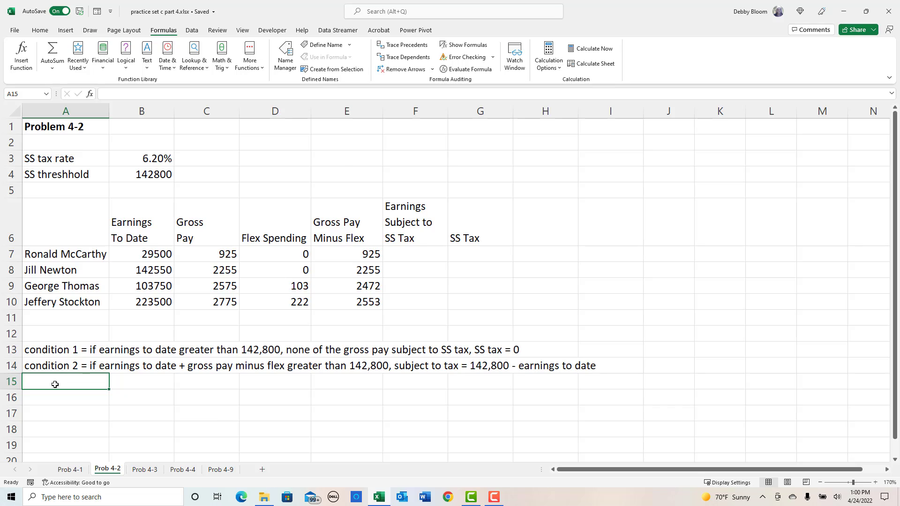
pyautogui.write('con')
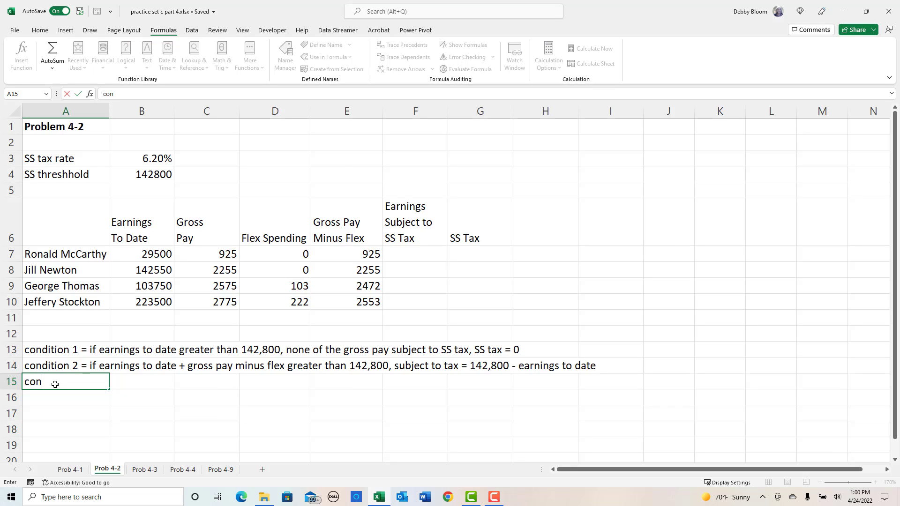
pyautogui.write('dition 3 = if earnings')
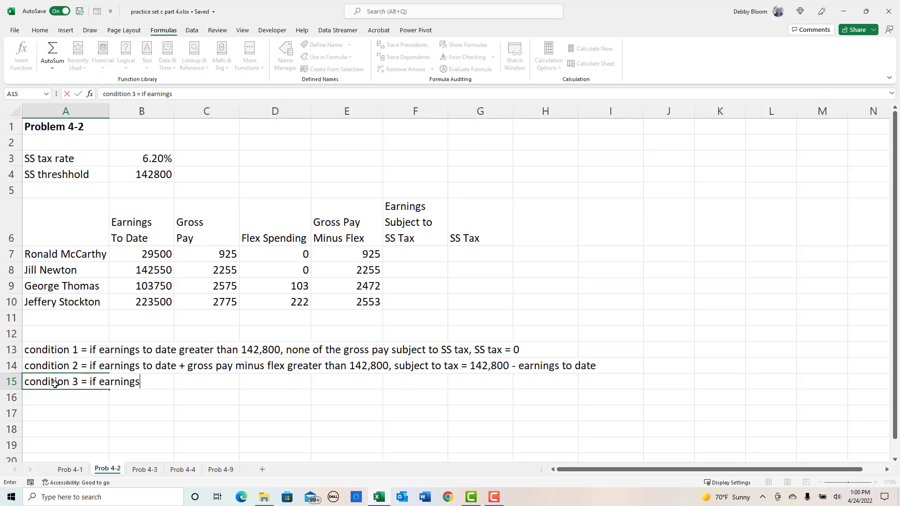
pyautogui.write(' to date + gross pay')
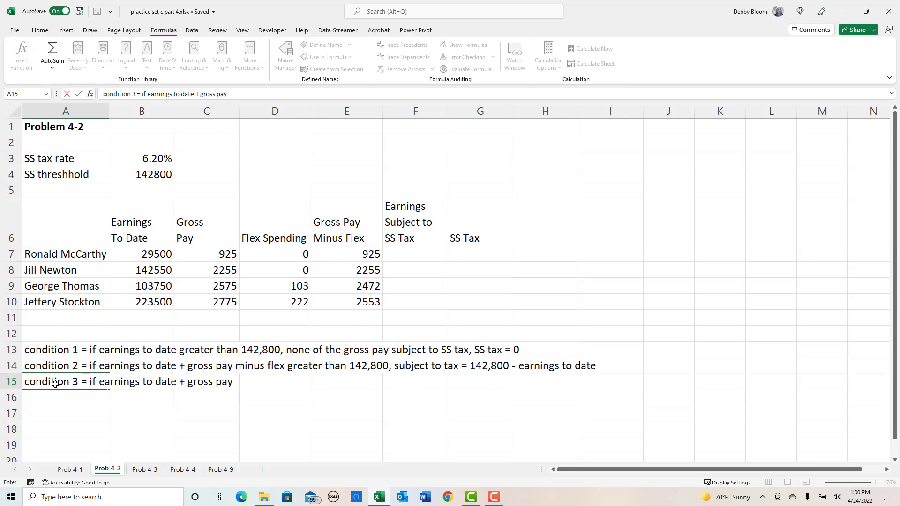
pyautogui.write(' less than or equal to')
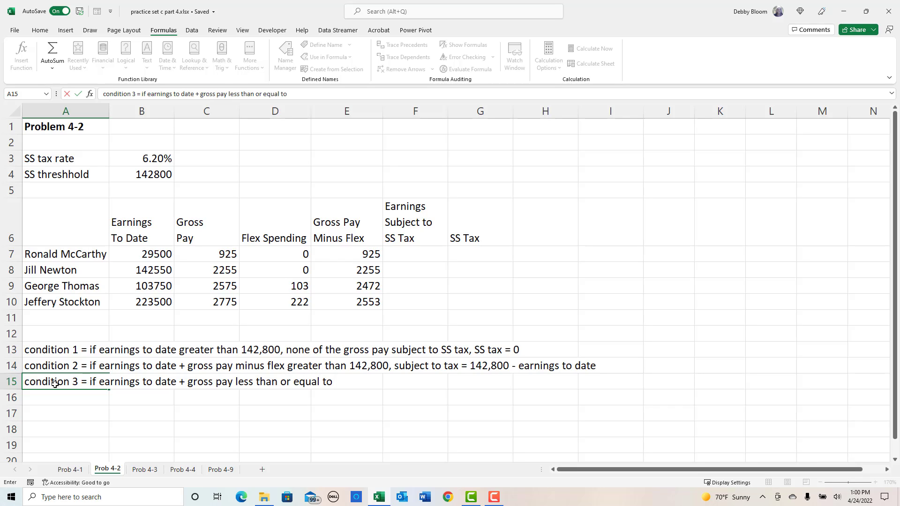
pyautogui.write(' 142,800, all ')
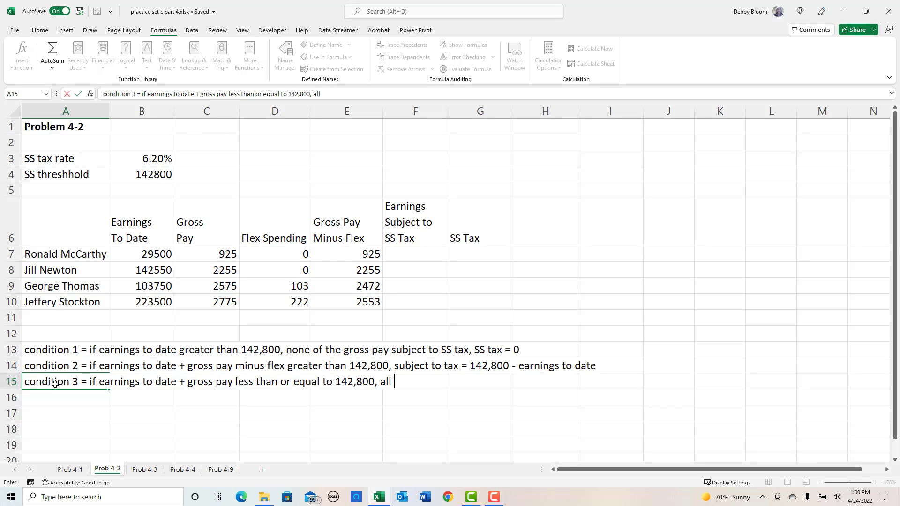
pyautogui.write('of gross pay min')
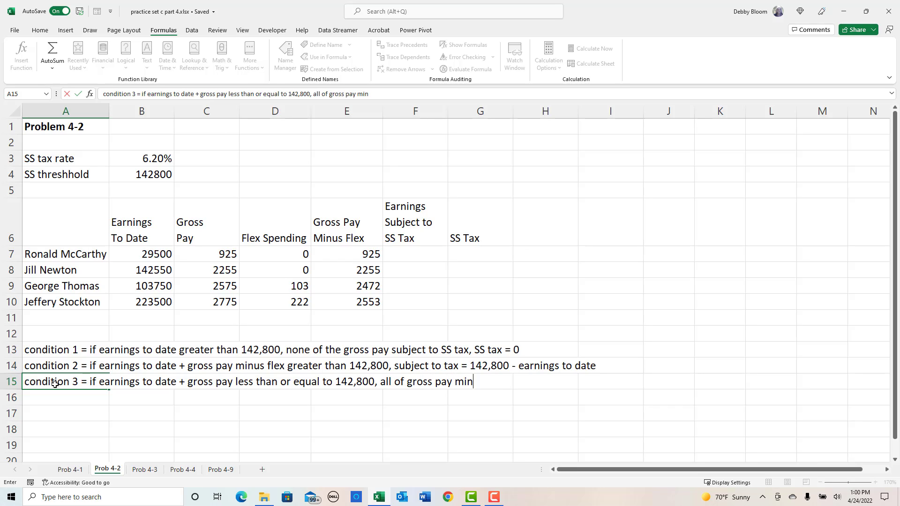
pyautogui.write('us flex subject to')
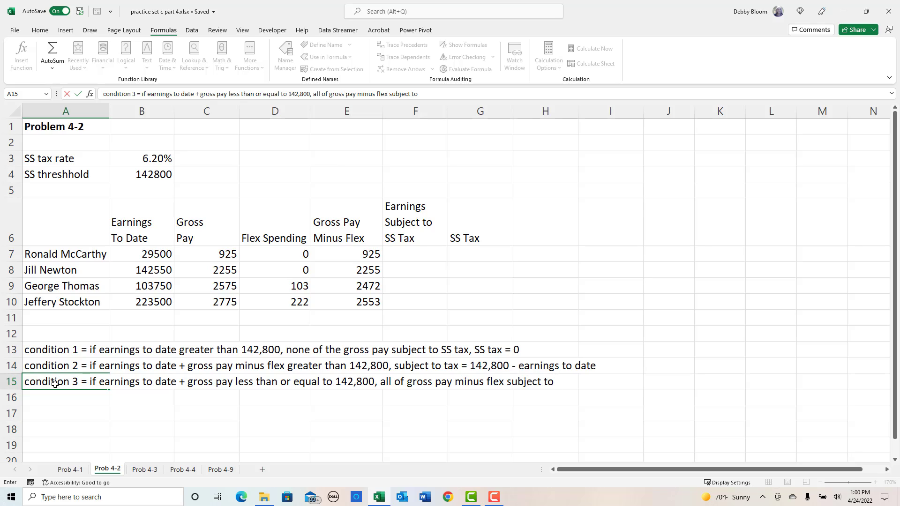
pyautogui.write(' SS tas')
pyautogui.press('Return')
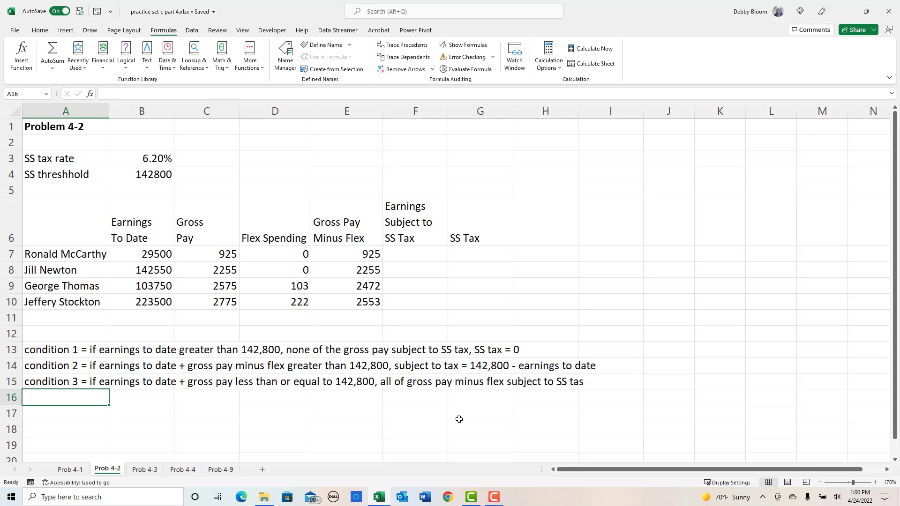
# - Start an IFS function in F7 with the first test B7>$B$4 returning 0
pyautogui.click(425, 256)
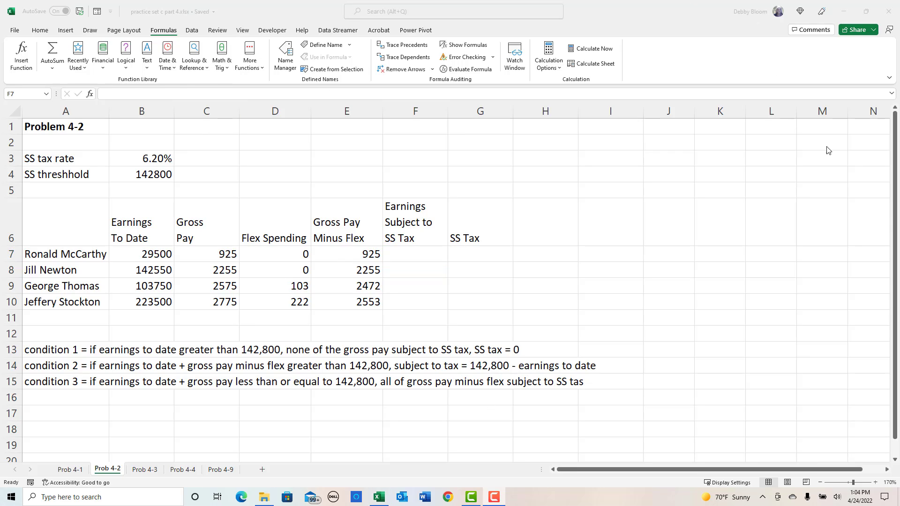
pyautogui.click(161, 37)
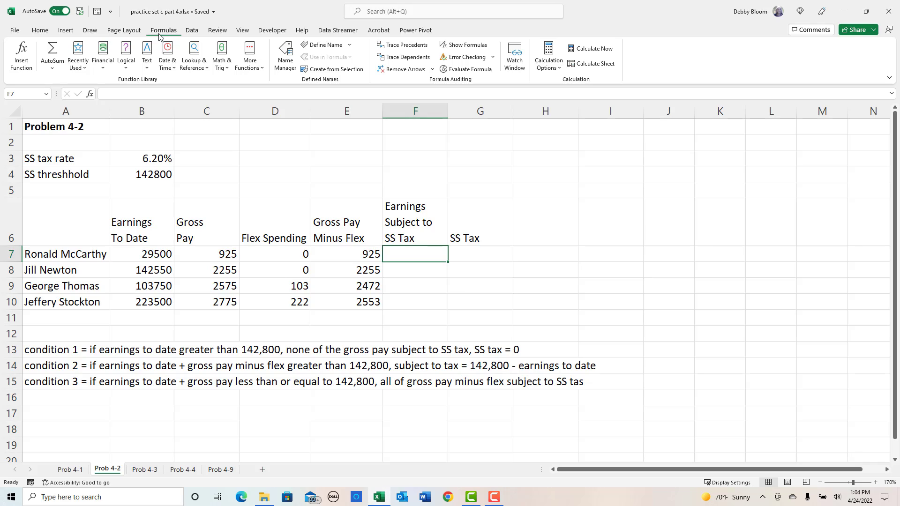
pyautogui.click(125, 70)
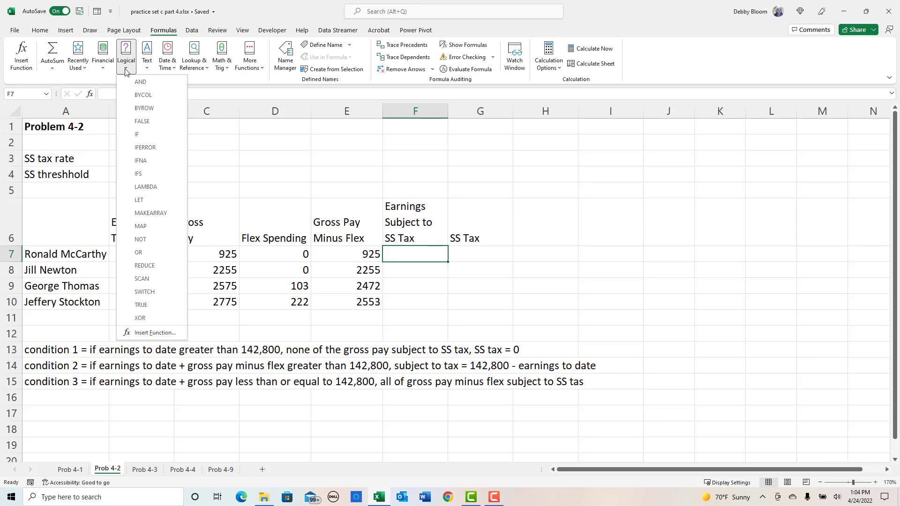
pyautogui.click(152, 176)
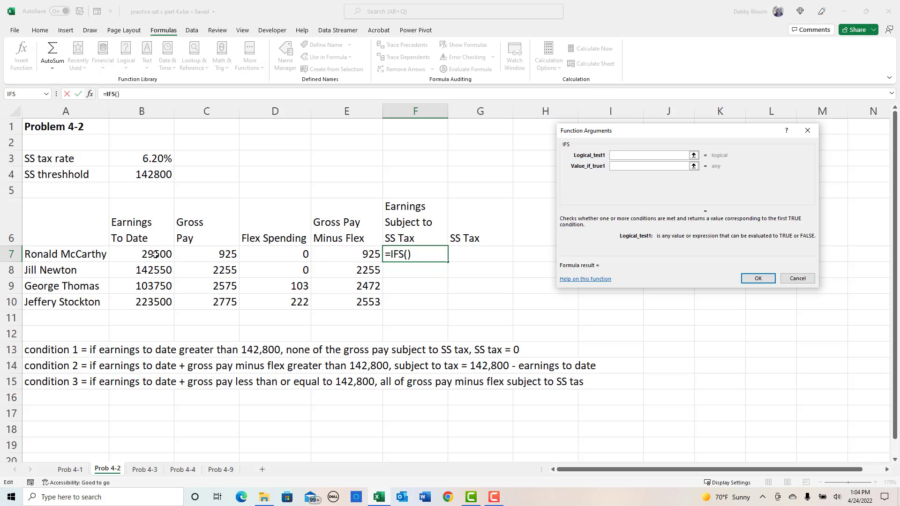
pyautogui.click(155, 254)
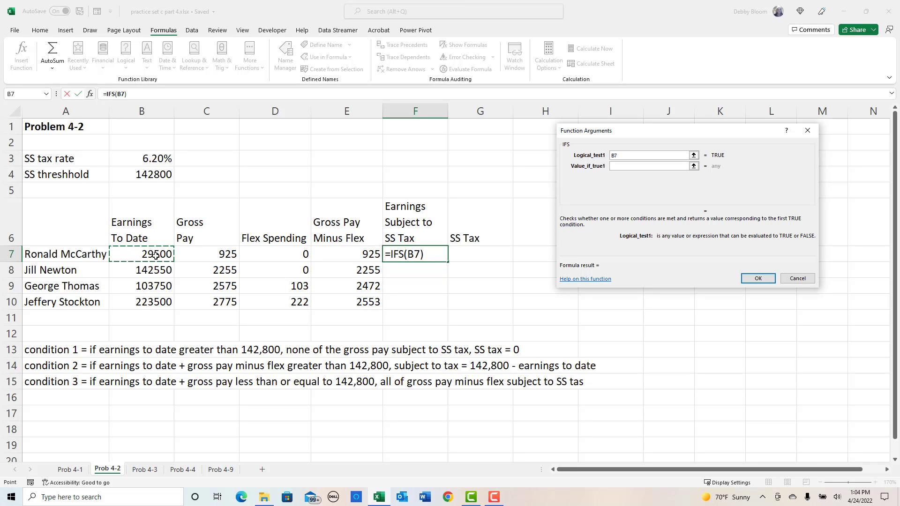
pyautogui.write('>')
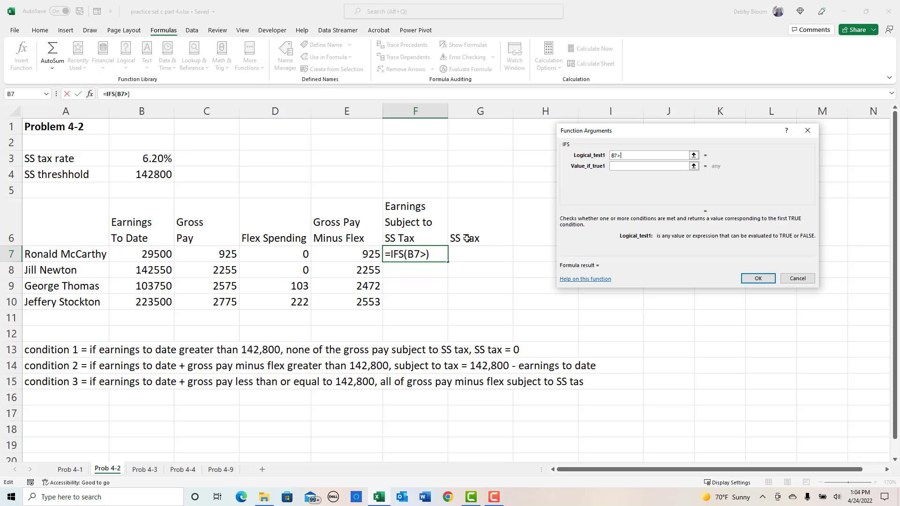
pyautogui.click(140, 174)
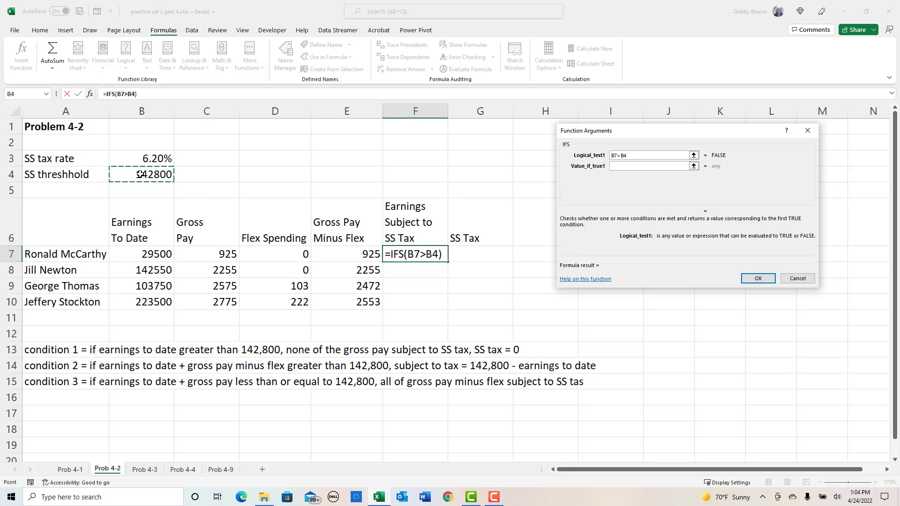
pyautogui.press('F4')
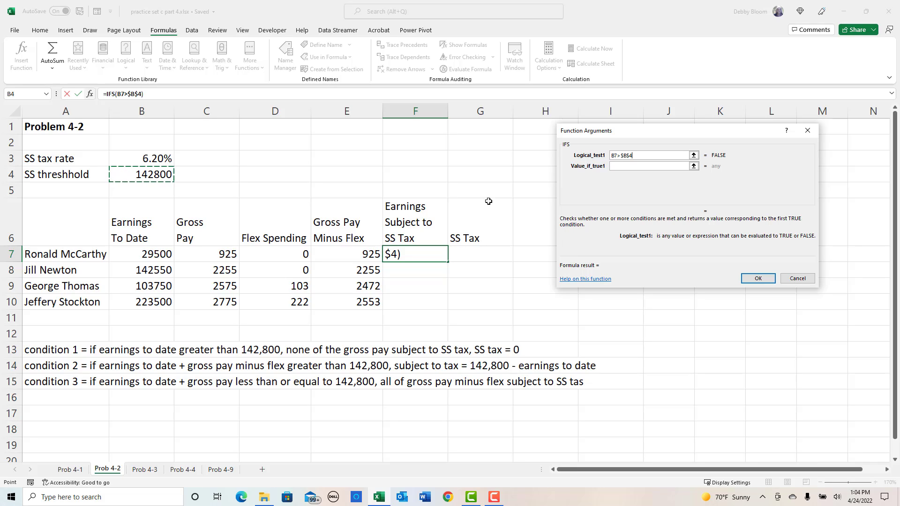
pyautogui.click(627, 166)
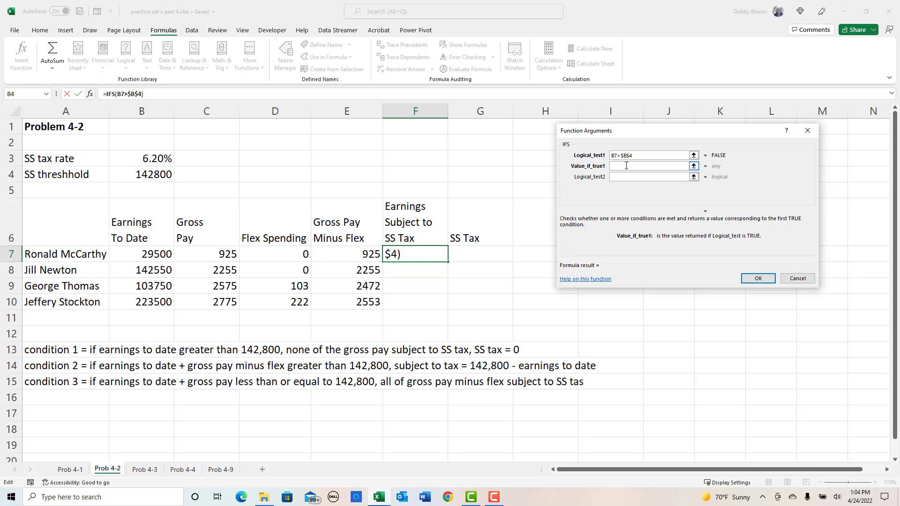
pyautogui.write('0')
# - Set the second logical test of the IFS function to (B7+E7)>$B$4
pyautogui.click(635, 178)
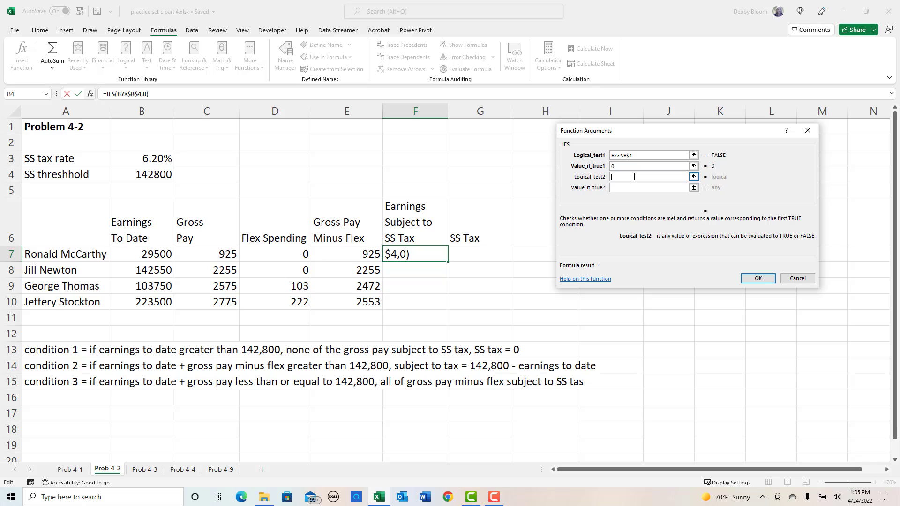
pyautogui.write('(')
pyautogui.click(140, 256)
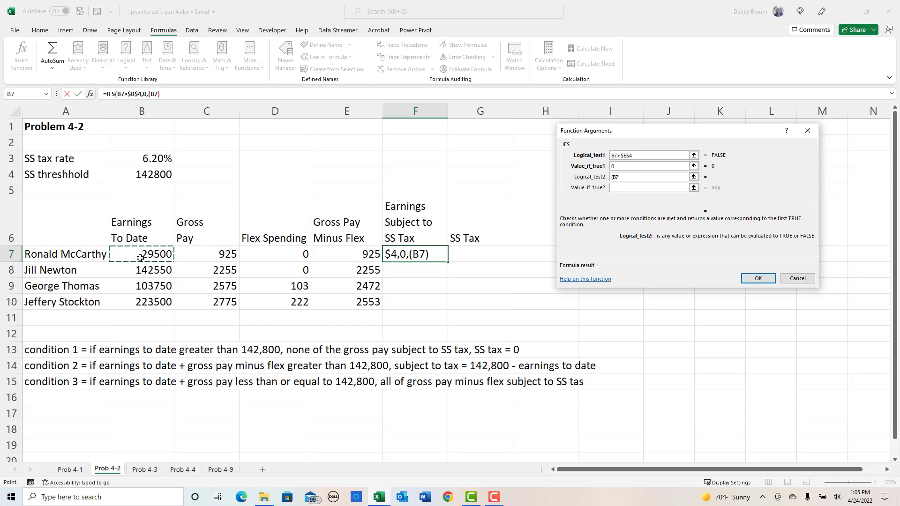
pyautogui.write('+')
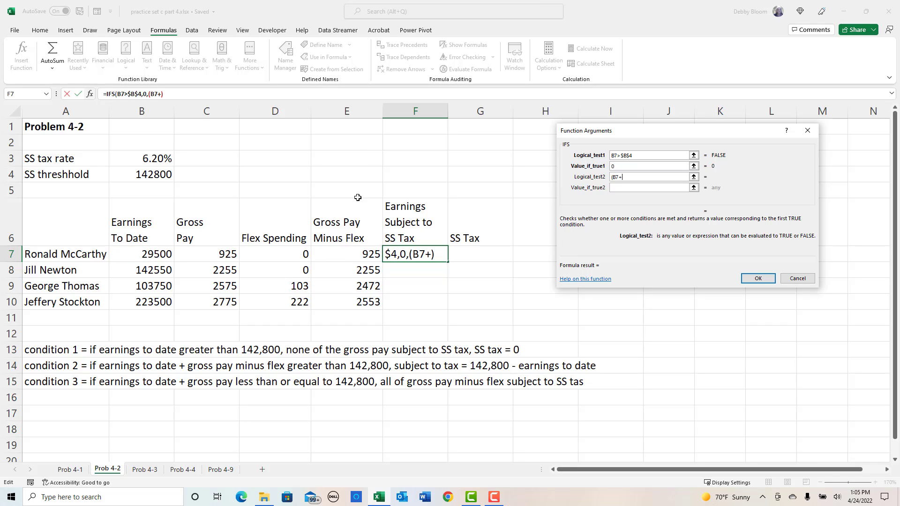
pyautogui.click(353, 257)
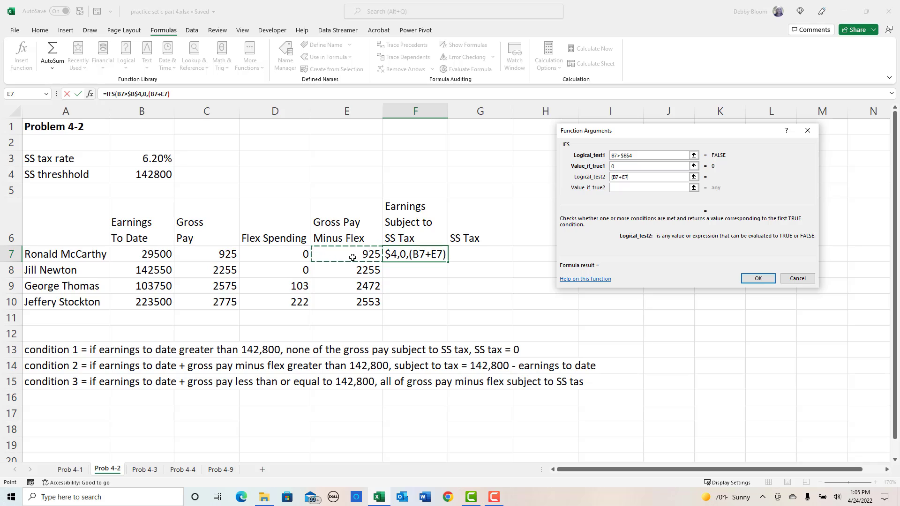
pyautogui.write(')')
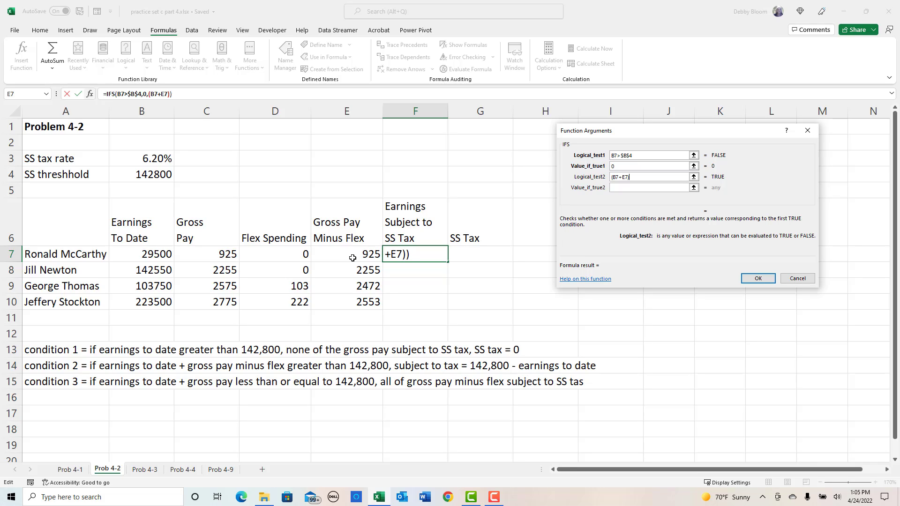
pyautogui.write('>')
pyautogui.click(141, 176)
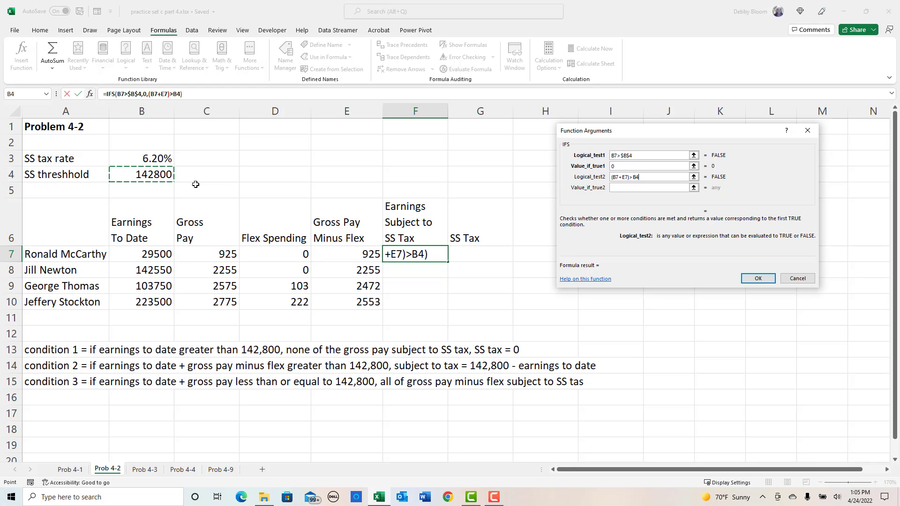
pyautogui.press('F4')
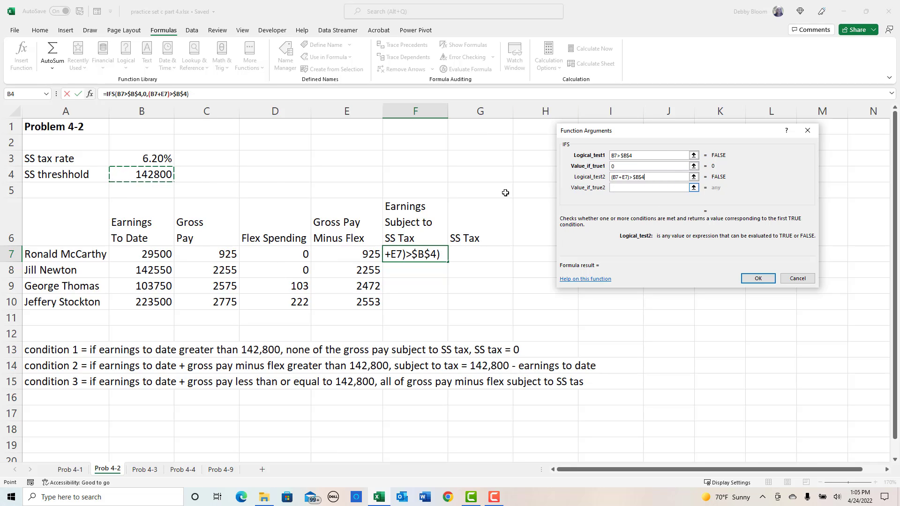
# - Set the value returned when the second IFS test is true to $B$4-B7
pyautogui.click(620, 189)
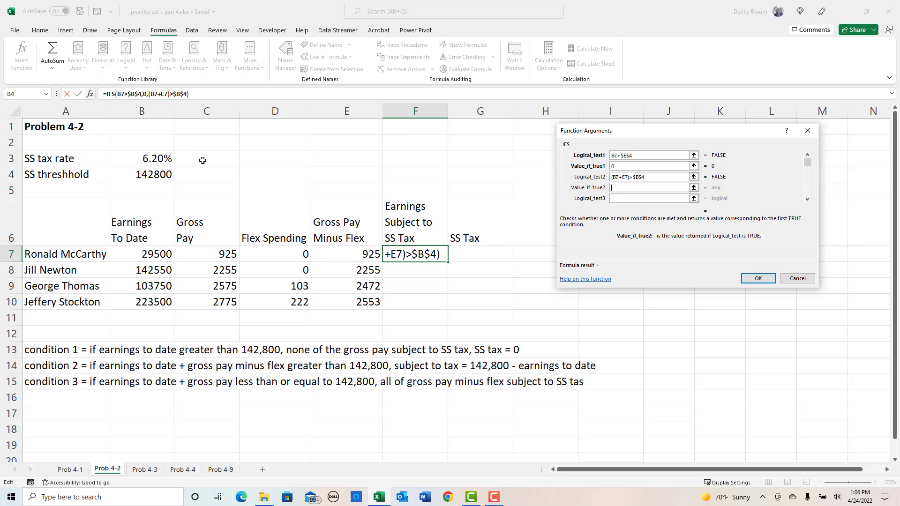
pyautogui.click(139, 175)
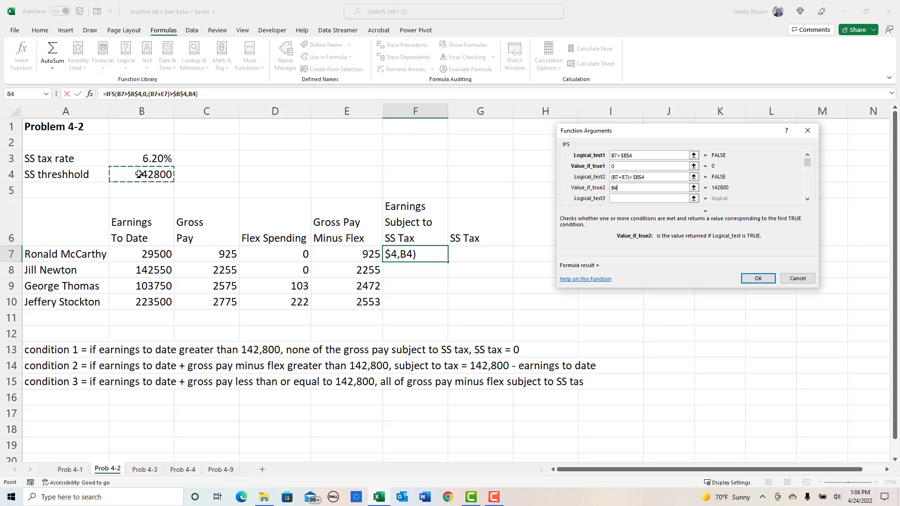
pyautogui.press('F4')
pyautogui.write('-')
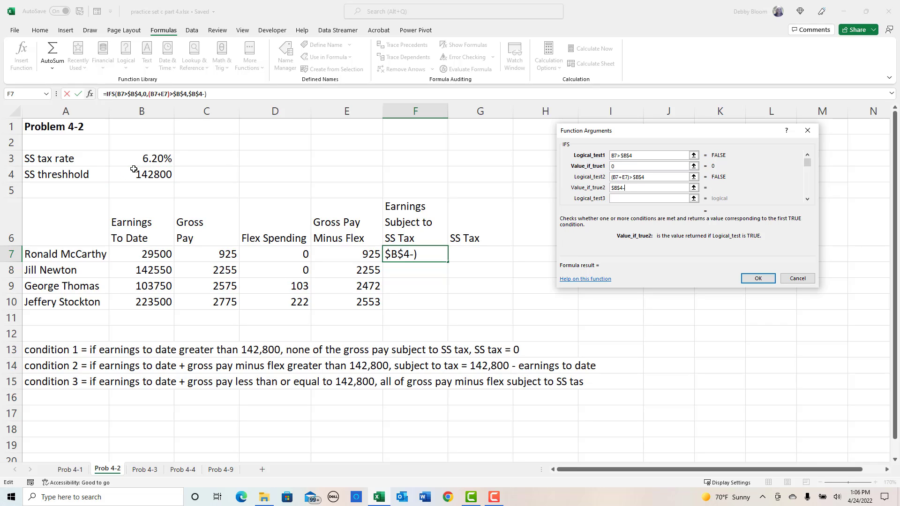
pyautogui.click(143, 255)
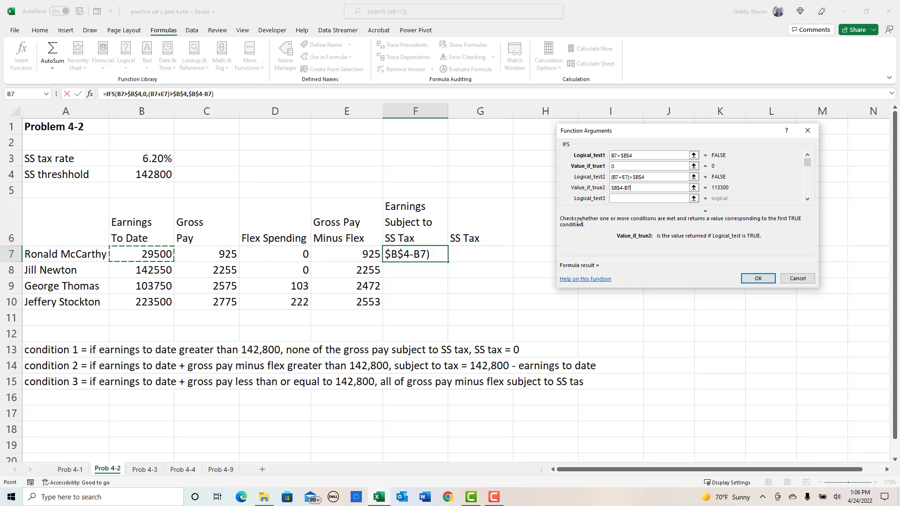
# - Set the third logical test of the IFS function to (B7+E7)<=$B$4
pyautogui.click(634, 198)
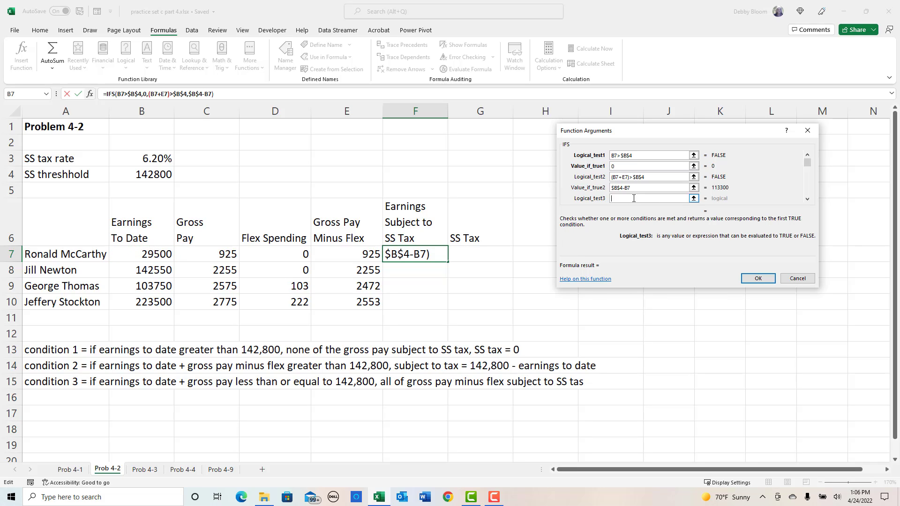
pyautogui.write('(')
pyautogui.click(151, 250)
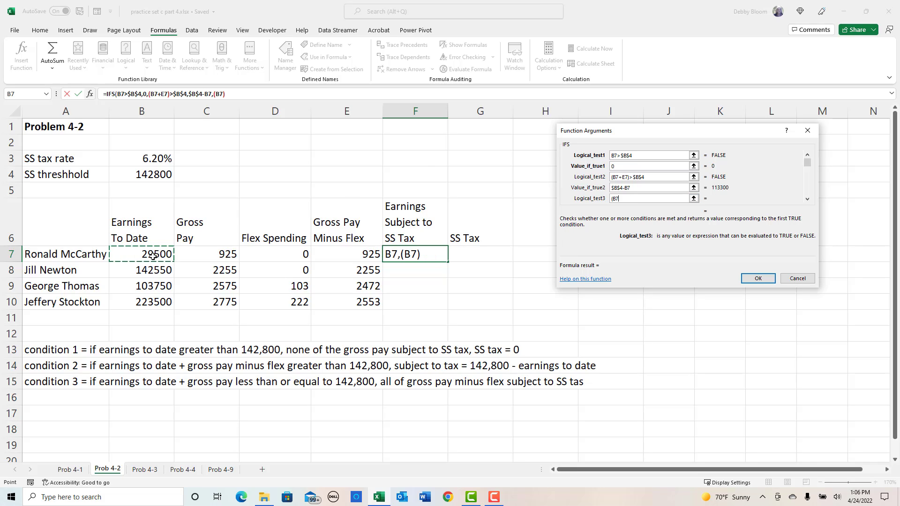
pyautogui.write('+')
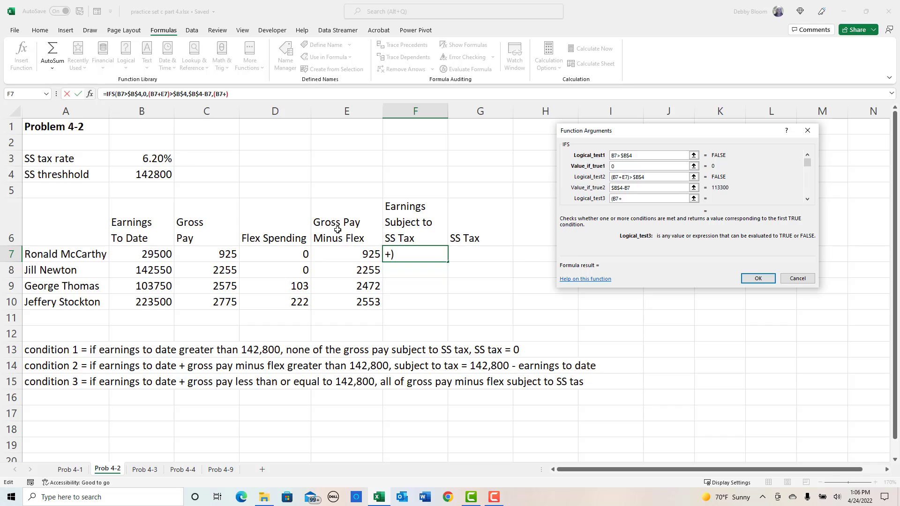
pyautogui.click(358, 254)
pyautogui.write(')<=')
pyautogui.click(161, 175)
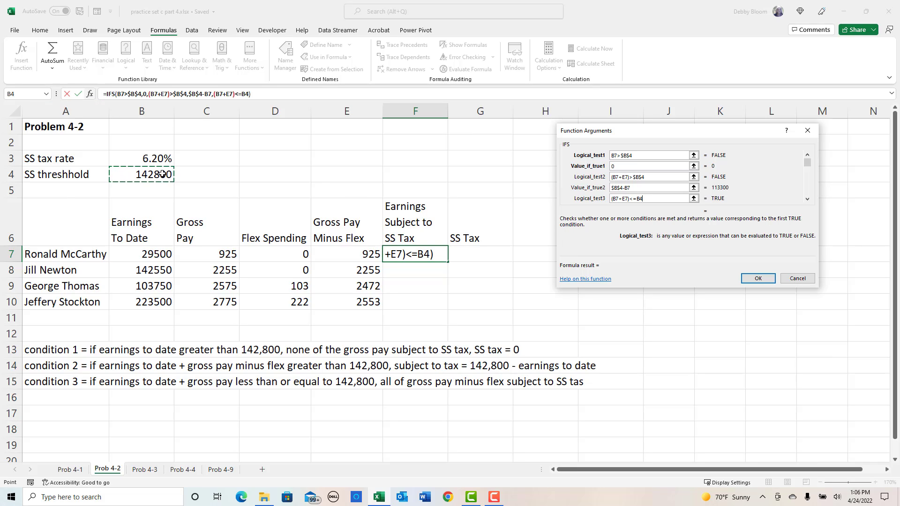
pyautogui.press('F4')
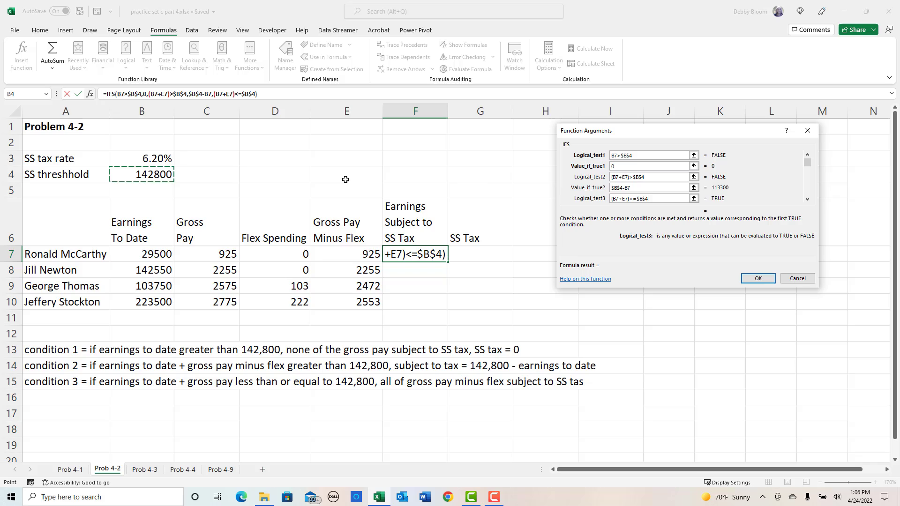
pyautogui.click(807, 200)
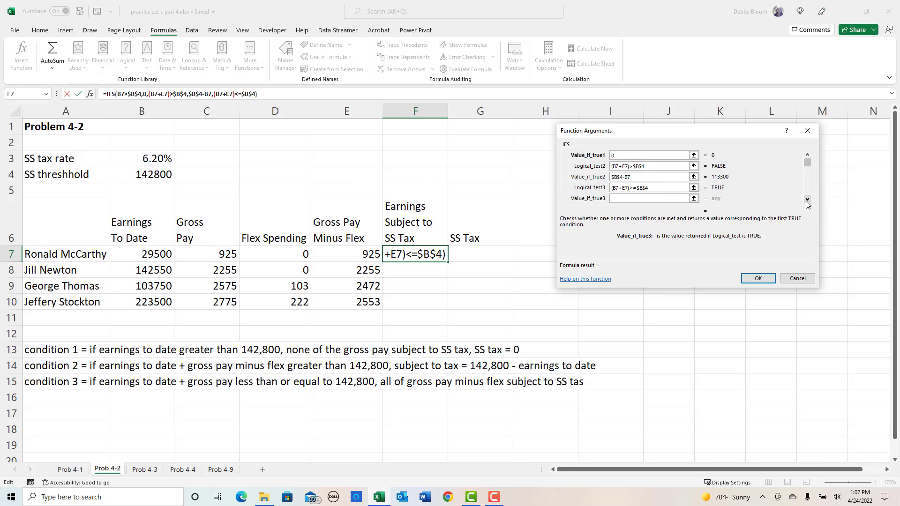
# - Set the value returned when the third IFS test is true to E7 and copy the F7 formula down to F10
pyautogui.click(337, 251)
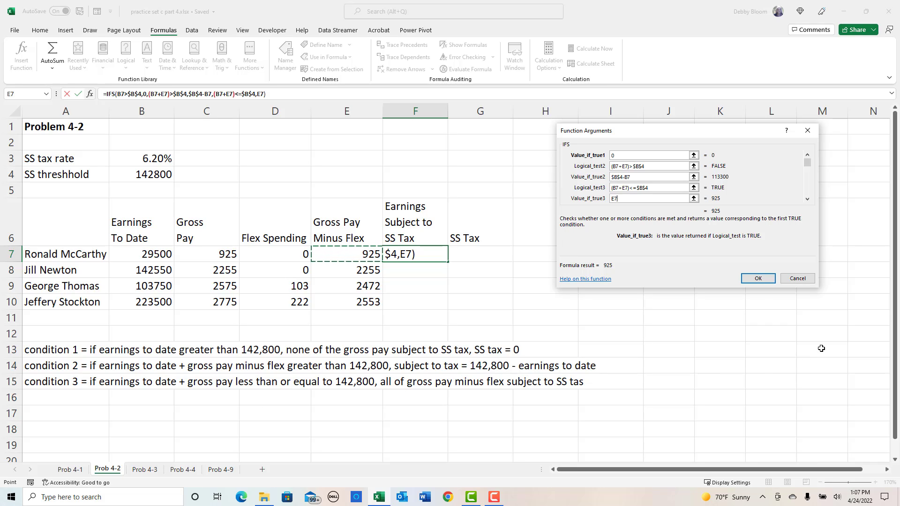
pyautogui.click(762, 280)
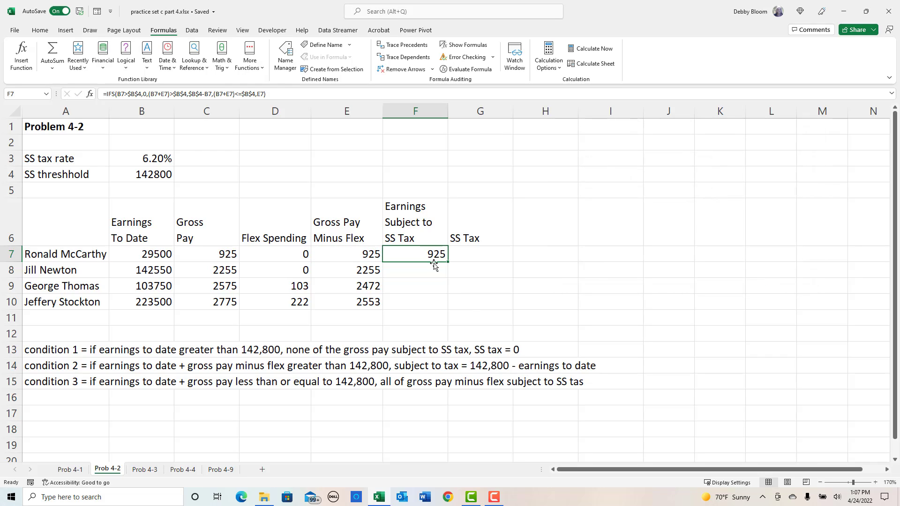
pyautogui.moveTo(448, 262); pyautogui.dragTo(446, 312)
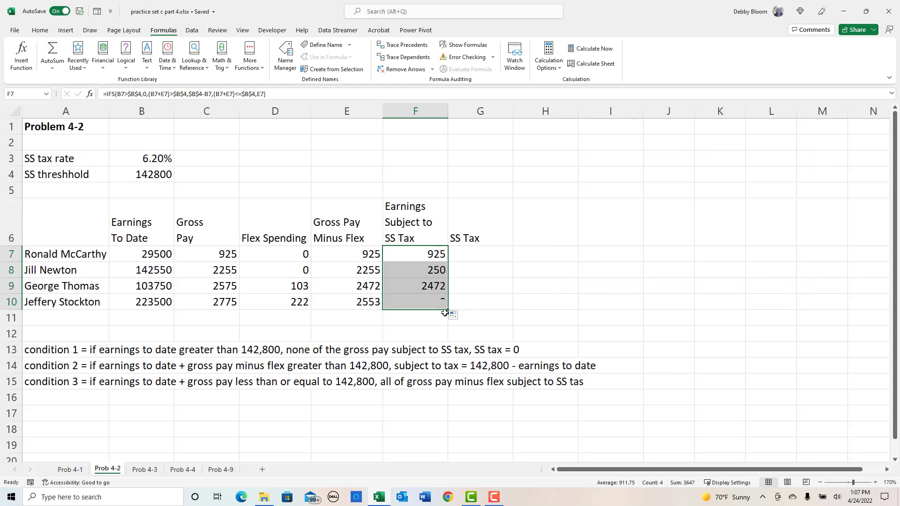
# - Check the earnings subject to SS tax in F8 and F10, and row 9's earnings to date and gross pay
pyautogui.click(435, 270)
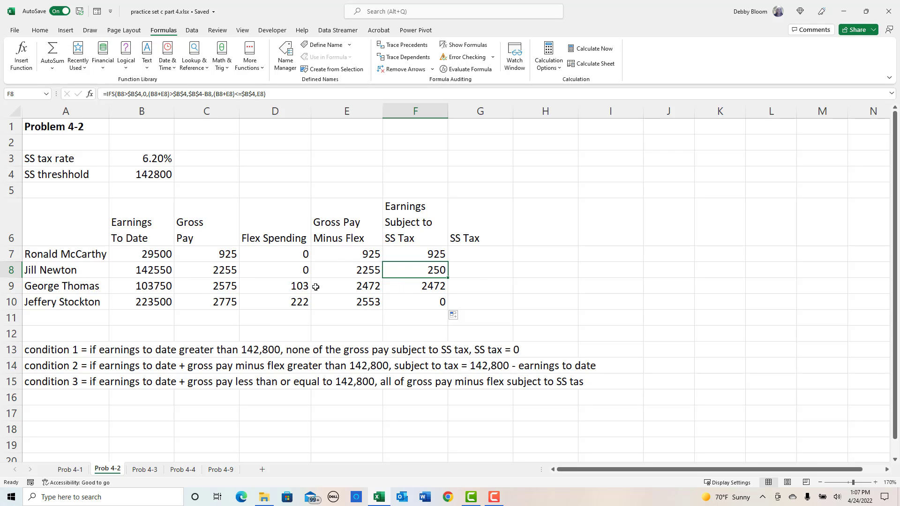
pyautogui.click(147, 289)
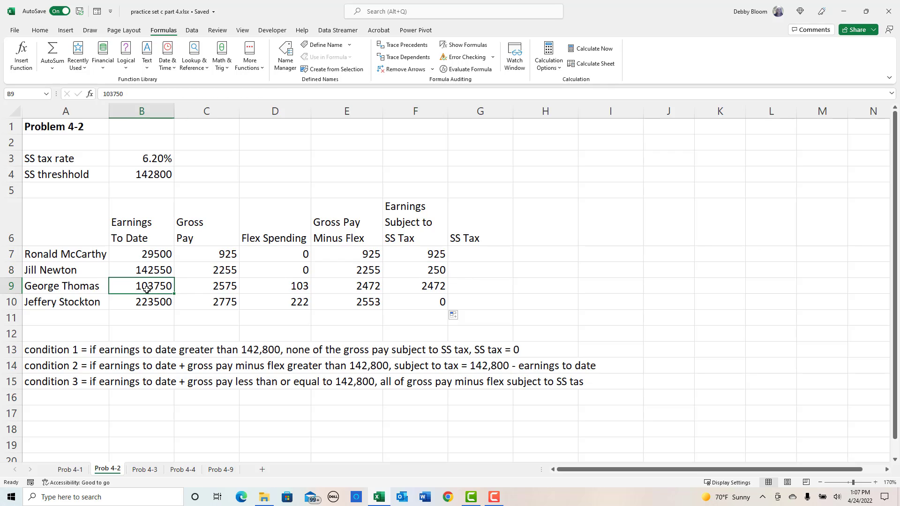
pyautogui.click(222, 285)
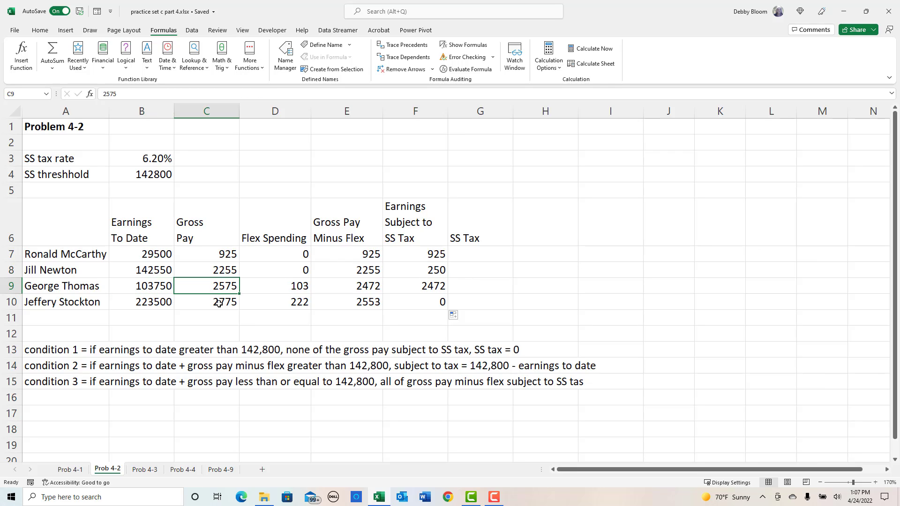
pyautogui.click(133, 287)
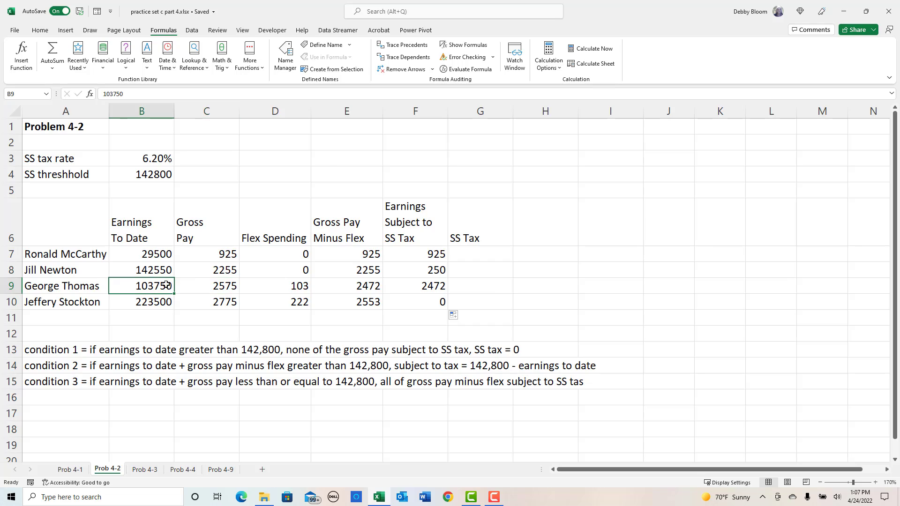
pyautogui.click(225, 285)
pyautogui.moveTo(136, 287); pyautogui.dragTo(202, 286)
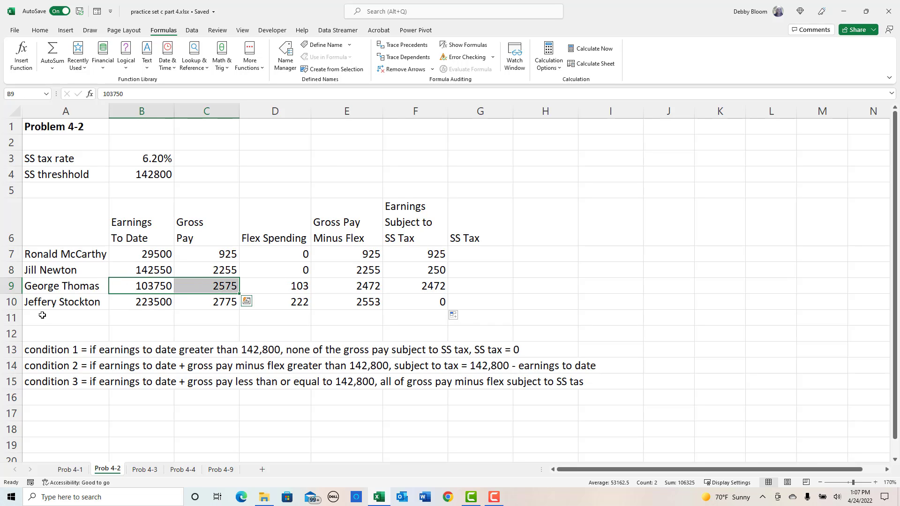
pyautogui.click(424, 304)
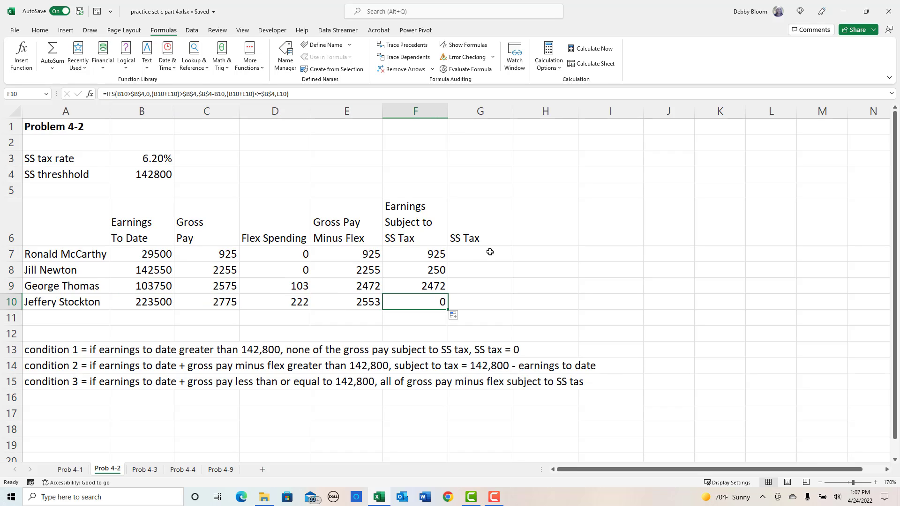
# - Calculate the SS tax in G7 with =F7*$B$3 and copy the formula down to G10
pyautogui.click(488, 254)
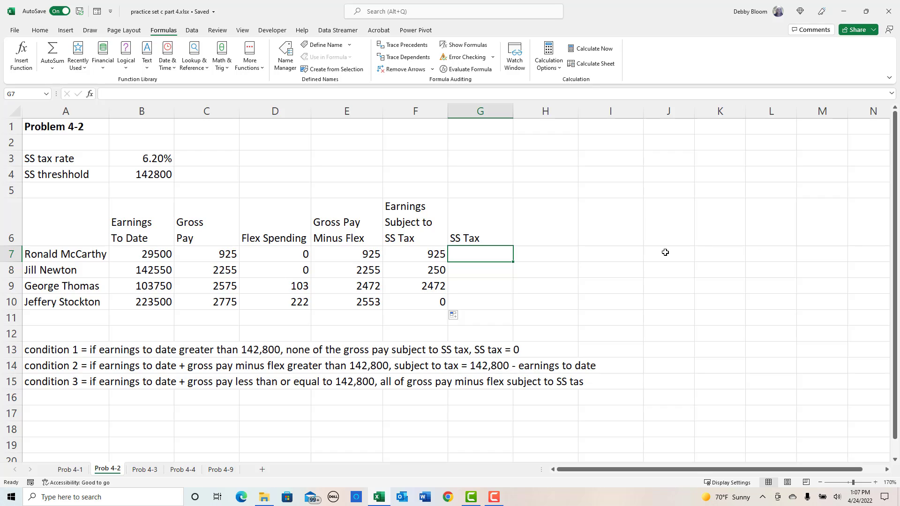
pyautogui.write('=')
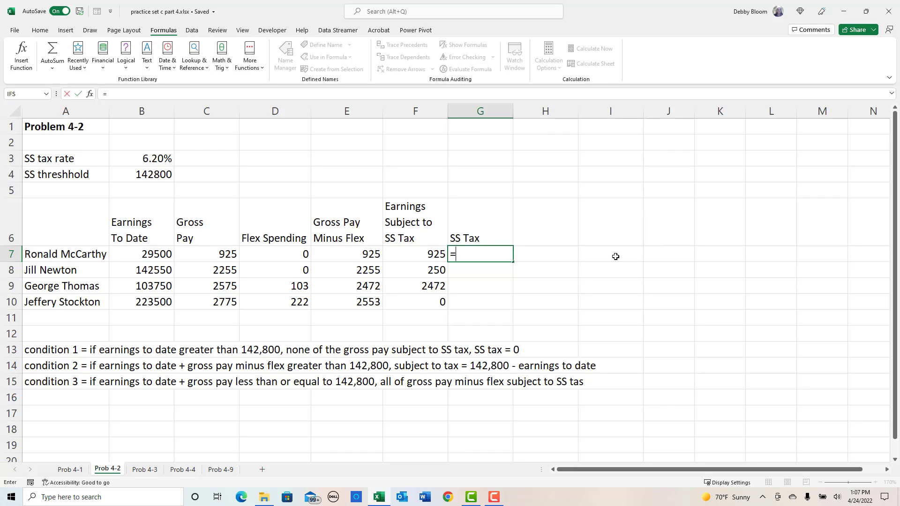
pyautogui.click(415, 257)
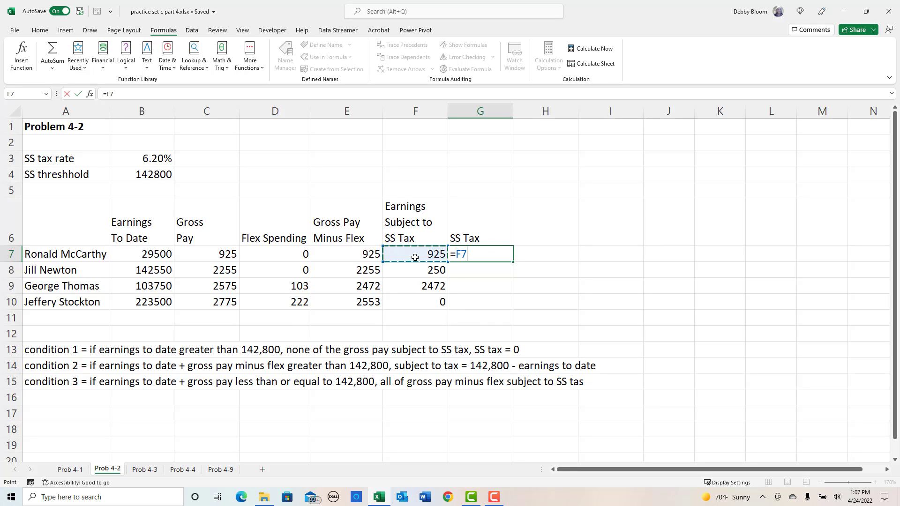
pyautogui.write('*')
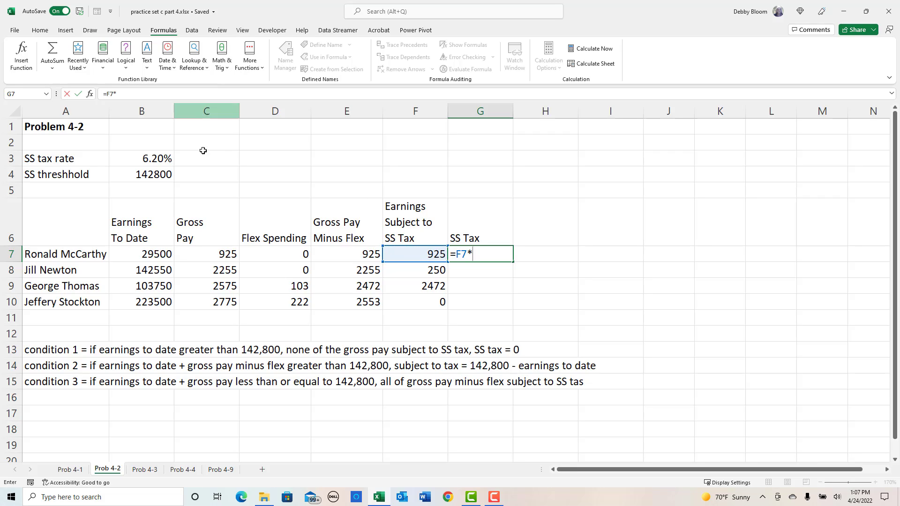
pyautogui.click(143, 157)
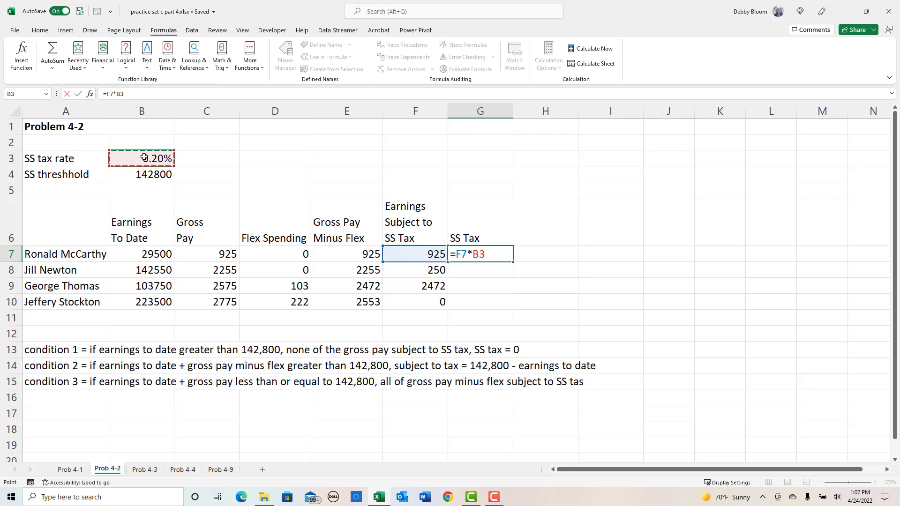
pyautogui.press('F4')
pyautogui.press('Return')
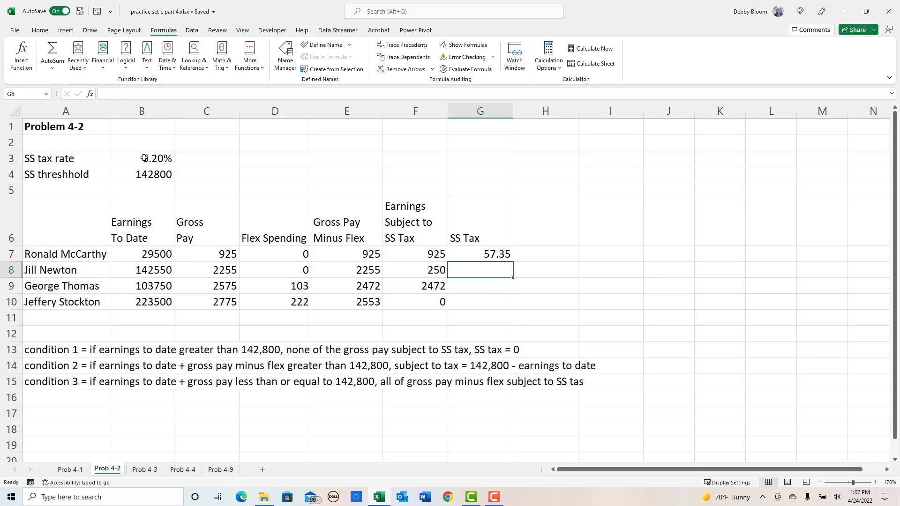
pyautogui.click(480, 256)
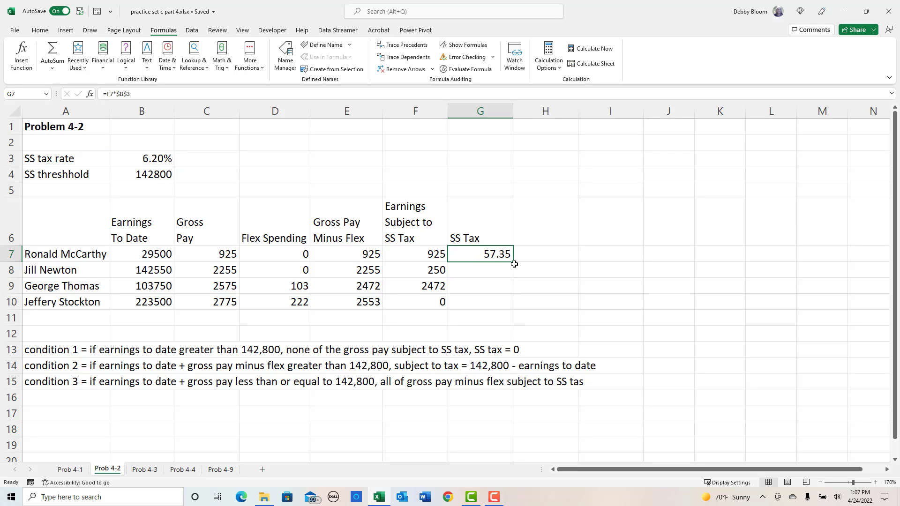
pyautogui.moveTo(514, 263); pyautogui.dragTo(513, 312)
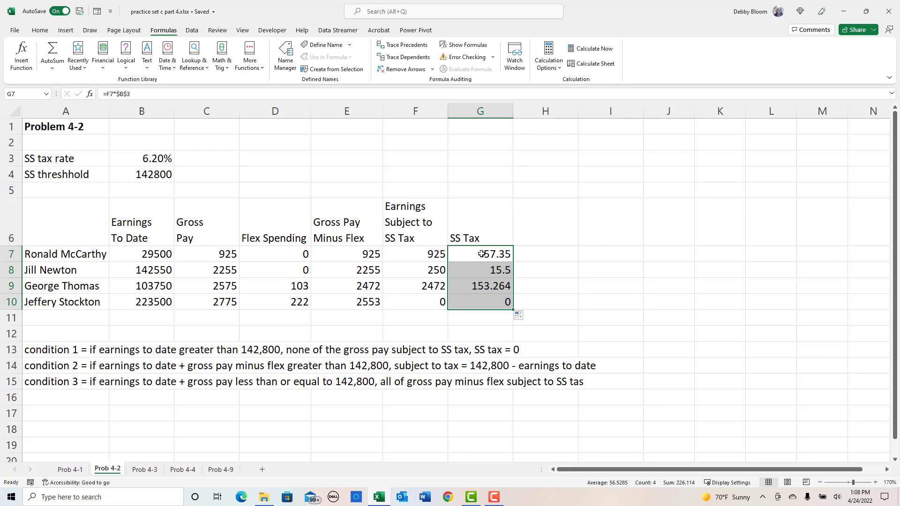
# - Clear the SS tax formulas from G7:G10
pyautogui.moveTo(478, 254); pyautogui.dragTo(483, 302)
pyautogui.press('Delete')
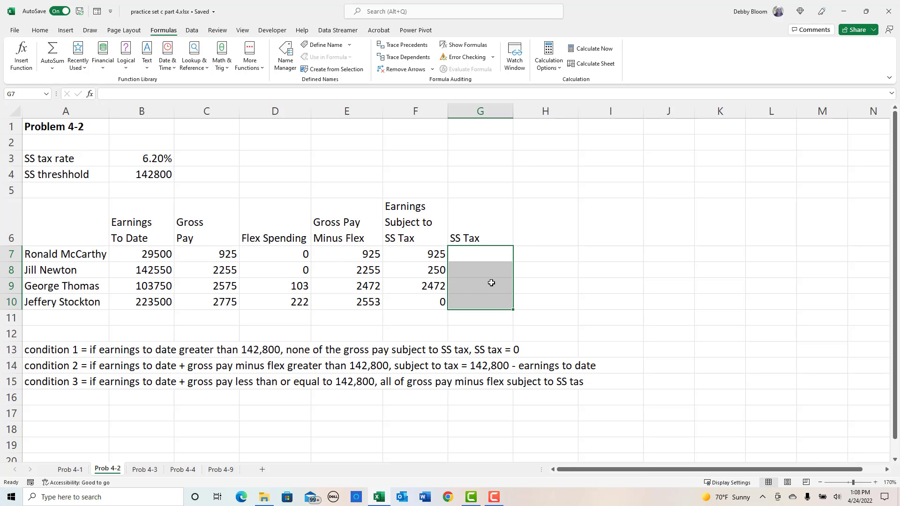
# - Start a ROUND function in G7 with F7*$B$3 as the number to round
pyautogui.click(490, 252)
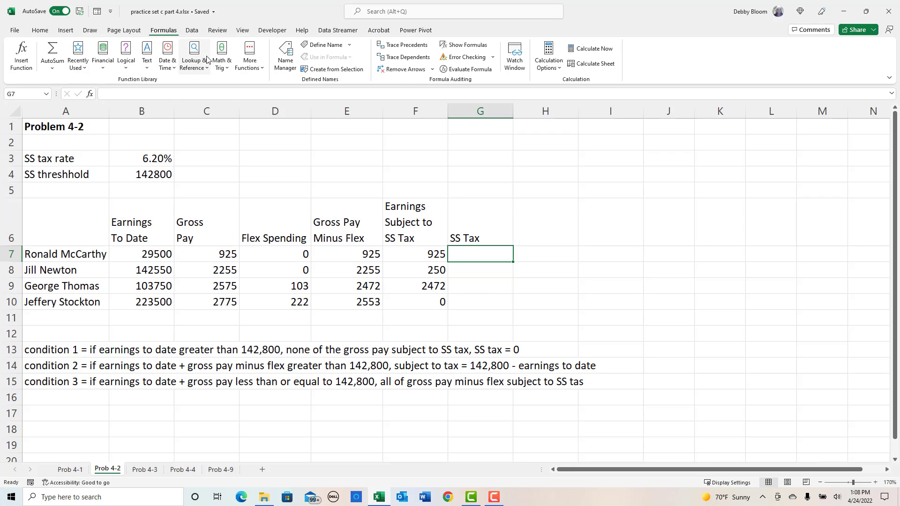
pyautogui.click(218, 67)
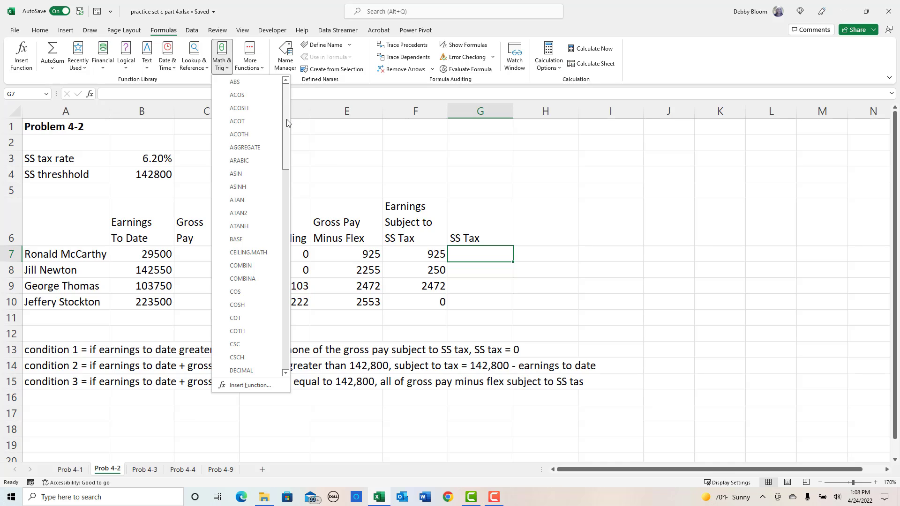
pyautogui.moveTo(287, 125); pyautogui.dragTo(288, 280)
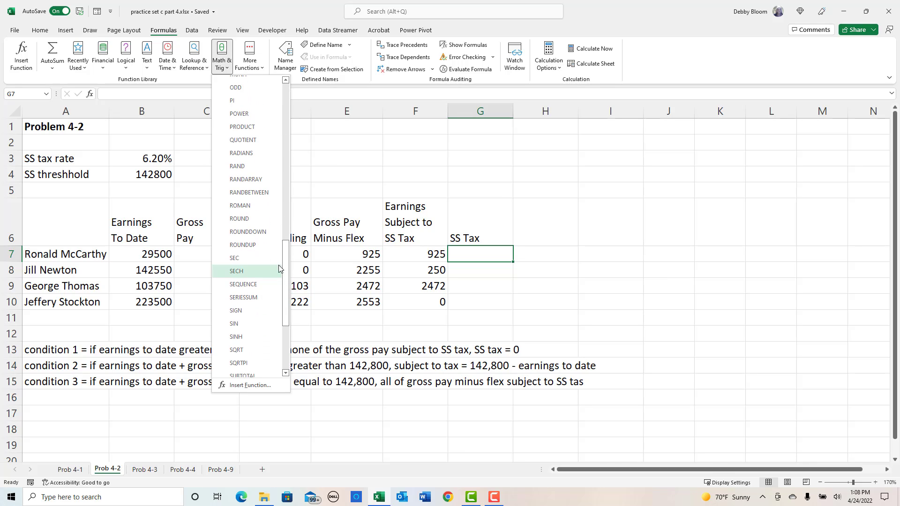
pyautogui.click(240, 219)
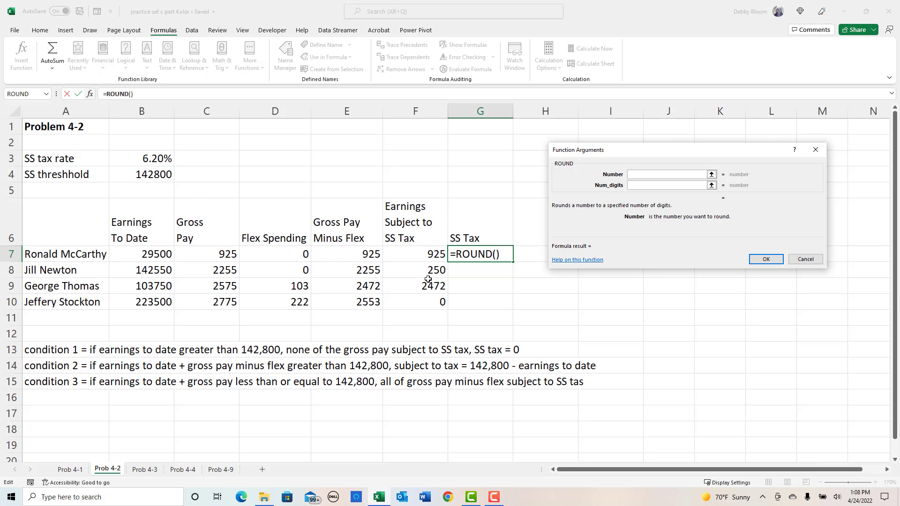
pyautogui.click(410, 253)
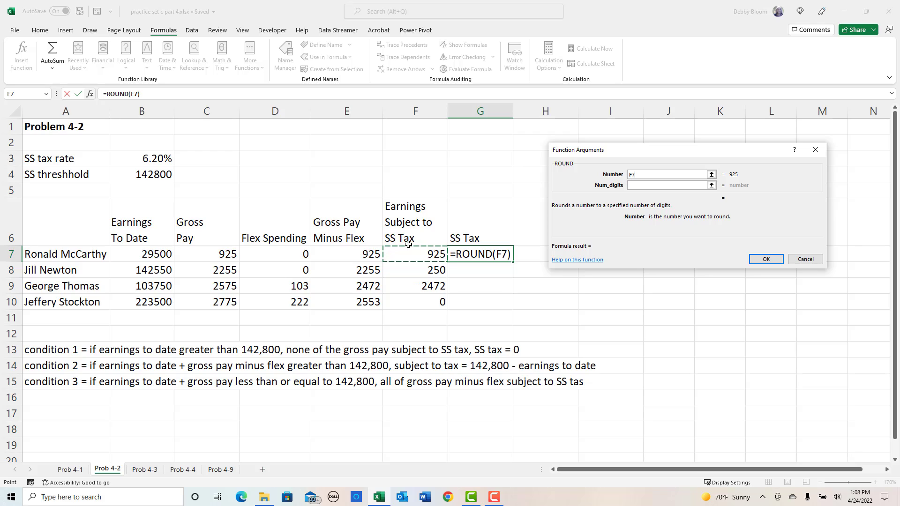
pyautogui.write('*')
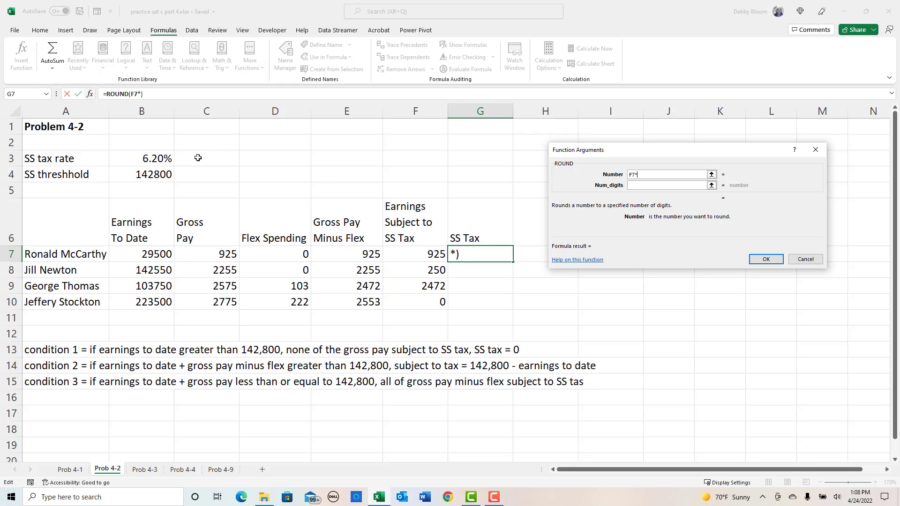
pyautogui.click(145, 157)
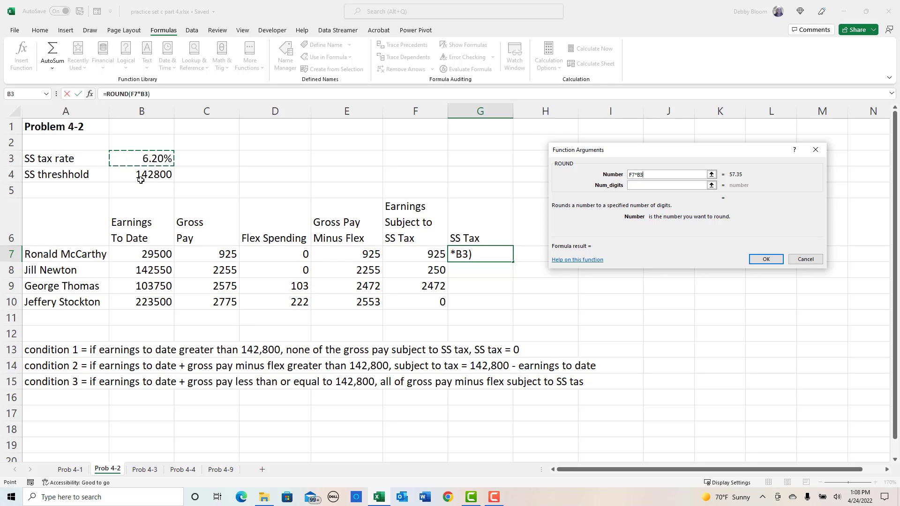
pyautogui.press('F4')
# - Set the ROUND function to 2 digits and copy the G7 formula down to G10
pyautogui.click(655, 184)
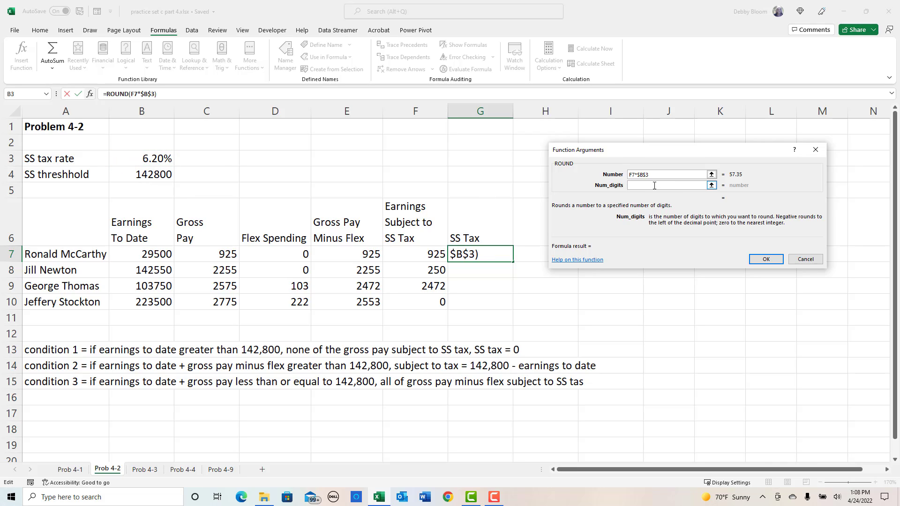
pyautogui.write('2')
pyautogui.click(765, 259)
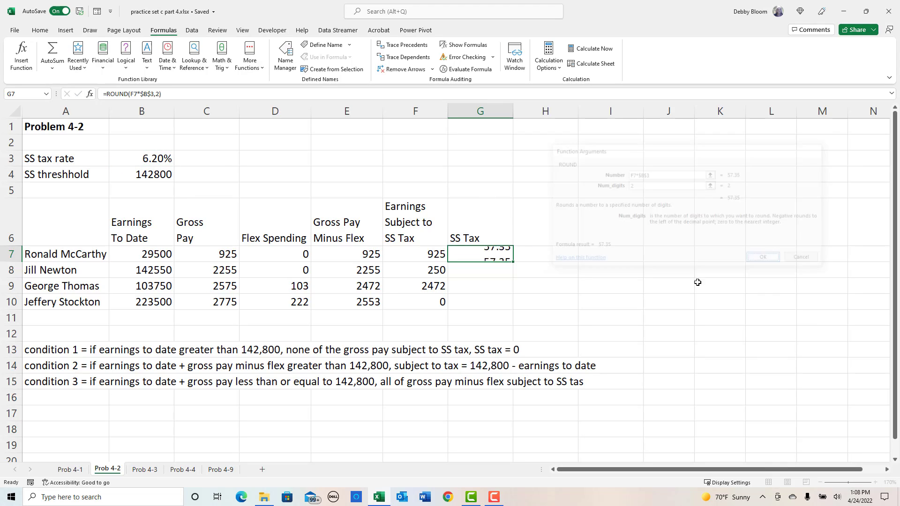
pyautogui.moveTo(513, 262); pyautogui.dragTo(511, 309)
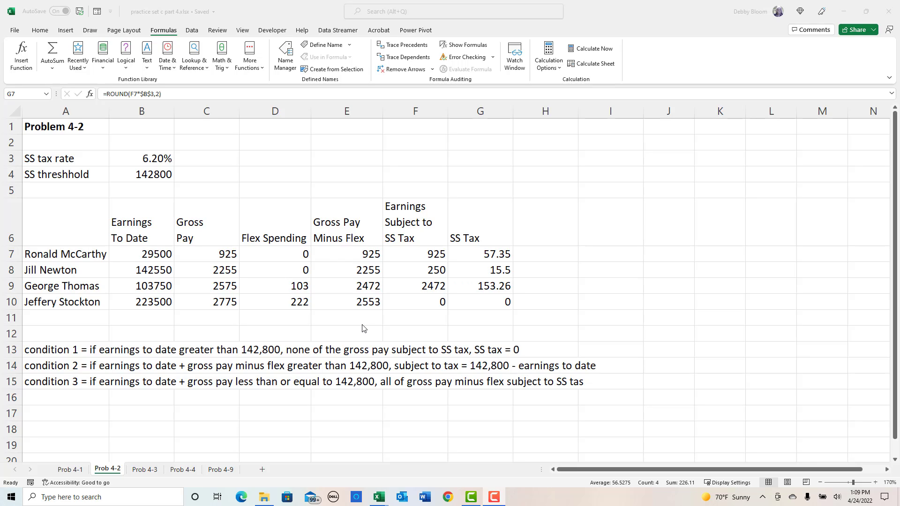
# - On the Prob 4-3 sheet, widen column A to fit the "Additional tax threshhold" label
pyautogui.click(144, 470)
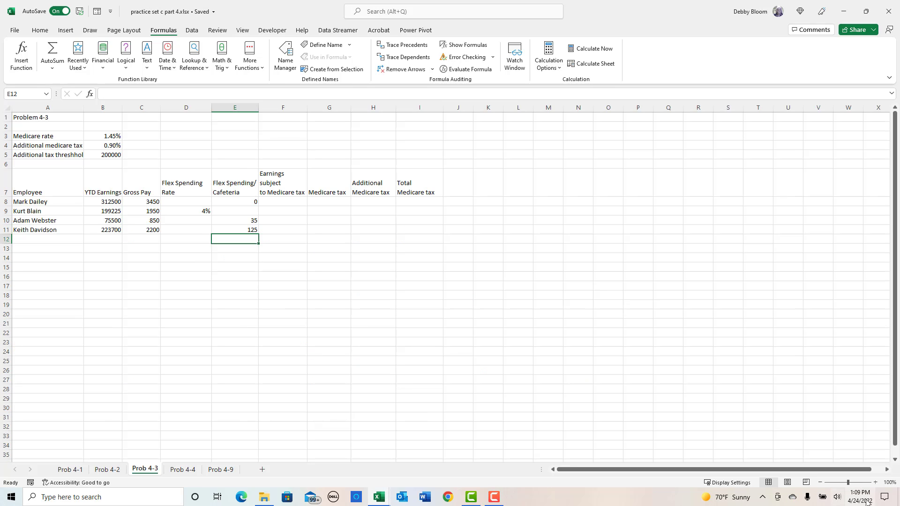
pyautogui.click(876, 483)
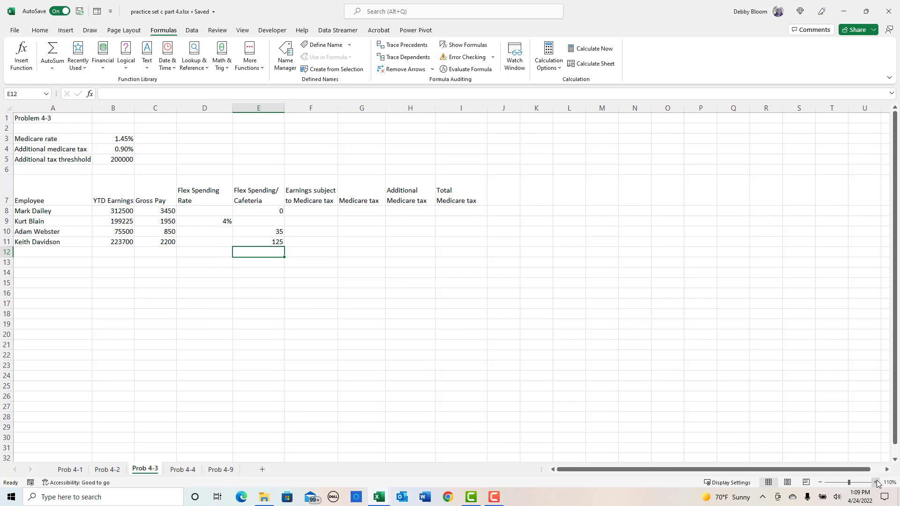
pyautogui.click(877, 483)
pyautogui.click(876, 483)
pyautogui.click(876, 483)
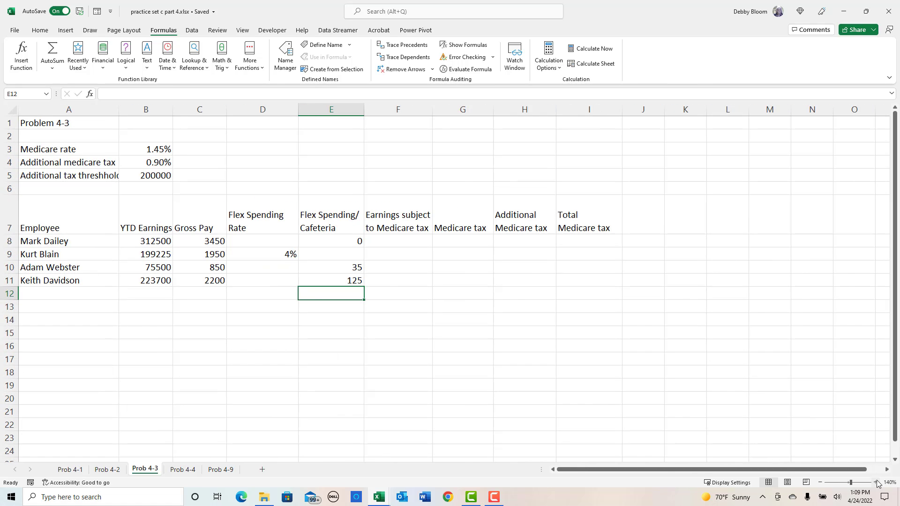
pyautogui.click(876, 483)
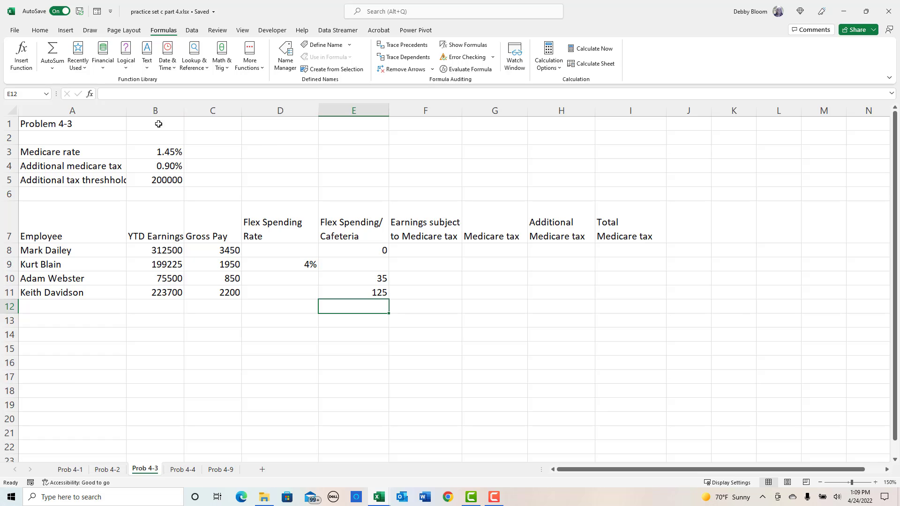
pyautogui.moveTo(127, 113); pyautogui.dragTo(137, 113)
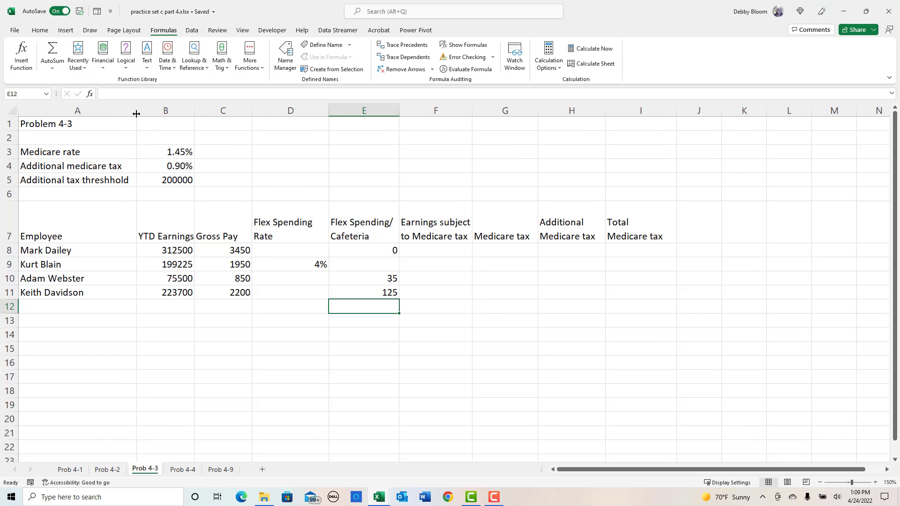
# - Enter the note "Any earnings above 200,000 are subject to additional .9% medicare tax" in cell A14
pyautogui.click(68, 334)
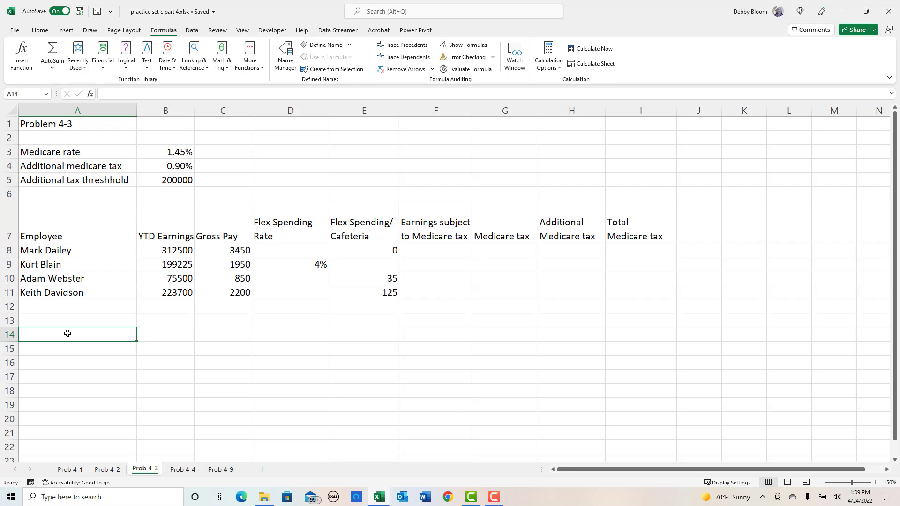
pyautogui.write('Any ear')
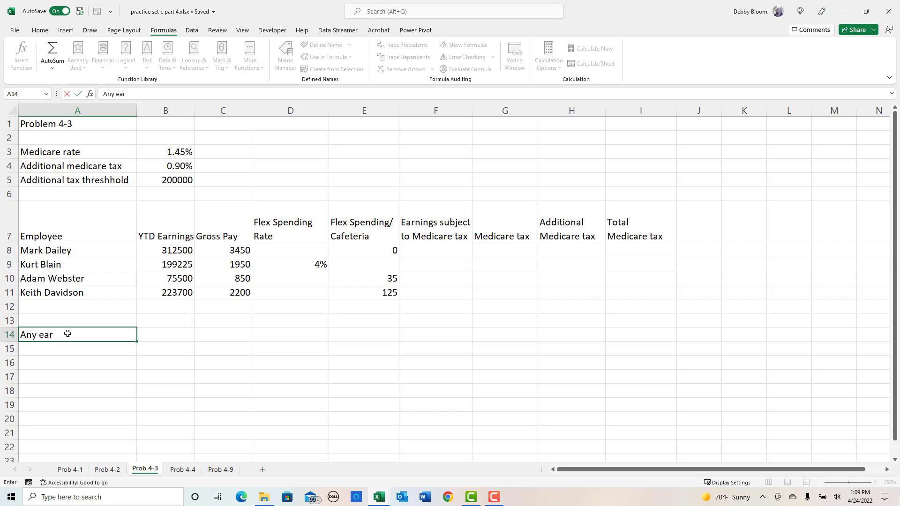
pyautogui.write('nings above 200,00')
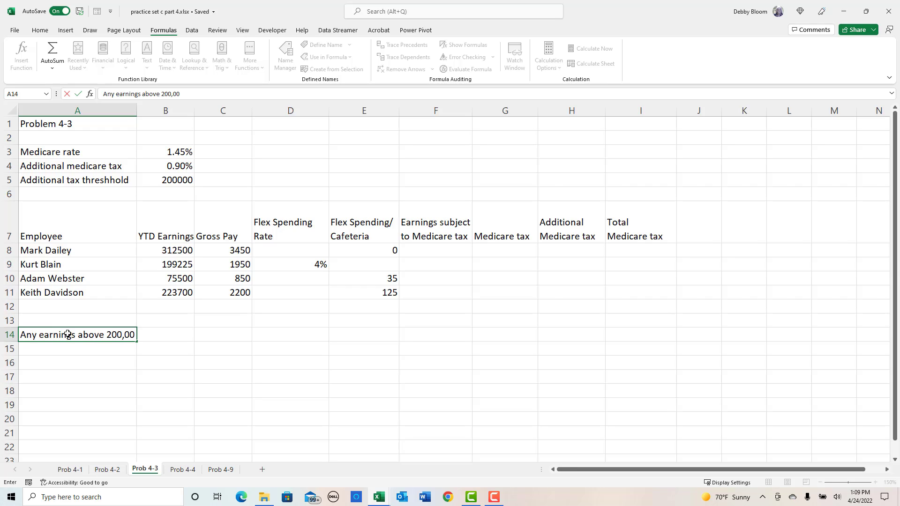
pyautogui.write('0 are subject to add')
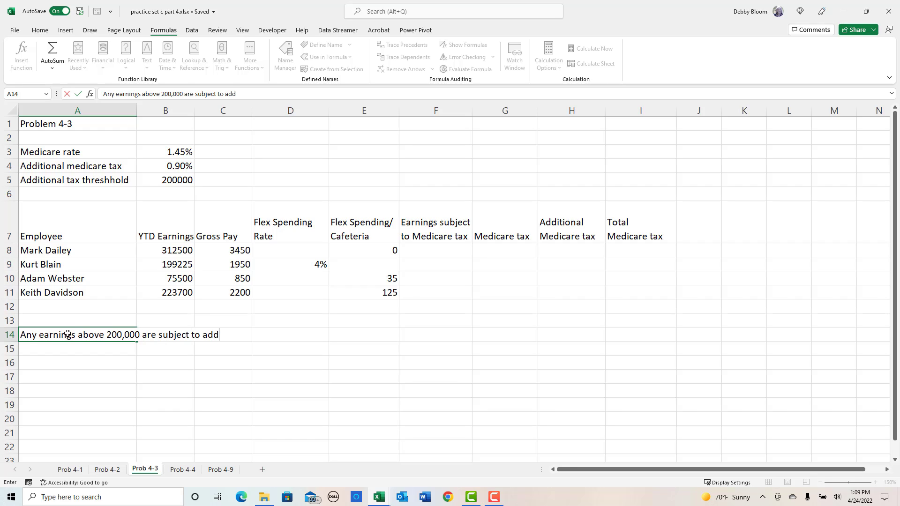
pyautogui.write('itional .9% medic')
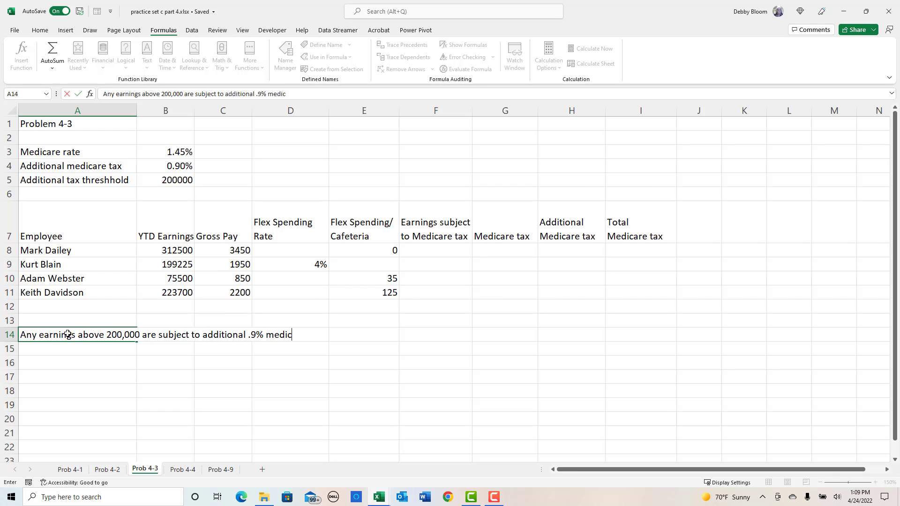
pyautogui.write('are tax')
pyautogui.press('Return')
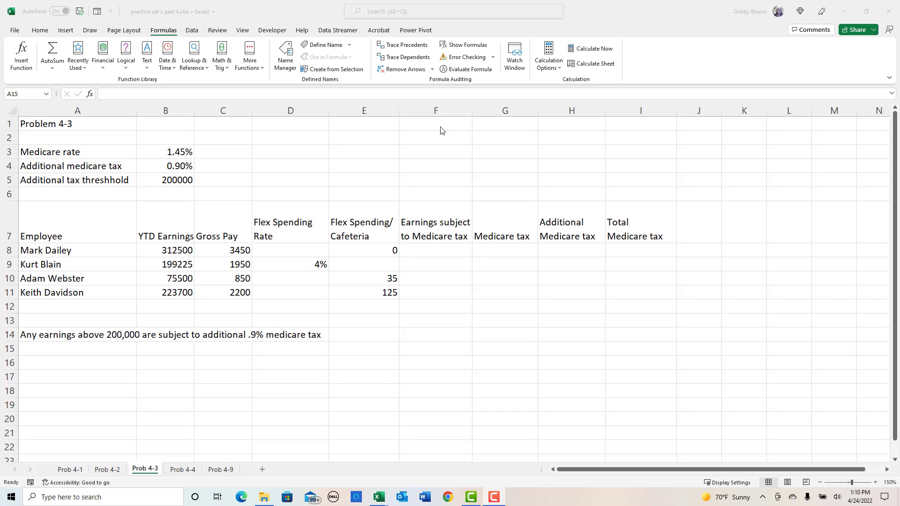
# - Enter the note "All of gross pay minus flex spending/cafeteria is subject to 1.45% tax, no threshhold" in cell A15
pyautogui.click(440, 101)
pyautogui.click(447, 107)
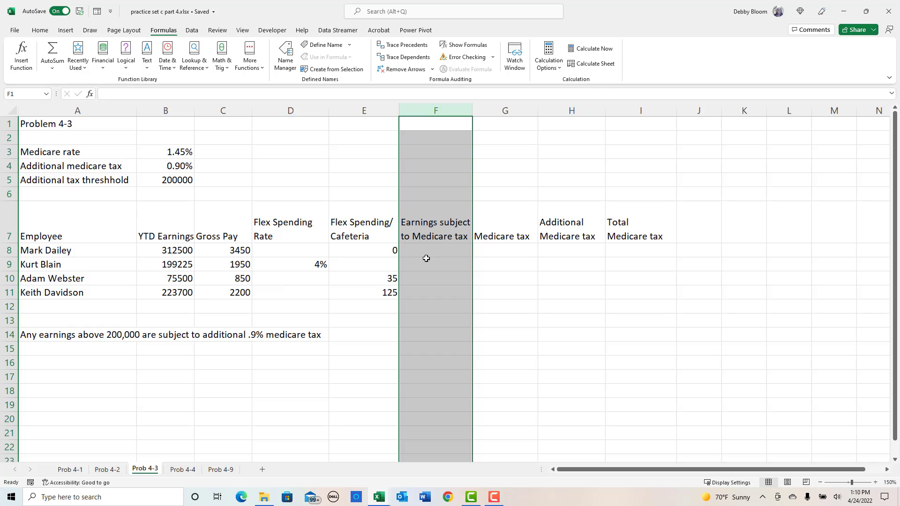
pyautogui.click(72, 351)
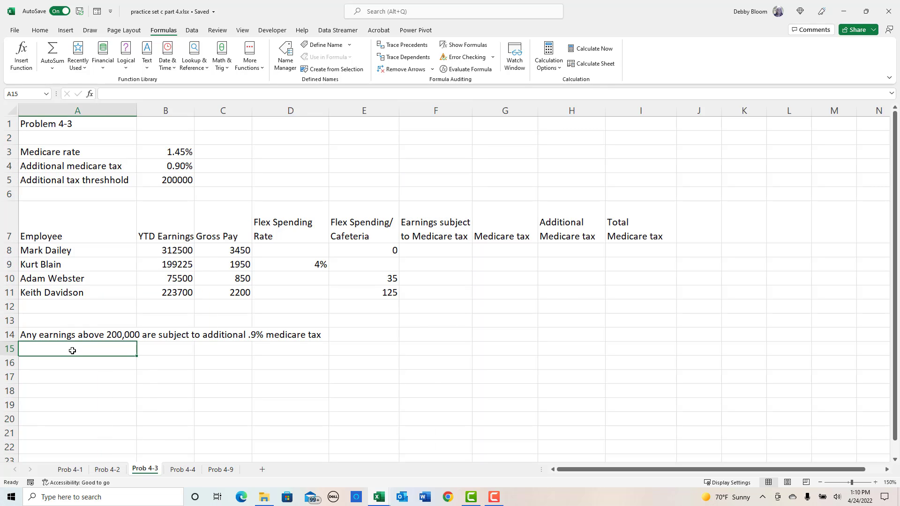
pyautogui.write('All')
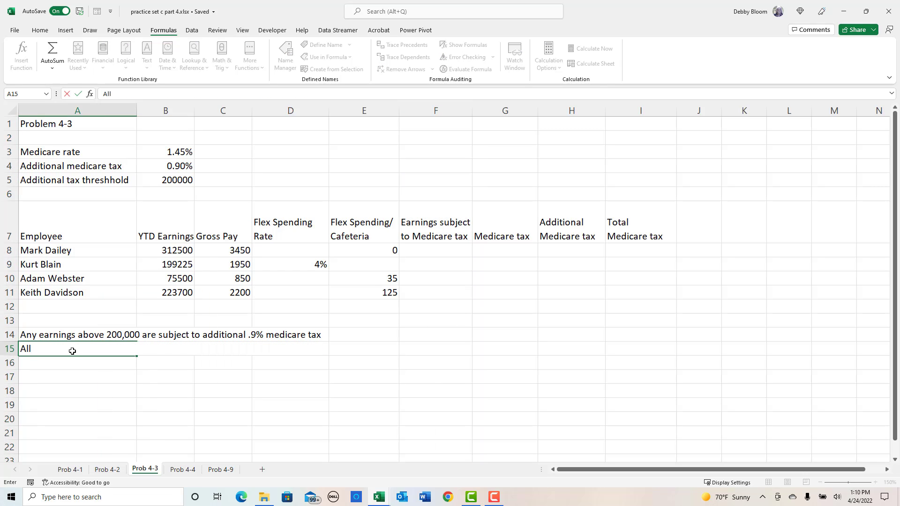
pyautogui.write(' of gross pay minus flex')
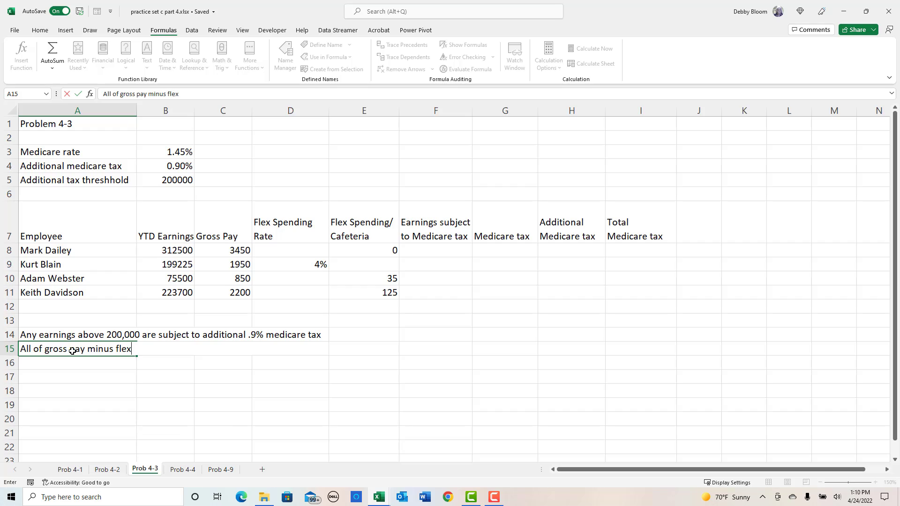
pyautogui.write(' spending/caf')
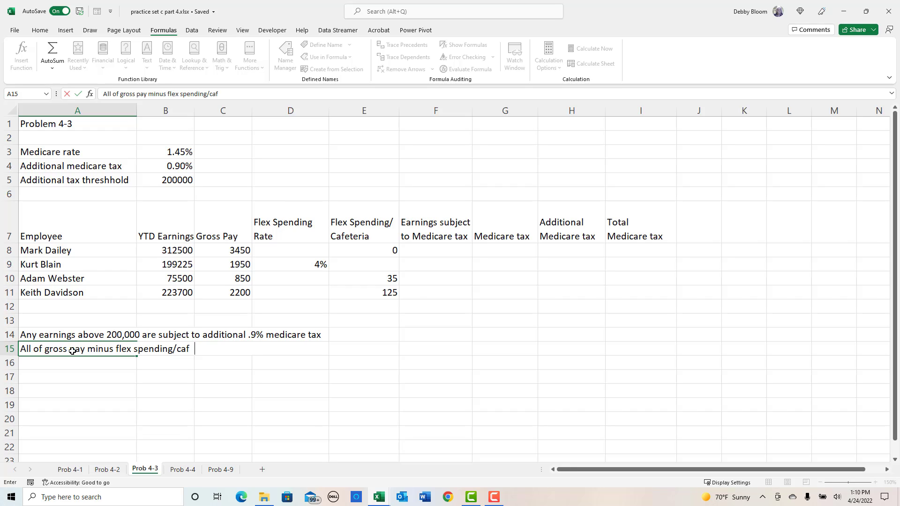
pyautogui.write('eteria is subj')
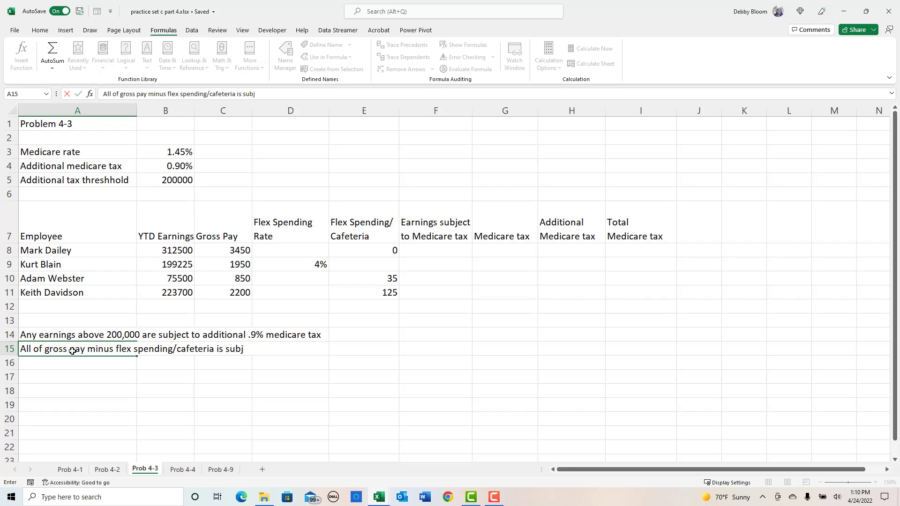
pyautogui.write('ect to 1.45% tax, no')
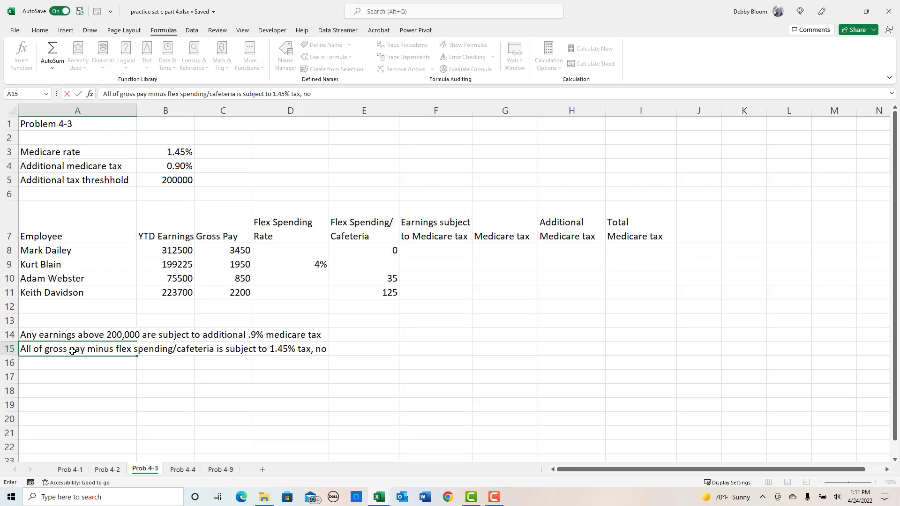
pyautogui.write(' threshhold')
pyautogui.press('Return')
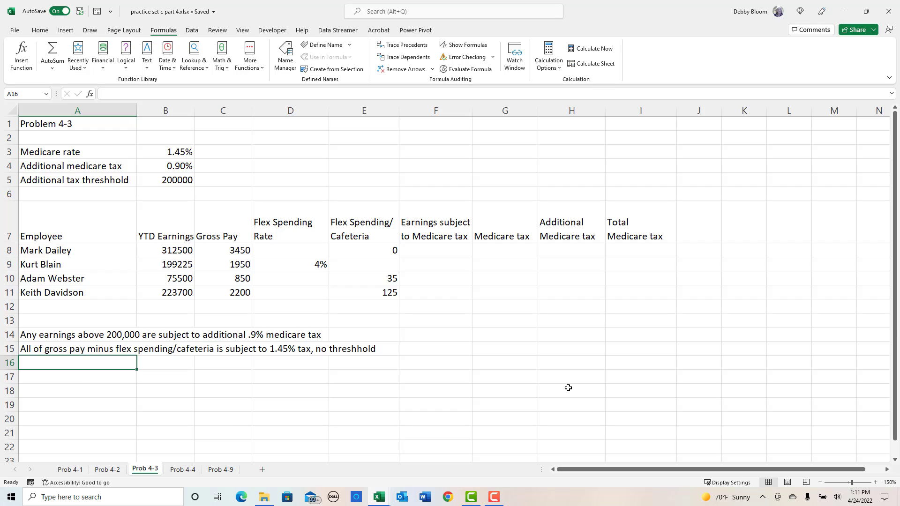
# - Enter "Condition 1 = if TYD earnings greater than 200,000 then all earnings subject to medicare tax are taxed an additional .9%" in A17
pyautogui.click(120, 380)
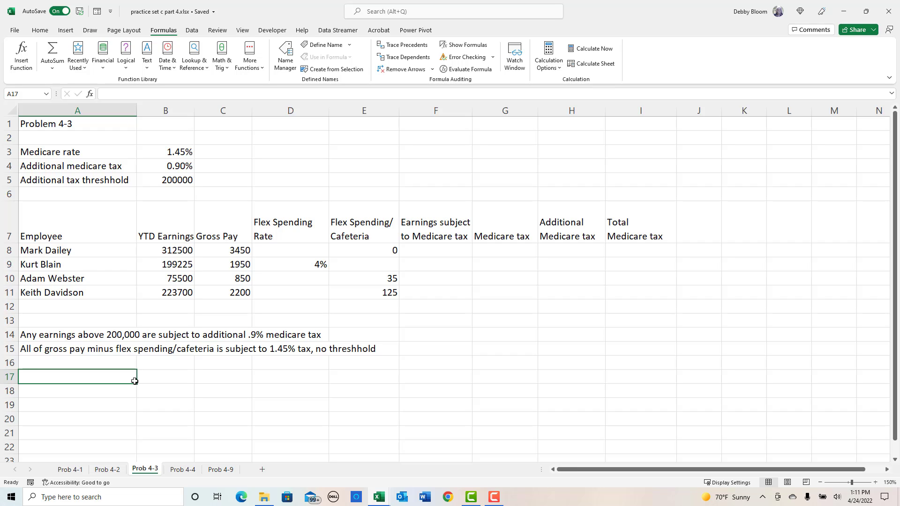
pyautogui.write('Condi')
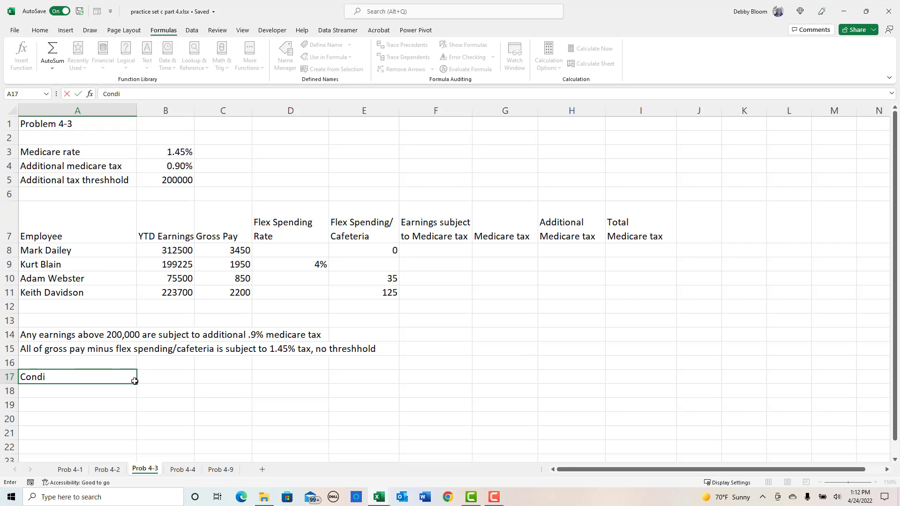
pyautogui.write('tion 1 = if TYD earni')
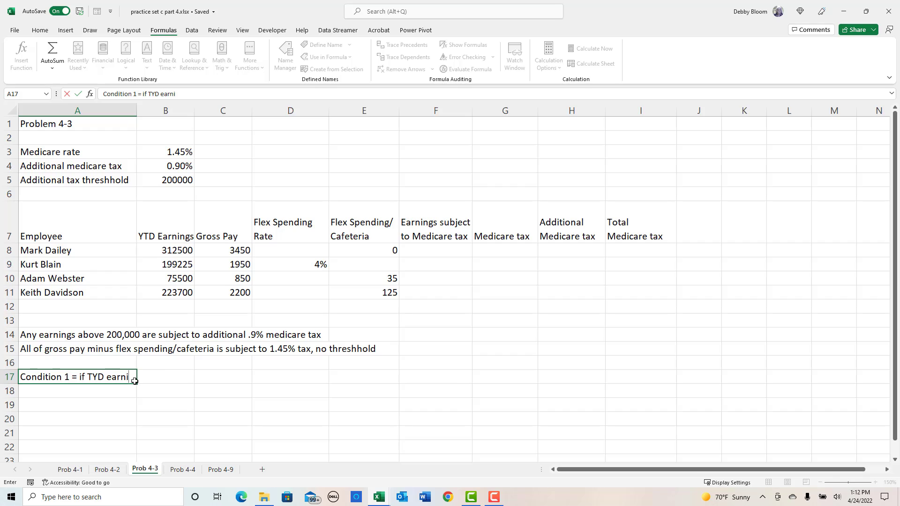
pyautogui.write('ngs greater than 2')
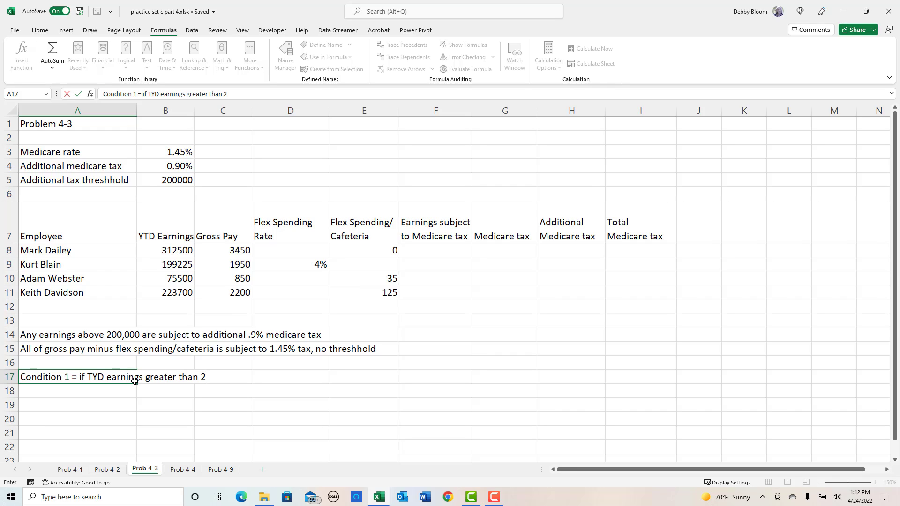
pyautogui.write('00,000 then a')
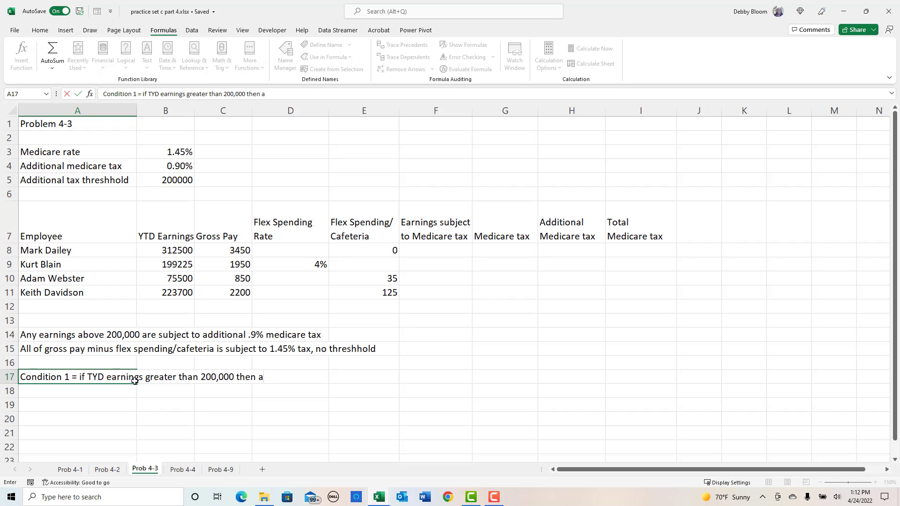
pyautogui.write('ll e')
pyautogui.write('arnings subje')
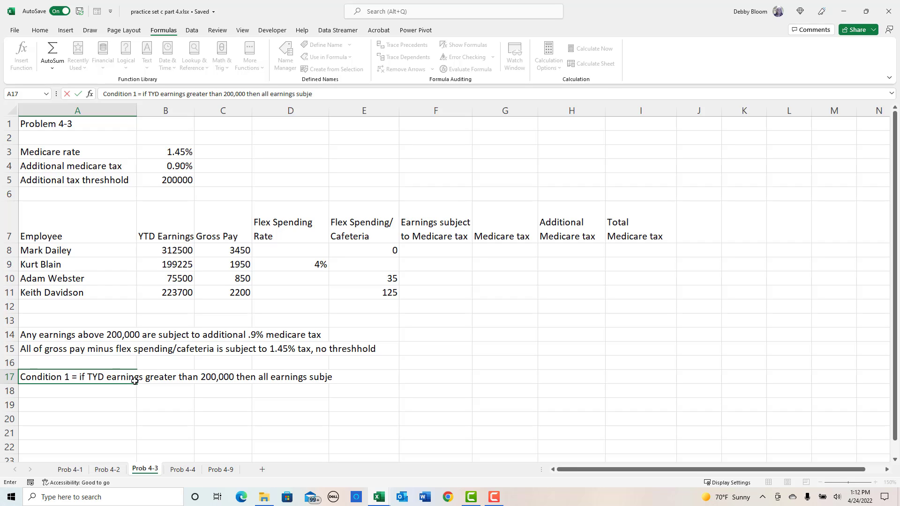
pyautogui.write('ct to medicare tax are tax')
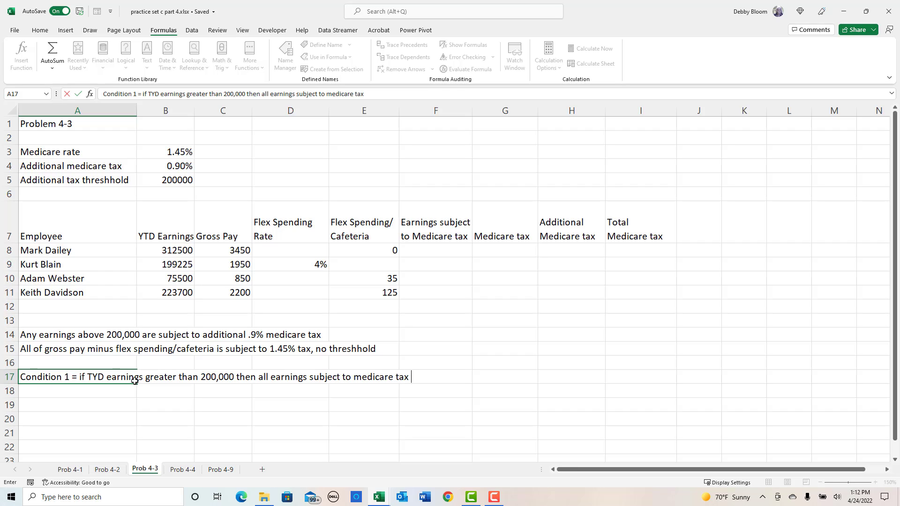
pyautogui.write('are taxed an additional')
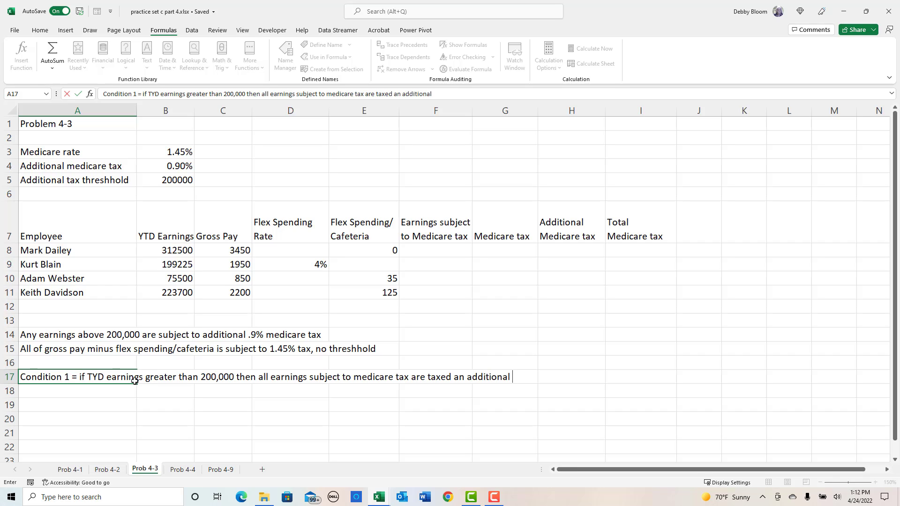
pyautogui.write(' .9%')
pyautogui.press('Return')
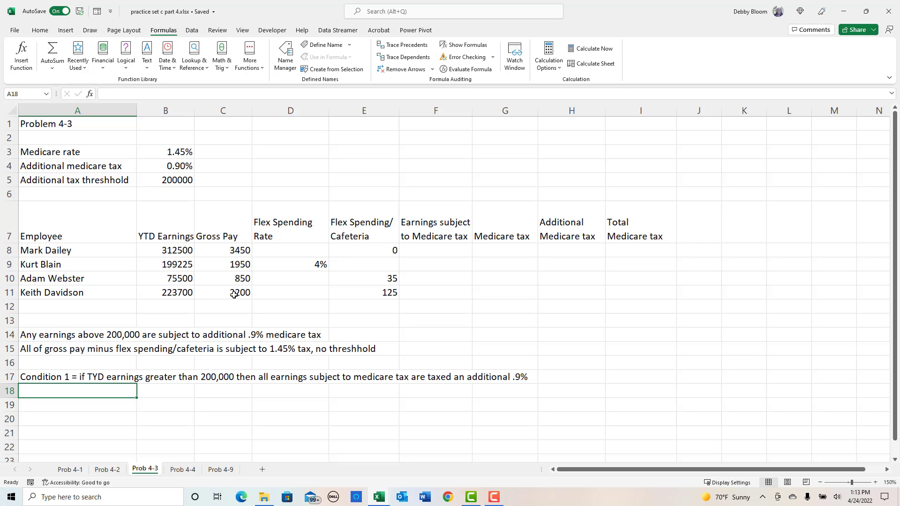
# - Begin a note in A18 with "Condition 2 = if YTD earnings + earnings subject to tax is greater than 200,000,"
pyautogui.write('Contition')
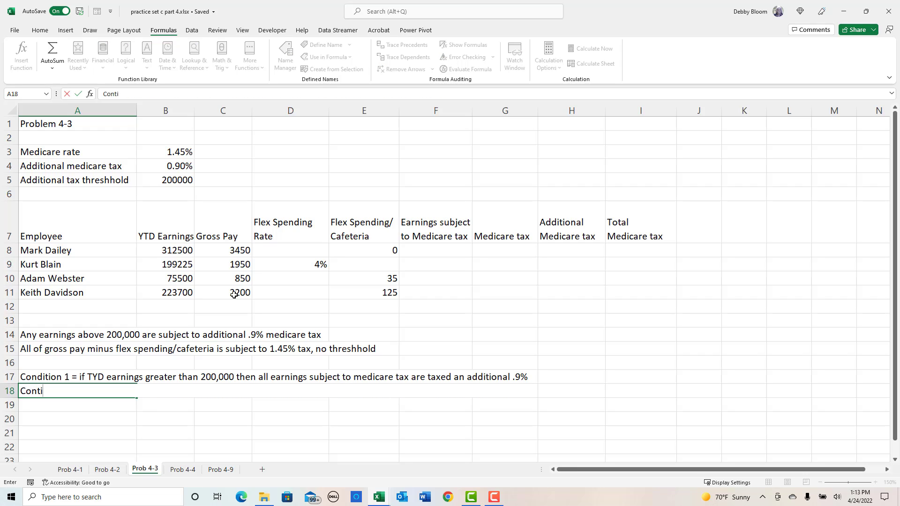
pyautogui.press('BackSpace')
pyautogui.press('BackSpace')
pyautogui.press('BackSpace')
pyautogui.press('BackSpace')
pyautogui.press('BackSpace')
pyautogui.press('BackSpace')
pyautogui.write('dition 2 = if YTD earni')
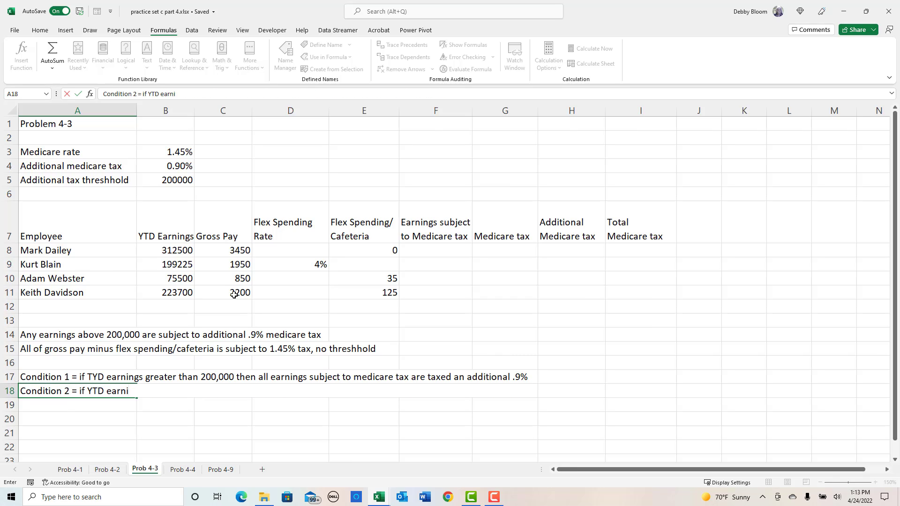
pyautogui.write('ngs + earnings s')
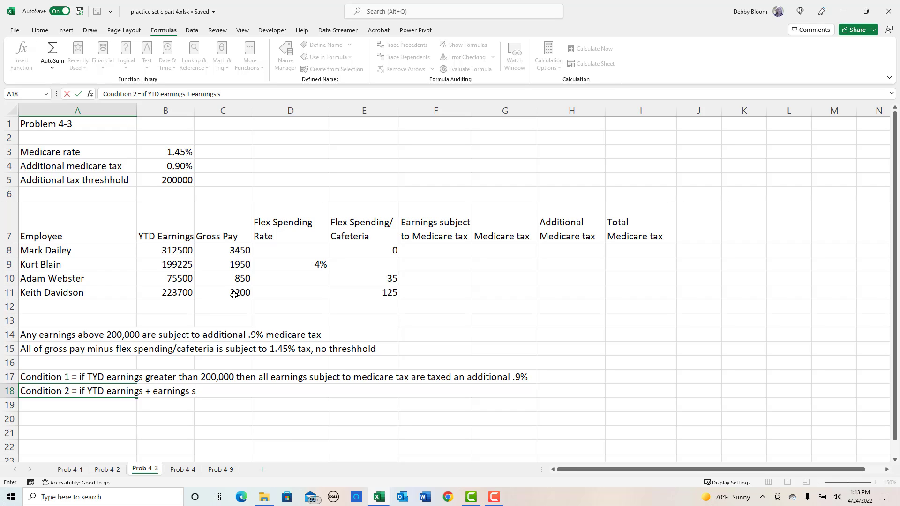
pyautogui.write('ubject to tax >')
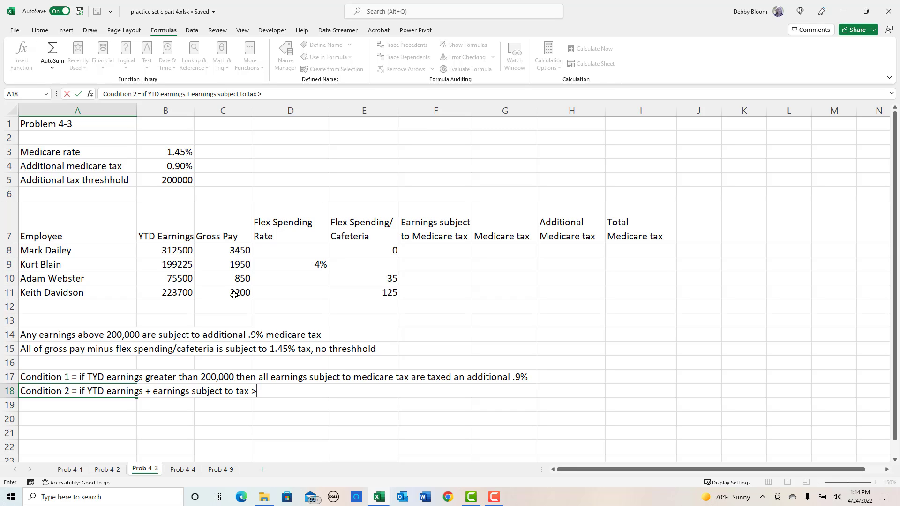
pyautogui.press('BackSpace')
pyautogui.write('is greater than')
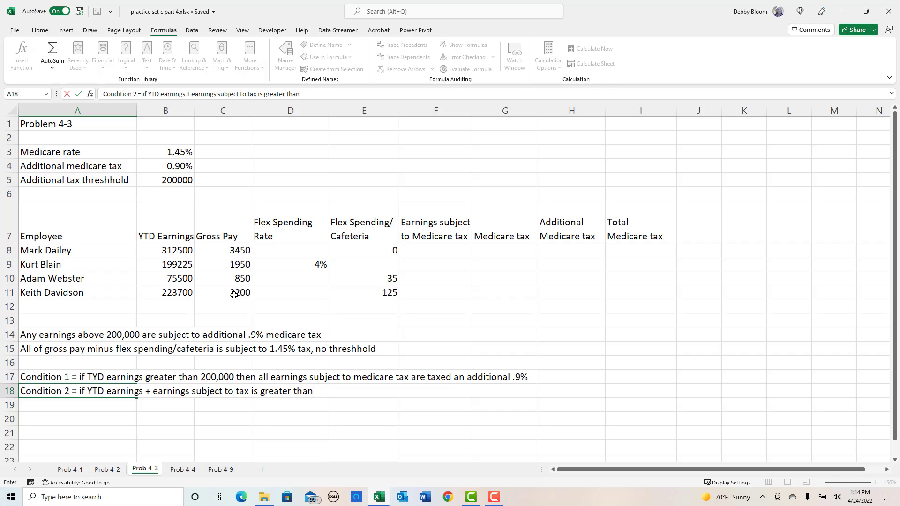
pyautogui.write(' 200,000, the')
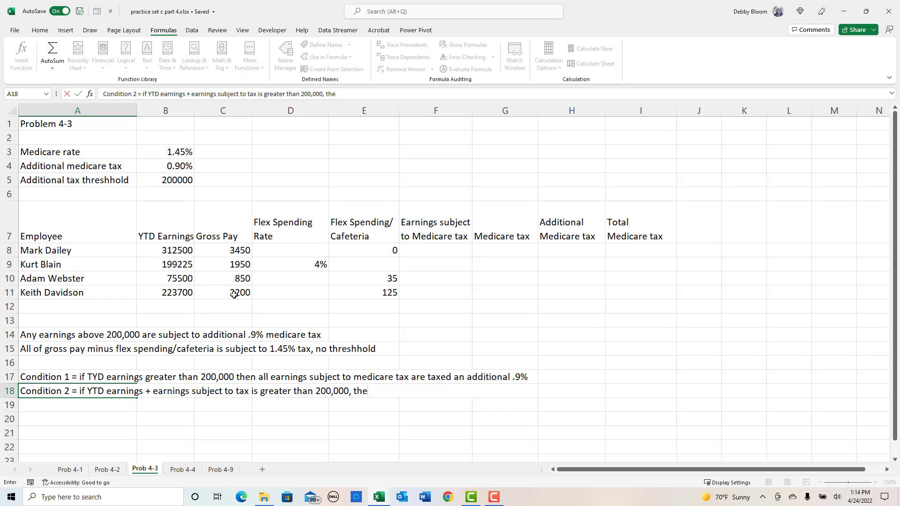
pyautogui.write('n (g')
# - Complete the A18 note with "then (TYD earnings + earnings subject to tax) - 200,000 is taxed an additional .9%"
pyautogui.press('BackSpace')
pyautogui.write('TYD earnings')
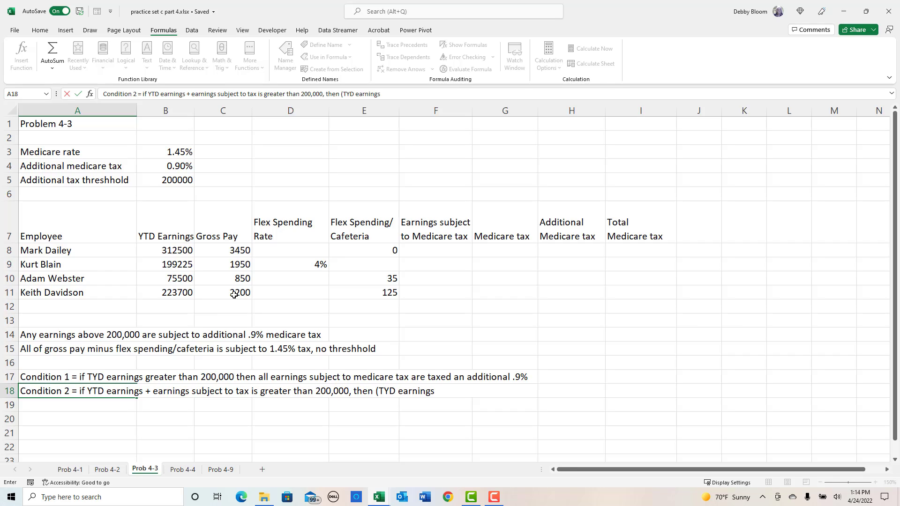
pyautogui.write(' + earnings subject to')
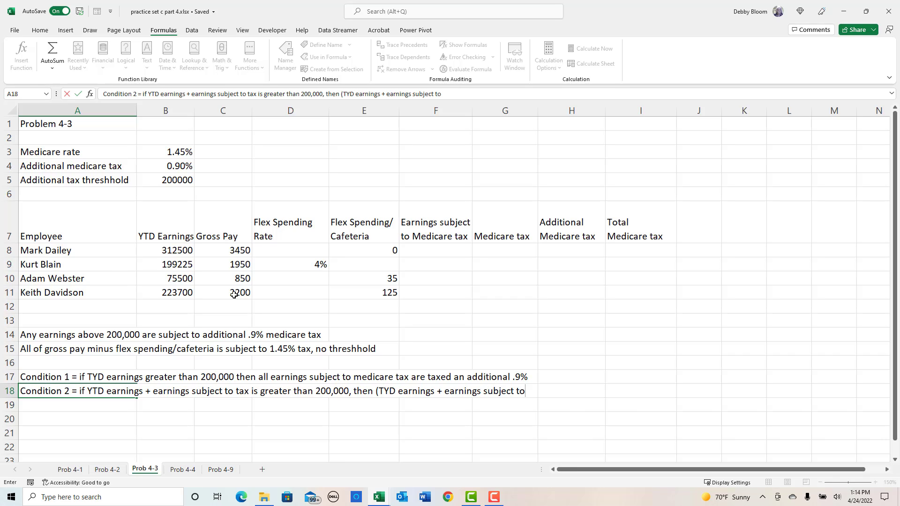
pyautogui.write(' tax) - 200,000 is')
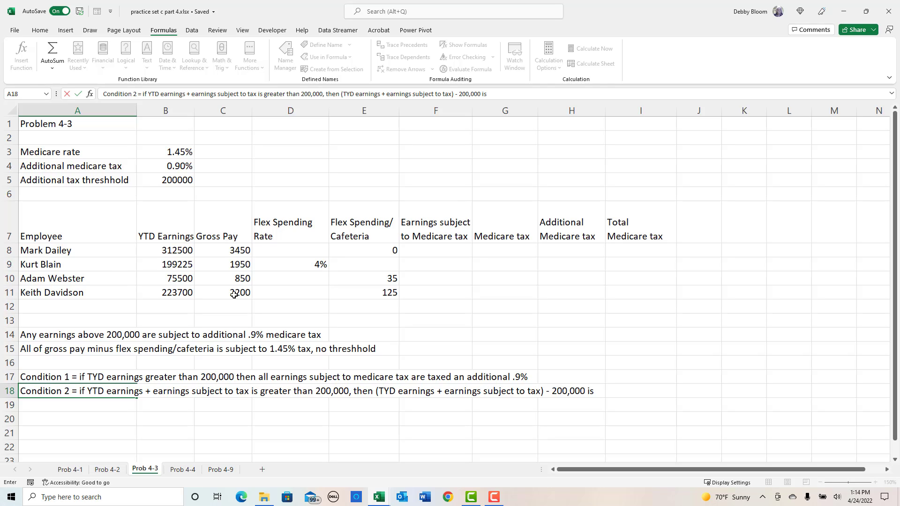
pyautogui.write(' taxed an additional')
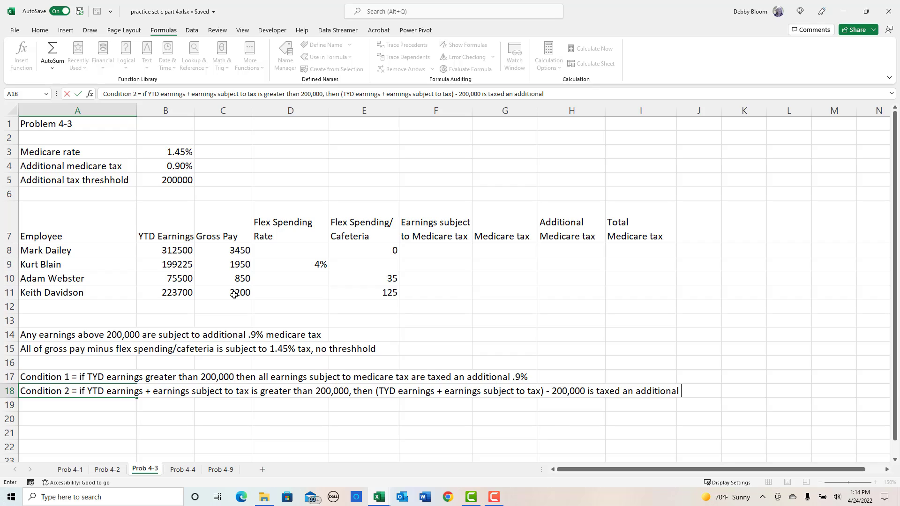
pyautogui.write(' .9%')
pyautogui.press('Return')
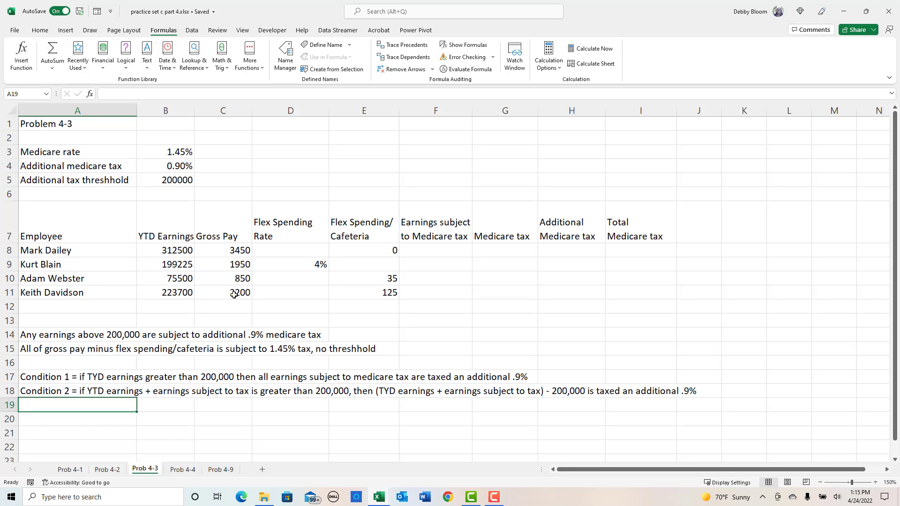
# - Enter in A19 "Condition 3 = if TYD earnings + earnings subject to tax is less than or equal to 200,000 then no additional medicare tax"
pyautogui.write('Condition')
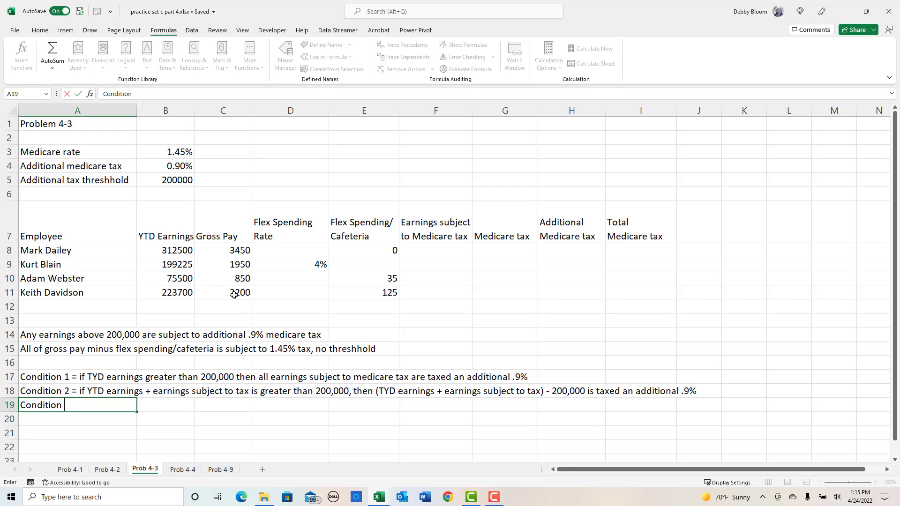
pyautogui.write(' 3 = if TYD earnings + earning')
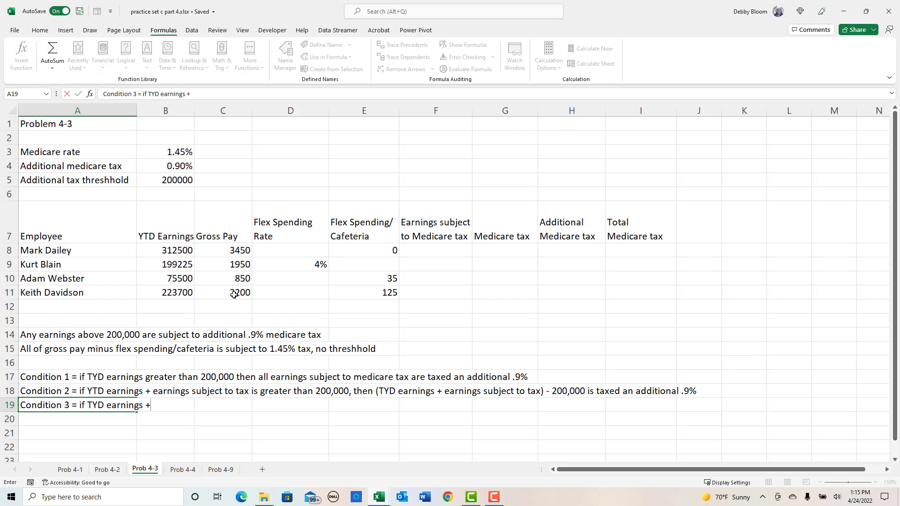
pyautogui.write('s subject to ta')
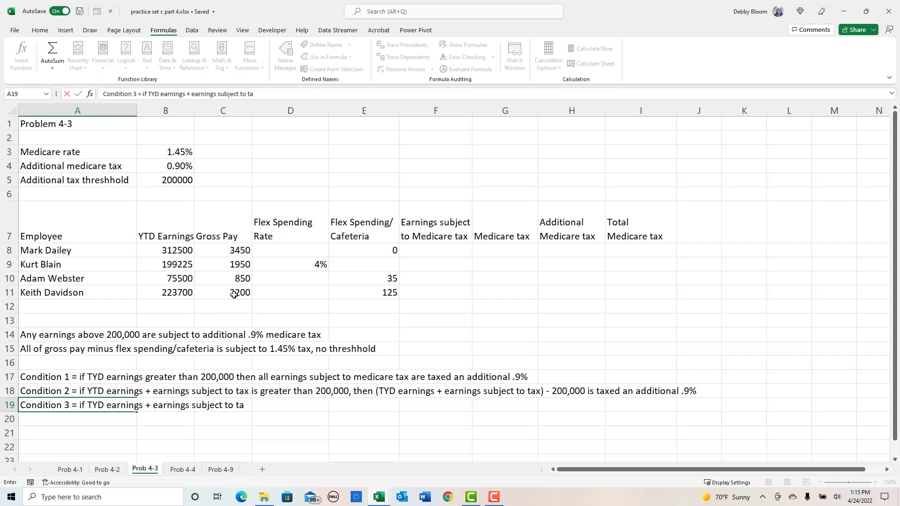
pyautogui.write('x is less than or equ')
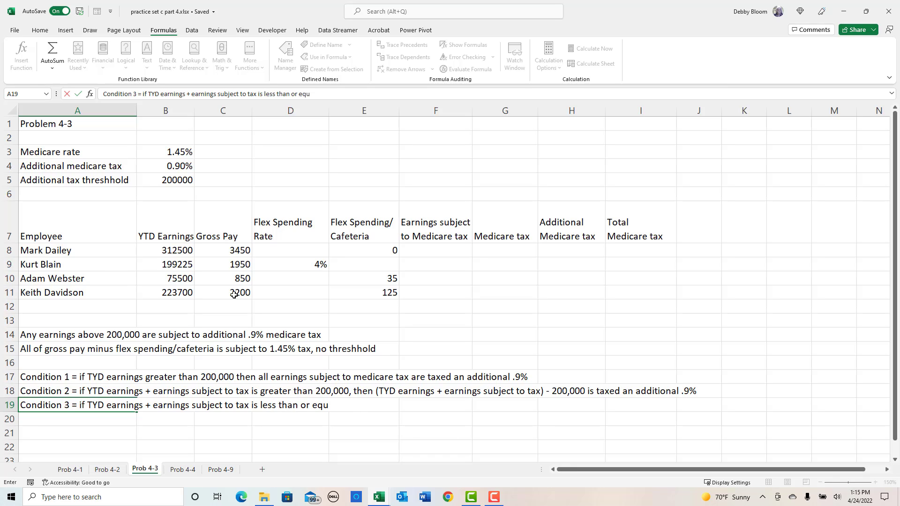
pyautogui.write('al to 200,000 then ')
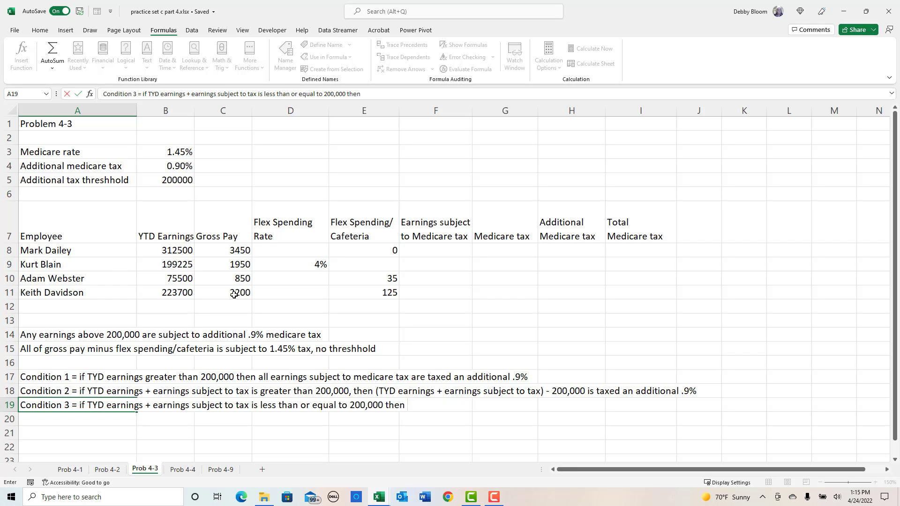
pyautogui.write('no additional')
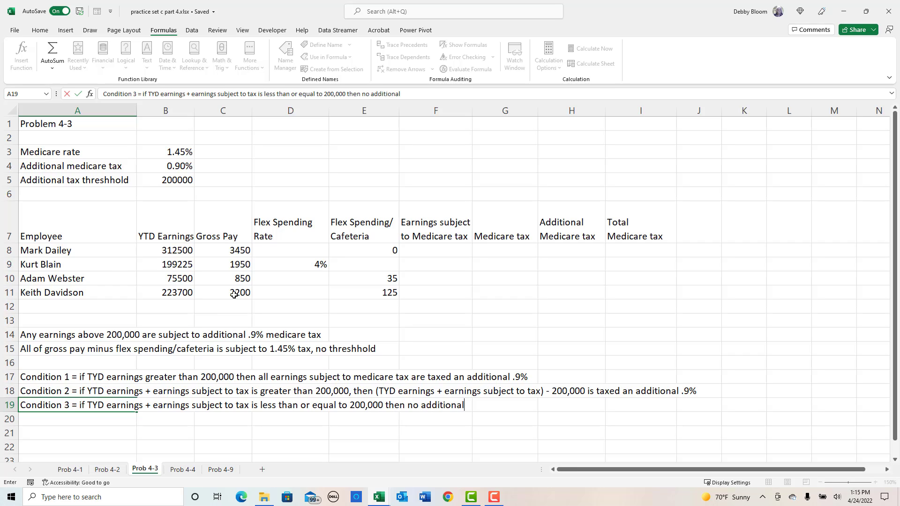
pyautogui.write(' medicar')
pyautogui.write('e tax')
pyautogui.press('Return')
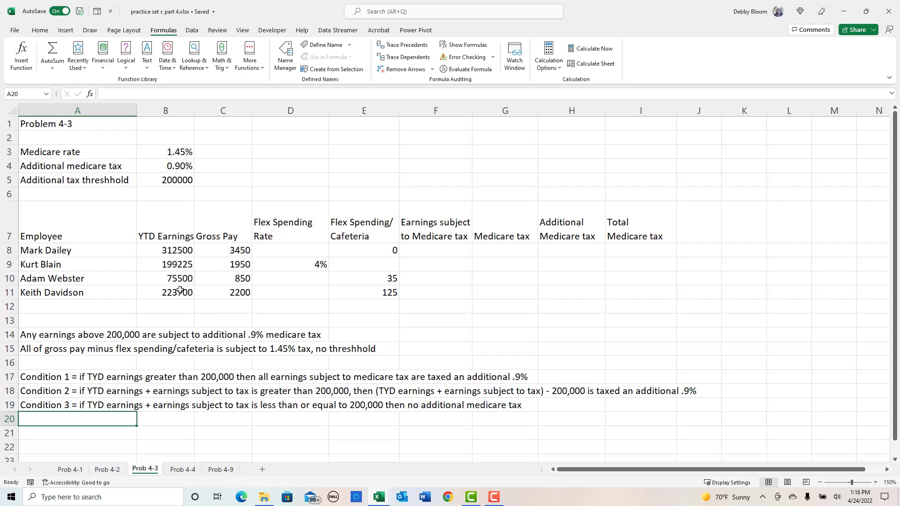
# - Calculate the flex spending/cafeteria amount in E9 as gross pay times the flex spending rate with =C9*D9
pyautogui.click(367, 264)
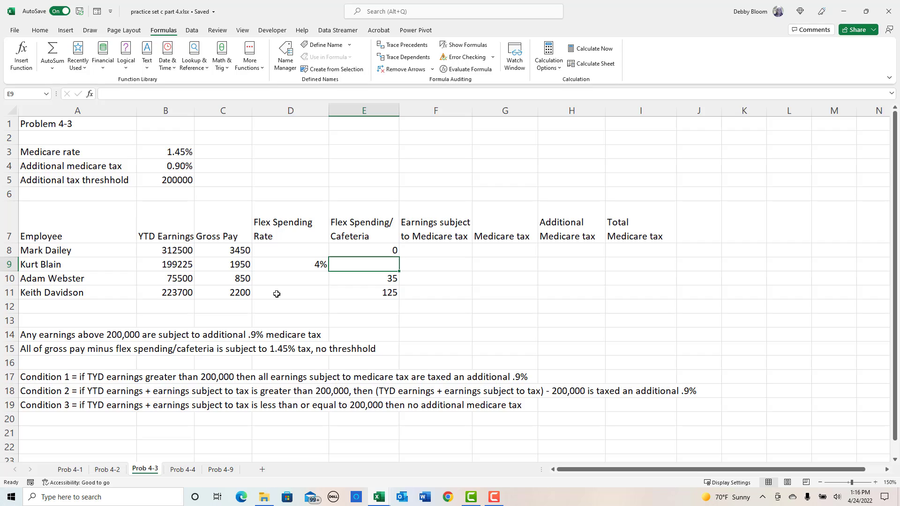
pyautogui.write('=')
pyautogui.click(232, 266)
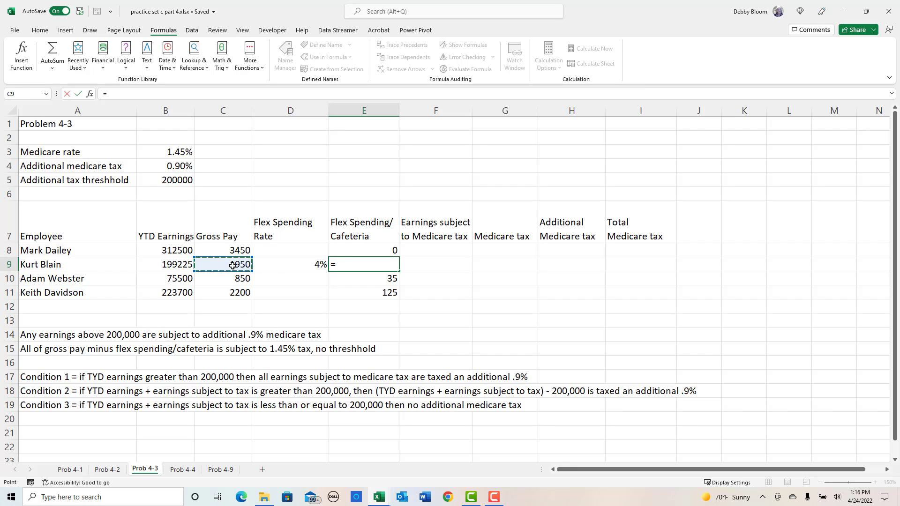
pyautogui.write('*')
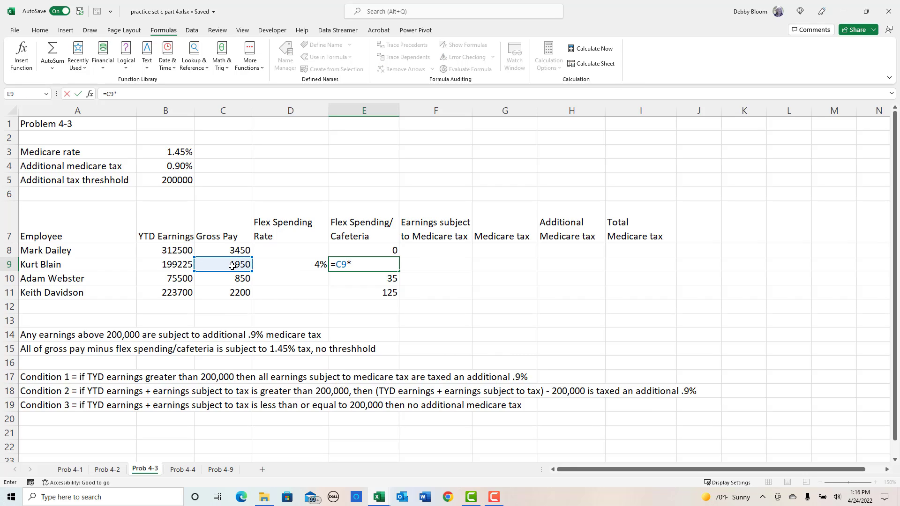
pyautogui.click(278, 268)
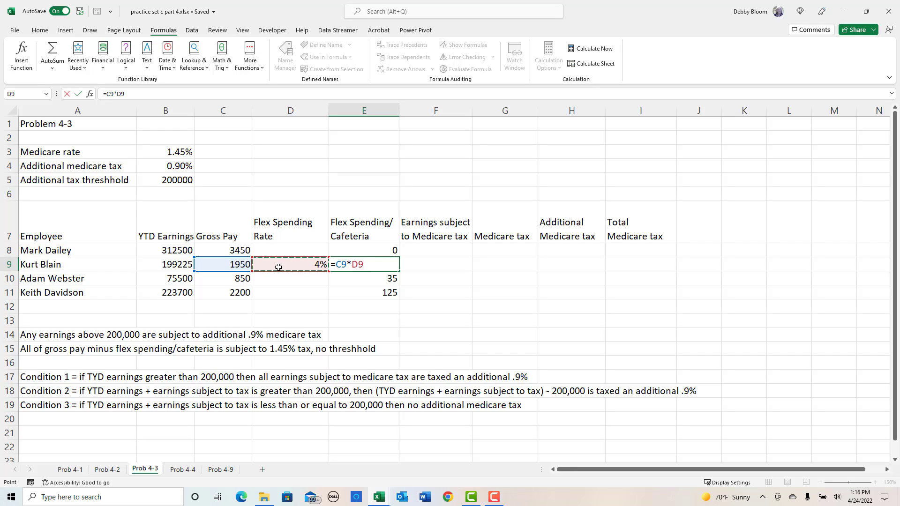
pyautogui.press('Return')
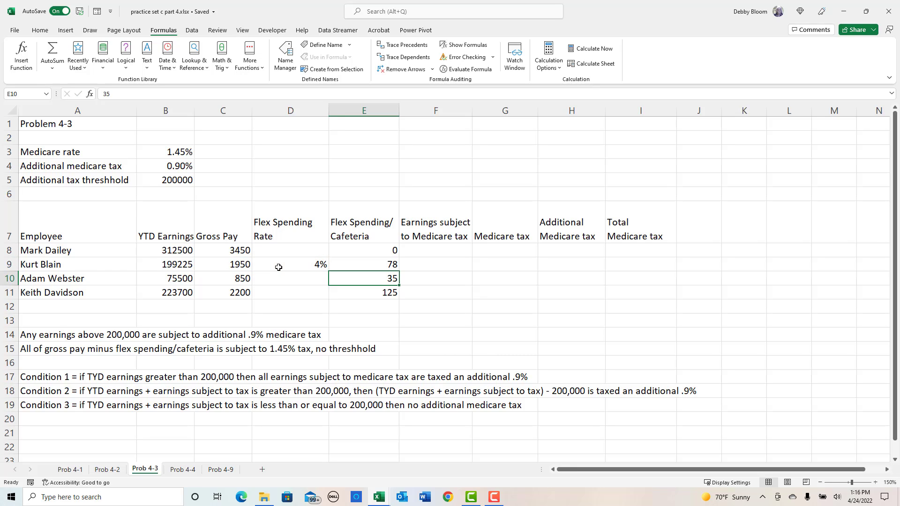
# - Calculate earnings subject to Medicare tax in F8 with =C8-E8 and fill the formula down to F11
pyautogui.click(442, 249)
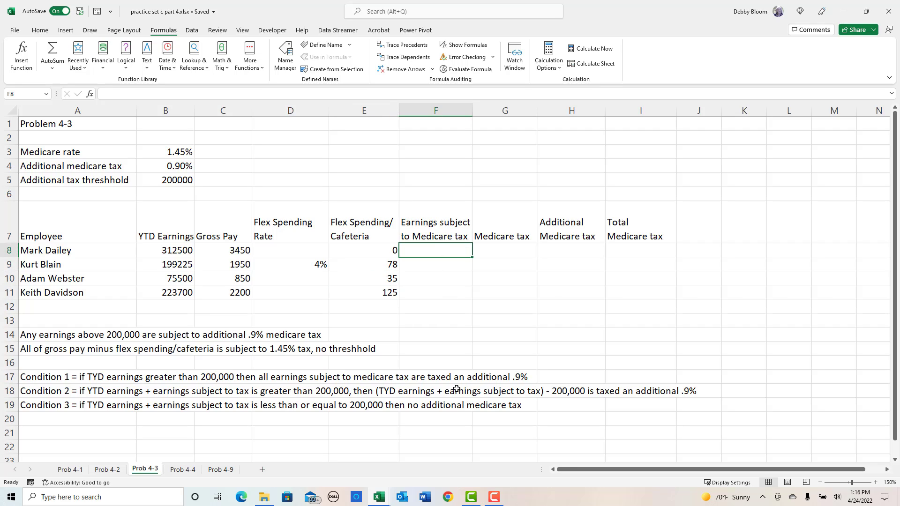
pyautogui.write('=')
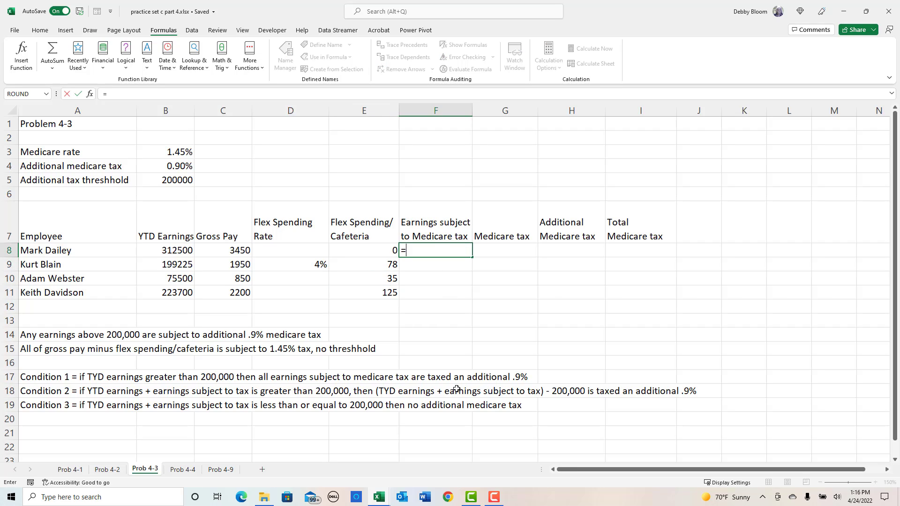
pyautogui.click(233, 249)
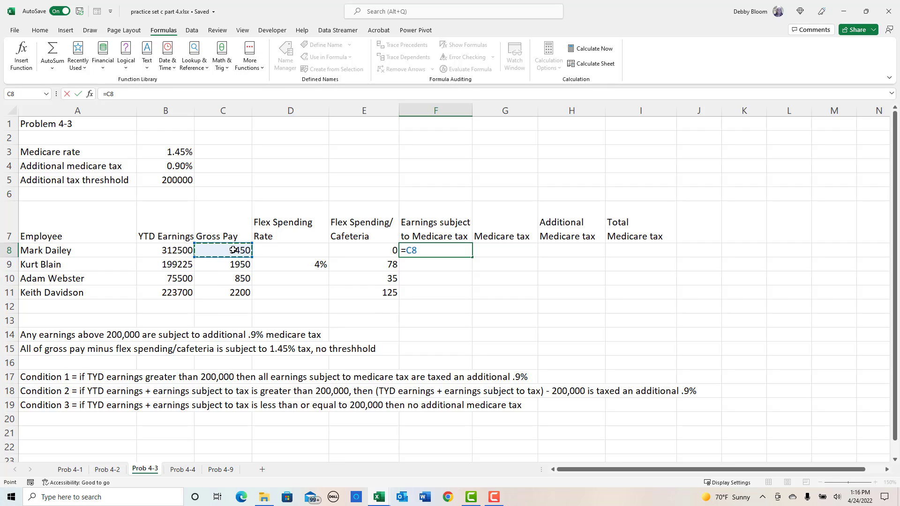
pyautogui.write('-')
pyautogui.click(356, 248)
pyautogui.press('Return')
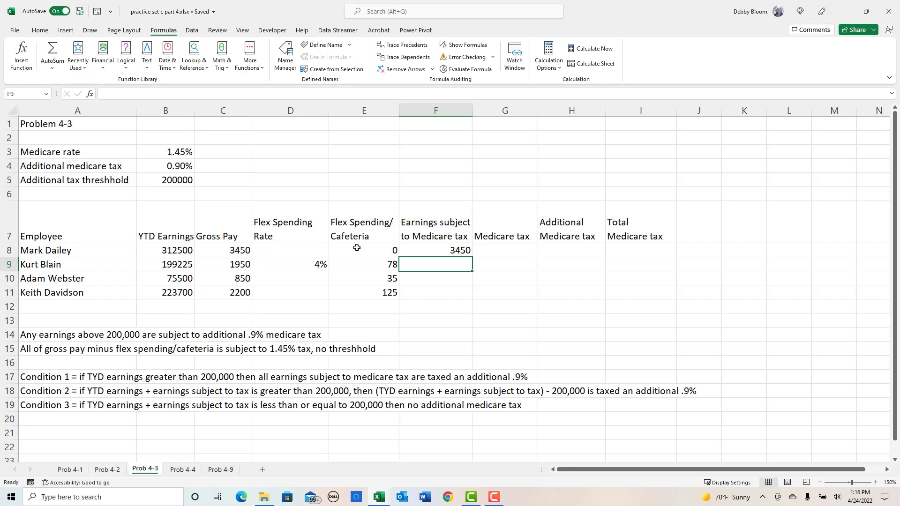
pyautogui.click(459, 252)
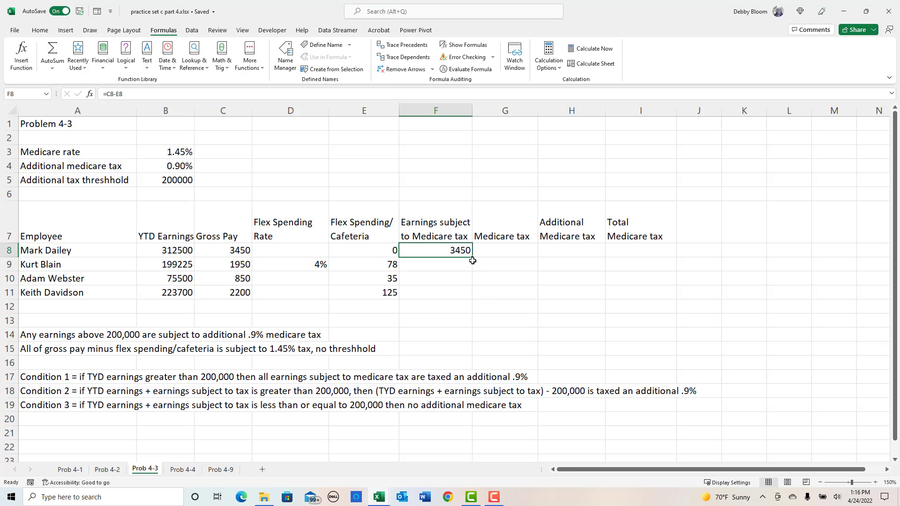
pyautogui.moveTo(472, 258); pyautogui.dragTo(471, 299)
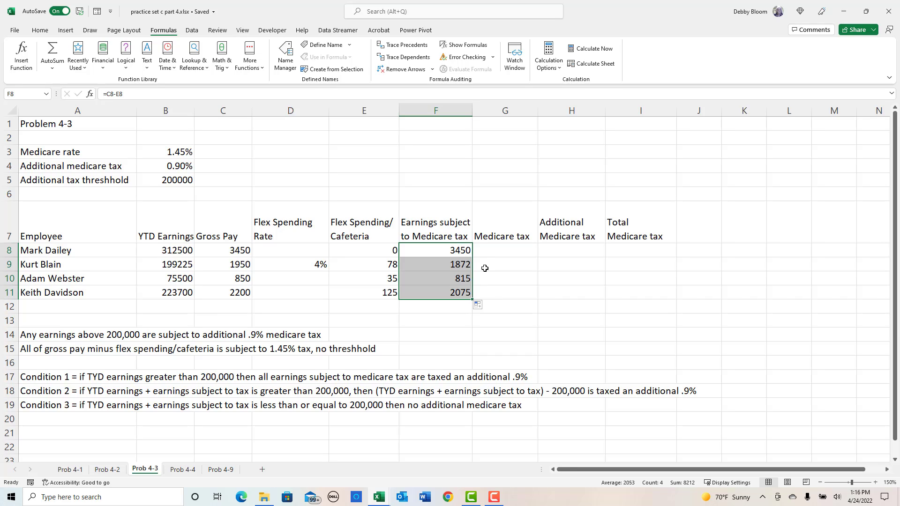
# - Try an unrounded Medicare tax formula, =F8*$B$3, in G8 filled down to G11, and clear those cells
pyautogui.click(489, 250)
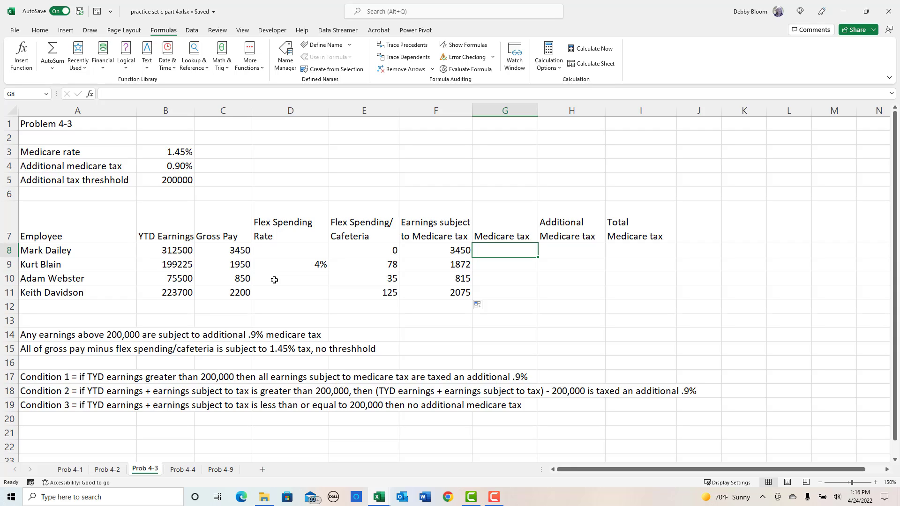
pyautogui.write('=')
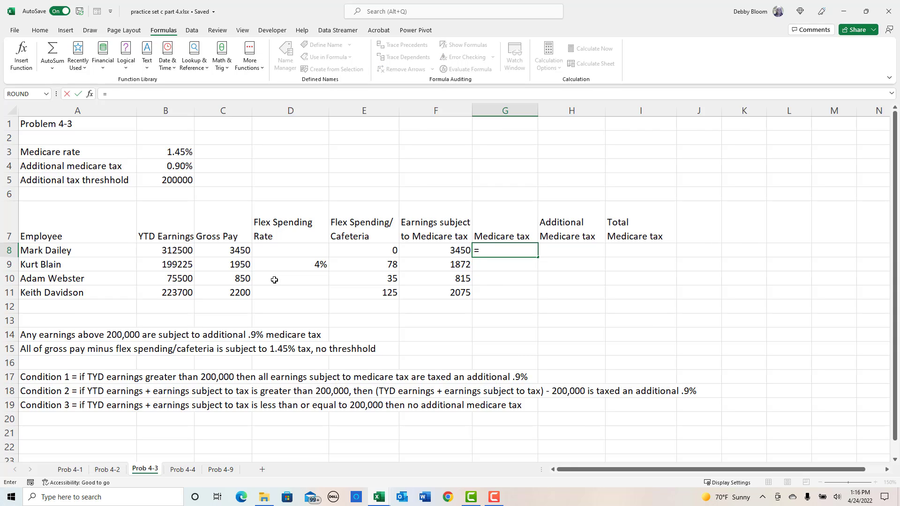
pyautogui.click(437, 247)
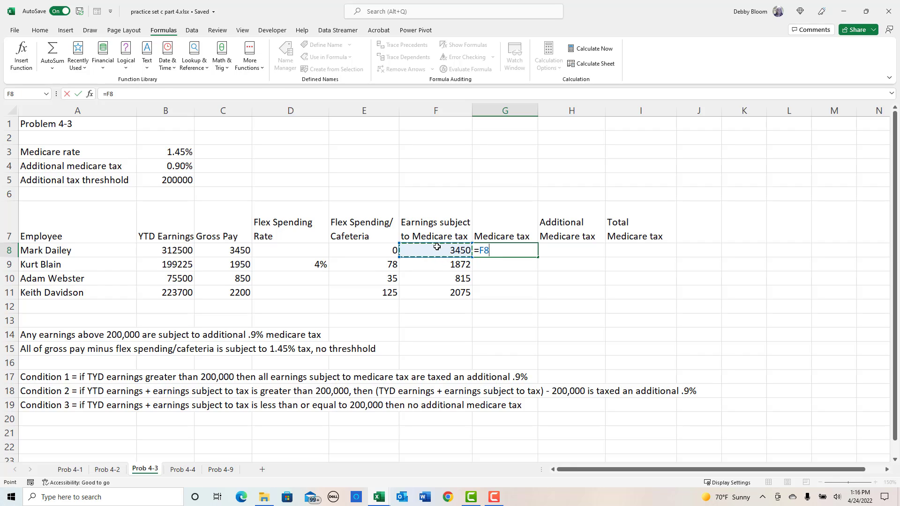
pyautogui.write('*')
pyautogui.click(178, 153)
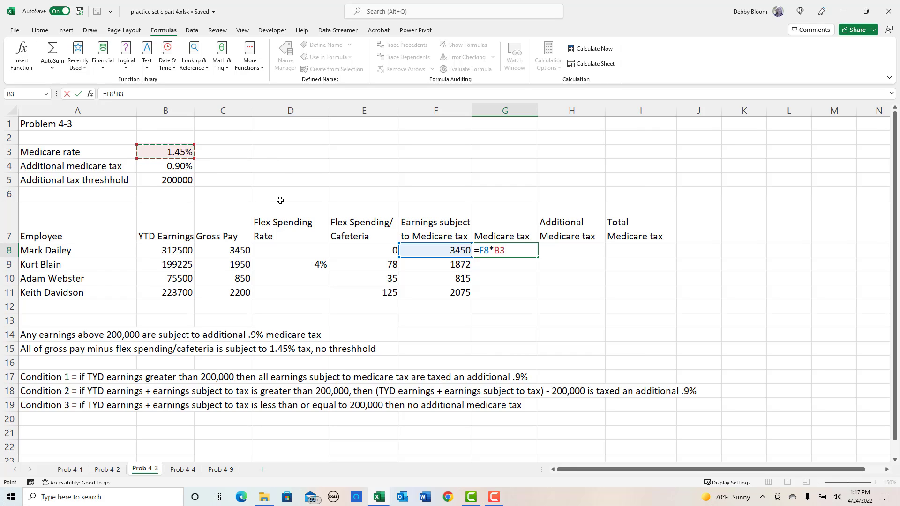
pyautogui.press('Return')
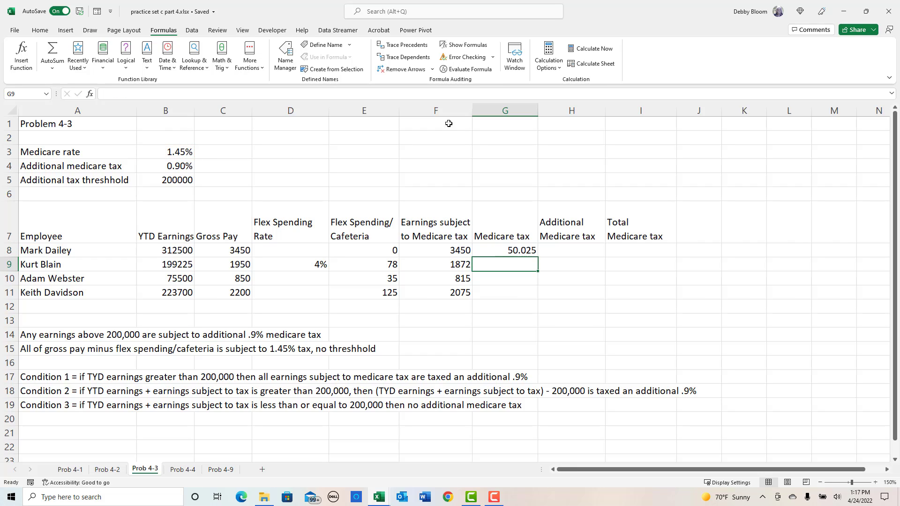
pyautogui.click(535, 252)
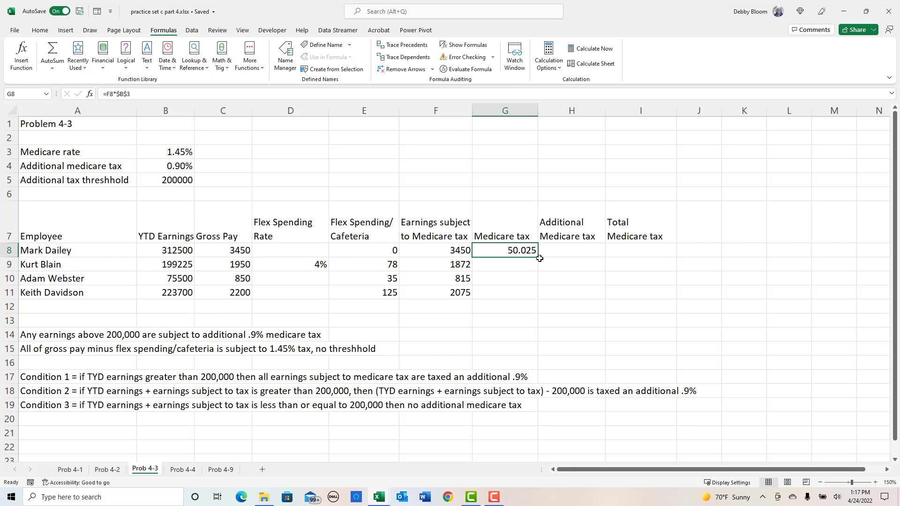
pyautogui.moveTo(540, 259); pyautogui.dragTo(537, 295)
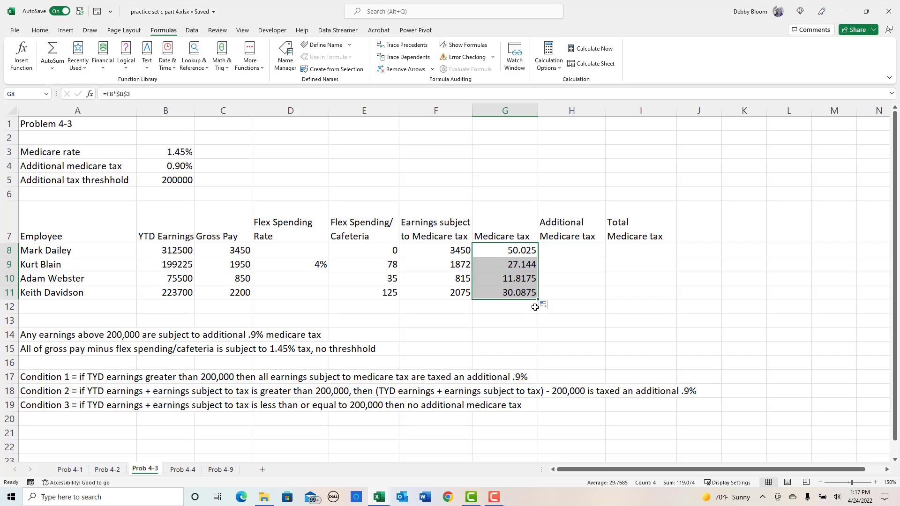
pyautogui.press('Delete')
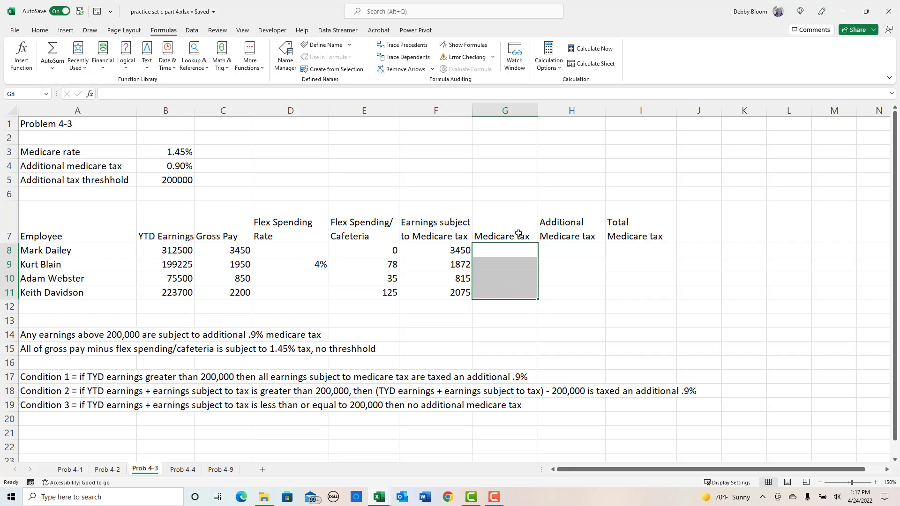
# - Calculate Medicare tax in G8 with the ROUND function, using F8*$B$3 as the number and 2 digits
pyautogui.click(513, 252)
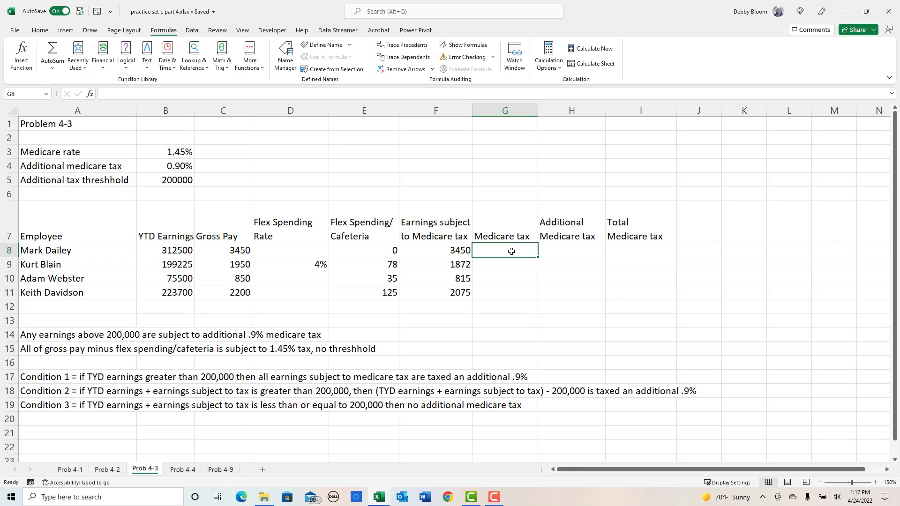
pyautogui.click(222, 60)
pyautogui.moveTo(287, 135); pyautogui.dragTo(287, 173)
pyautogui.scroll(-9, 253, 281)
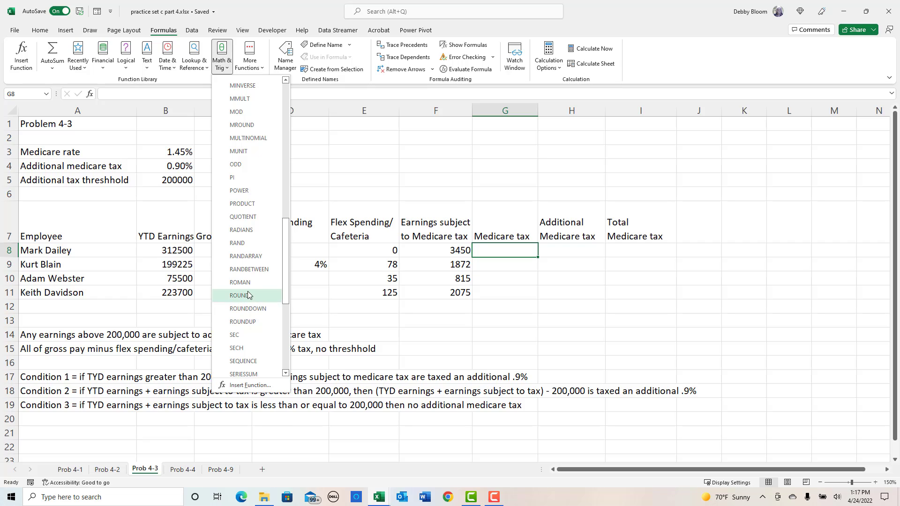
pyautogui.click(249, 297)
pyautogui.moveTo(615, 152); pyautogui.dragTo(646, 198)
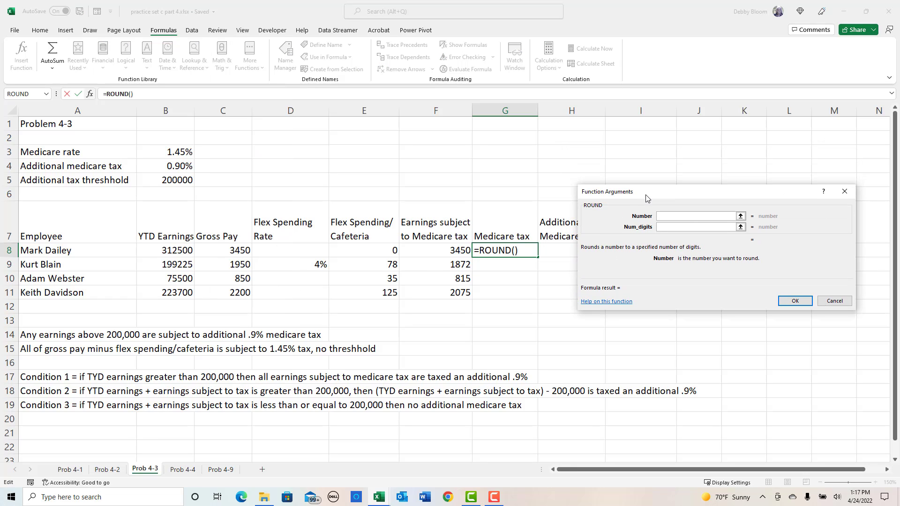
pyautogui.click(429, 248)
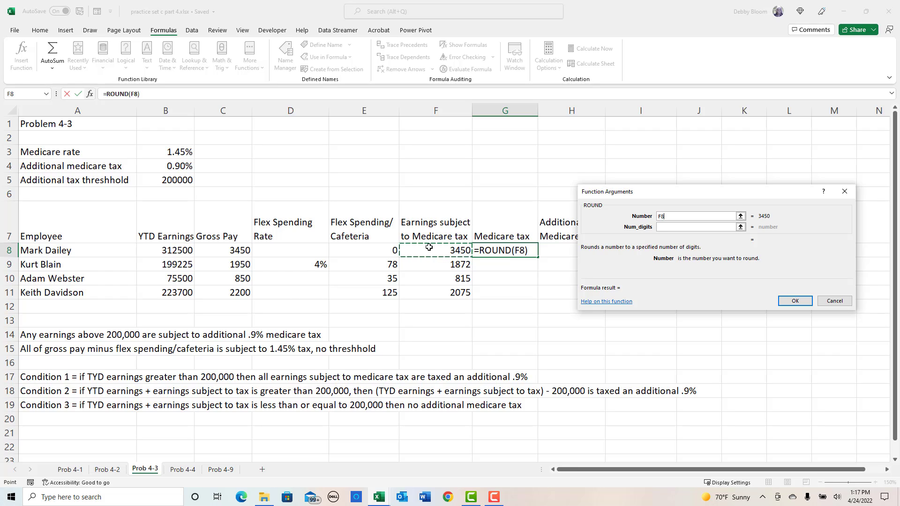
pyautogui.write('*')
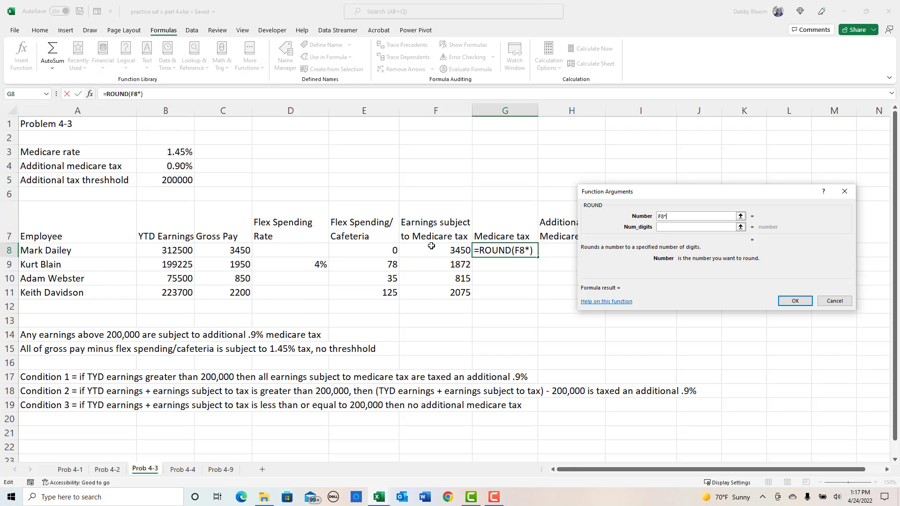
pyautogui.click(181, 152)
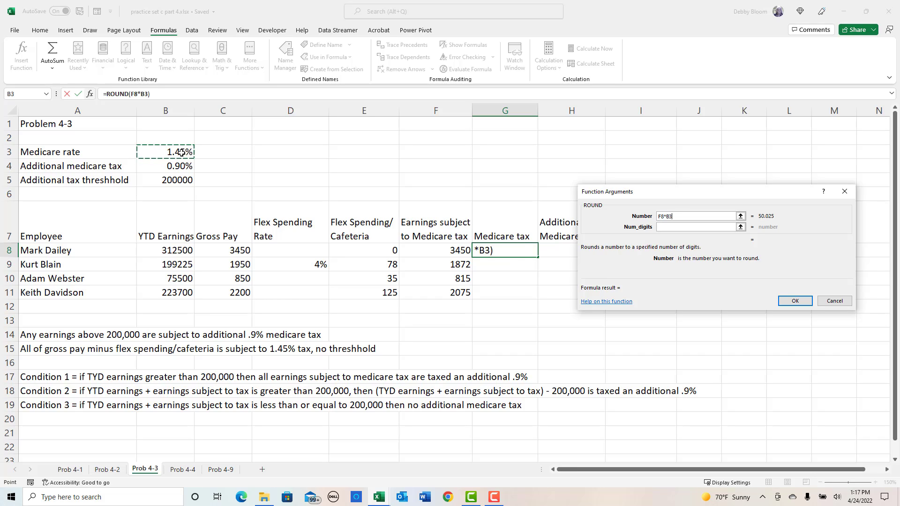
pyautogui.press('F4')
pyautogui.click(659, 228)
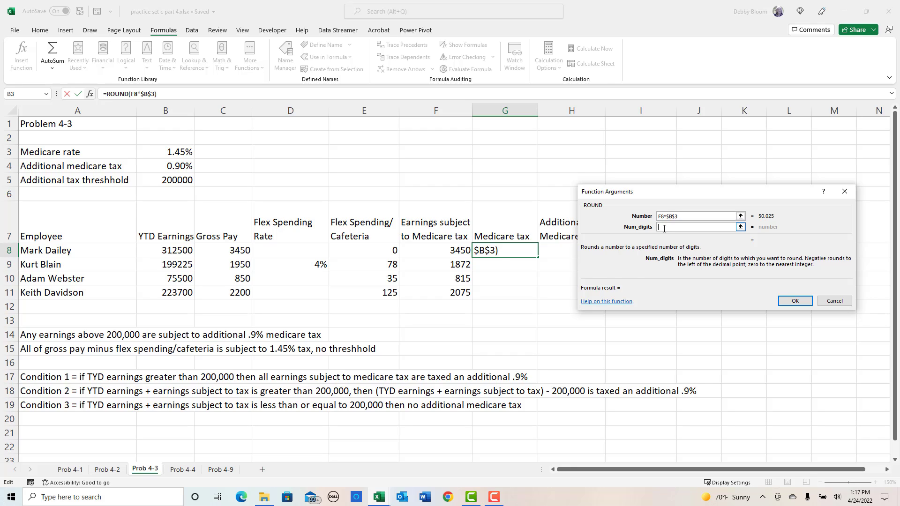
pyautogui.write('2')
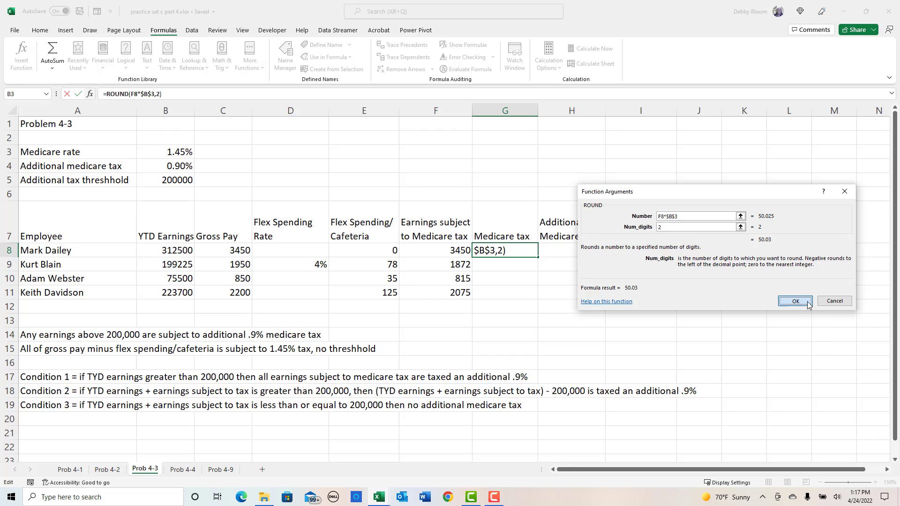
pyautogui.click(796, 301)
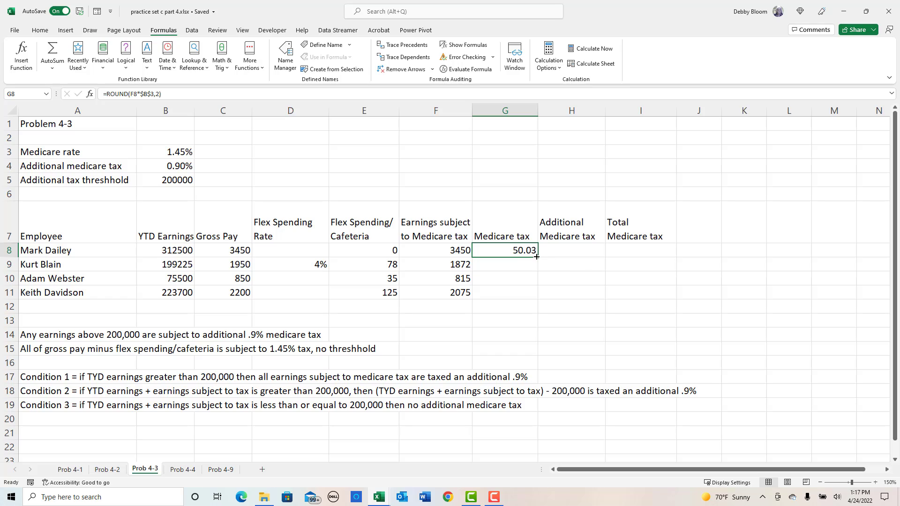
# - Fill the rounded Medicare tax formula from G8 down to G11
pyautogui.moveTo(537, 257); pyautogui.dragTo(538, 303)
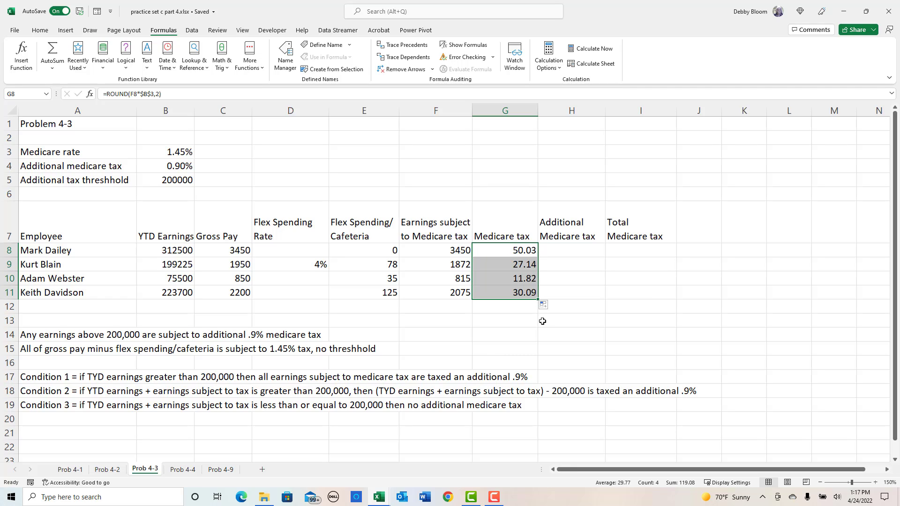
pyautogui.click(568, 253)
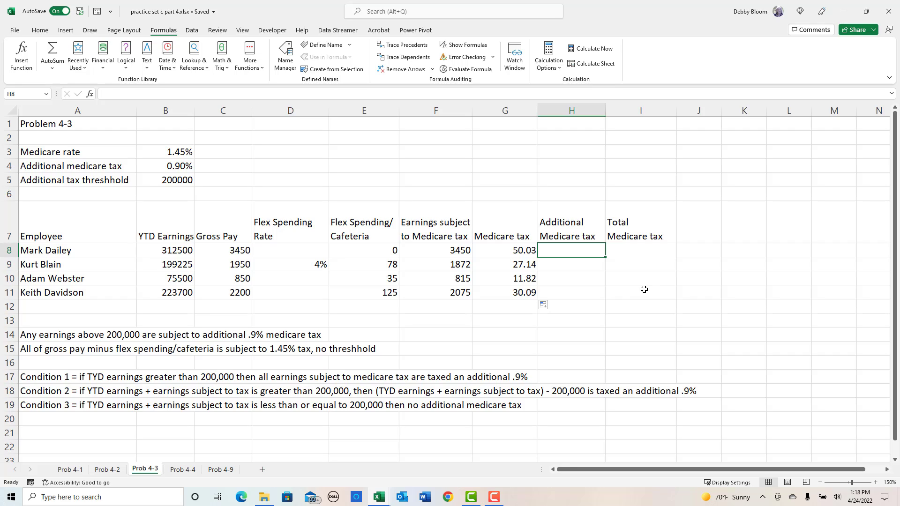
pyautogui.click(578, 230)
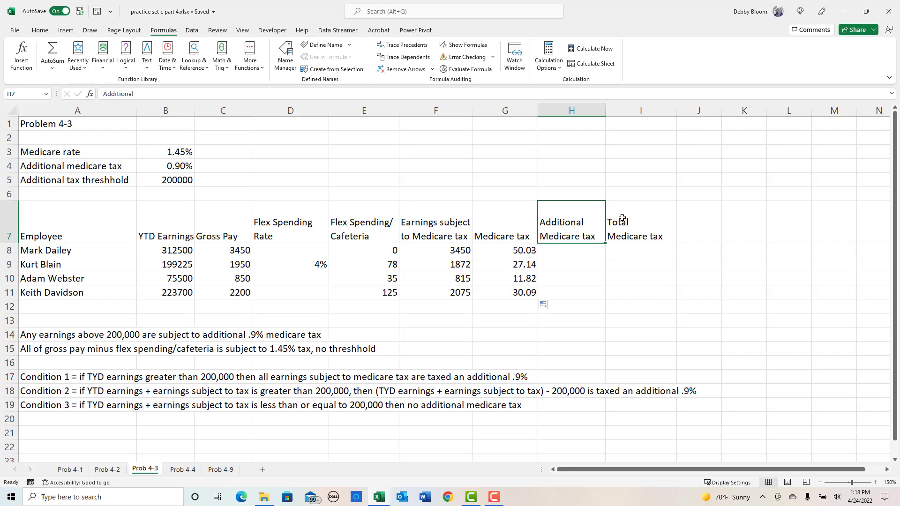
# - Replace the header in I7 with "Total Medicare Tax Rounded", breaking the line after "Medicare"
pyautogui.click(656, 233)
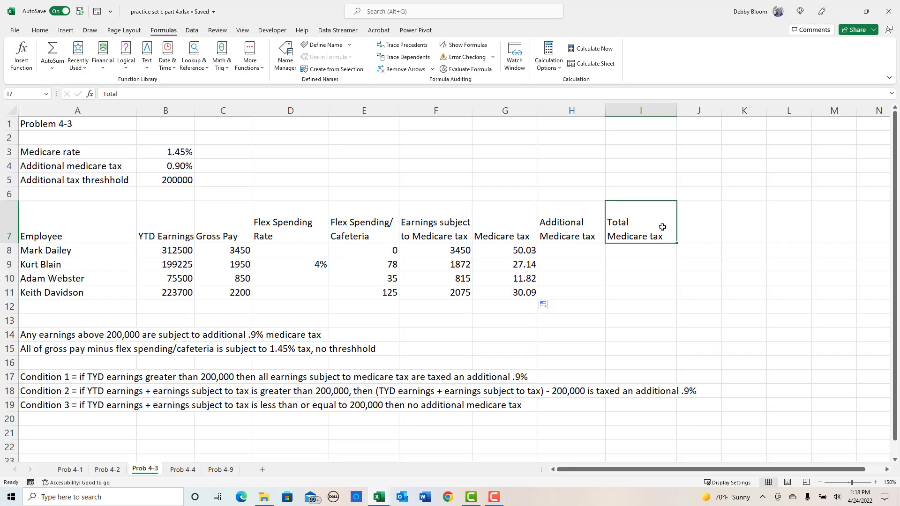
pyautogui.write('Tota')
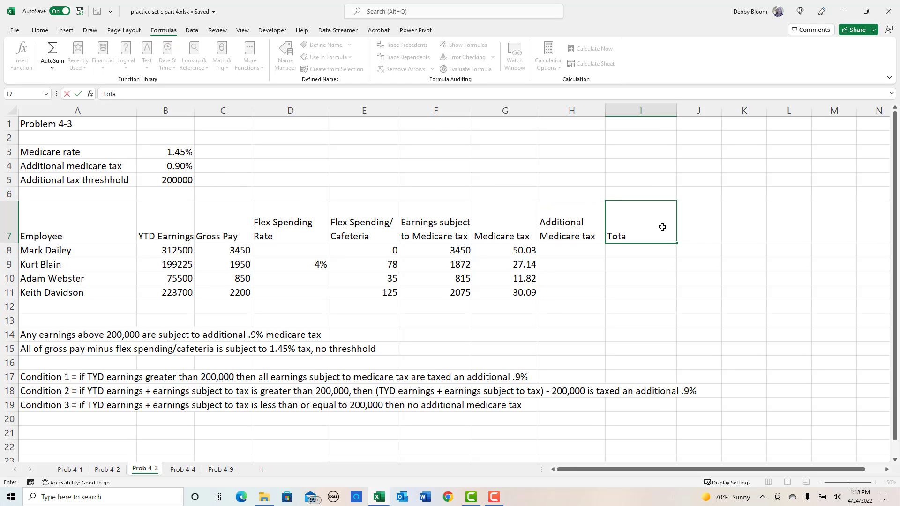
pyautogui.write('l Medicare')
pyautogui.hotkey('alt', 'Return')
pyautogui.write('Tax Round')
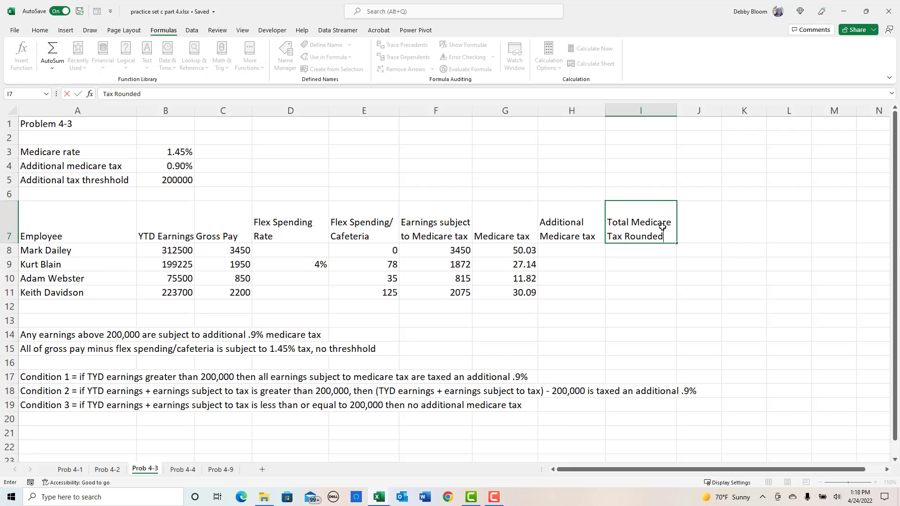
pyautogui.write('ed')
pyautogui.press('Tab')
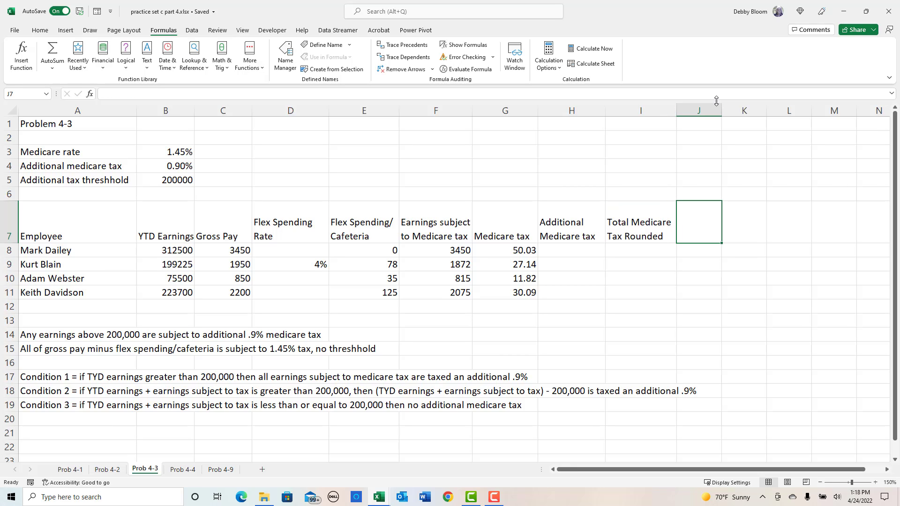
# - Widen column J and enter the header "Total Medicare Tax" in J7, breaking the line after "Total"
pyautogui.moveTo(727, 111); pyautogui.dragTo(752, 110)
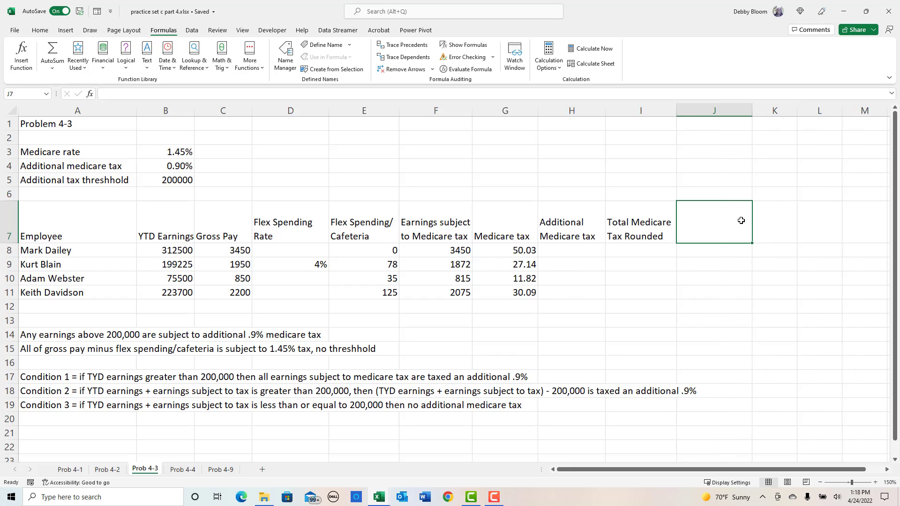
pyautogui.write('Tota')
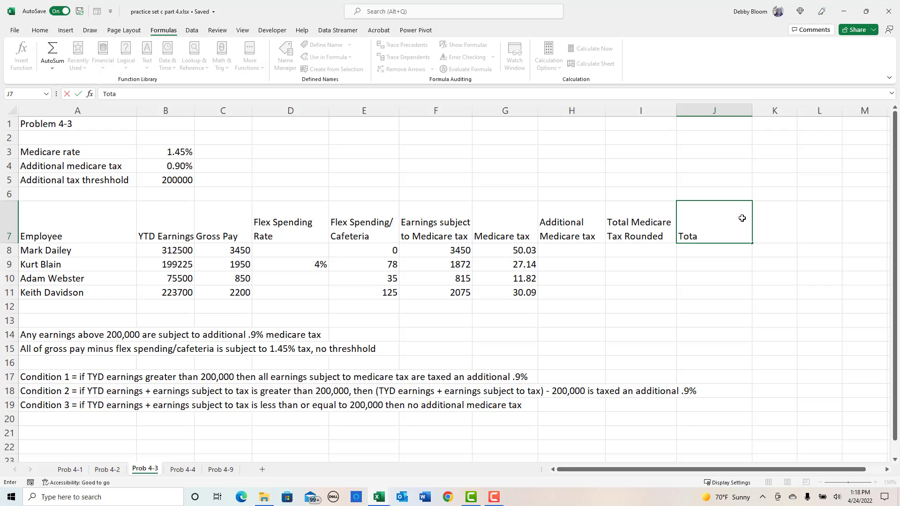
pyautogui.write('l')
pyautogui.hotkey('alt', 'Return')
pyautogui.write('Medicare Ta')
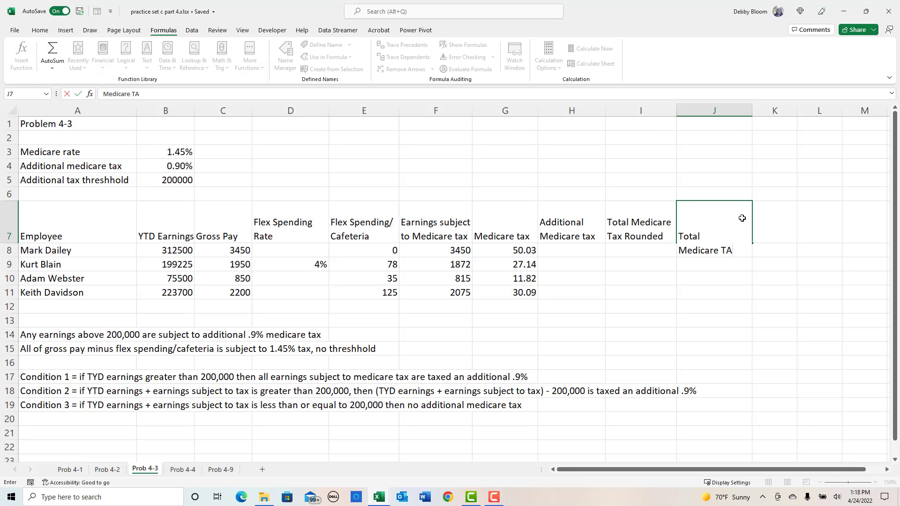
pyautogui.write('x')
pyautogui.press('Return')
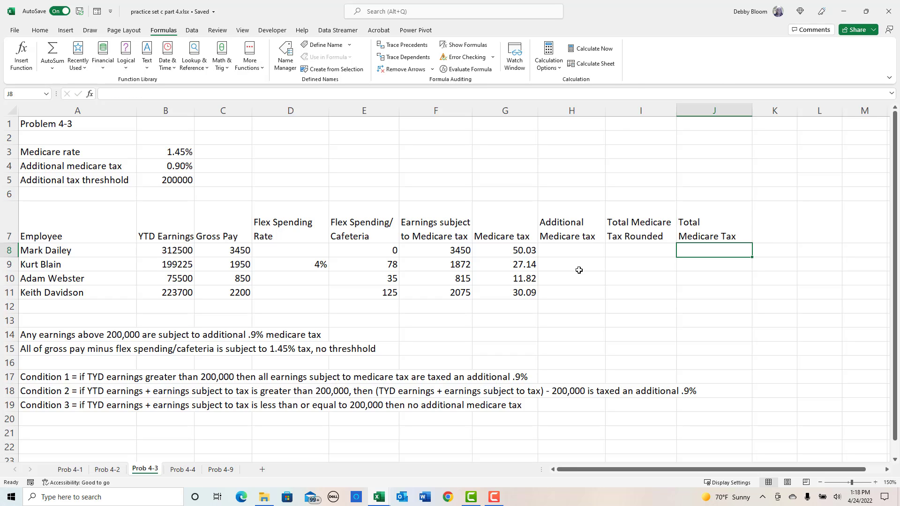
# - Start an IFS function in H8 for additional Medicare tax, with B8>$B$5 as the first logical test
pyautogui.click(581, 247)
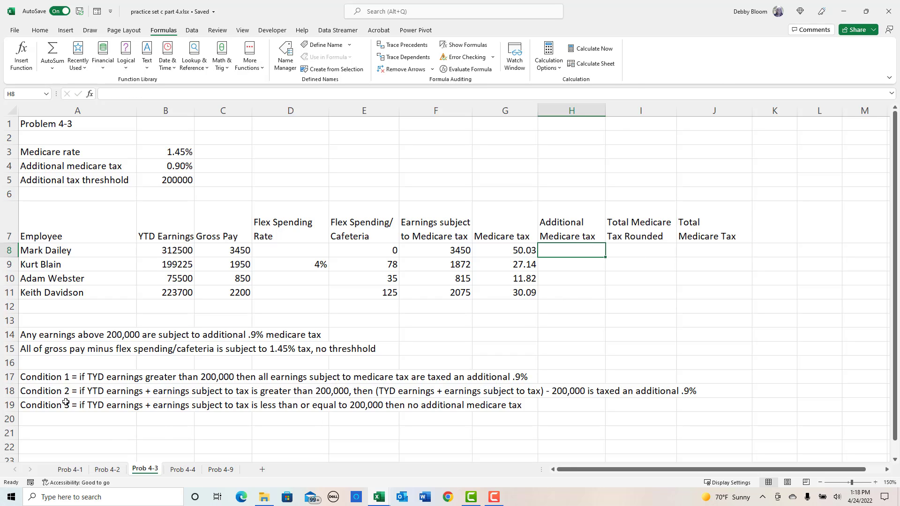
pyautogui.moveTo(7, 377); pyautogui.dragTo(6, 405)
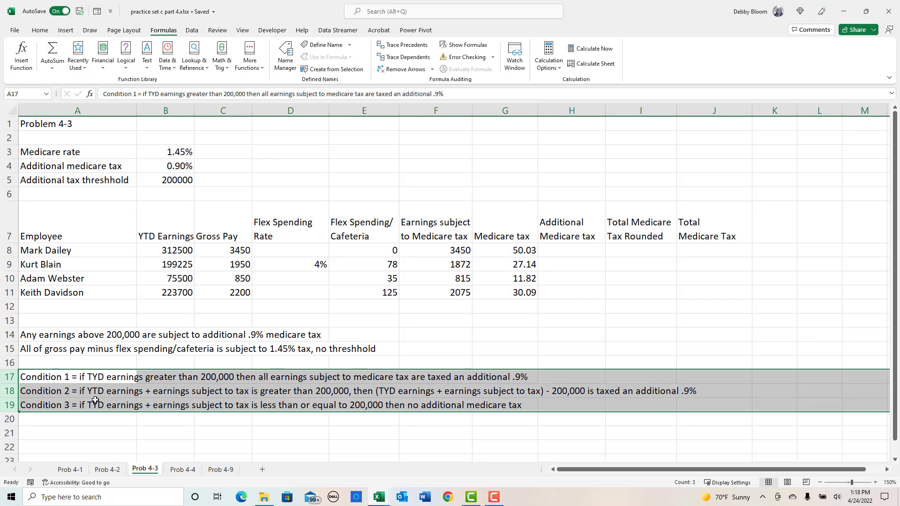
pyautogui.click(582, 250)
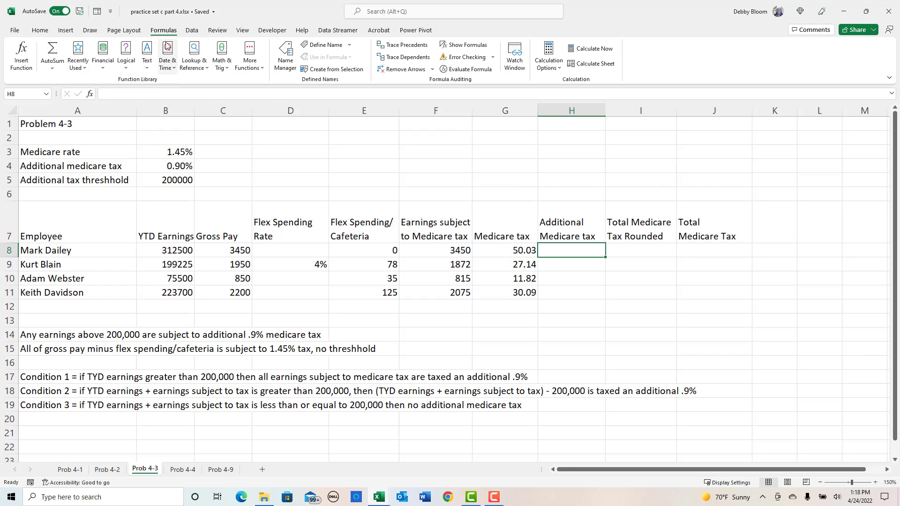
pyautogui.click(127, 66)
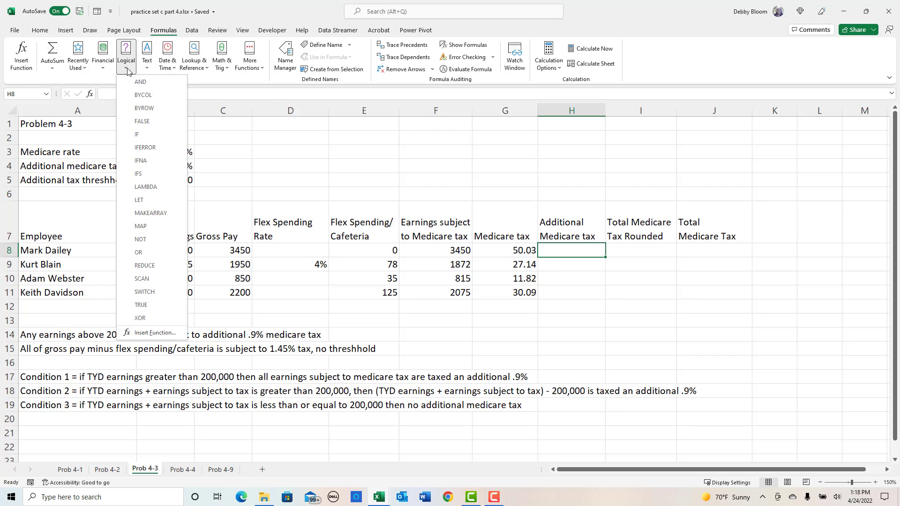
pyautogui.click(147, 175)
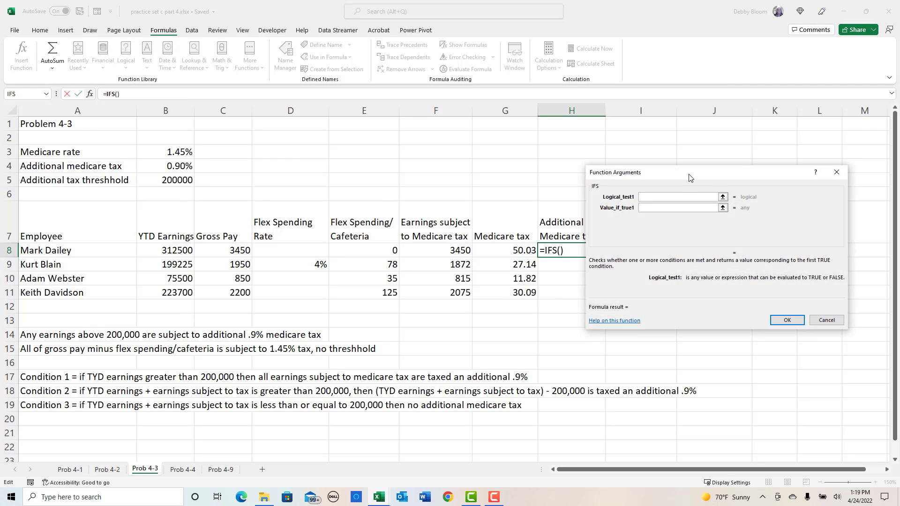
pyautogui.moveTo(684, 176); pyautogui.dragTo(538, 285)
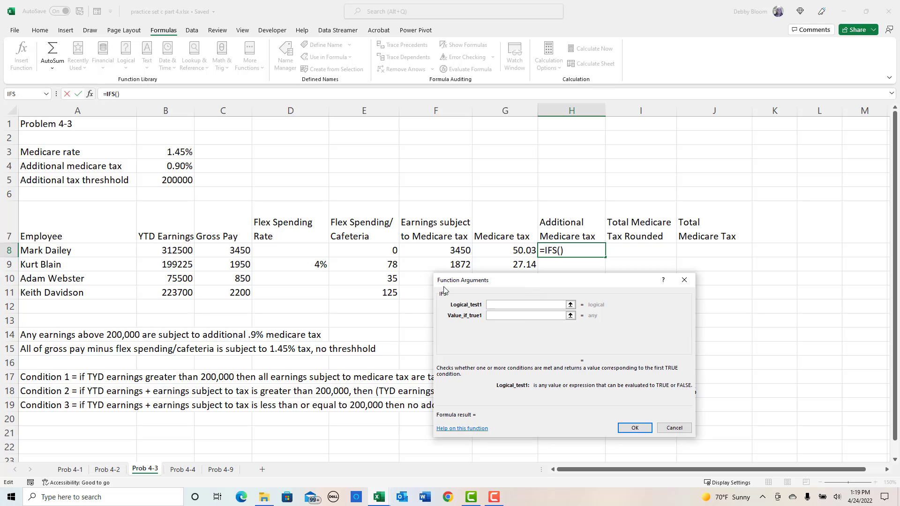
pyautogui.click(163, 247)
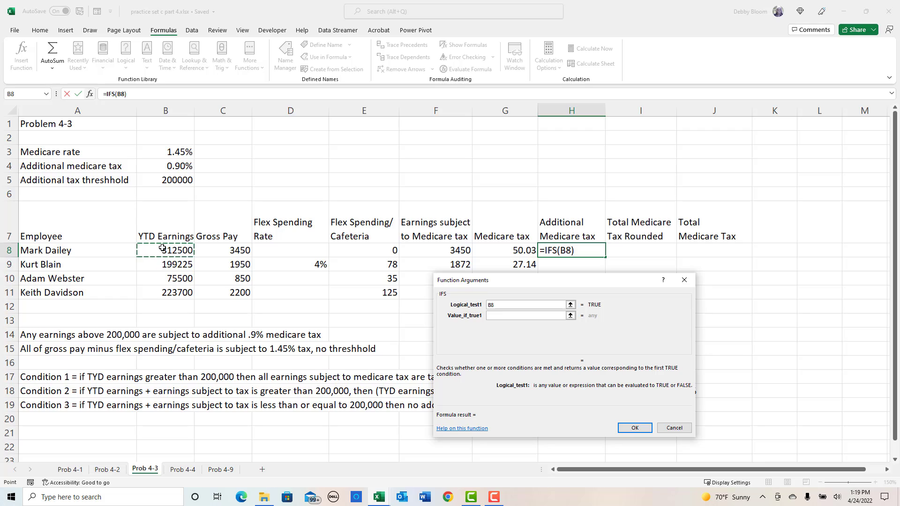
pyautogui.write('>')
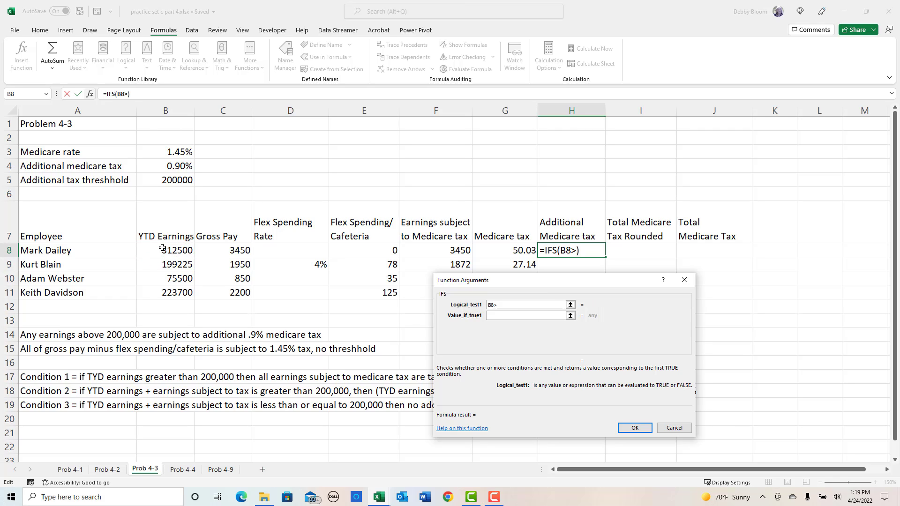
pyautogui.click(145, 179)
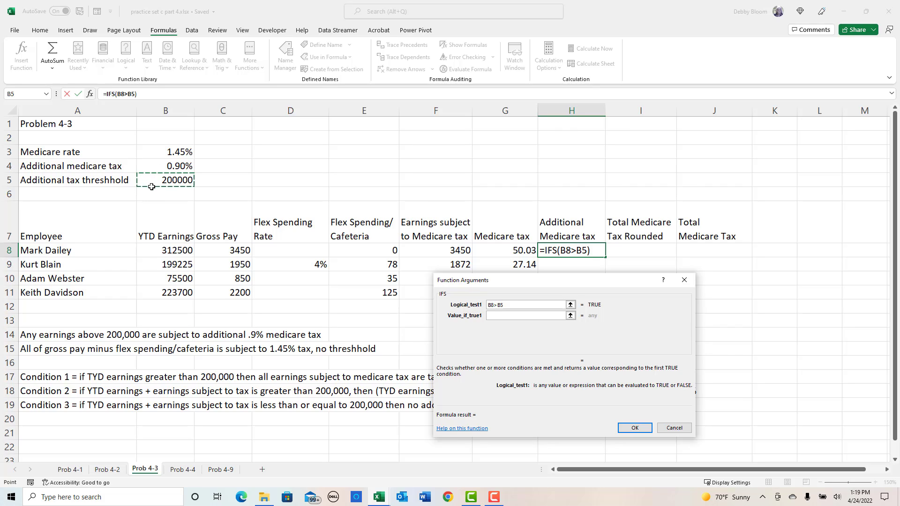
pyautogui.press('F4')
# - Set the first value-if-true of the IFS function to earnings subject to Medicare tax times the additional rate, F8*$B$4
pyautogui.click(501, 314)
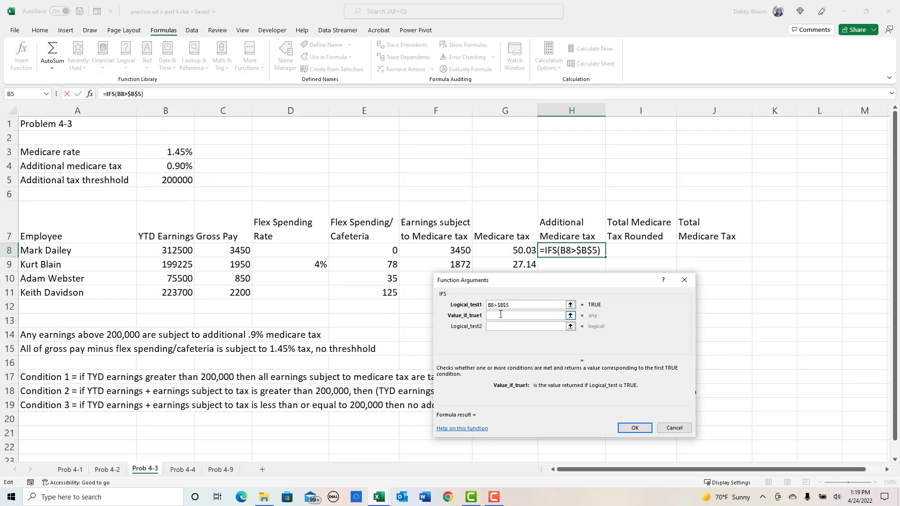
pyautogui.click(439, 249)
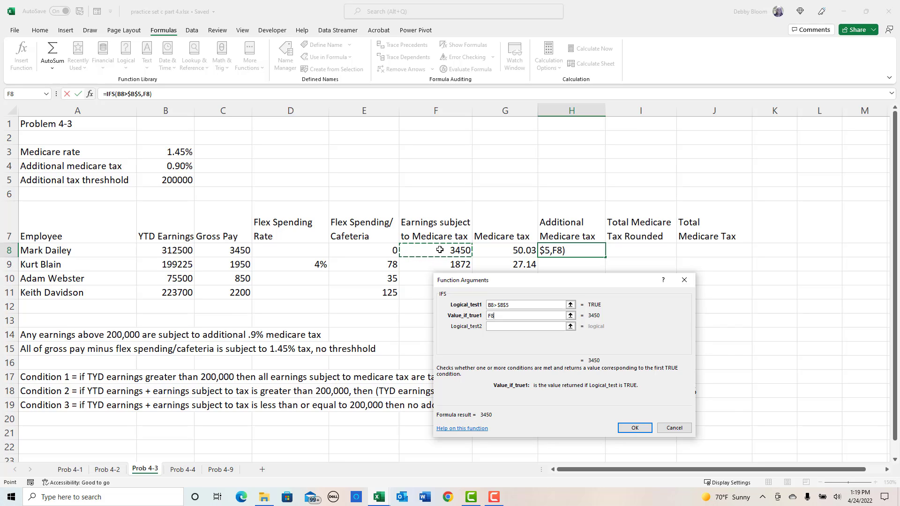
pyautogui.write('*')
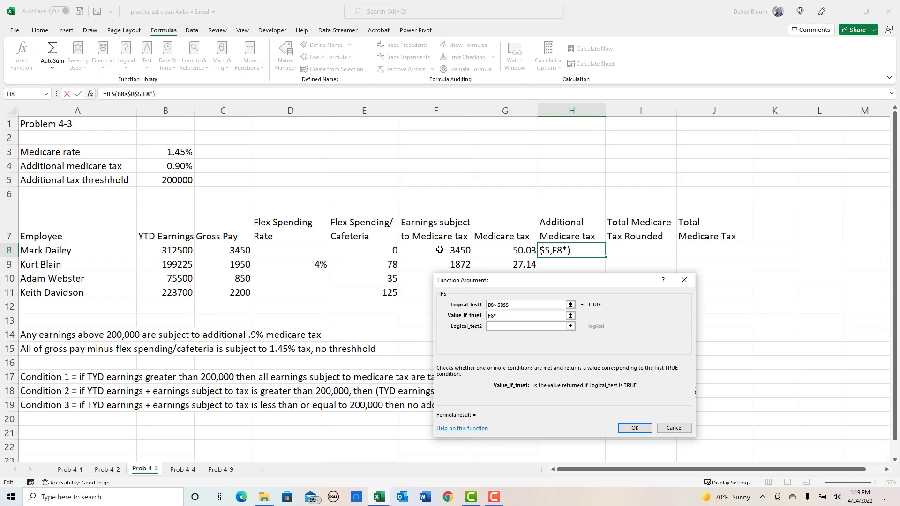
pyautogui.click(183, 169)
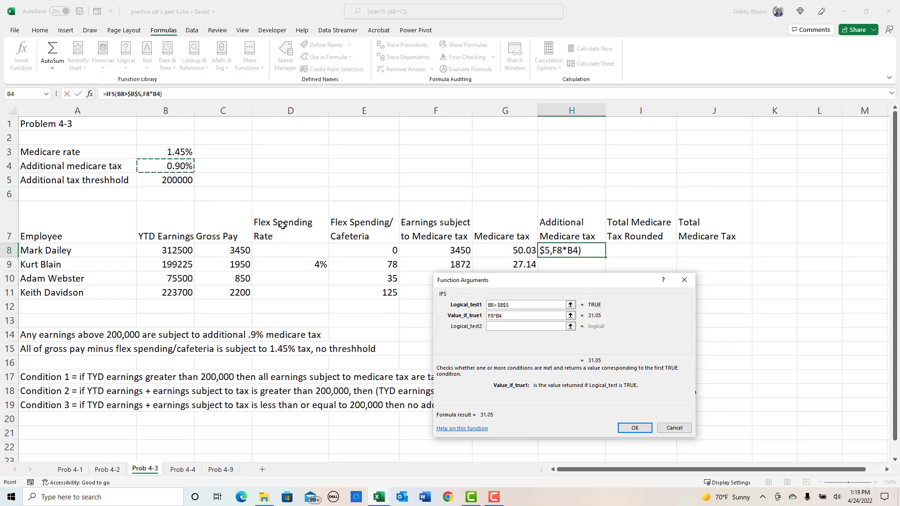
pyautogui.press('F4')
# - Set the second logical test of the IFS function to (B8+F8)>$B$5
pyautogui.moveTo(572, 282); pyautogui.dragTo(743, 139)
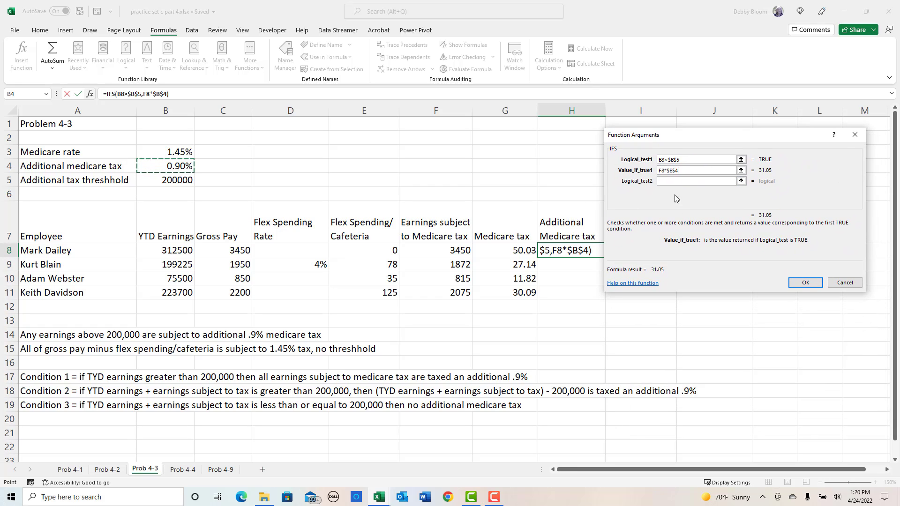
pyautogui.click(675, 181)
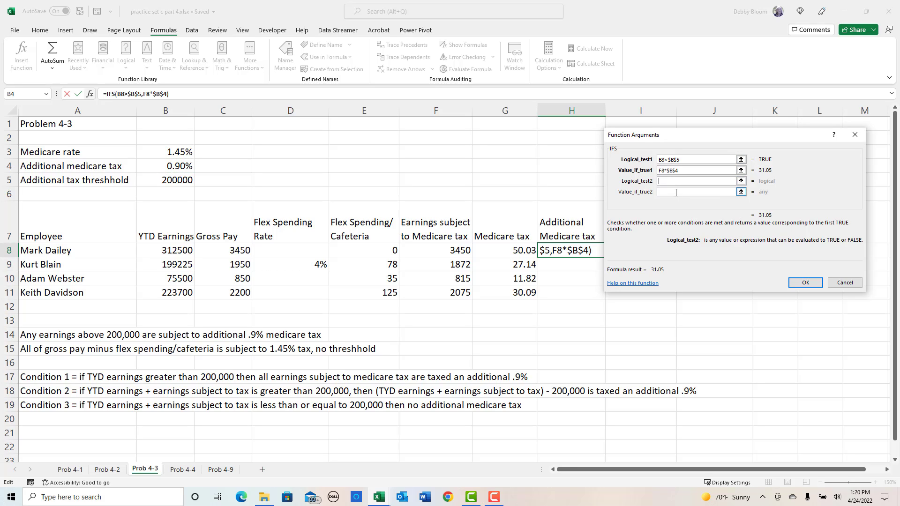
pyautogui.write('(')
pyautogui.click(172, 248)
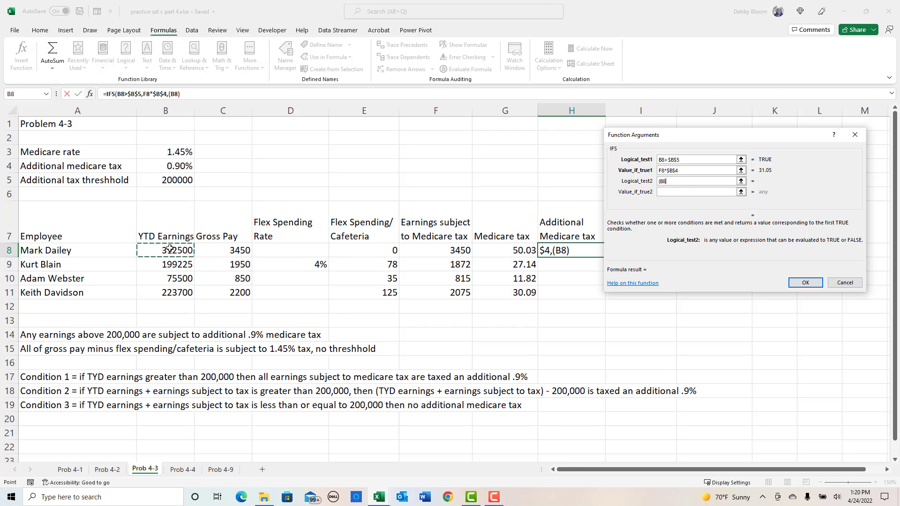
pyautogui.write('+')
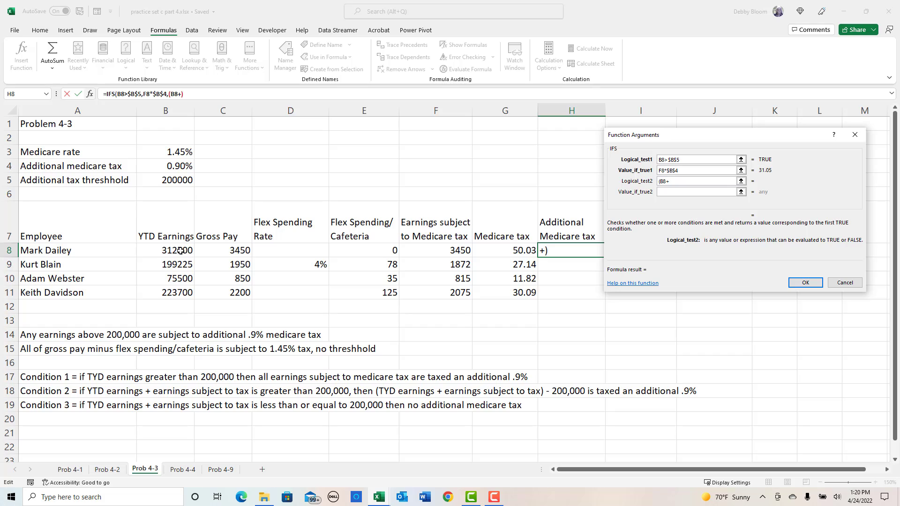
pyautogui.click(443, 253)
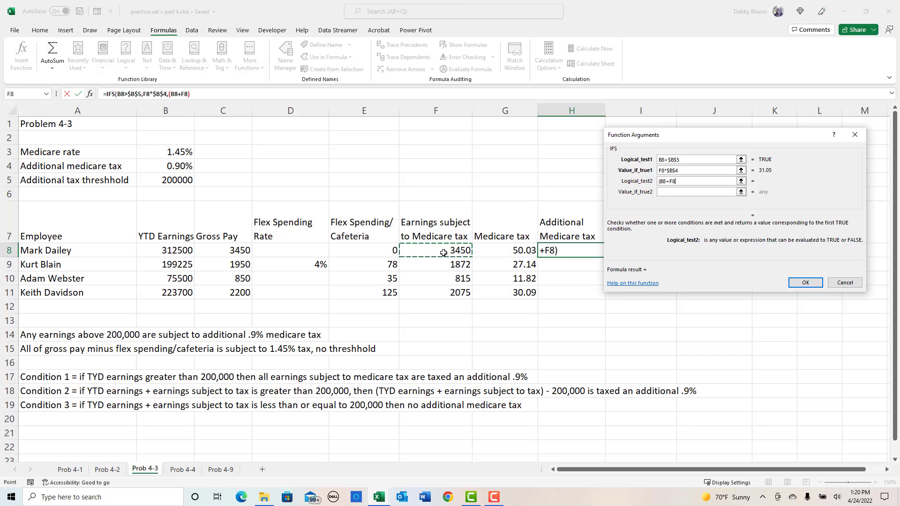
pyautogui.write(')')
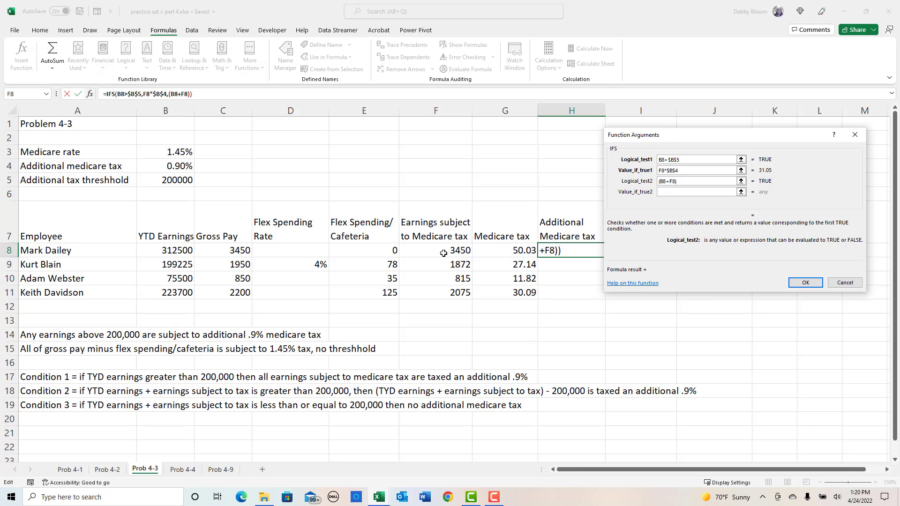
pyautogui.write('>')
pyautogui.click(164, 183)
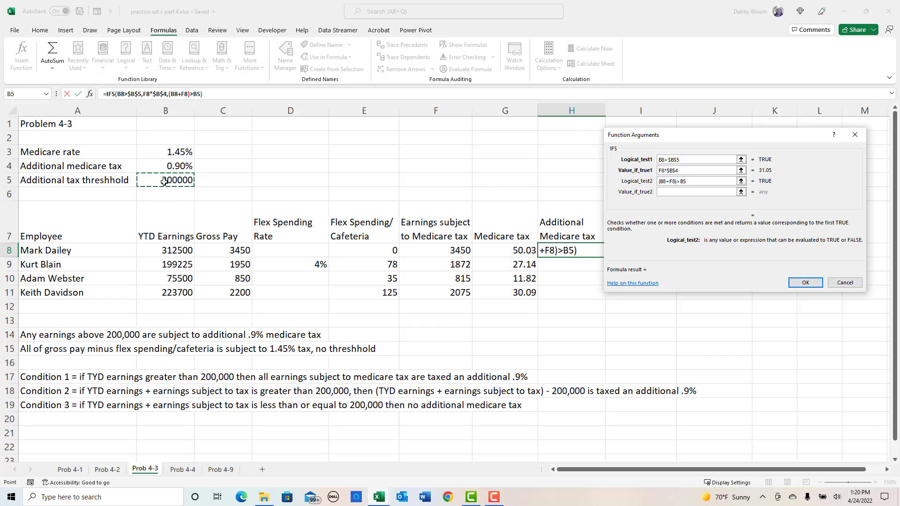
pyautogui.press('F4')
# - Set the second value-if-true of the IFS function to the earnings above the threshold times the additional rate, (B8+F8-$B$5)*$B$4
pyautogui.click(670, 191)
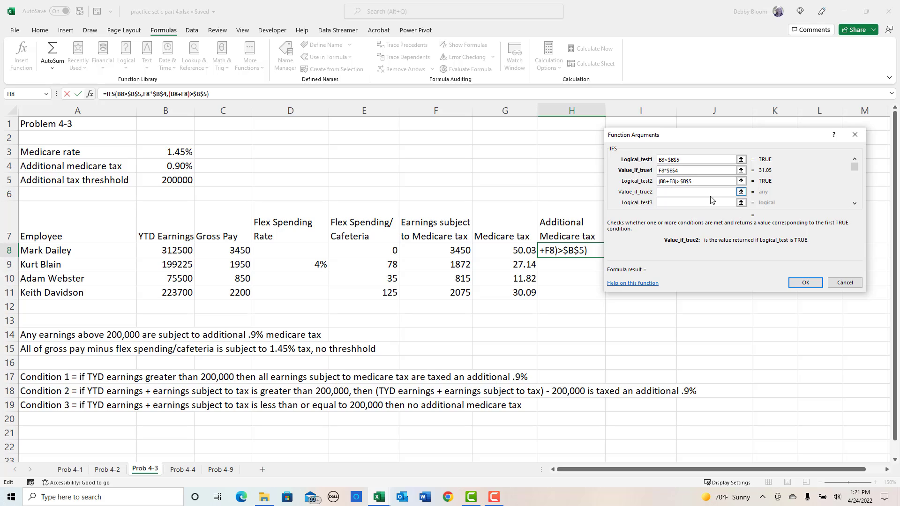
pyautogui.write('(')
pyautogui.click(174, 251)
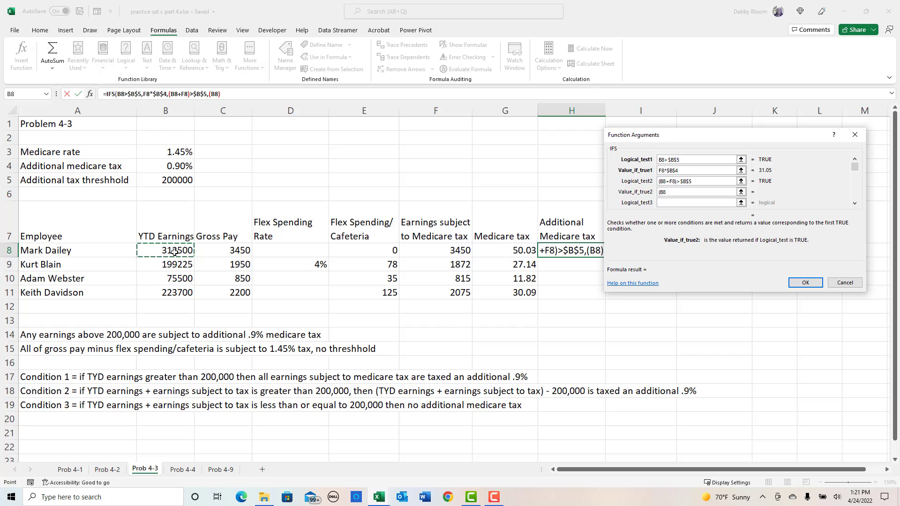
pyautogui.write('+')
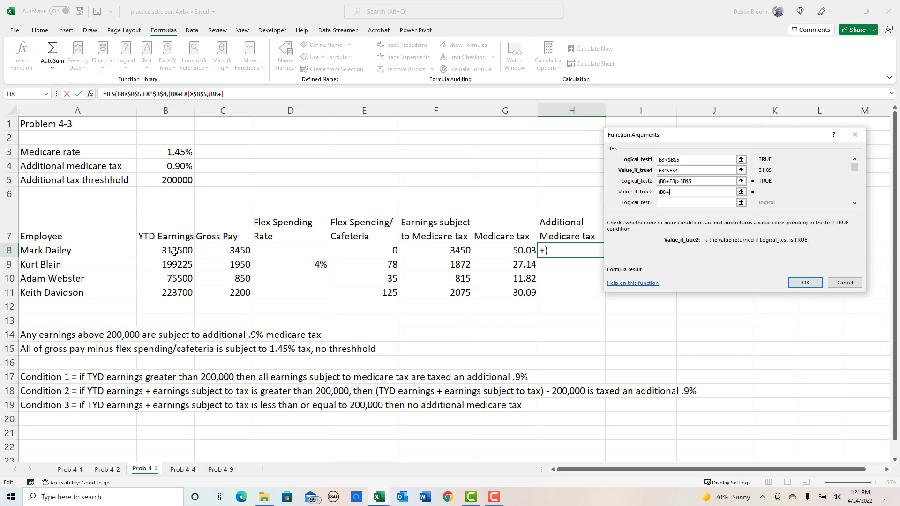
pyautogui.click(441, 253)
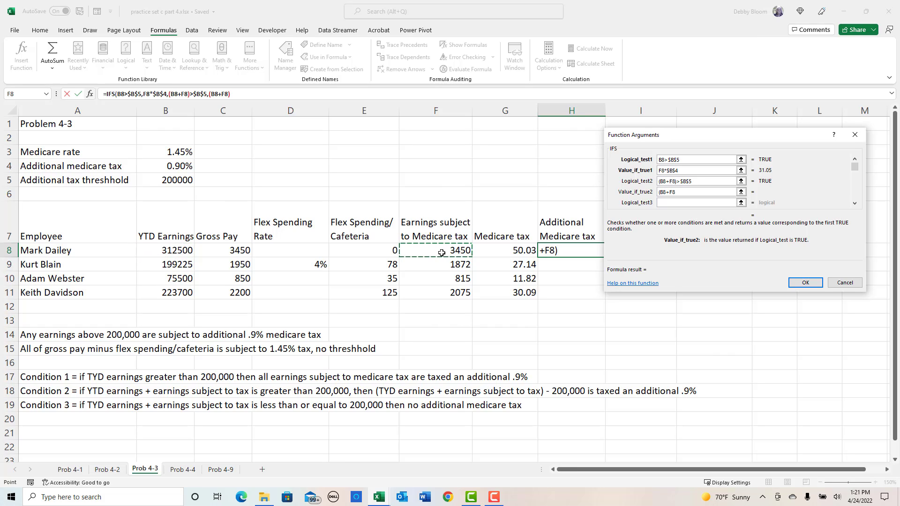
pyautogui.write('-')
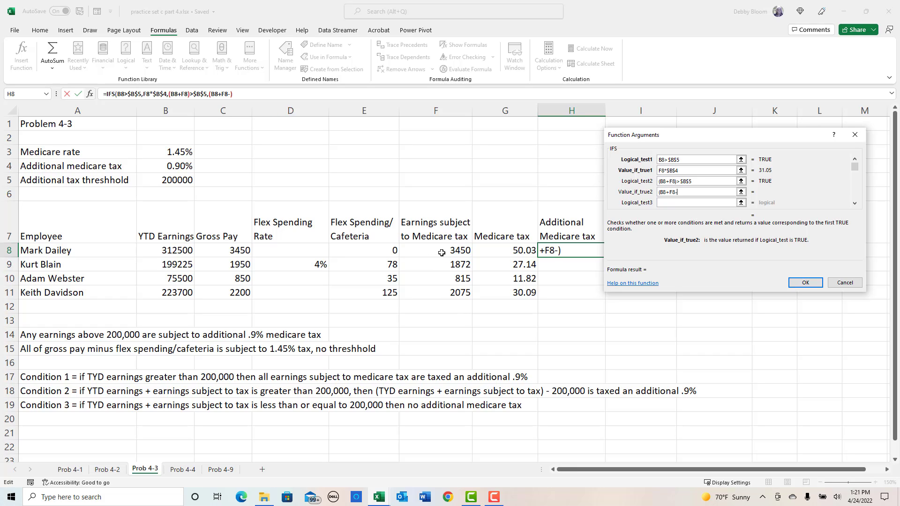
pyautogui.click(166, 182)
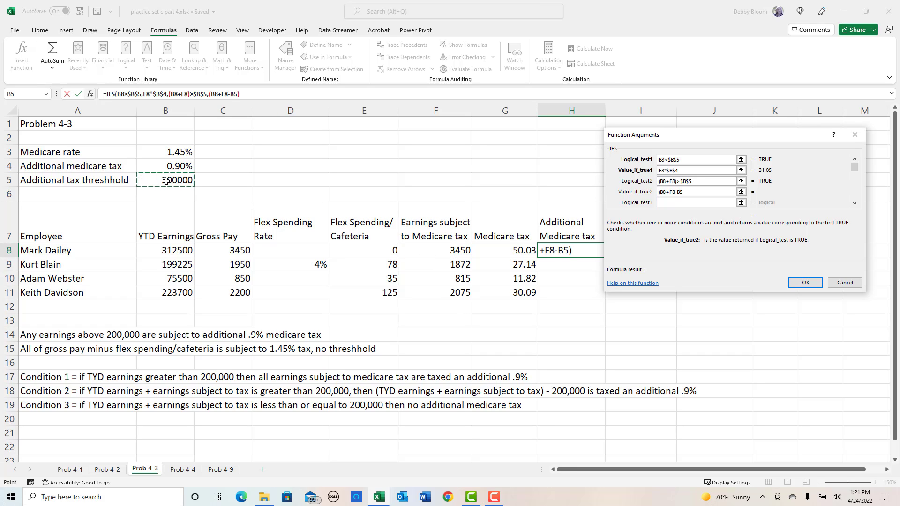
pyautogui.press('F4')
pyautogui.write(')')
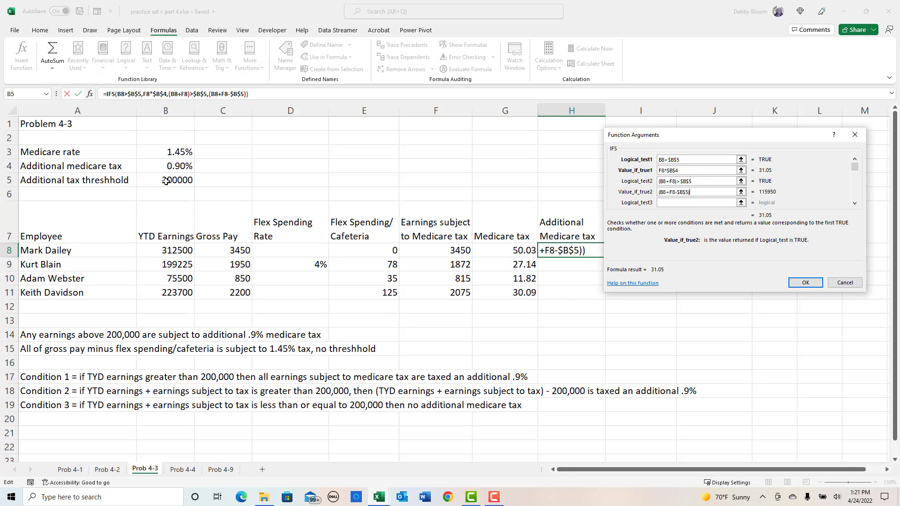
pyautogui.write('*')
pyautogui.click(172, 167)
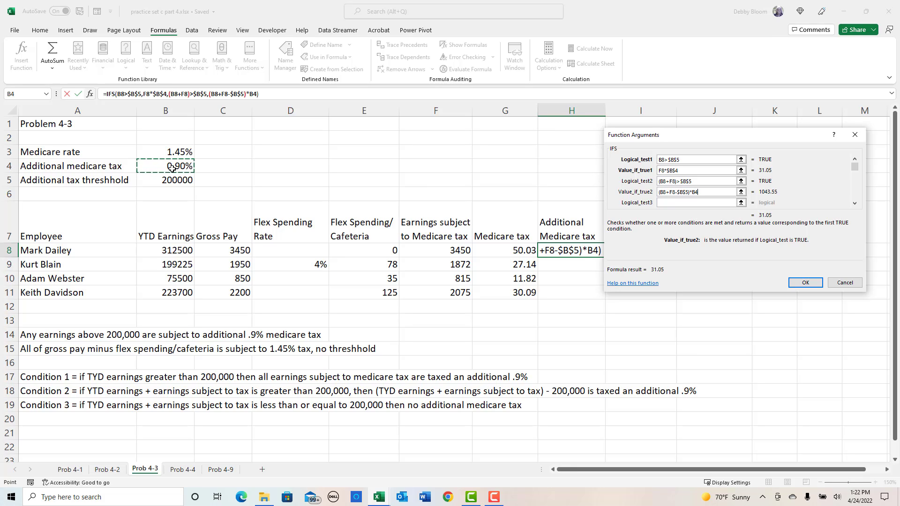
pyautogui.press('F4')
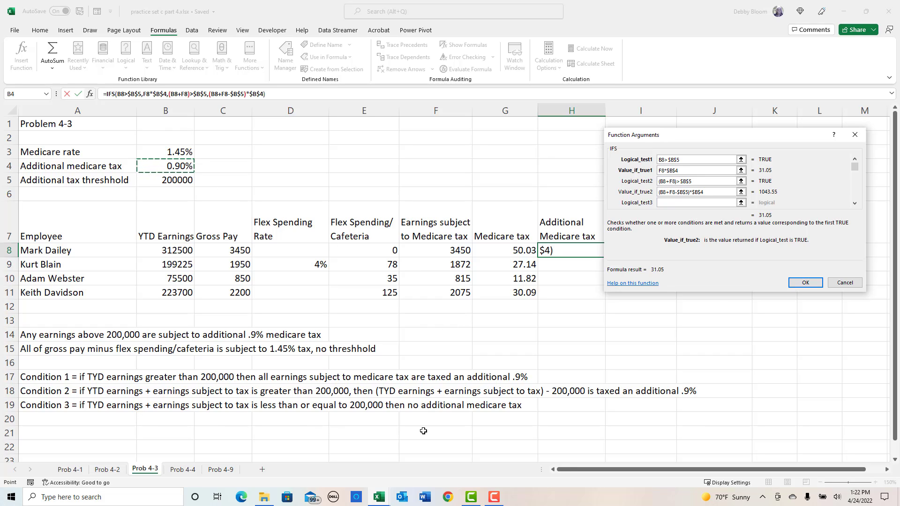
# - Set the third logical test of the IFS function to (B8+F8)<=$B$5
pyautogui.click(667, 202)
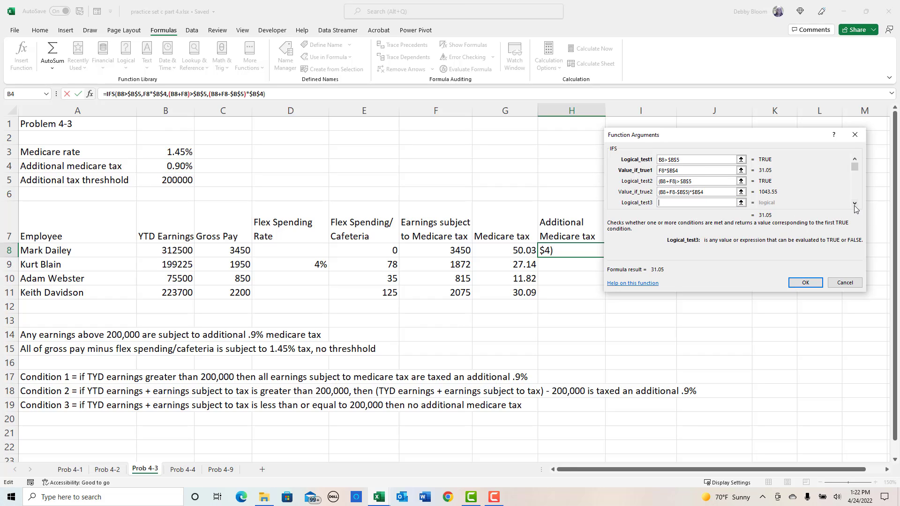
pyautogui.click(855, 204)
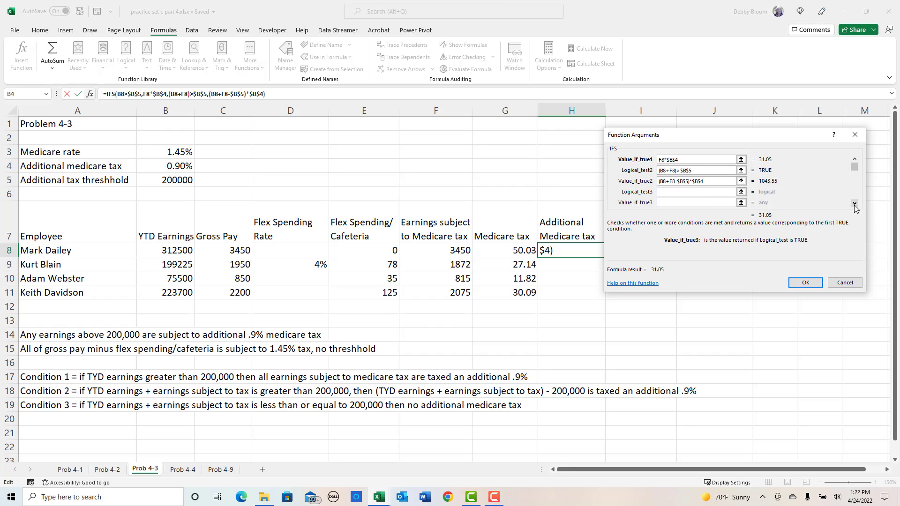
pyautogui.click(660, 192)
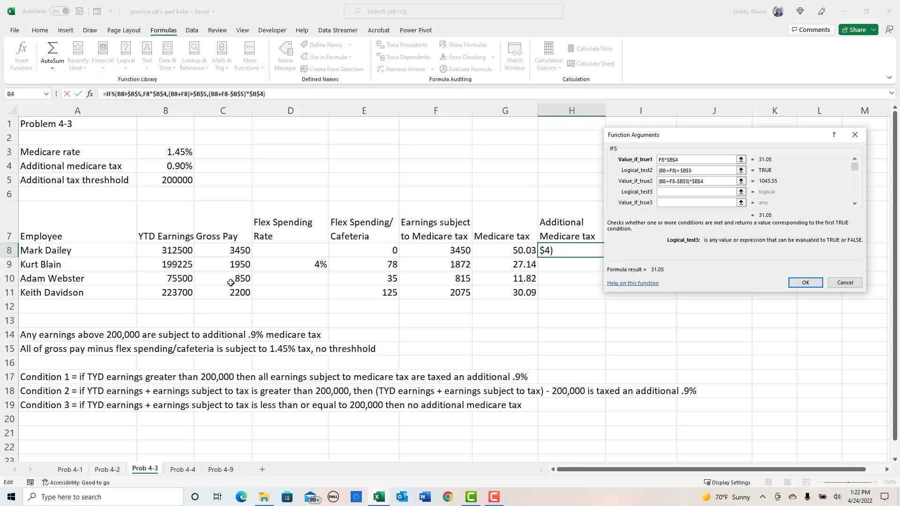
pyautogui.write('(')
pyautogui.click(167, 250)
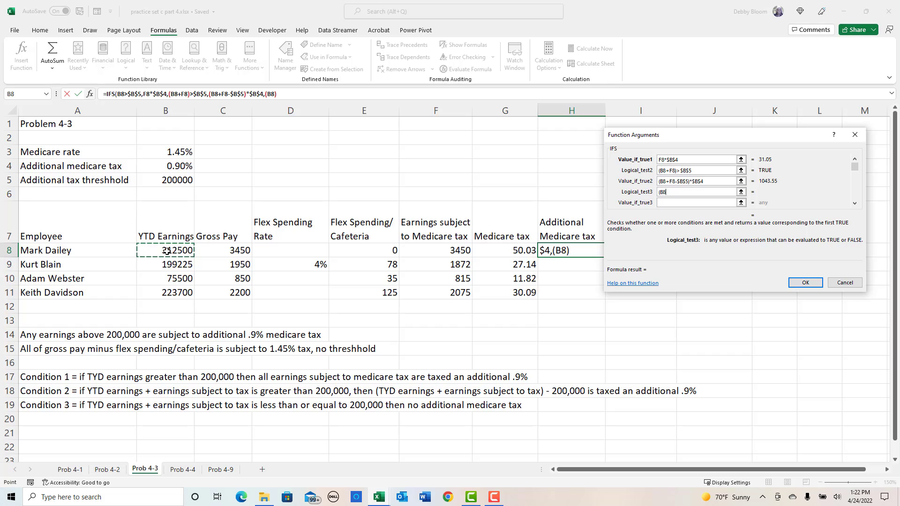
pyautogui.write('+')
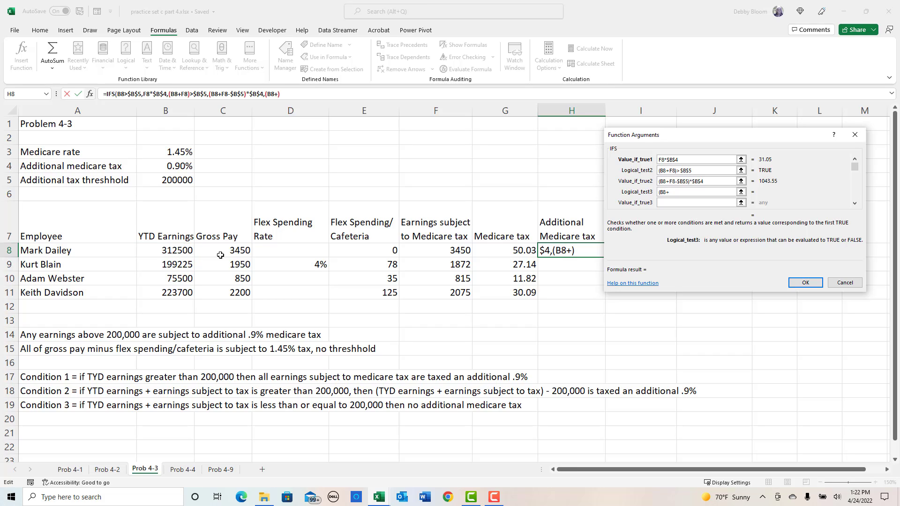
pyautogui.click(444, 254)
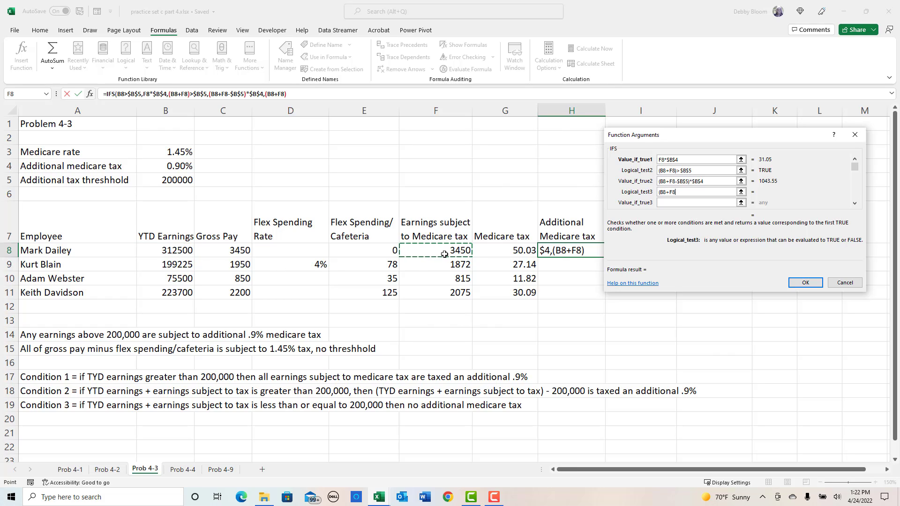
pyautogui.write(')<=')
pyautogui.click(162, 186)
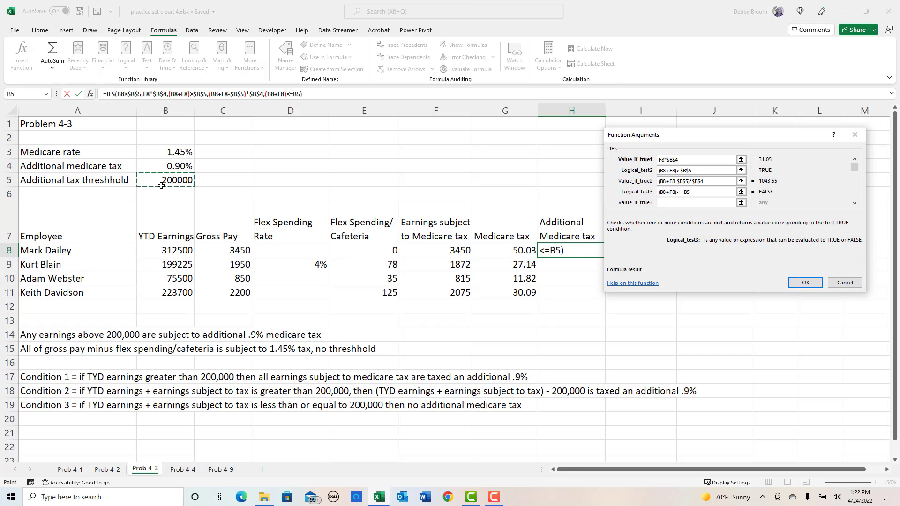
pyautogui.press('F4')
# - Set the third value-if-true to 0, complete the IFS formula, and fill it from H8 down to H11
pyautogui.click(662, 202)
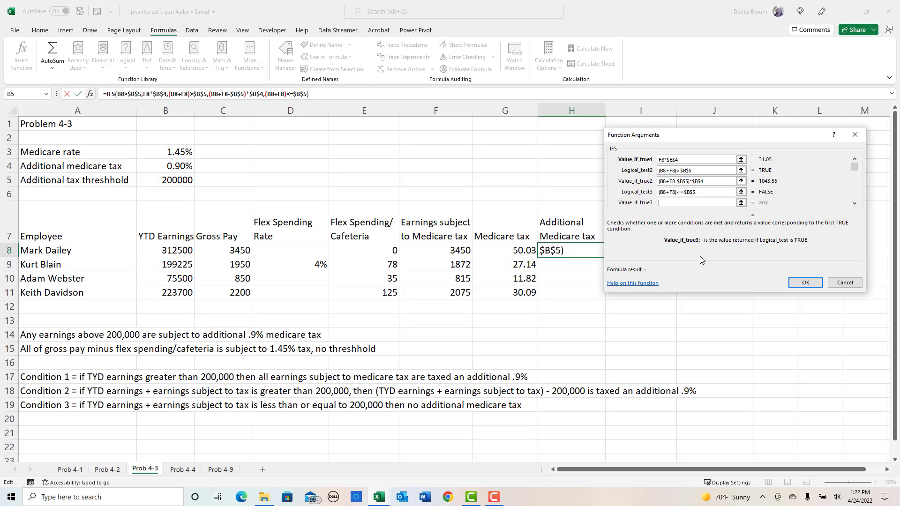
pyautogui.write('0')
pyautogui.click(812, 285)
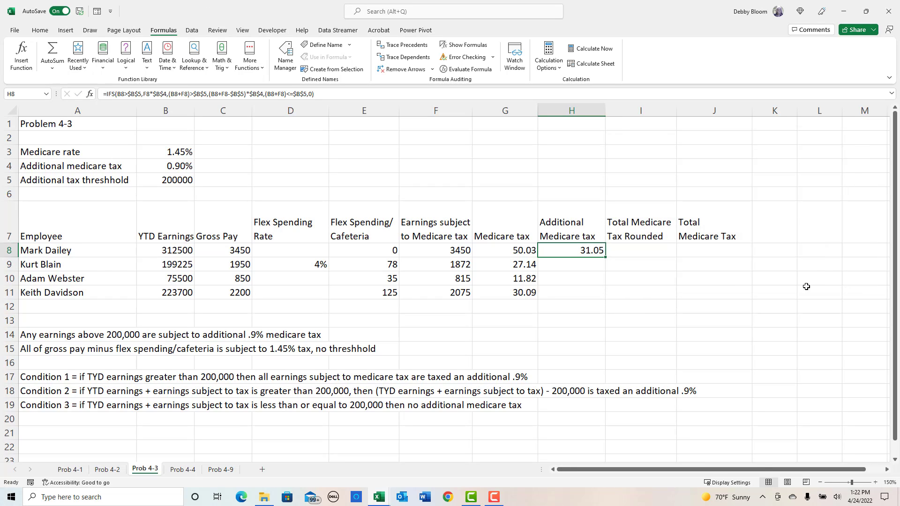
pyautogui.moveTo(604, 258); pyautogui.dragTo(604, 301)
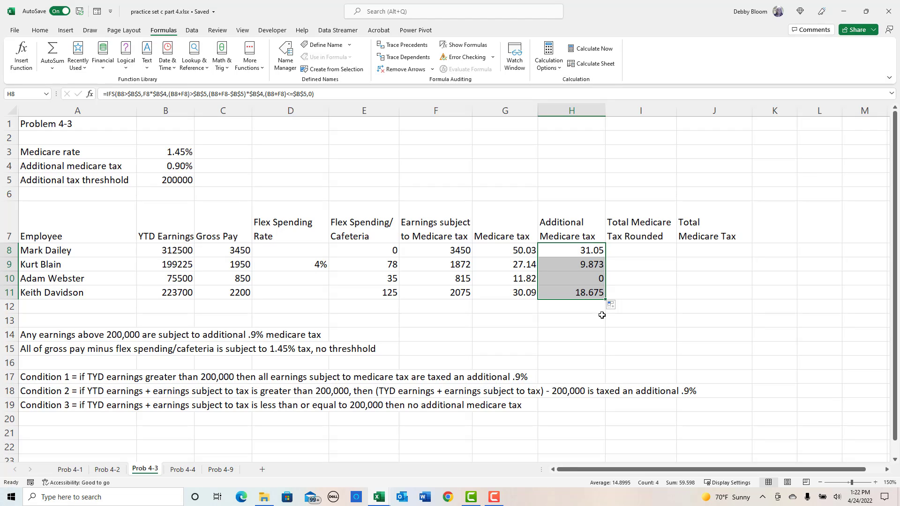
# - Round the additional Medicare tax to two decimals in I8 with =ROUND(H8,2) and fill the formula down to I11
pyautogui.click(643, 247)
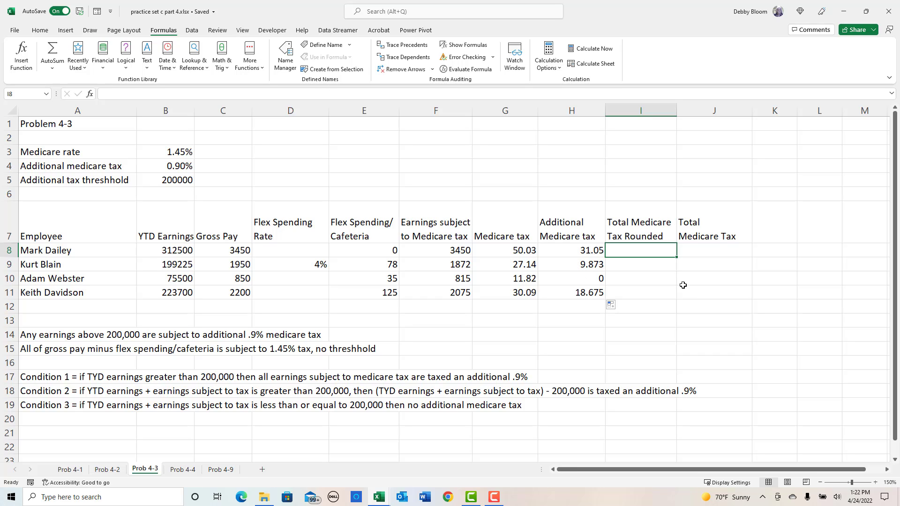
pyautogui.write('=')
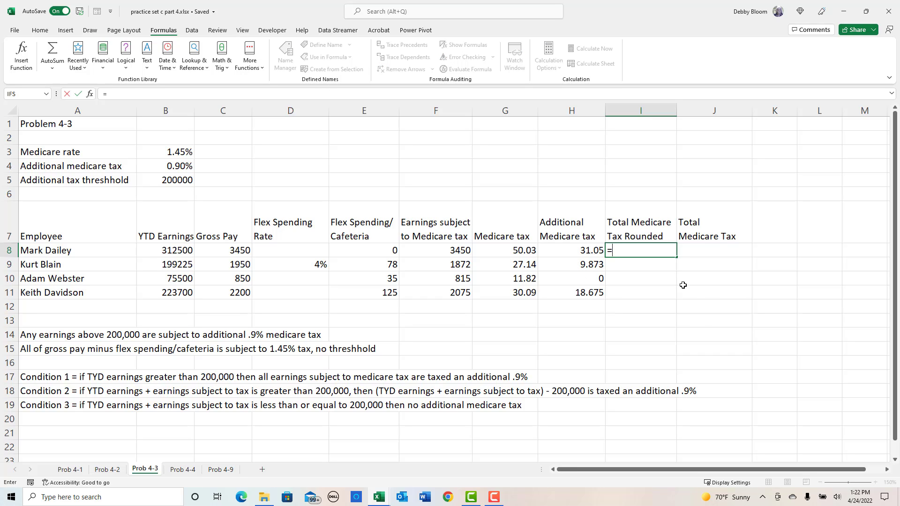
pyautogui.write('round')
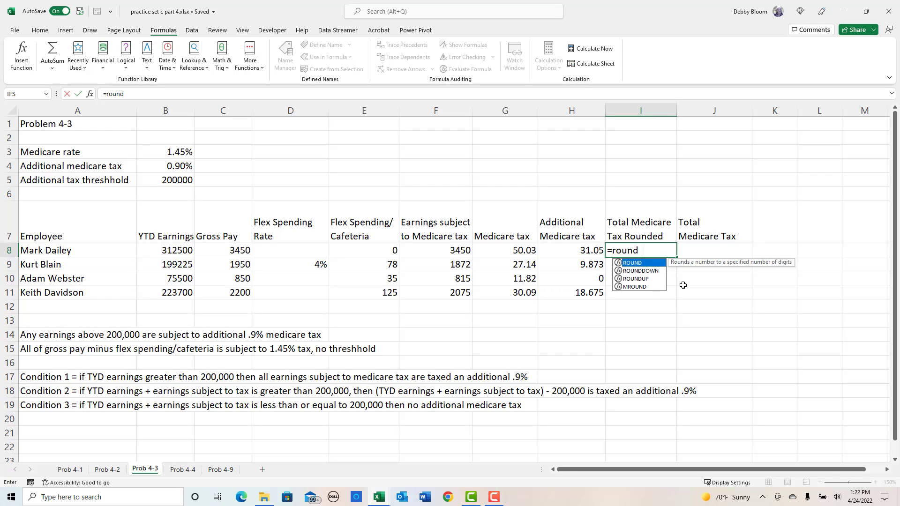
pyautogui.write('(')
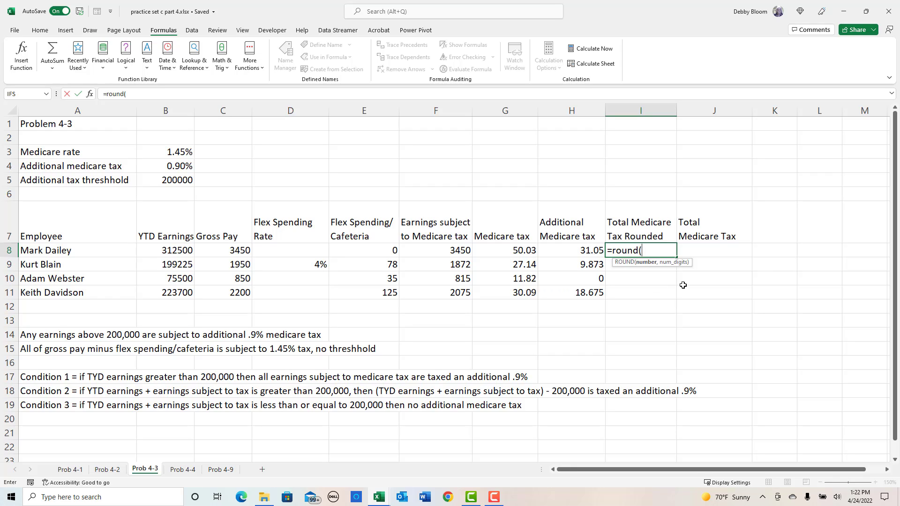
pyautogui.click(570, 249)
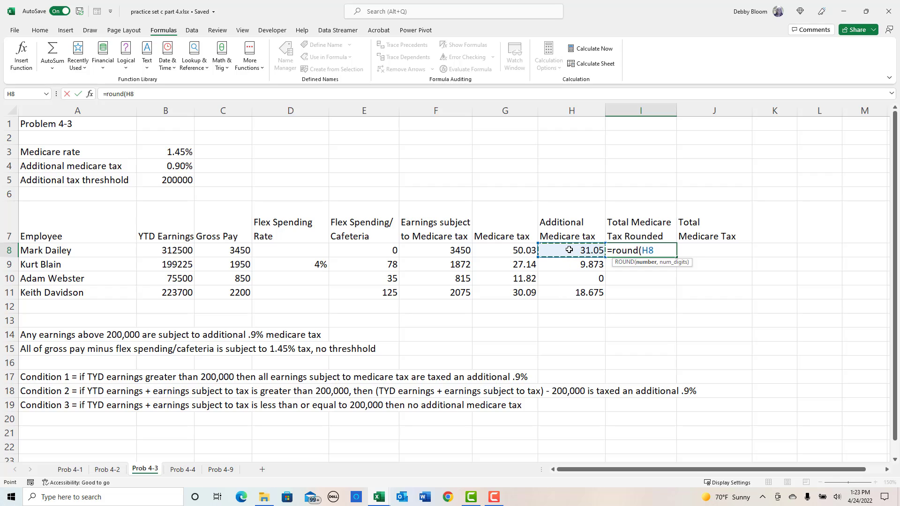
pyautogui.write(',2')
pyautogui.press('Return')
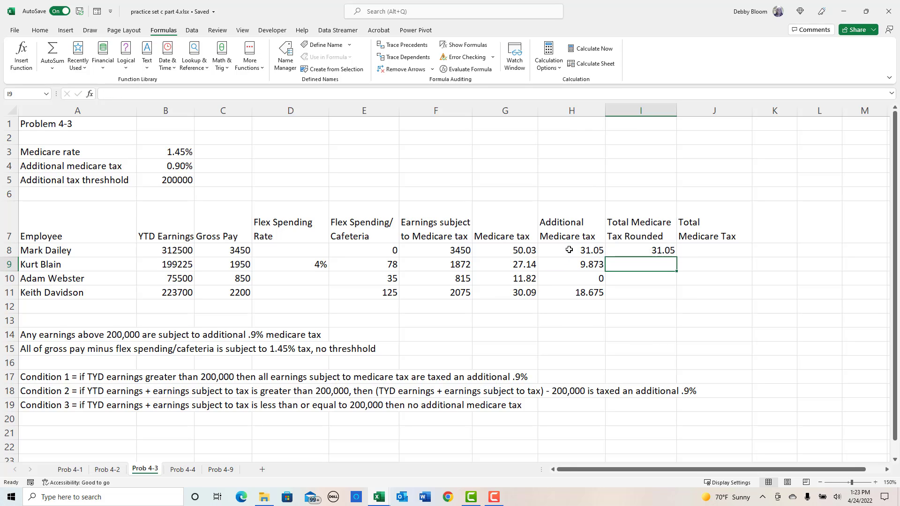
pyautogui.click(661, 249)
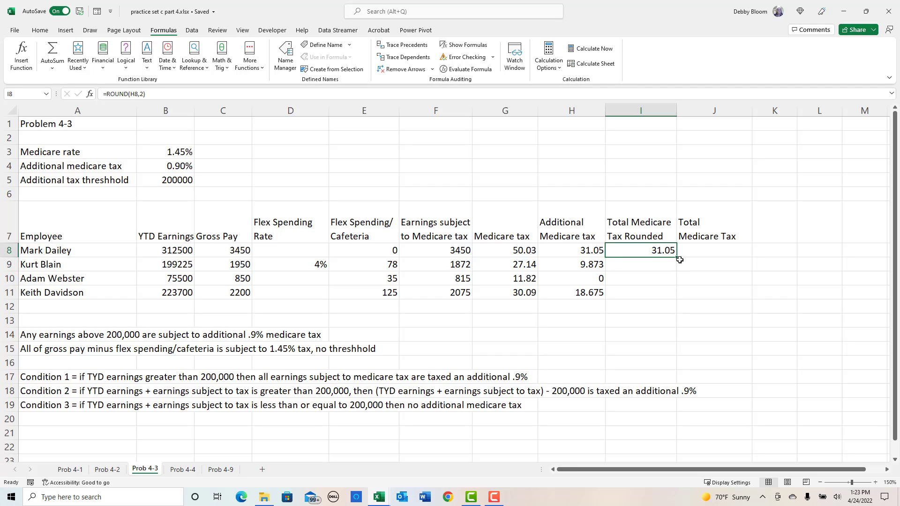
pyautogui.moveTo(677, 257); pyautogui.dragTo(677, 303)
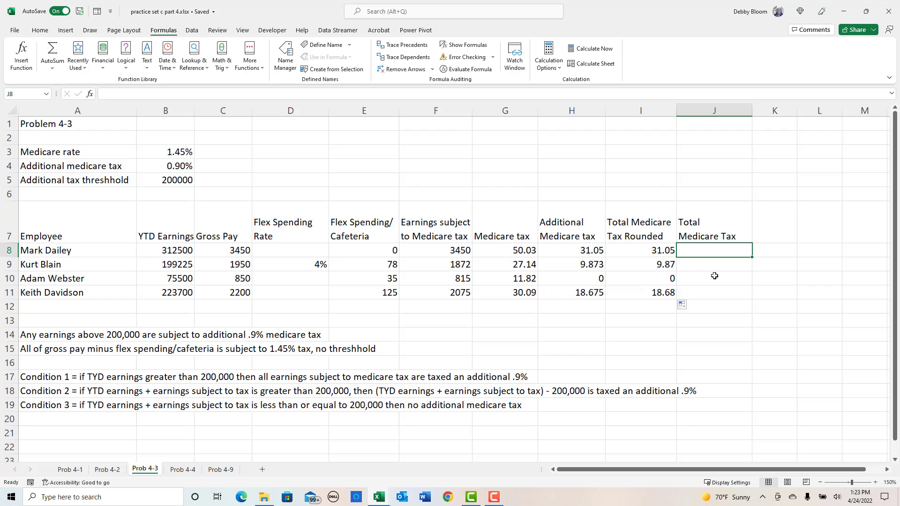
# - Change the word "Total" in the I7 header to "Add'l" so it reads "Add'l Medicare Tax Rounded"
pyautogui.click(661, 237)
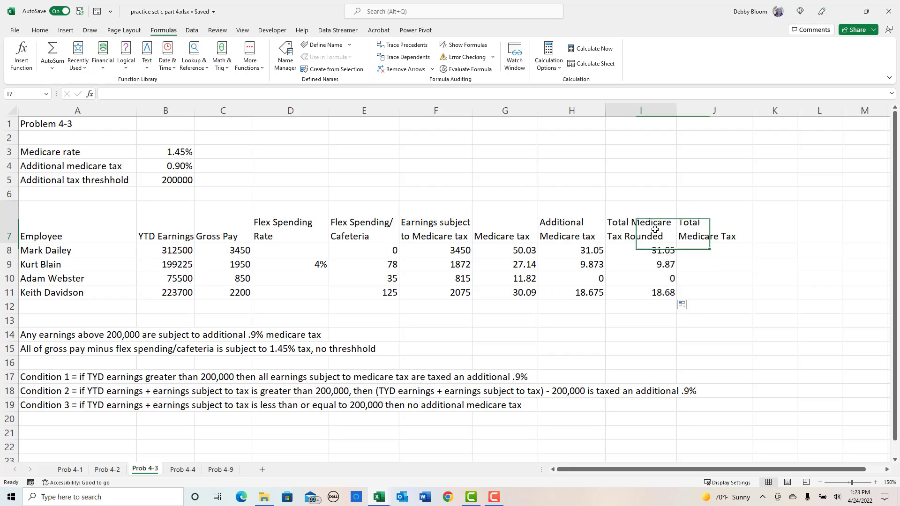
pyautogui.doubleClick(110, 94)
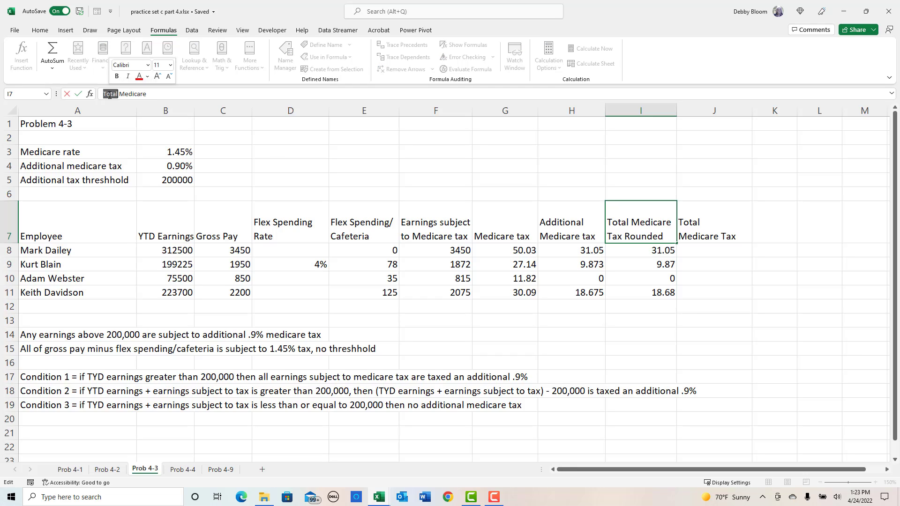
pyautogui.write("Add'l")
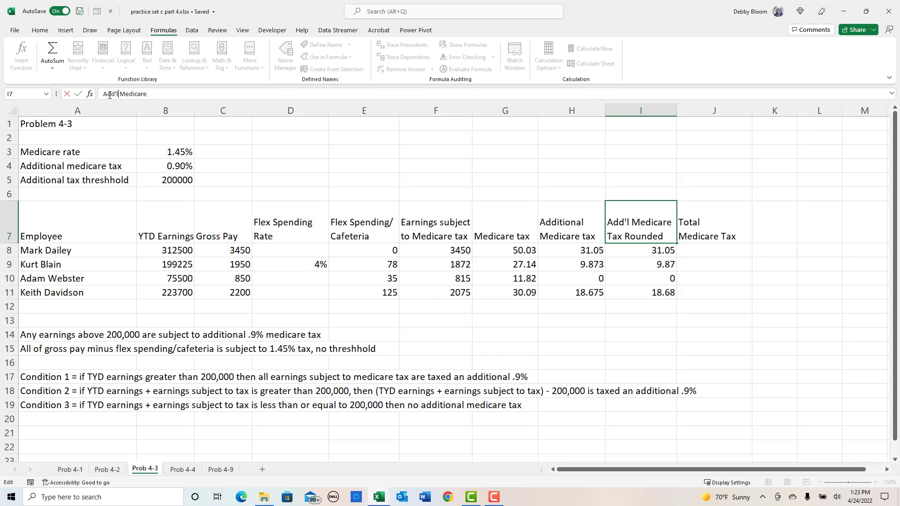
pyautogui.press('Return')
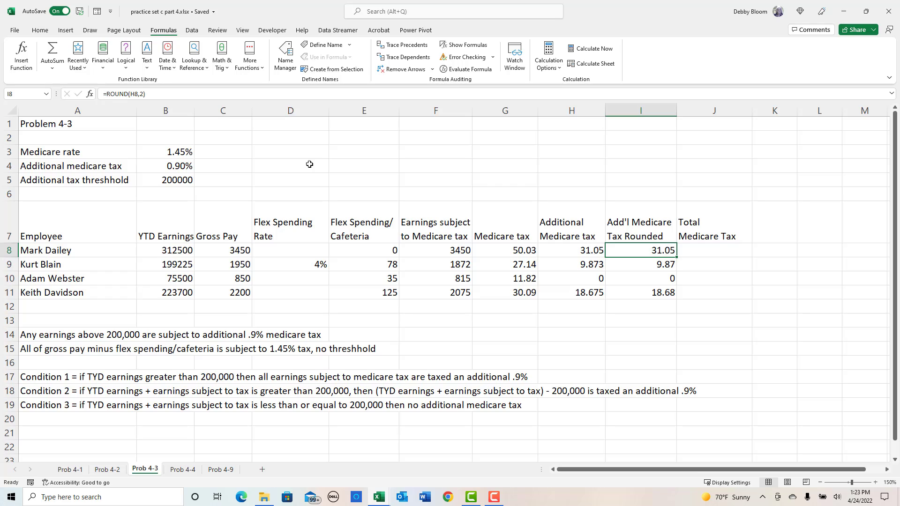
# - Calculate the total Medicare tax in J8 with =G8+I8 and fill the formula down to J11
pyautogui.click(715, 258)
pyautogui.write('=')
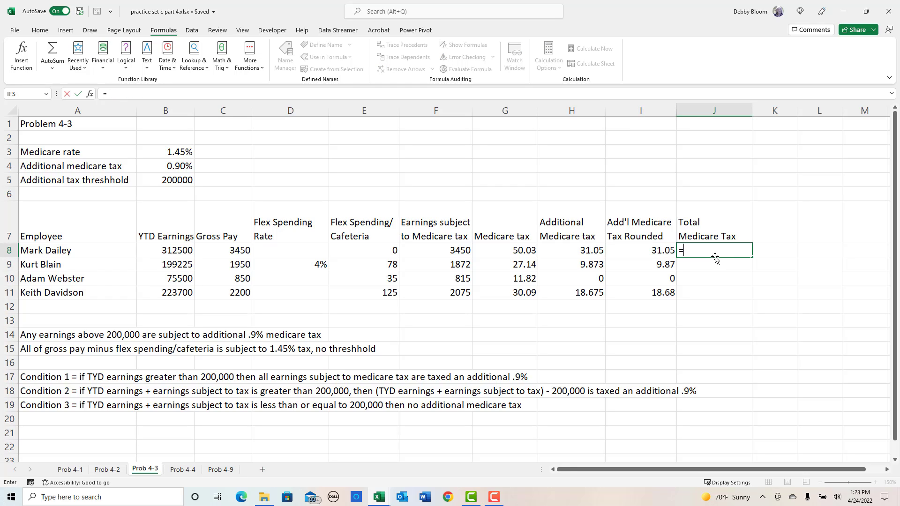
pyautogui.click(519, 250)
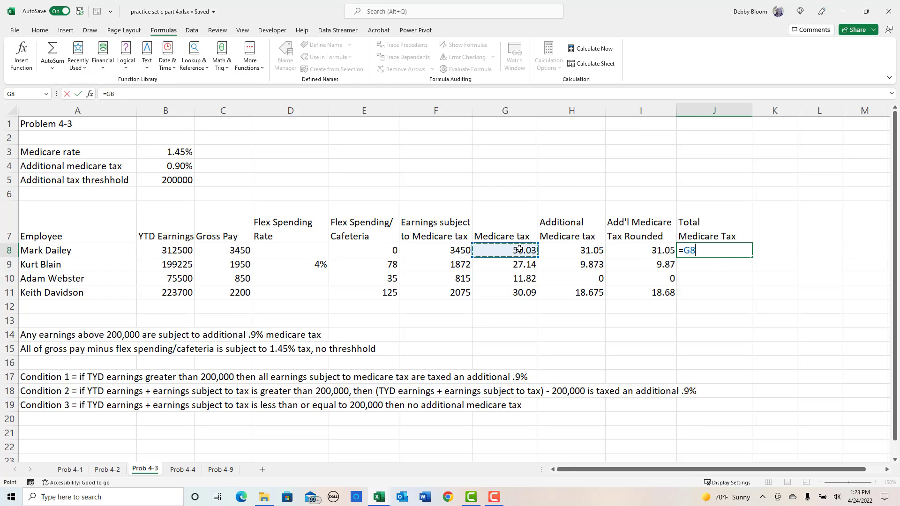
pyautogui.write('+')
pyautogui.click(648, 254)
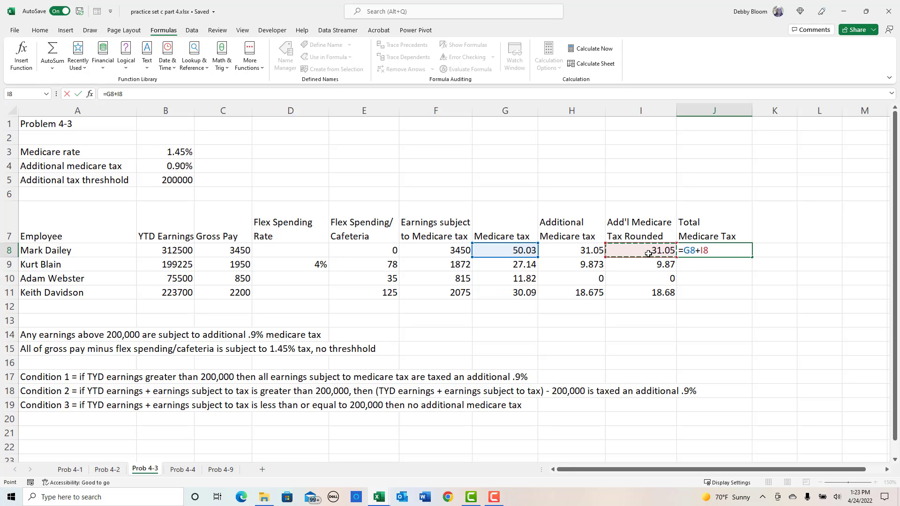
pyautogui.press('Return')
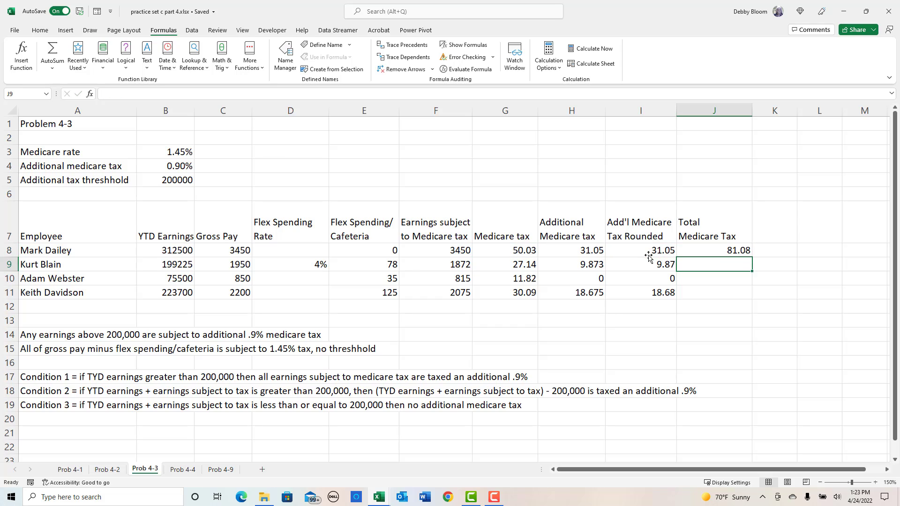
pyautogui.click(734, 252)
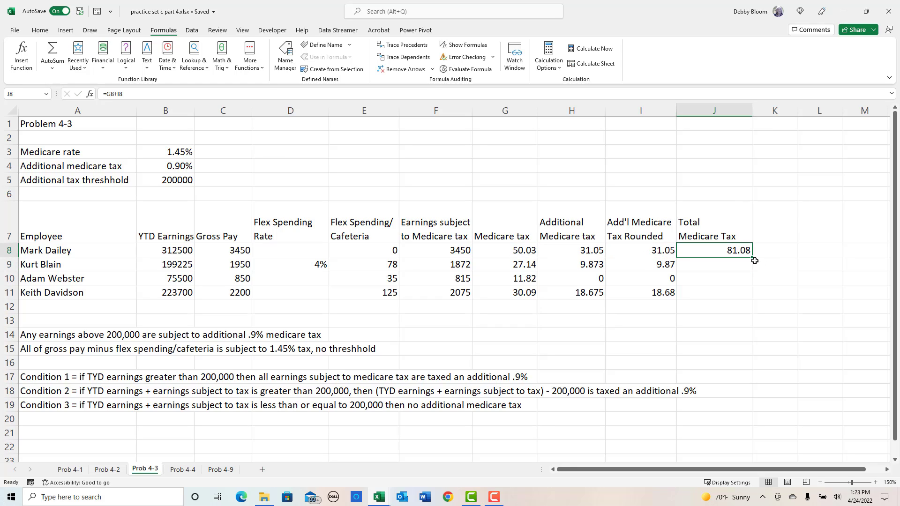
pyautogui.moveTo(754, 257); pyautogui.dragTo(753, 297)
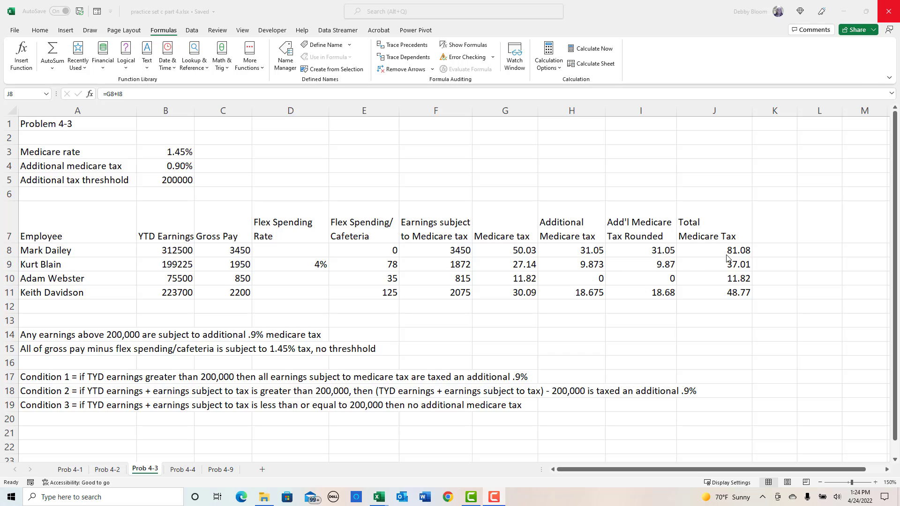
pyautogui.click(710, 246)
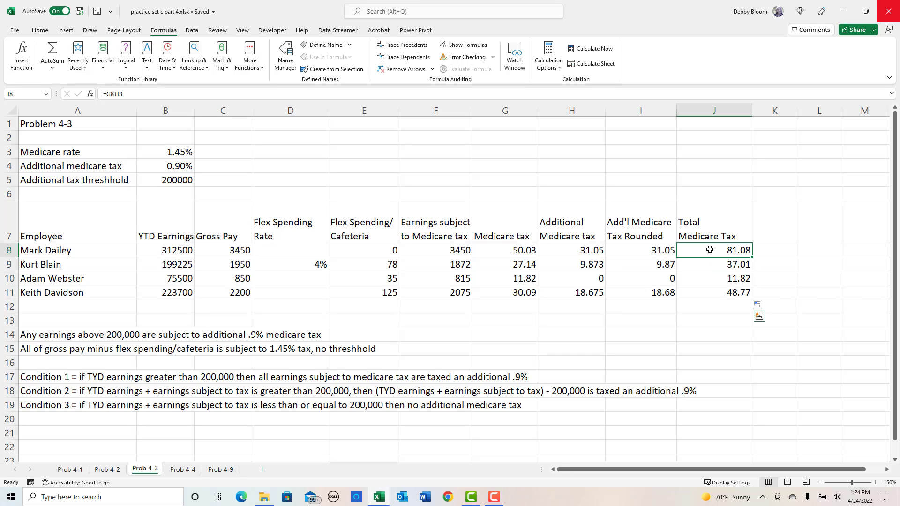
pyautogui.click(710, 275)
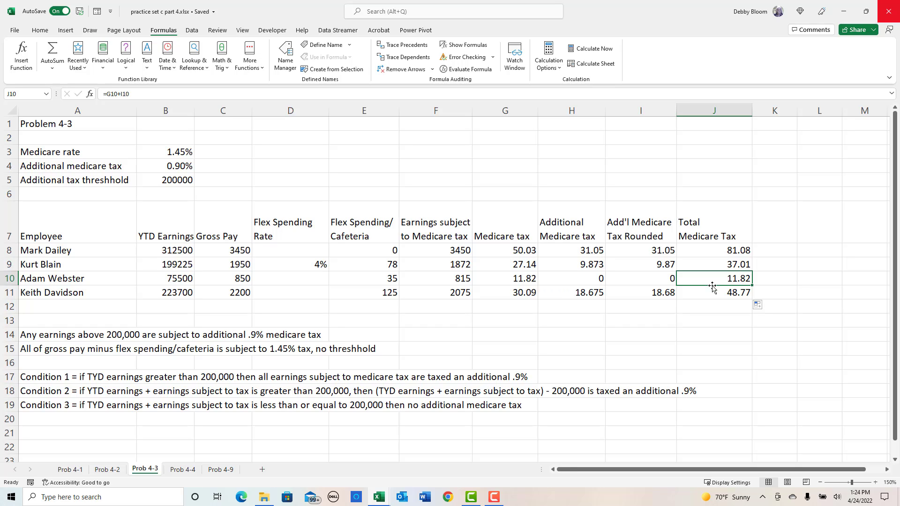
pyautogui.click(707, 292)
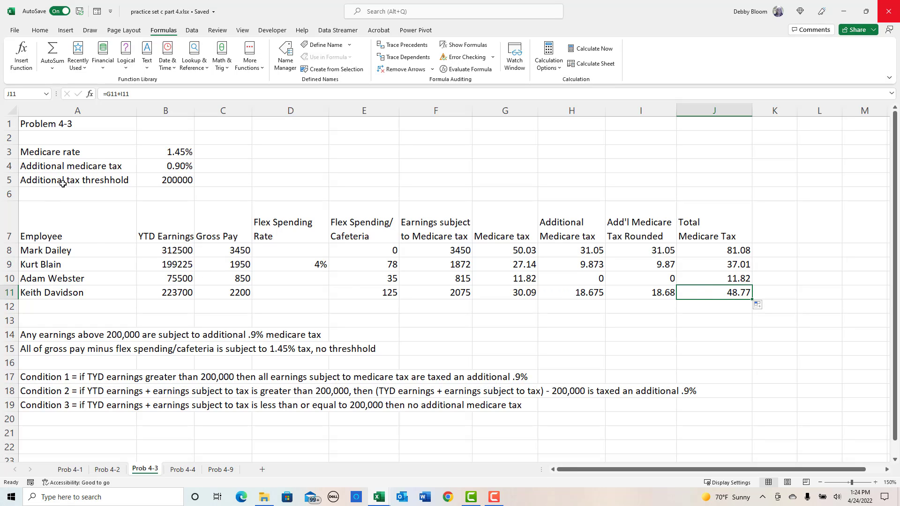
pyautogui.click(77, 127)
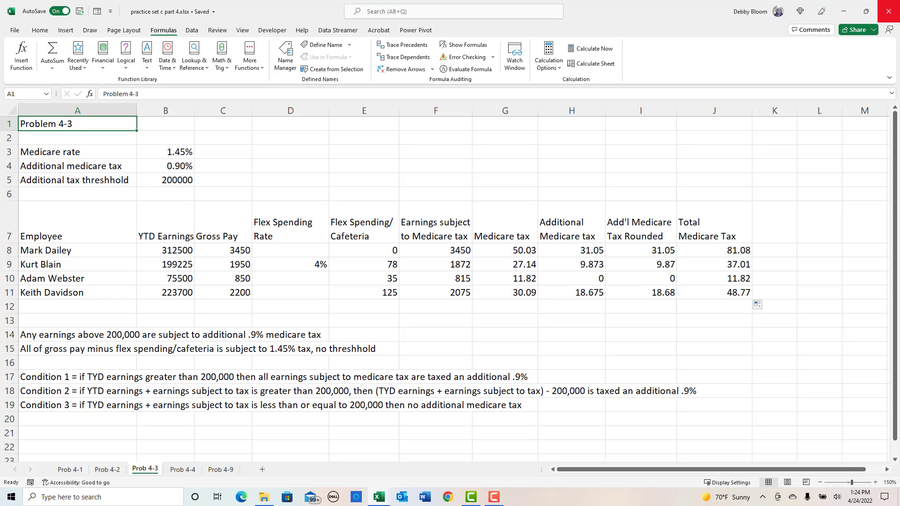
# - Open the Prob 4-4 sheet and examine its taxable earnings, taxes, and Total FICA columns for the four employees
pyautogui.click(183, 470)
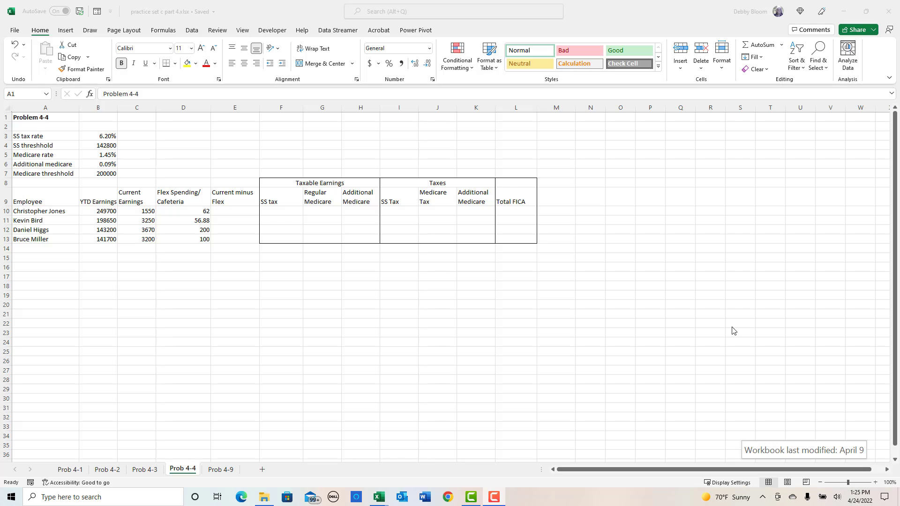
pyautogui.click(879, 483)
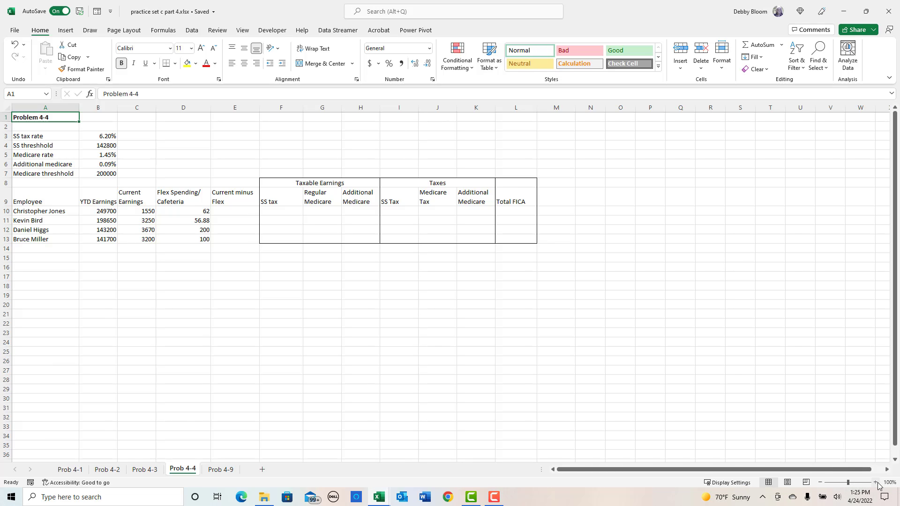
pyautogui.click(877, 483)
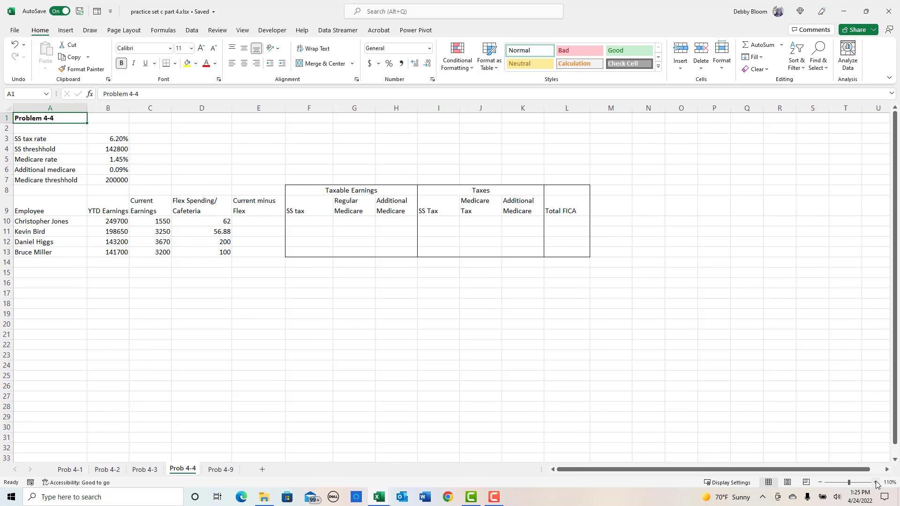
pyautogui.click(877, 484)
pyautogui.click(359, 233)
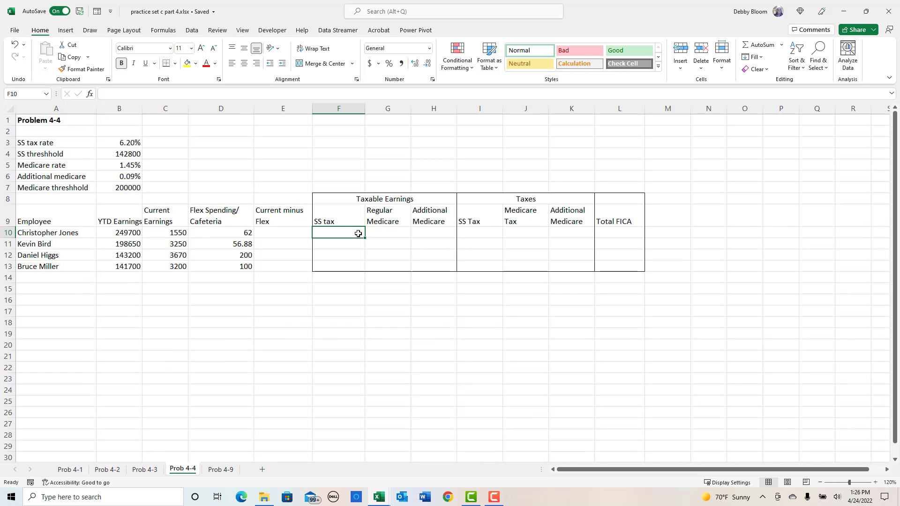
pyautogui.click(390, 234)
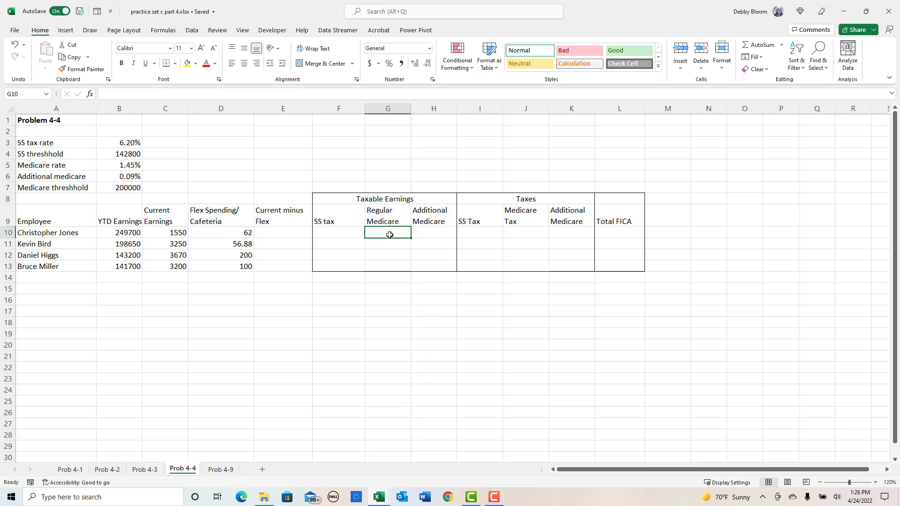
pyautogui.click(446, 233)
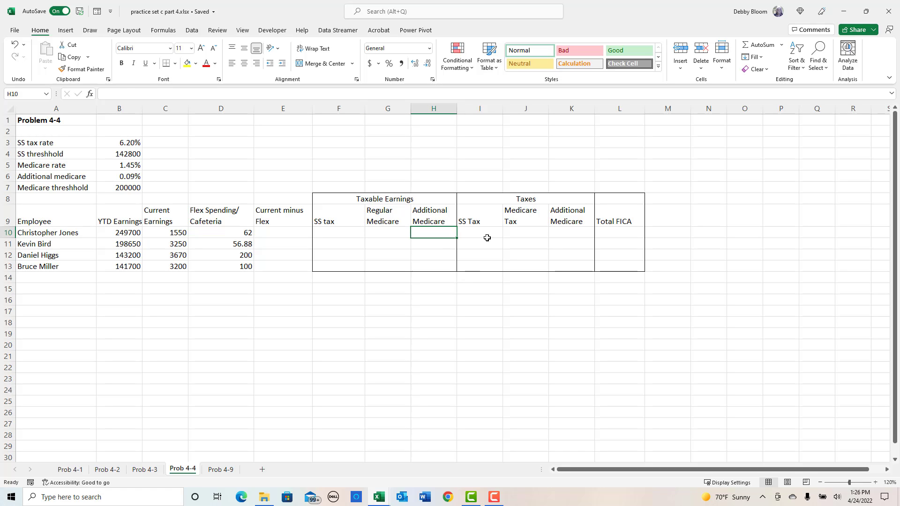
pyautogui.moveTo(487, 233); pyautogui.dragTo(576, 263)
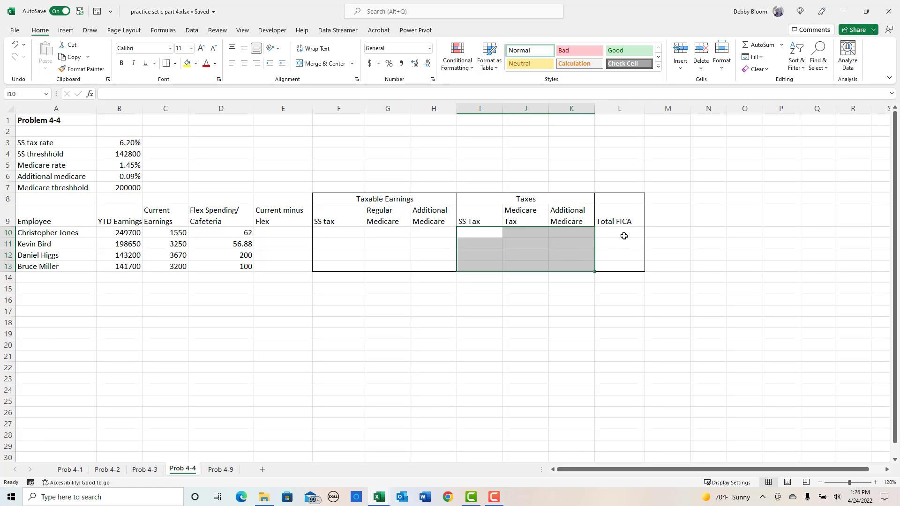
pyautogui.moveTo(624, 233); pyautogui.dragTo(624, 266)
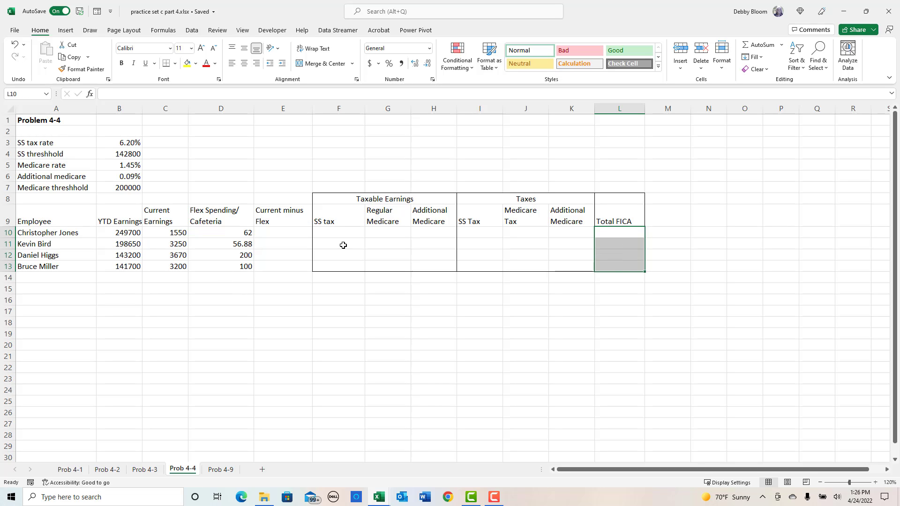
# - Calculate current earnings minus flex spending in E10 with =C10-D10 and fill the formula down to E13
pyautogui.click(279, 235)
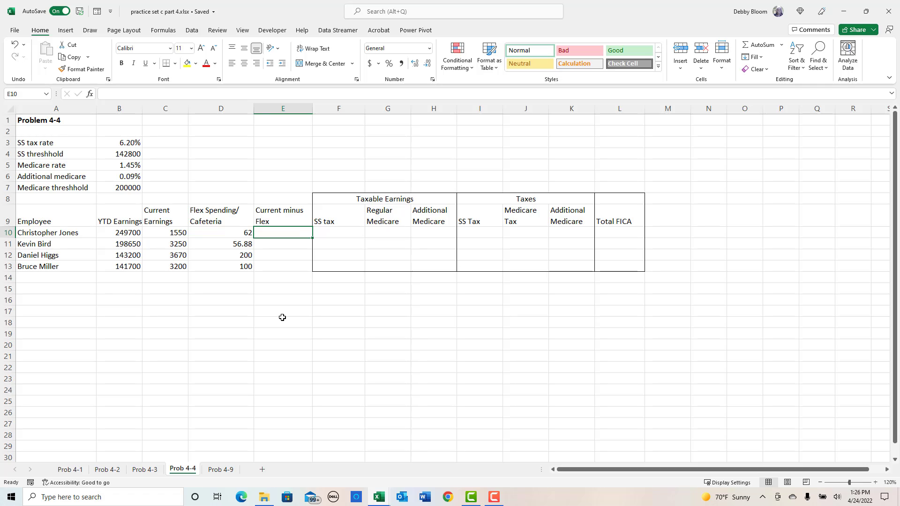
pyautogui.write('=')
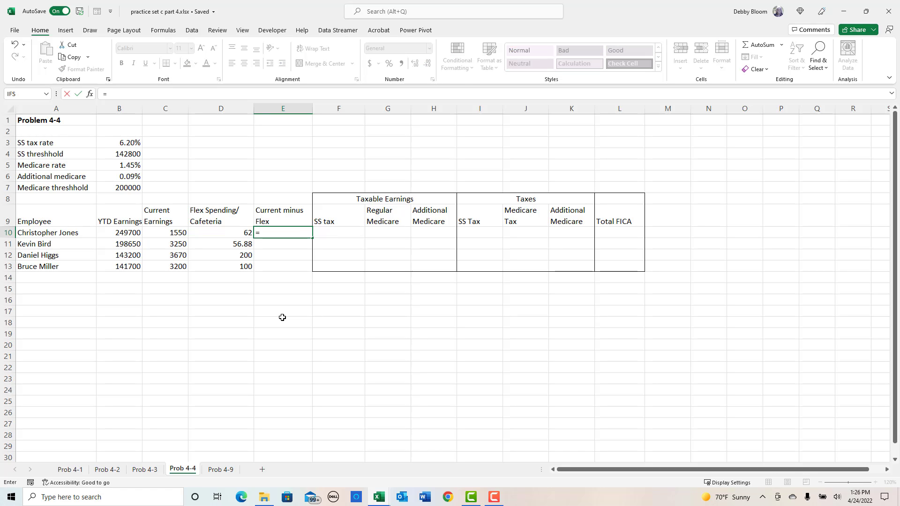
pyautogui.click(176, 233)
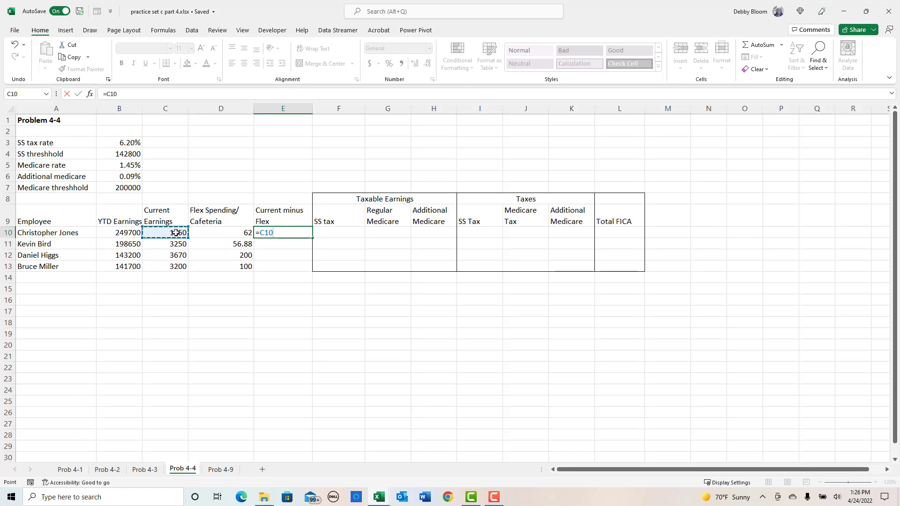
pyautogui.write('-')
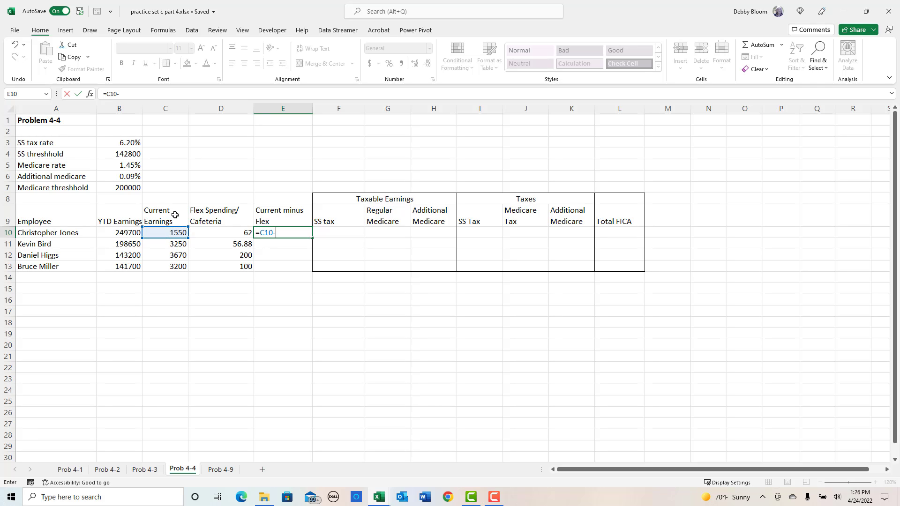
pyautogui.click(197, 233)
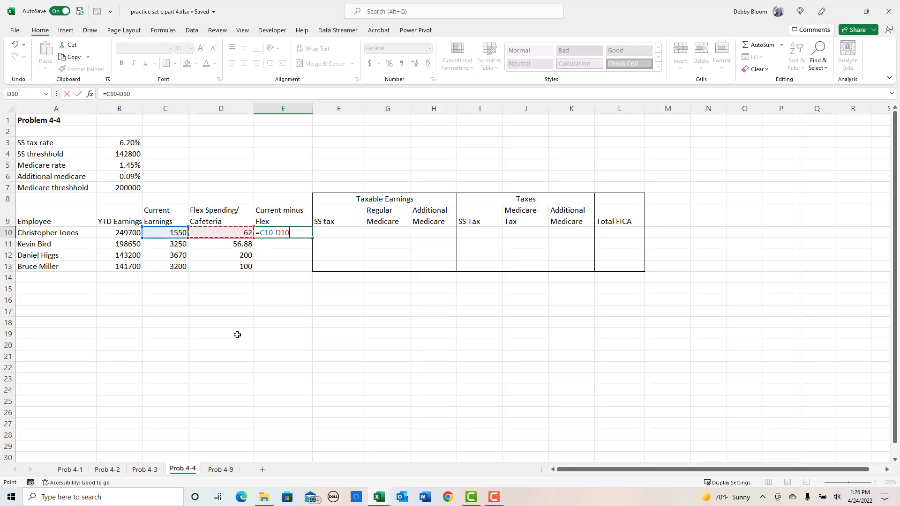
pyautogui.hotkey('ctrl', 'Return')
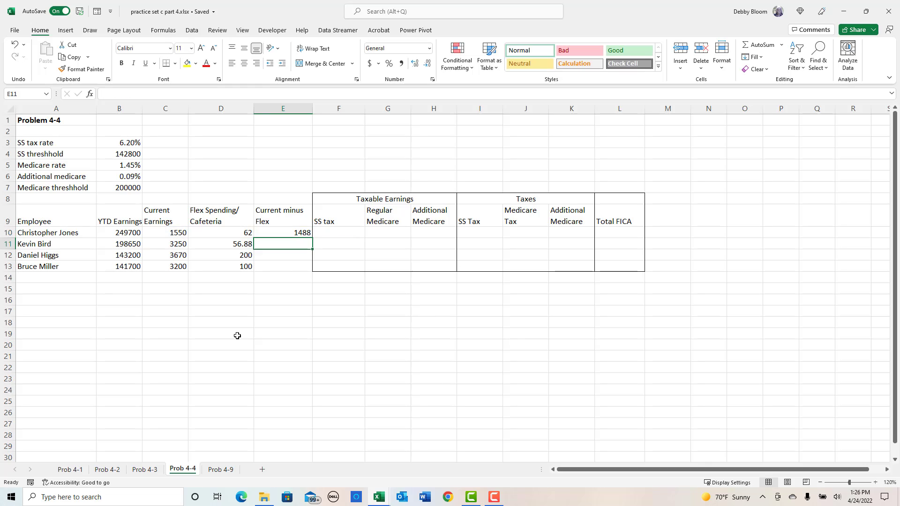
pyautogui.click(277, 232)
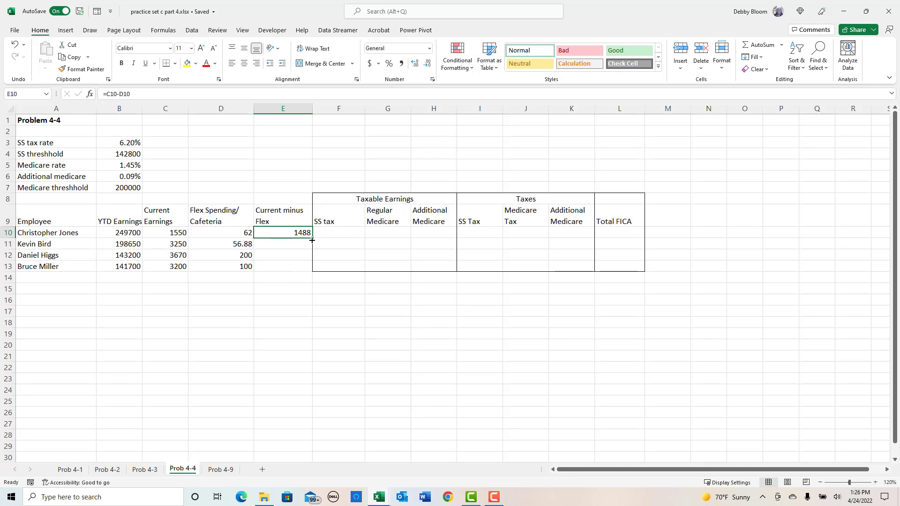
pyautogui.moveTo(312, 239); pyautogui.dragTo(314, 270)
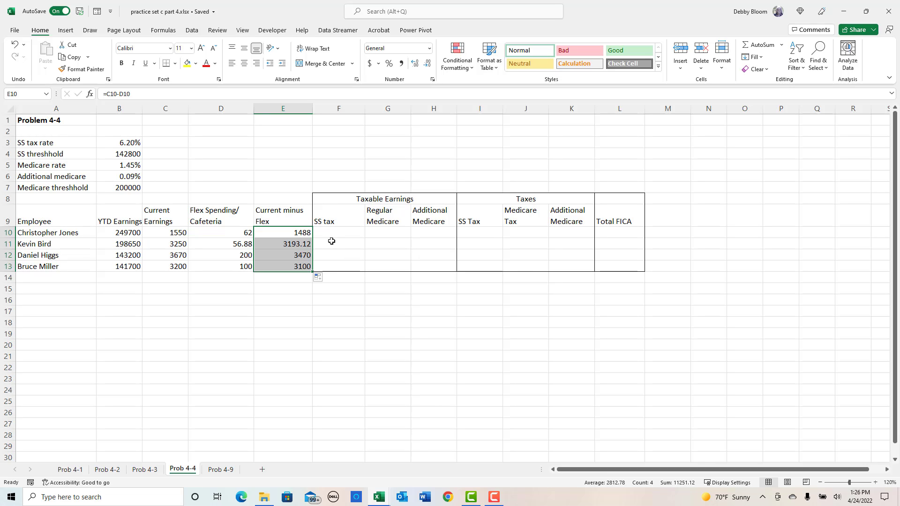
# - Set the regular Medicare taxable earnings in G10 to =E10 and fill the formula down to G13
pyautogui.moveTo(387, 241); pyautogui.dragTo(385, 236)
pyautogui.click(383, 230)
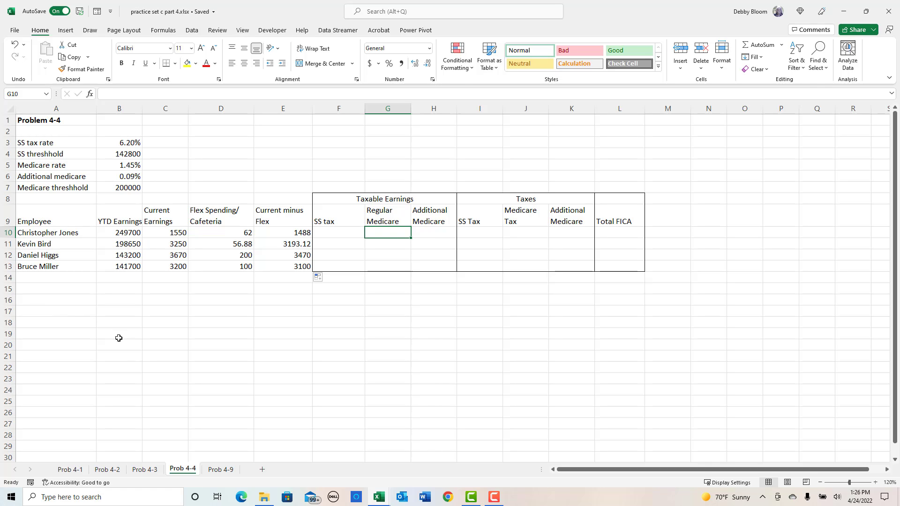
pyautogui.write('=')
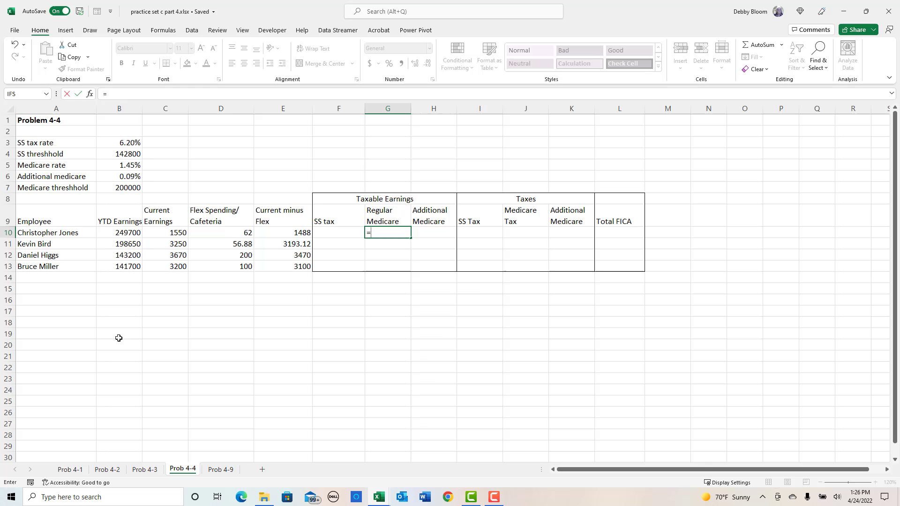
pyautogui.click(286, 235)
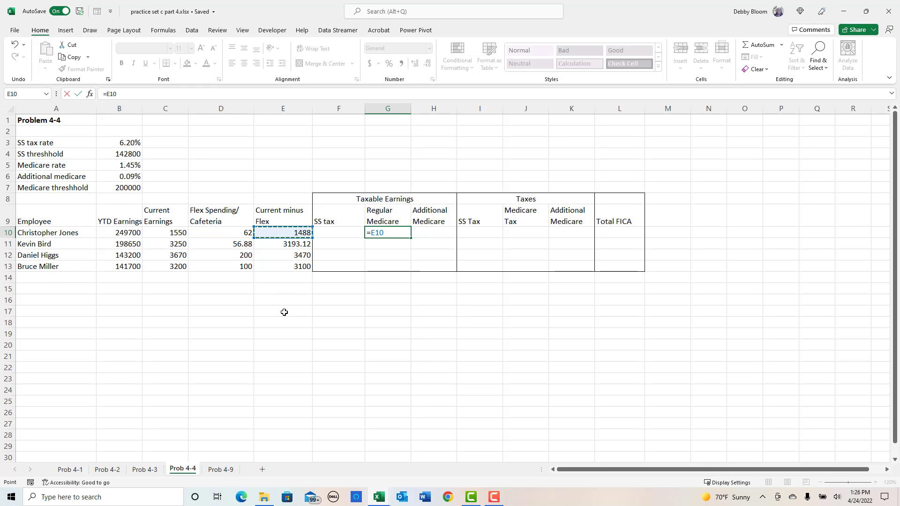
pyautogui.press('Return')
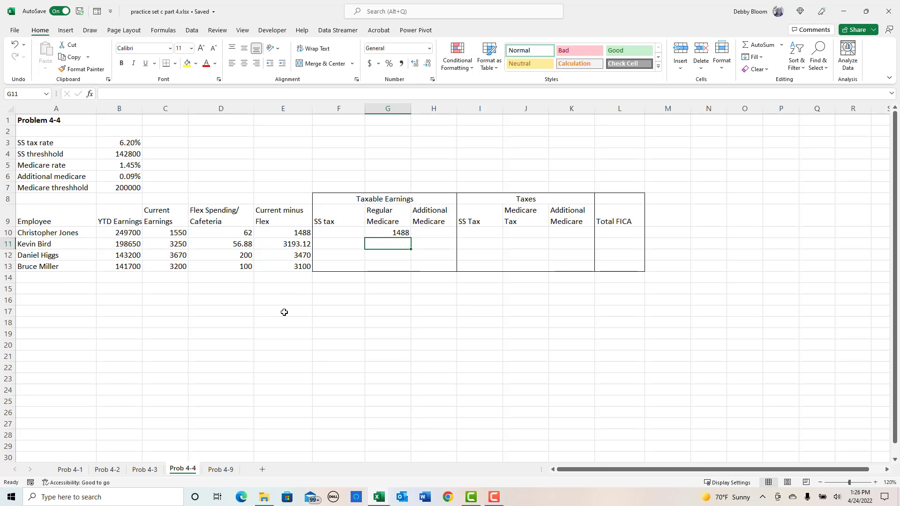
pyautogui.click(392, 234)
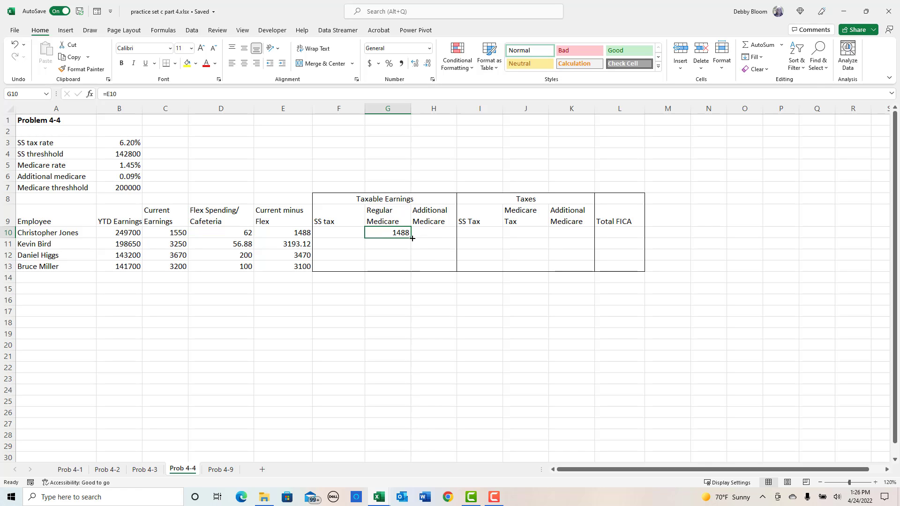
pyautogui.moveTo(412, 238); pyautogui.dragTo(412, 269)
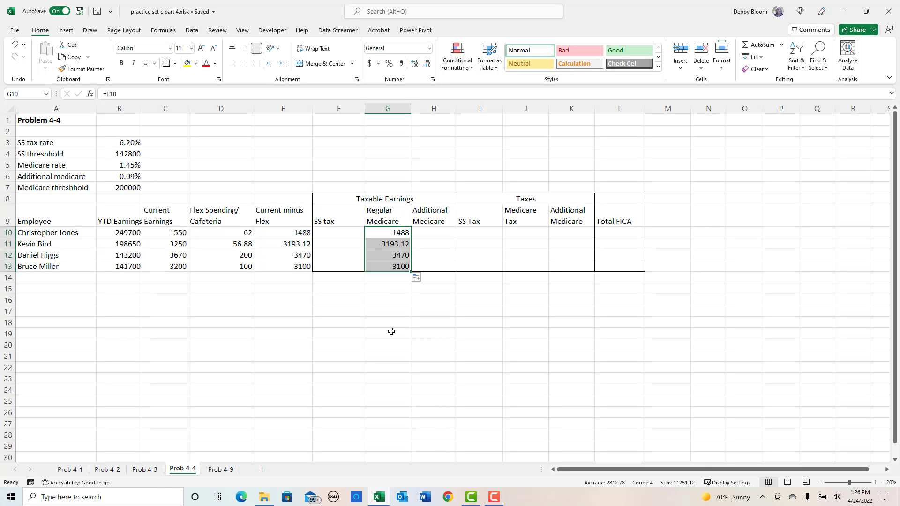
pyautogui.click(60, 300)
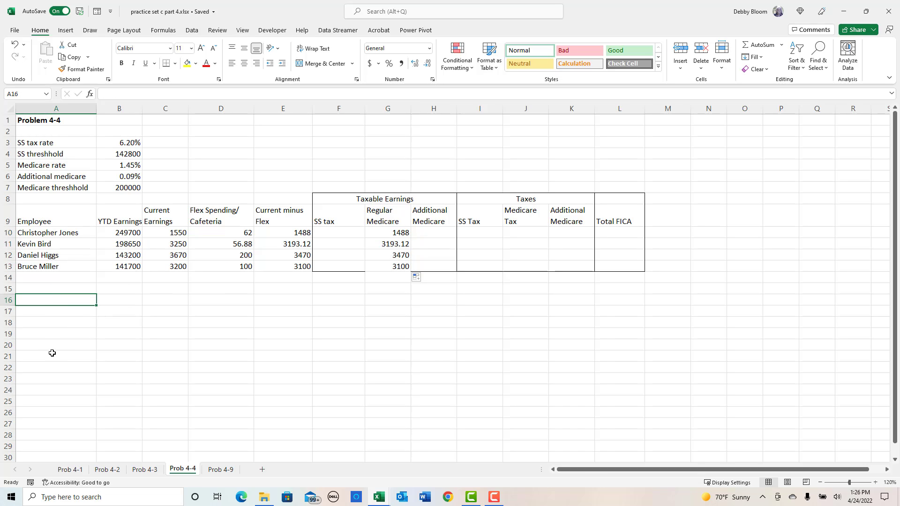
pyautogui.click(378, 267)
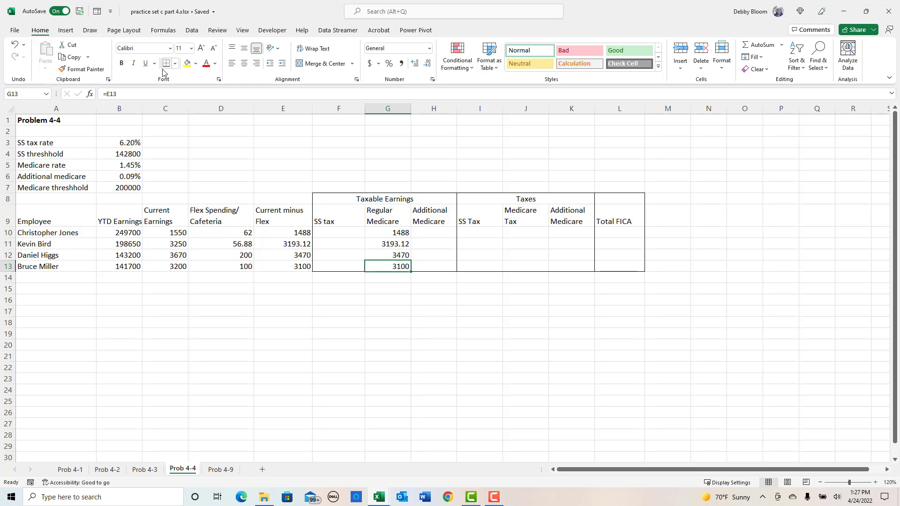
pyautogui.click(58, 302)
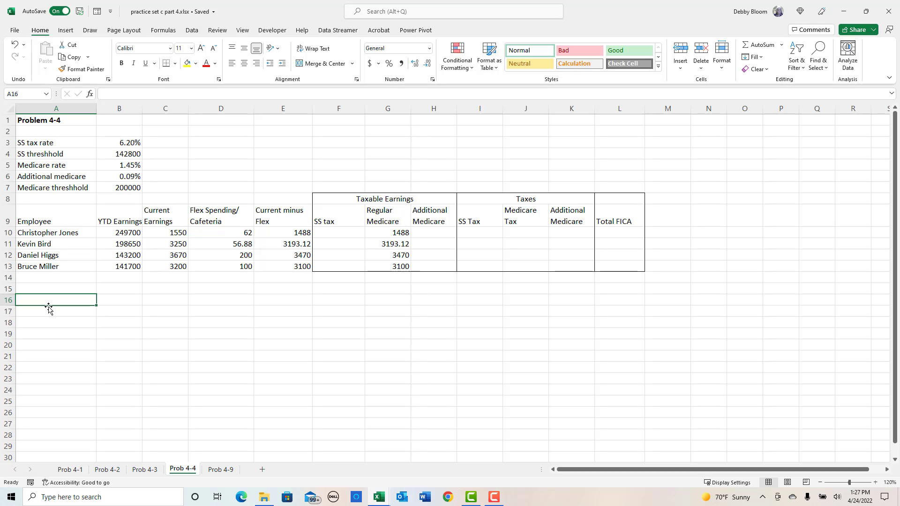
# - Enter in A16 the note "condition 1 = if YTD earnings > 142,800, no earnings sub ject to SS tax"
pyautogui.click(875, 482)
pyautogui.click(875, 483)
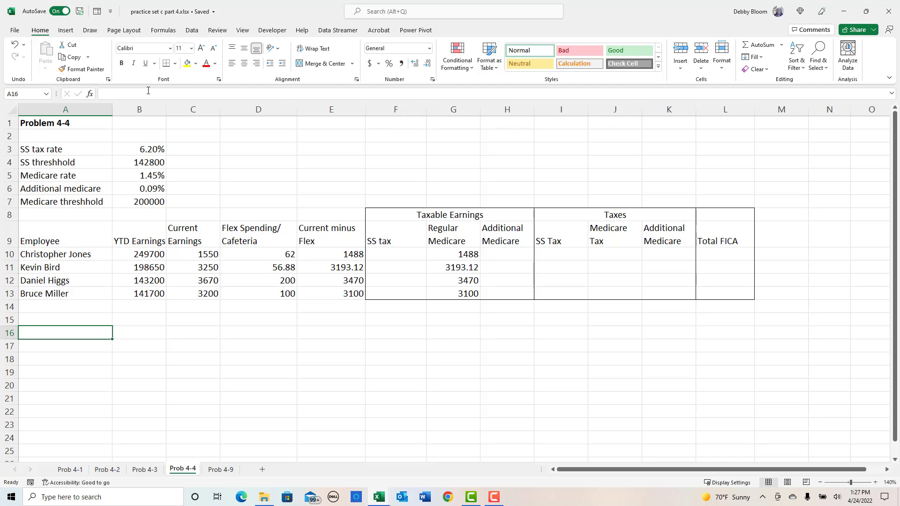
pyautogui.write('co')
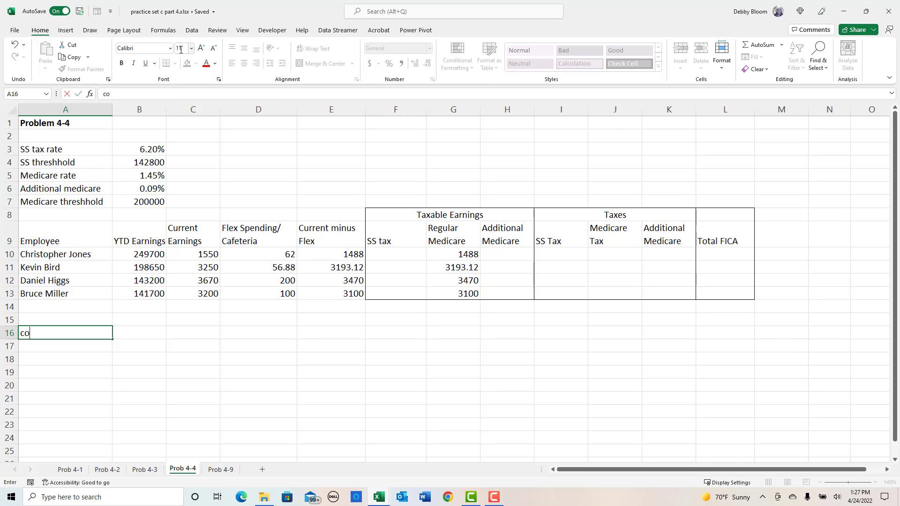
pyautogui.write('ndition 1')
pyautogui.write('= if YTD earnings')
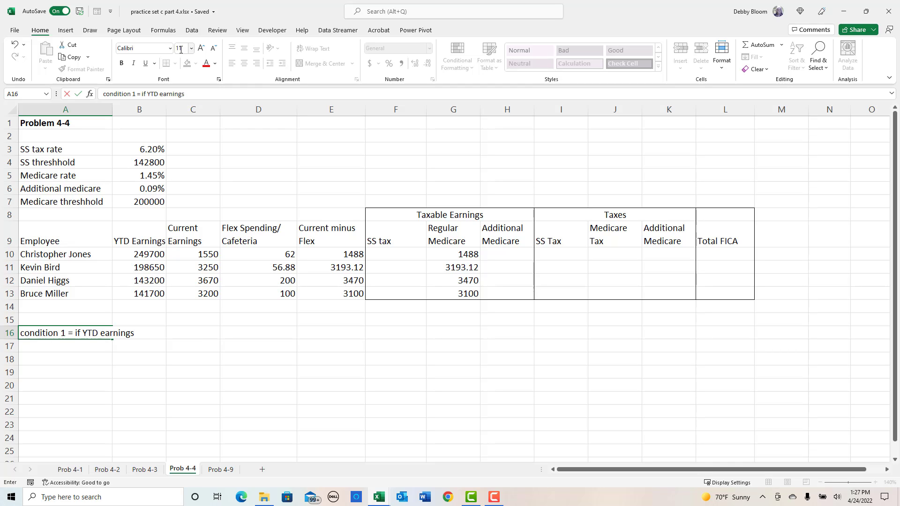
pyautogui.write(' > 142,800, no earning')
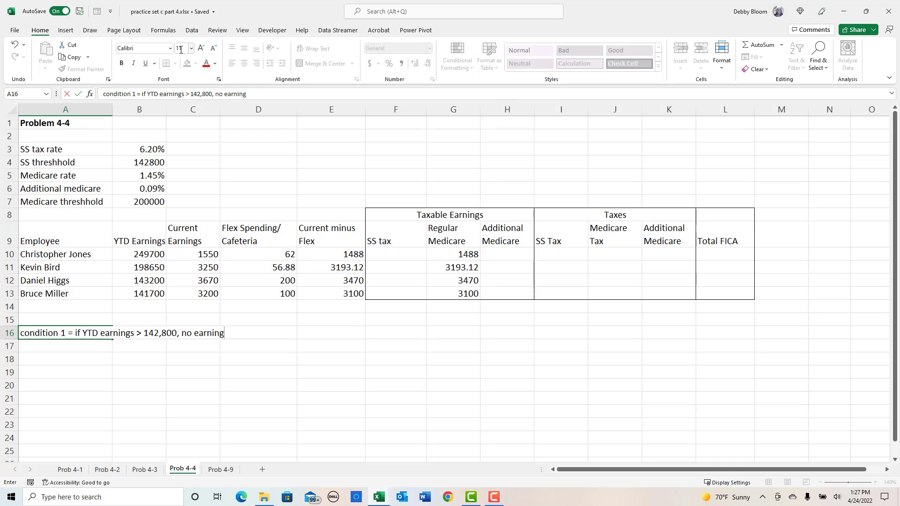
pyautogui.write('s sub ject to SS t')
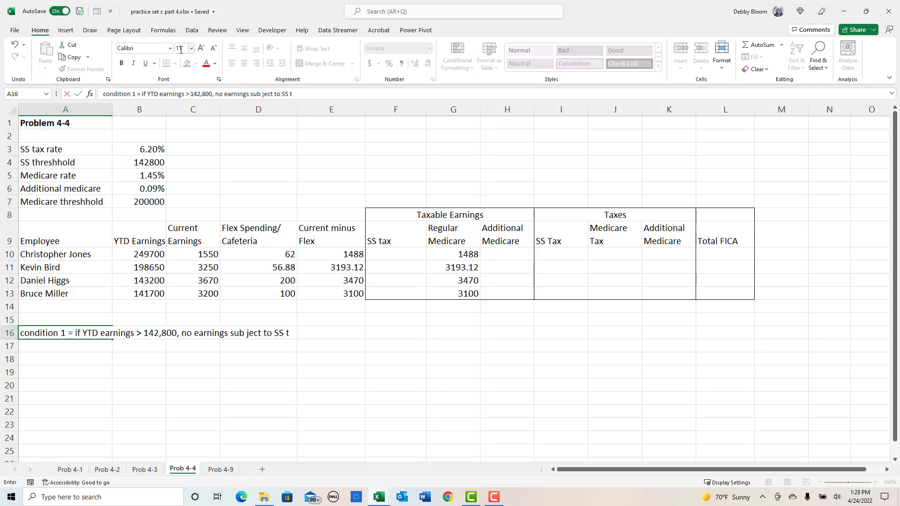
pyautogui.write('ax')
pyautogui.press('Return')
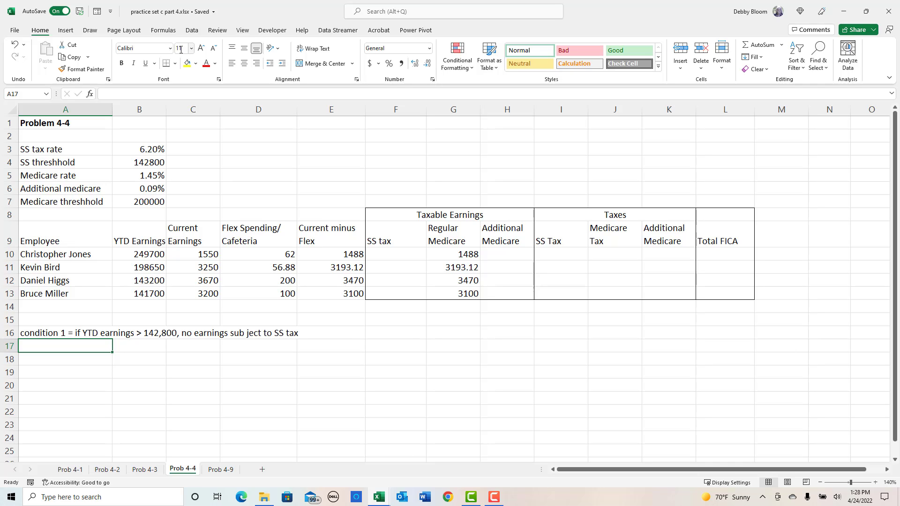
# - Examine the YTD and current earnings in rows 10 to 13 against the Social Security threshold
pyautogui.click(414, 256)
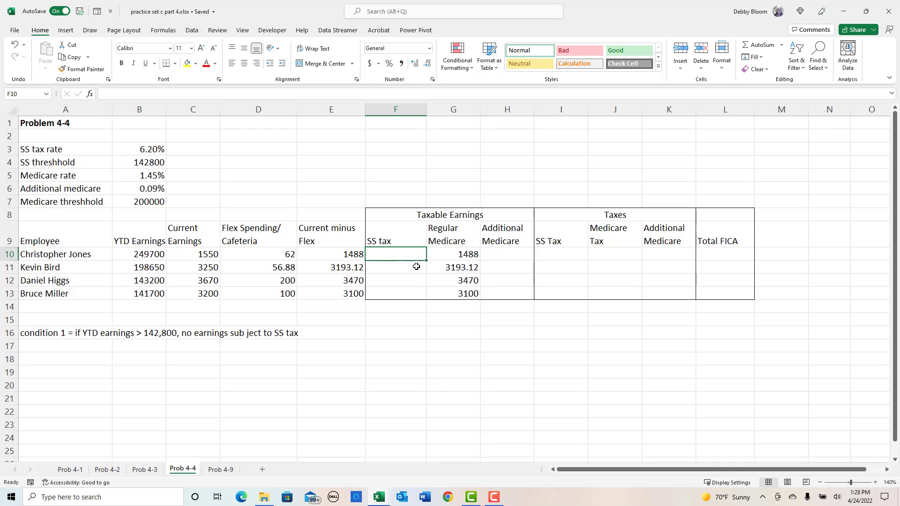
pyautogui.click(132, 268)
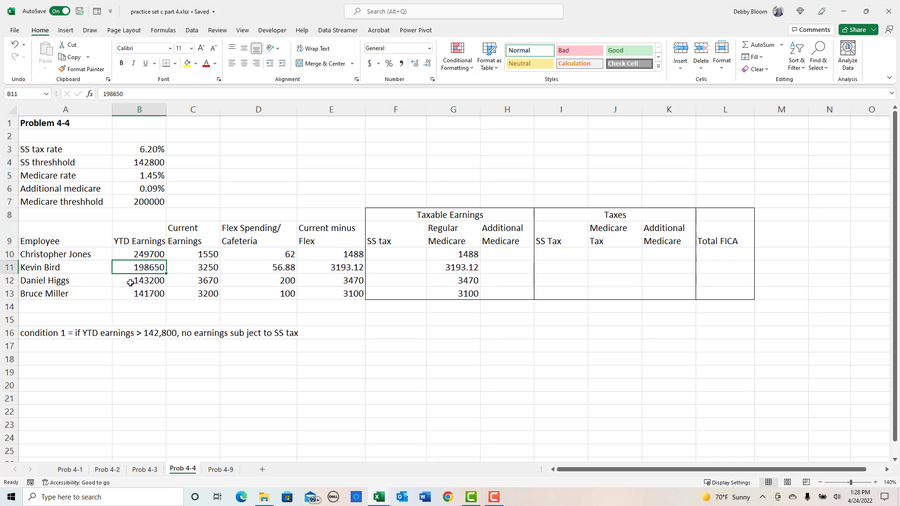
pyautogui.click(45, 350)
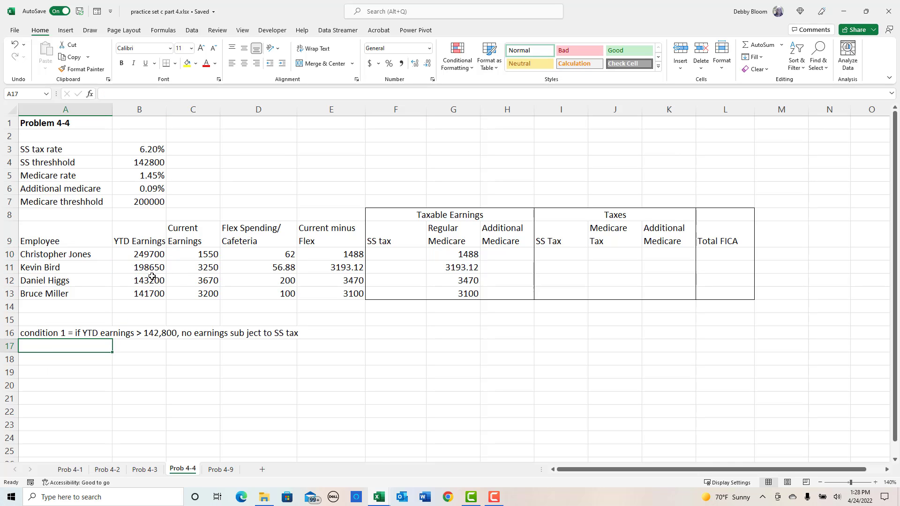
pyautogui.click(5, 280)
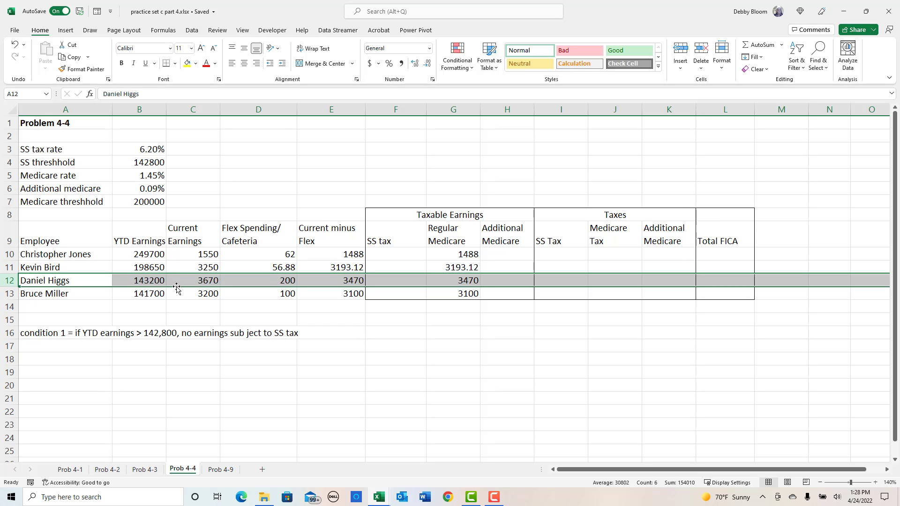
pyautogui.click(348, 284)
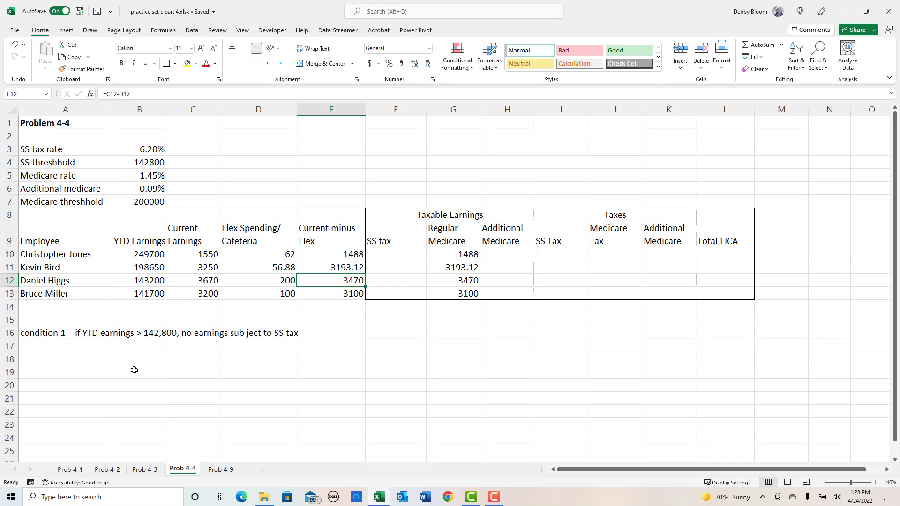
pyautogui.click(81, 347)
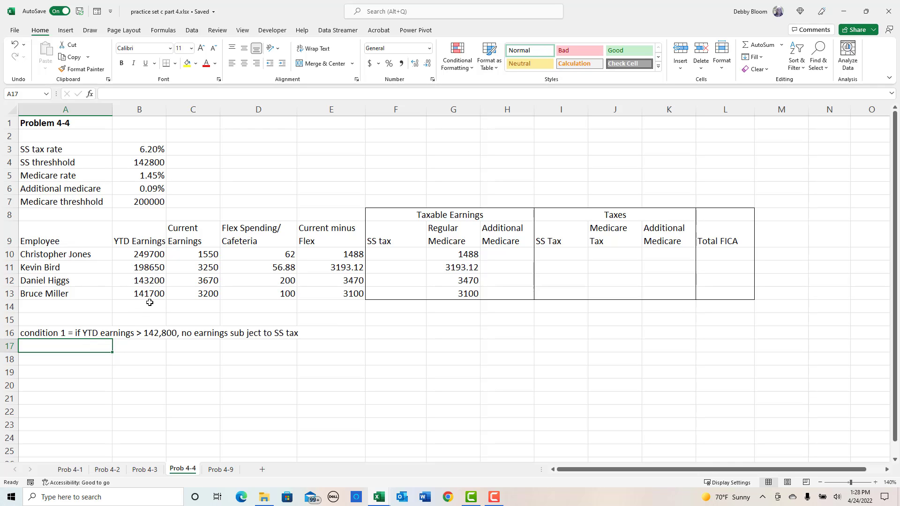
pyautogui.click(135, 293)
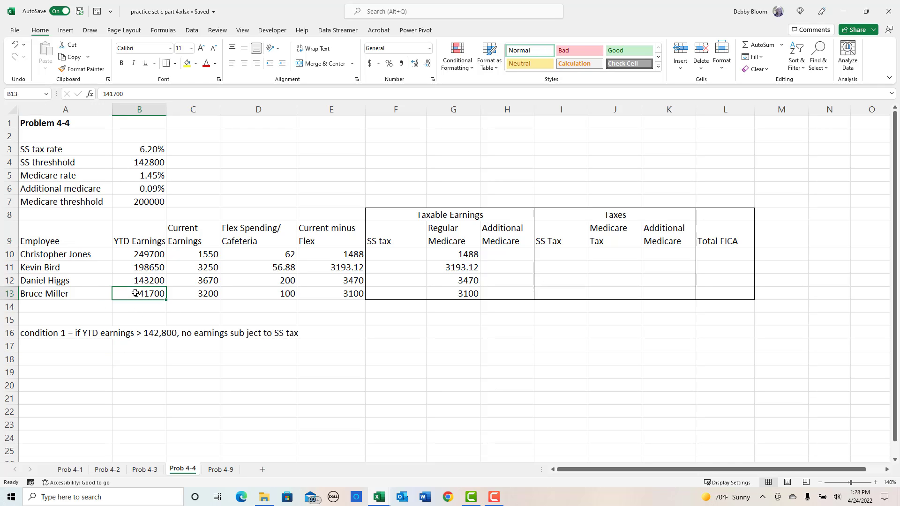
pyautogui.click(214, 293)
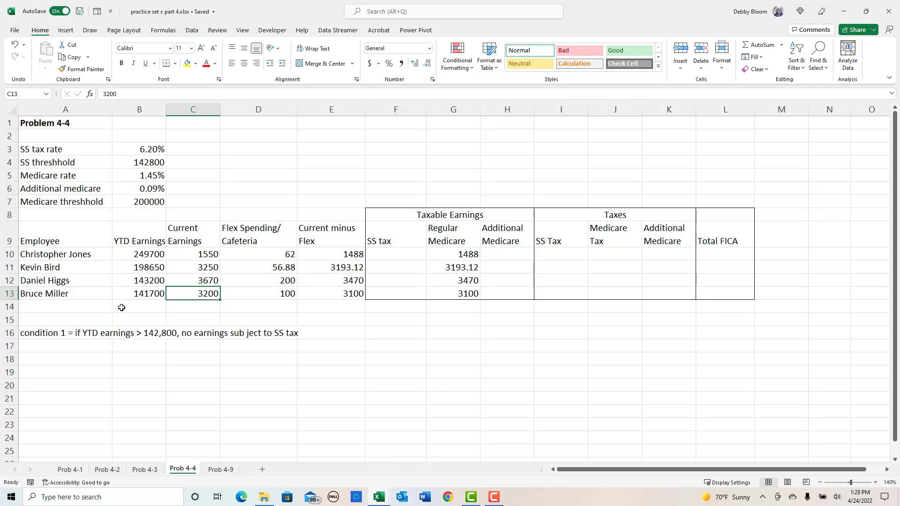
# - Enter in A17 the note "Condition 2 = if YTD earnings + current minus flex > 142,800, amount subject to SS tax = 142.800 - YTD earnings"
pyautogui.click(95, 343)
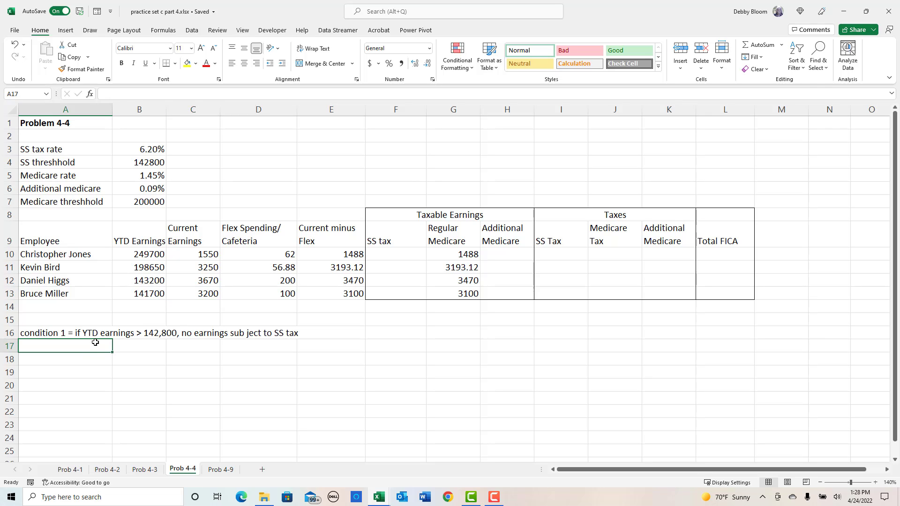
pyautogui.write('Con')
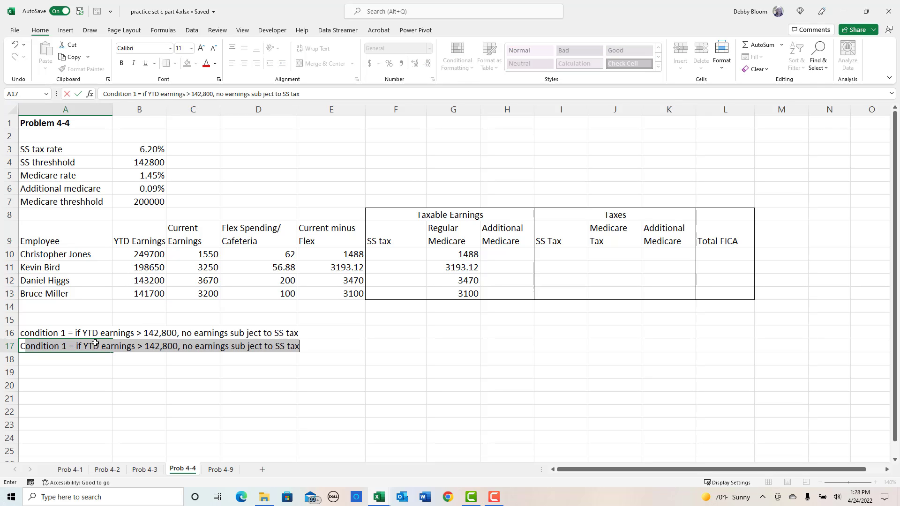
pyautogui.write('dition 2 ')
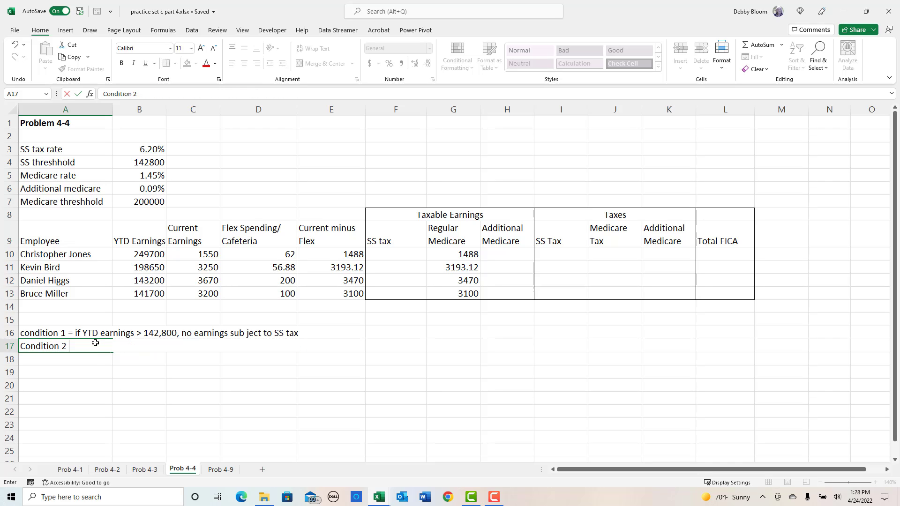
pyautogui.write('= if YTD earnings')
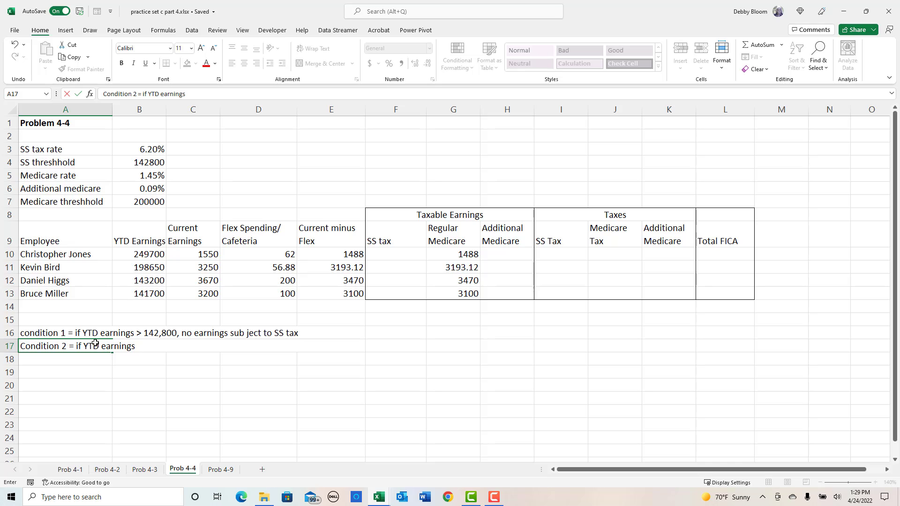
pyautogui.write(' + current minus fle')
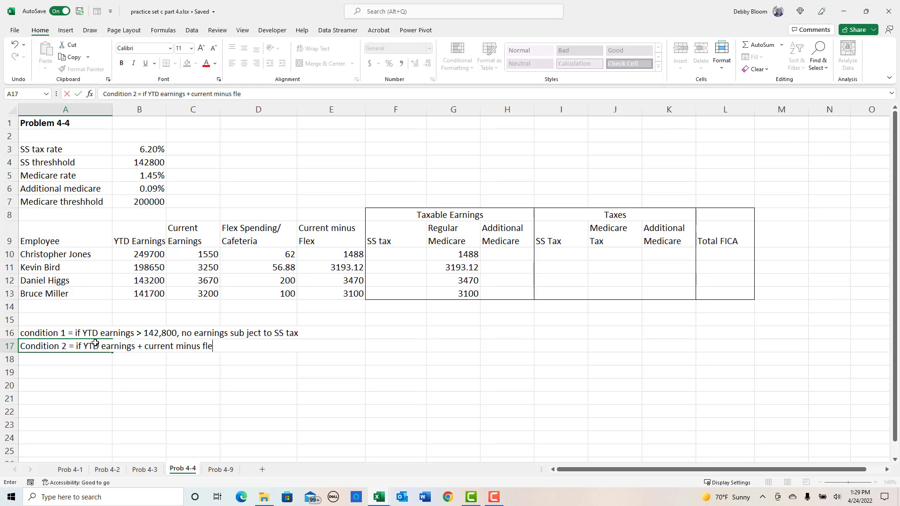
pyautogui.write('x > 142,800, amount sub')
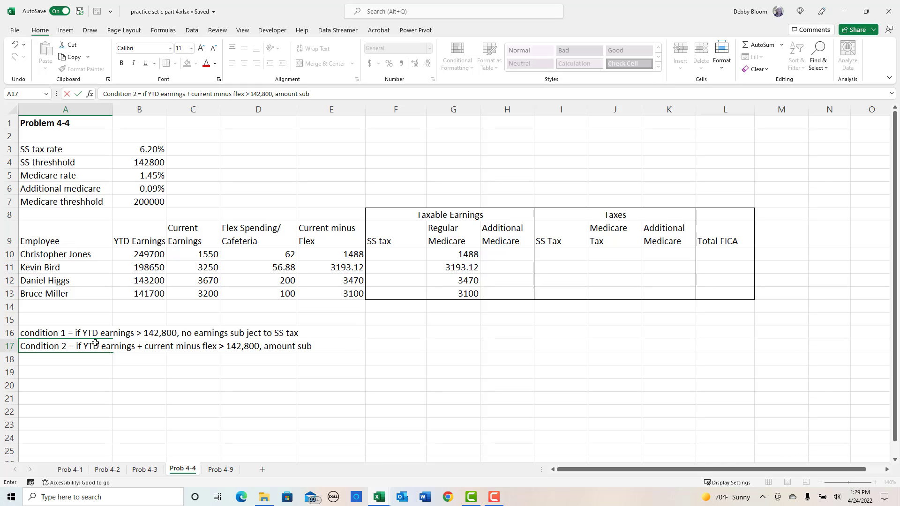
pyautogui.write('ject to SS tax = 142')
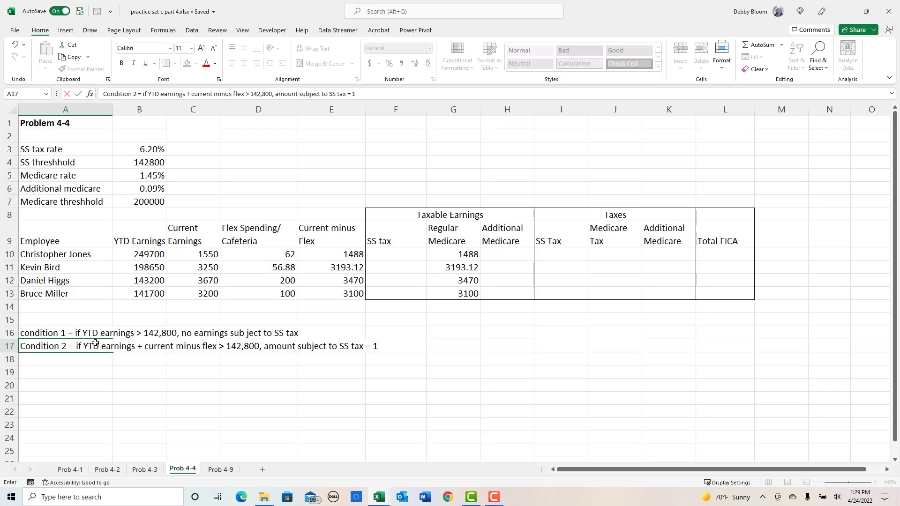
pyautogui.write('.800 - YTD earnings')
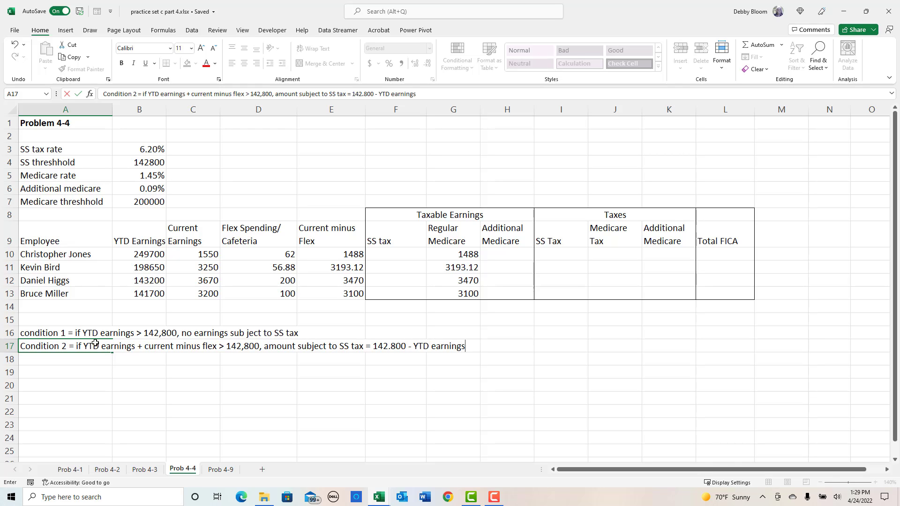
pyautogui.press('Return')
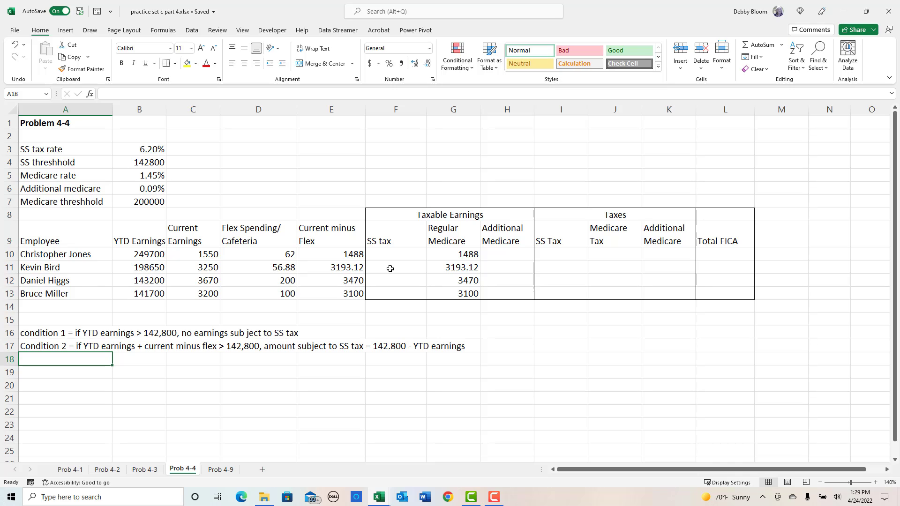
# - Enter in A18 the note "Condition 3 = if TYD earnings + current - flex <= 142,800, then all current minus flex subject to SS tax"
pyautogui.write('Condition ')
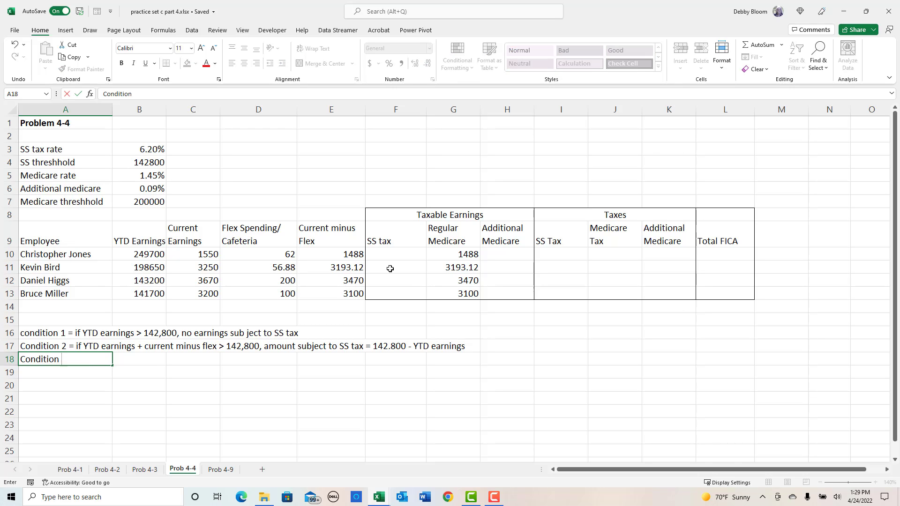
pyautogui.write('3 = if TYD earnings')
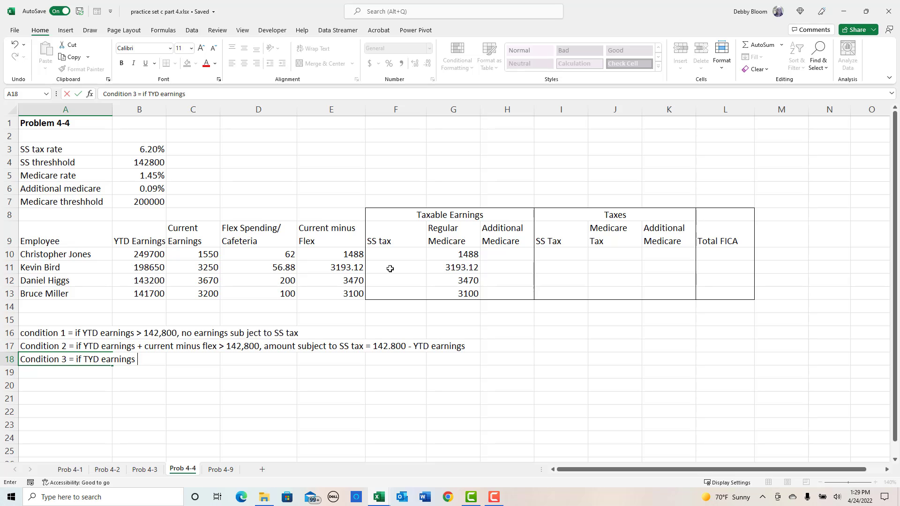
pyautogui.write(' + current - flex <= 142,80021')
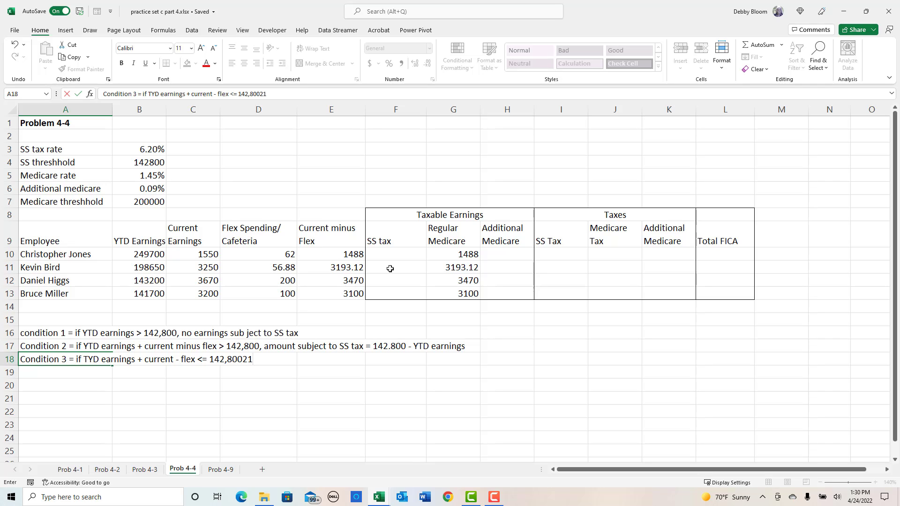
pyautogui.press('BackSpace')
pyautogui.press('BackSpace')
pyautogui.write(', then all current minus ')
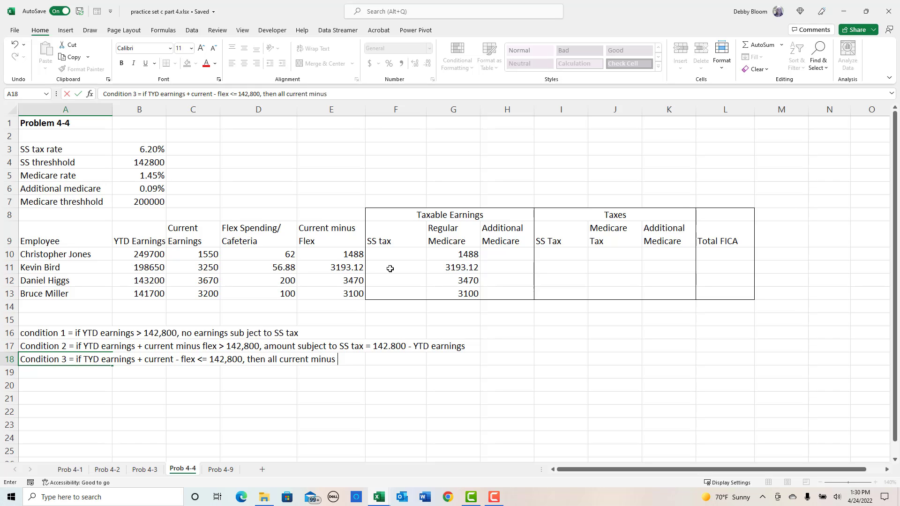
pyautogui.write('flex subject to SS tax')
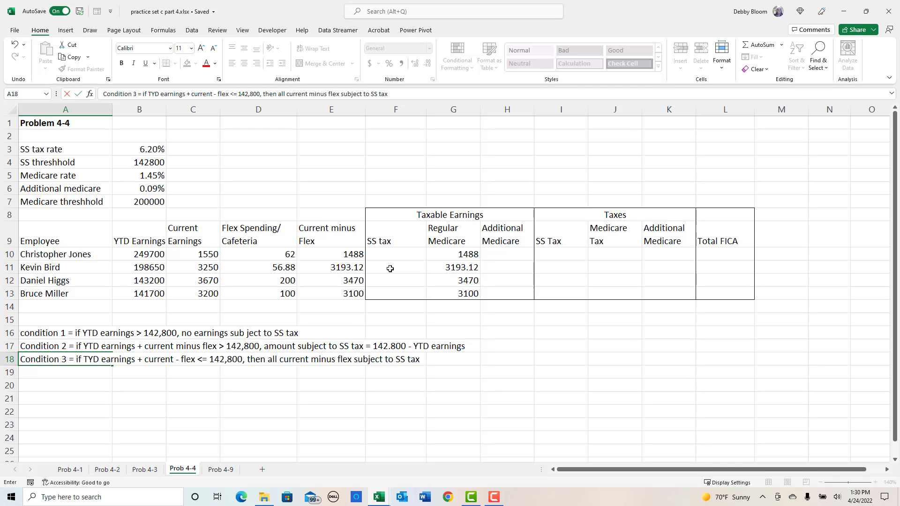
pyautogui.press('Return')
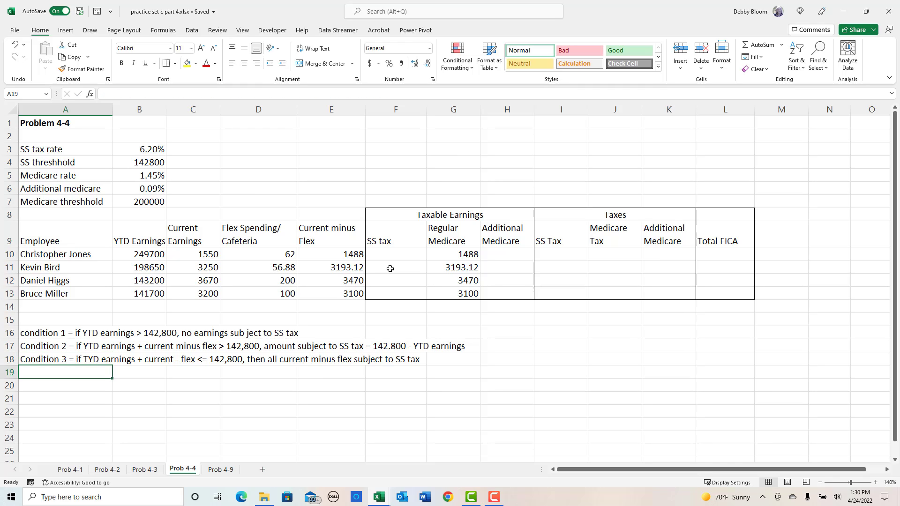
# - Start an IFS function in F10 with first test B10>$B$4 and 0 as the value returned when true
pyautogui.click(409, 258)
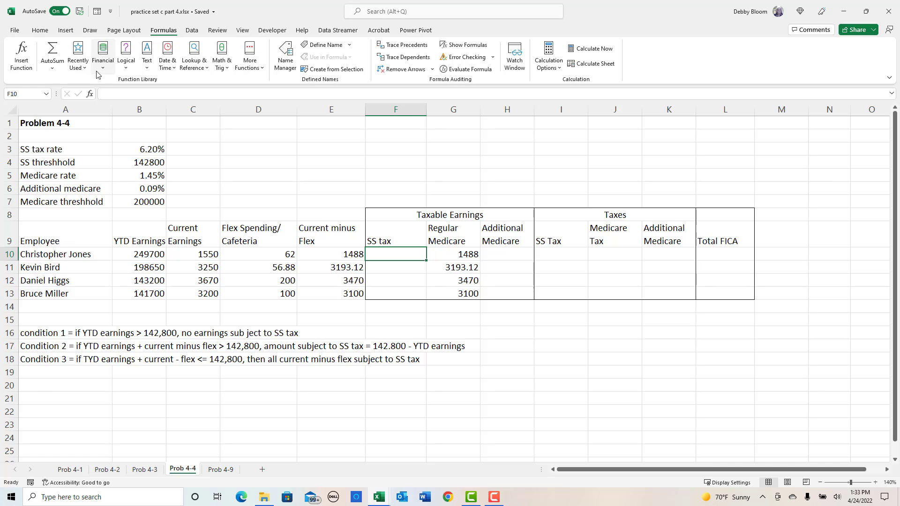
pyautogui.click(126, 69)
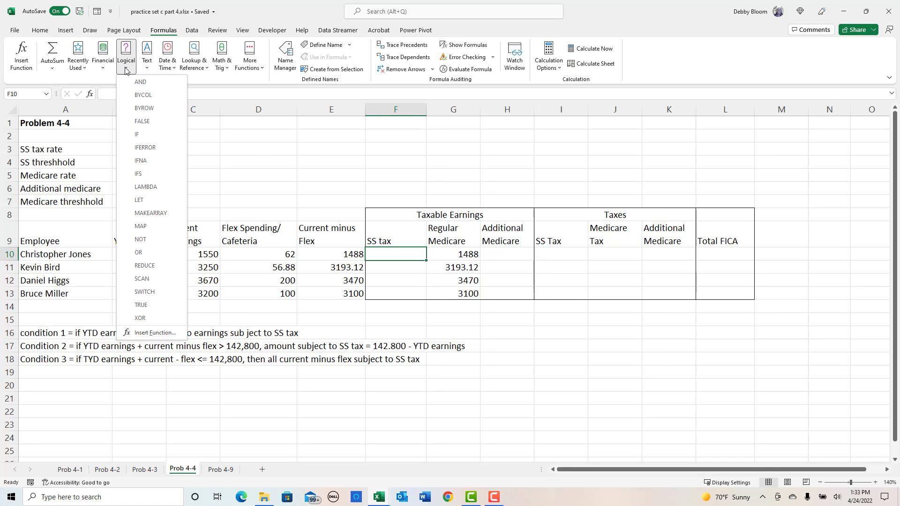
pyautogui.click(152, 174)
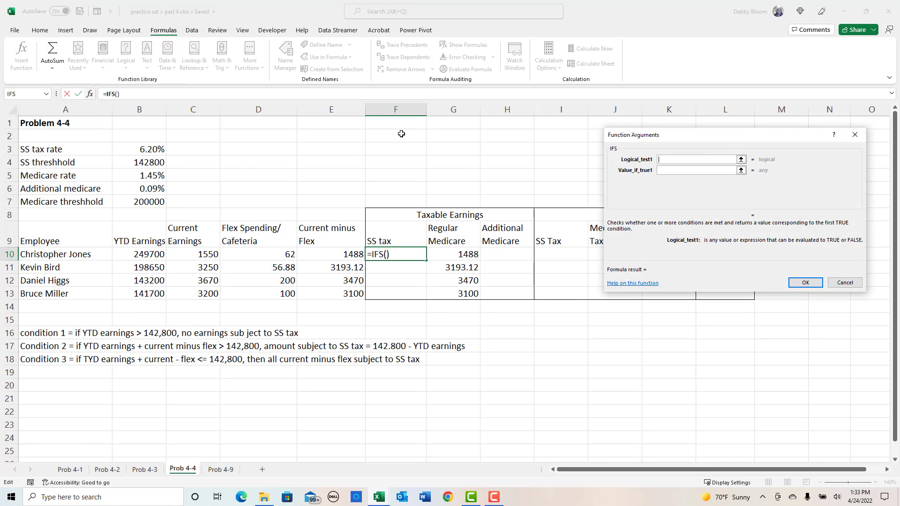
pyautogui.moveTo(743, 139); pyautogui.dragTo(671, 150)
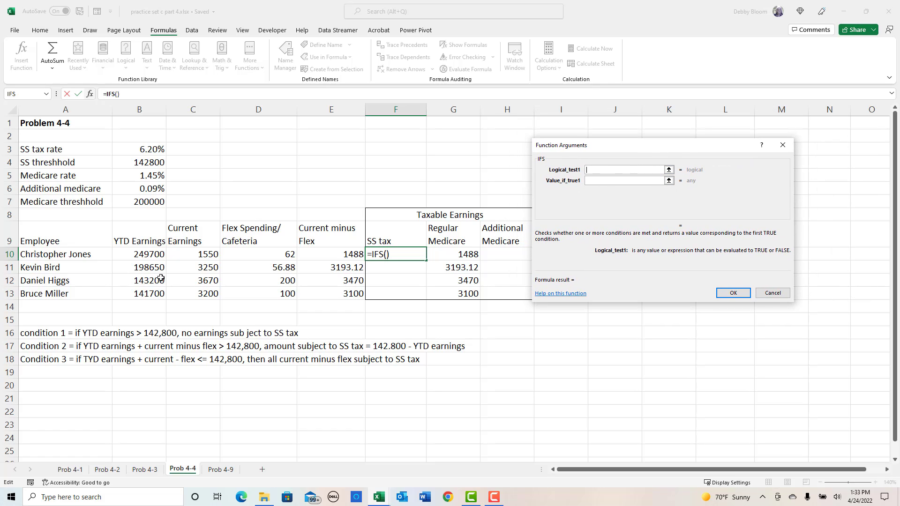
pyautogui.click(126, 254)
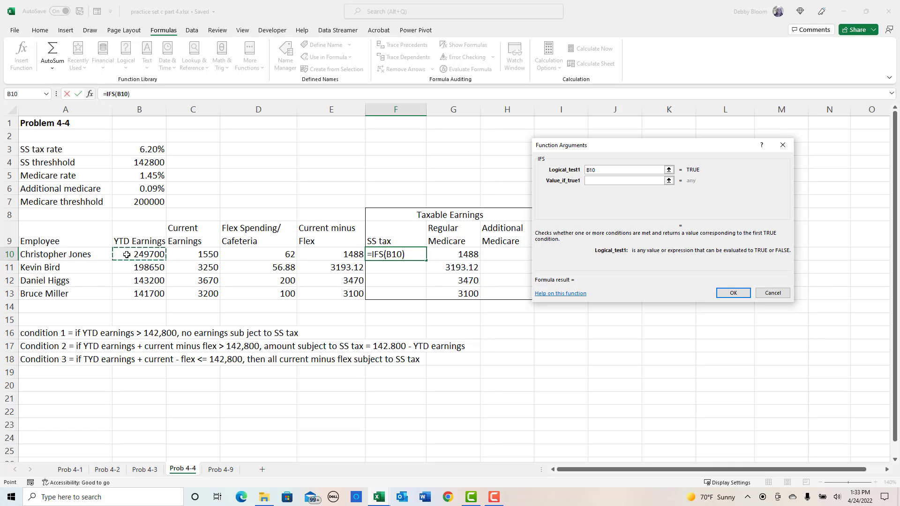
pyautogui.write('>')
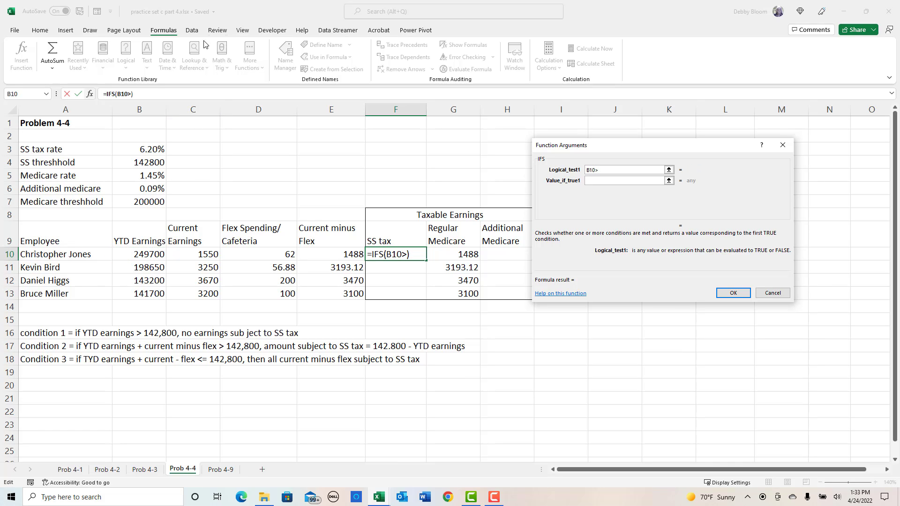
pyautogui.click(134, 162)
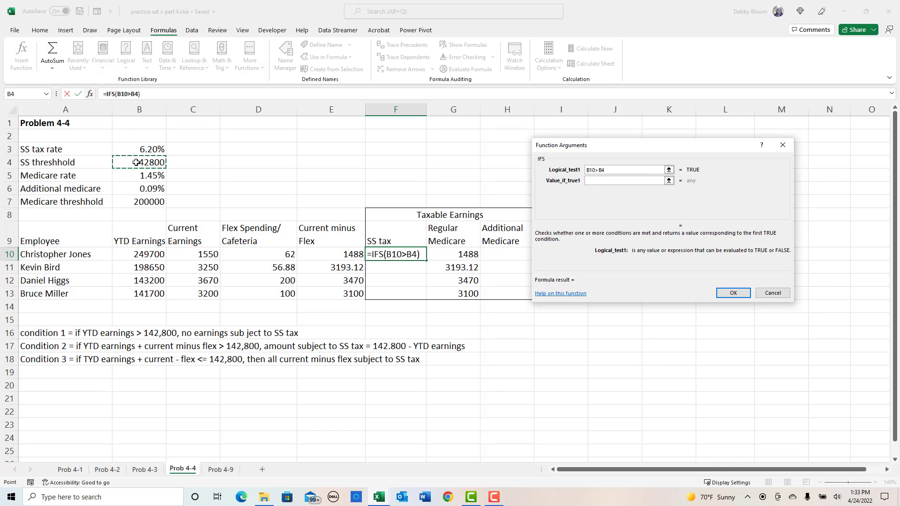
pyautogui.press('F4')
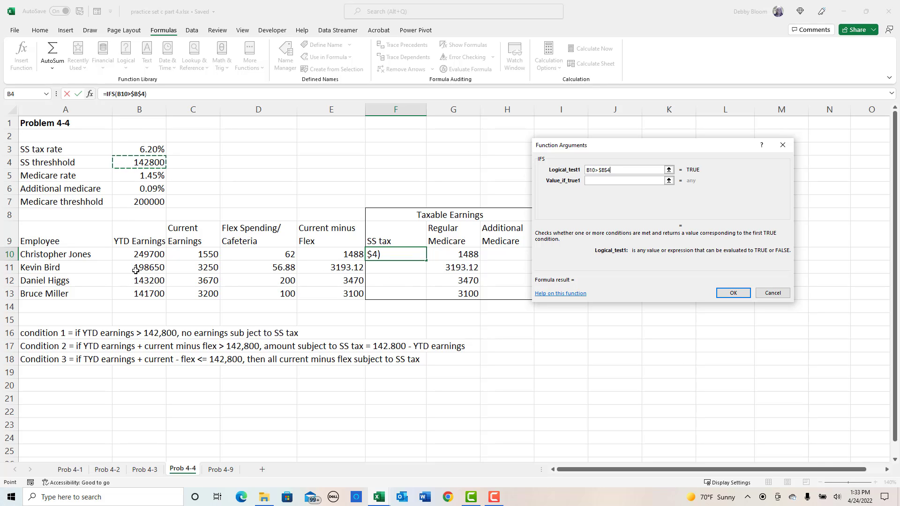
pyautogui.click(605, 182)
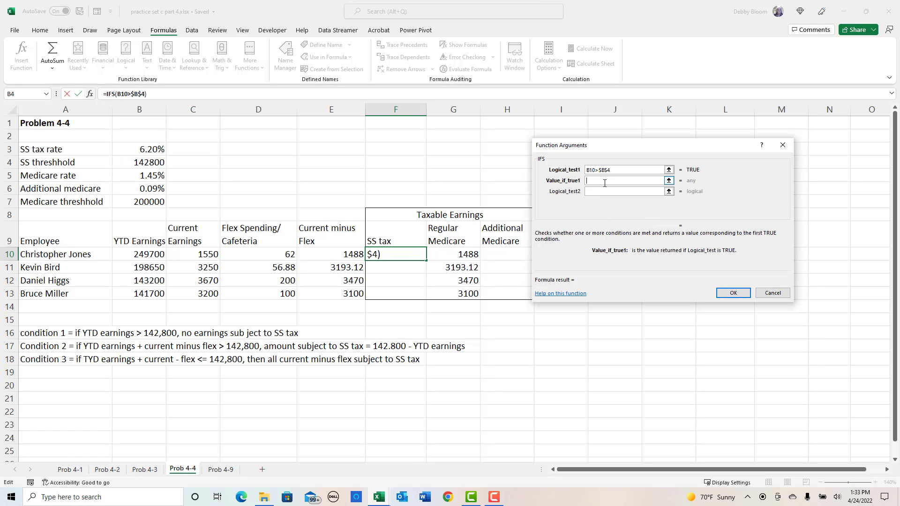
pyautogui.write('0')
# - Enter (B10+E10)>$B$4 as the second logical test of the IFS function
pyautogui.click(606, 192)
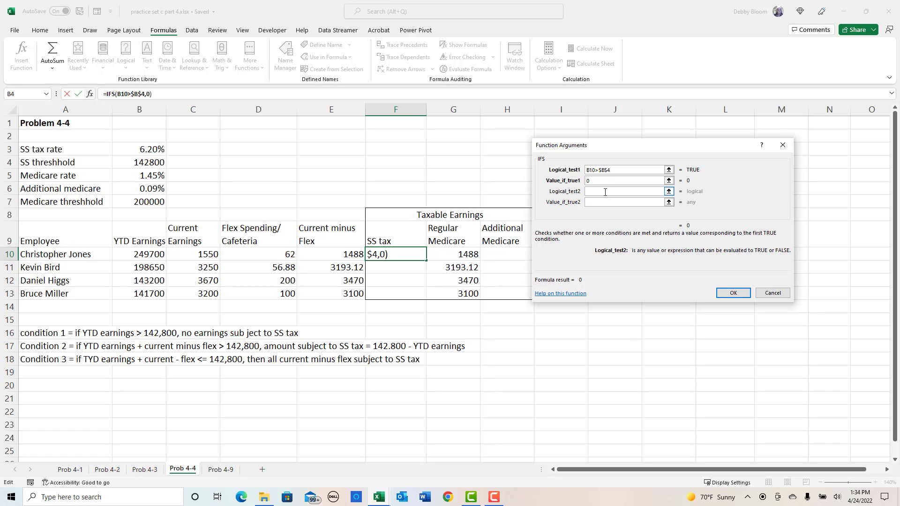
pyautogui.write('(')
pyautogui.click(146, 252)
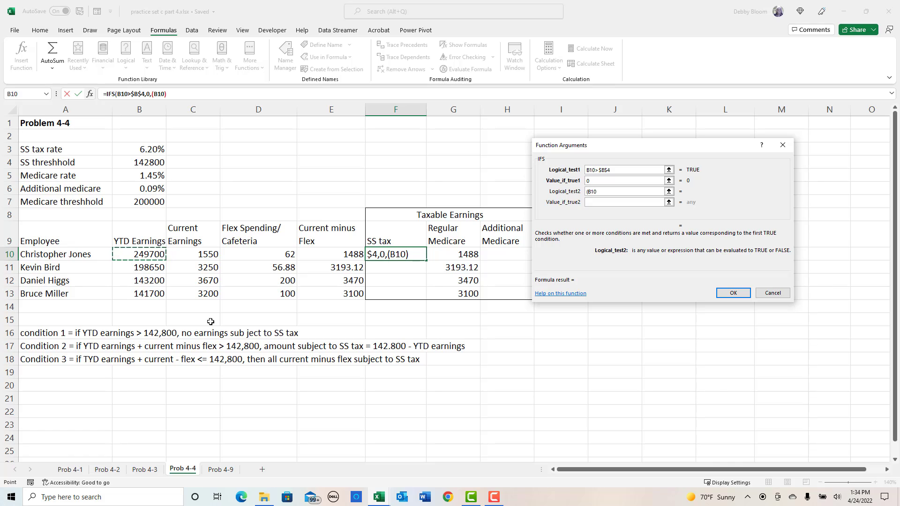
pyautogui.write('+')
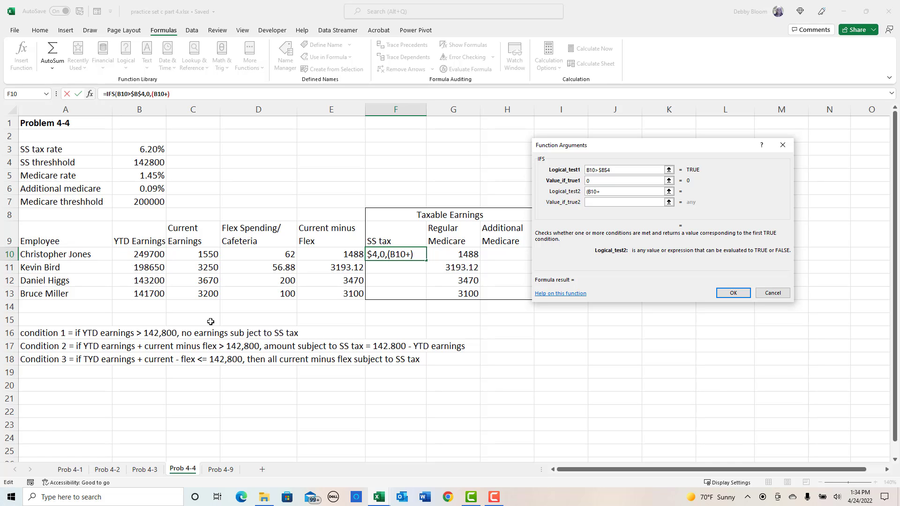
pyautogui.click(346, 255)
pyautogui.write(')')
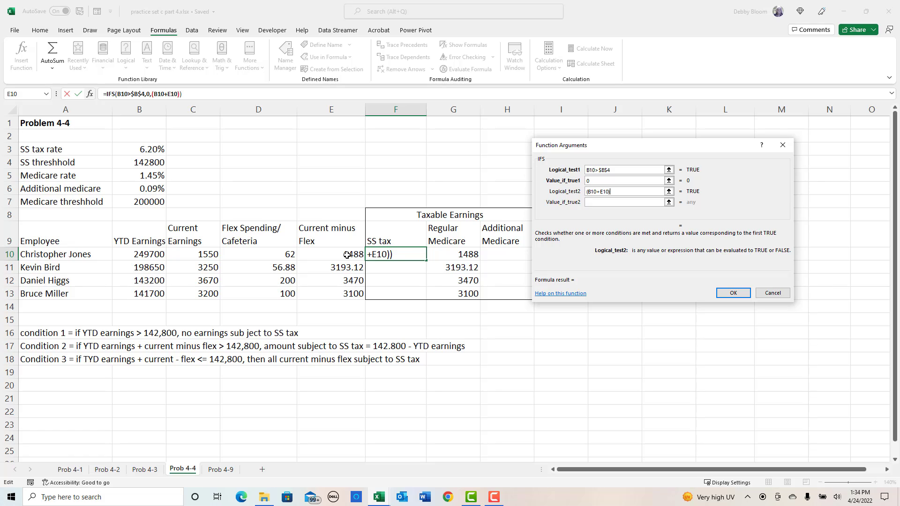
pyautogui.write('>')
pyautogui.click(133, 162)
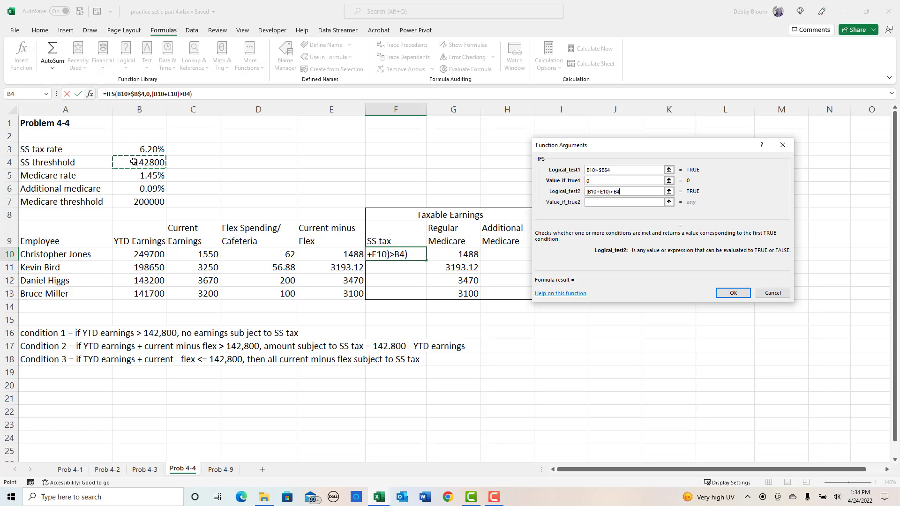
pyautogui.press('F4')
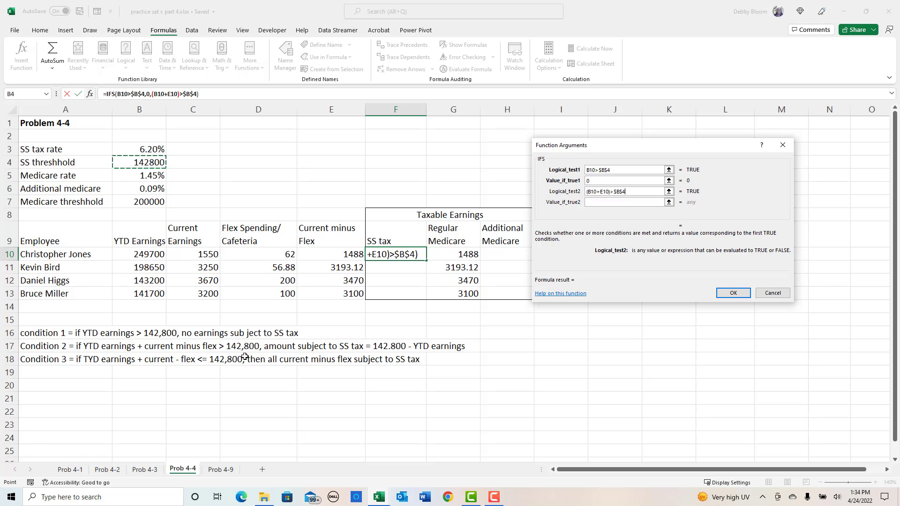
# - Set the IFS function's second value if true to $B$4-B10
pyautogui.click(602, 202)
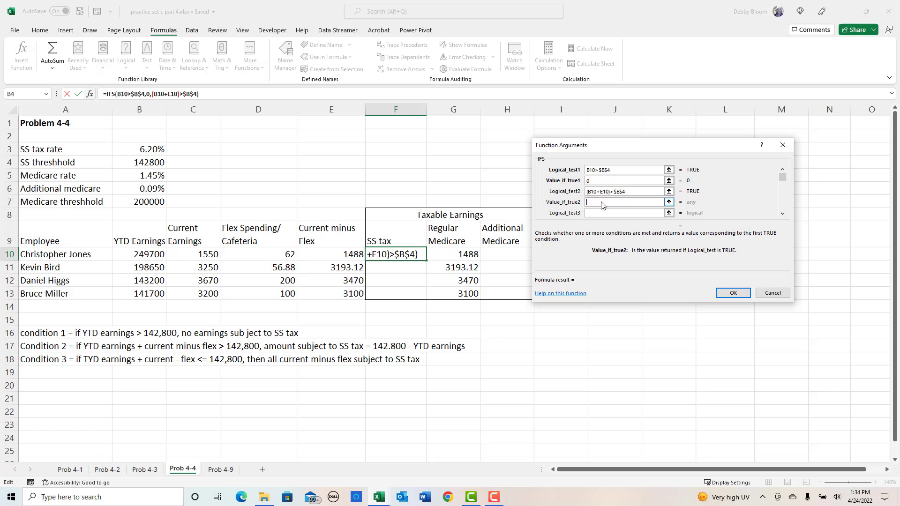
pyautogui.click(134, 161)
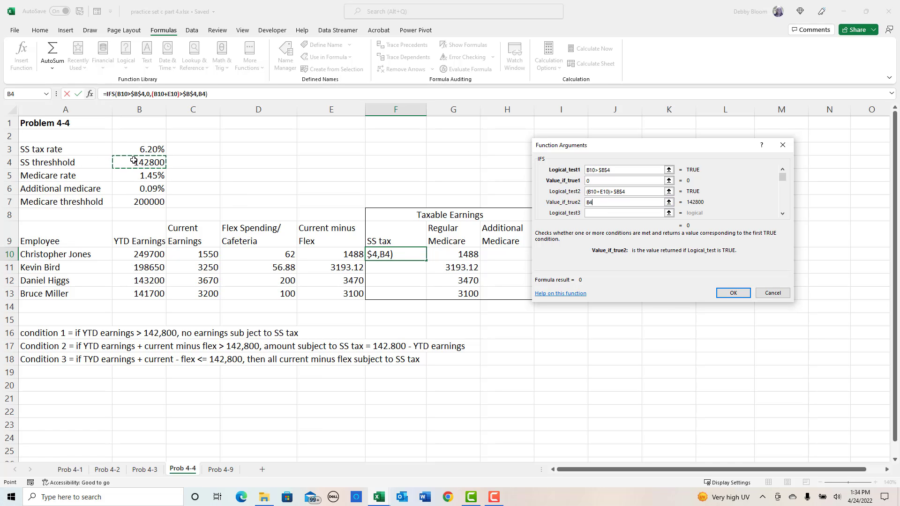
pyautogui.press('F4')
pyautogui.write('-')
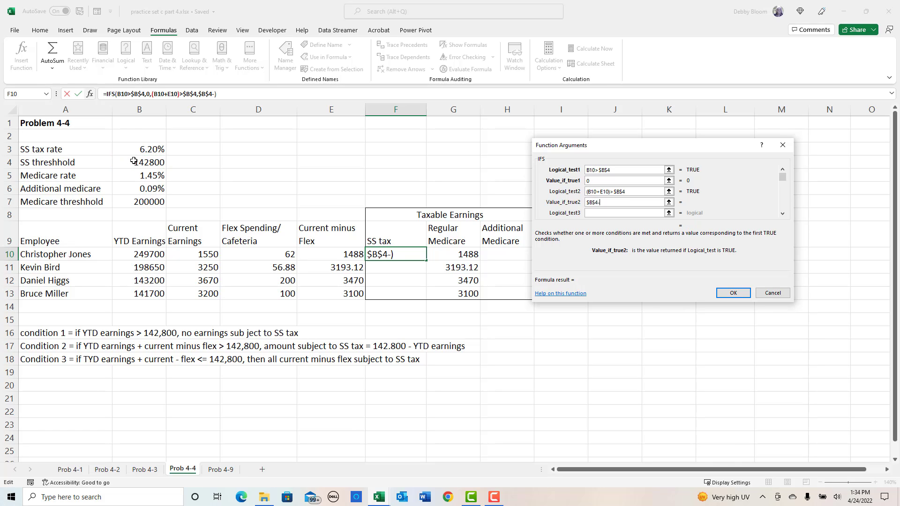
pyautogui.click(129, 255)
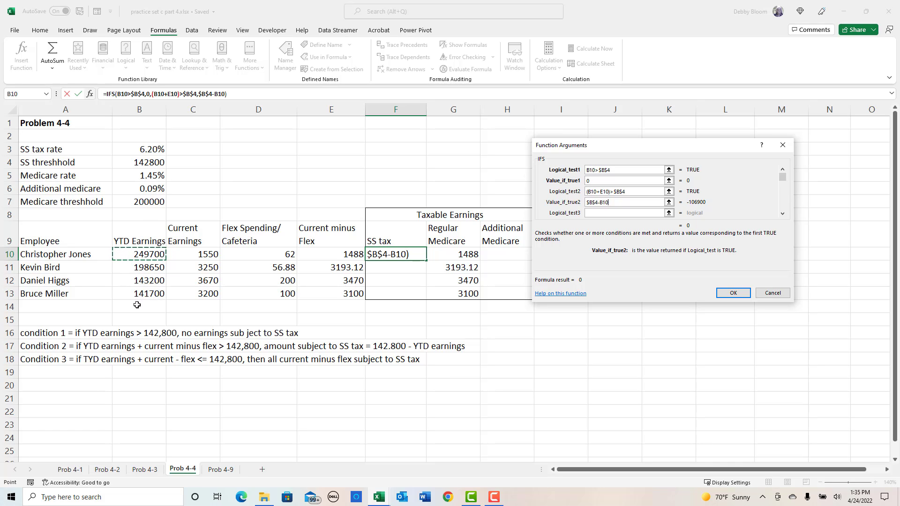
# - Enter (B10+E10)<=B4 as the third logical test of the IFS function
pyautogui.click(603, 214)
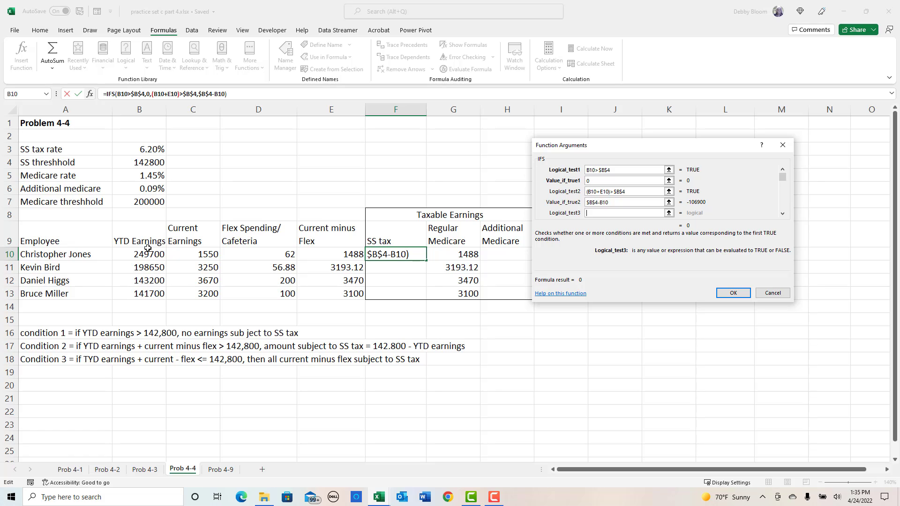
pyautogui.write('(')
pyautogui.click(148, 254)
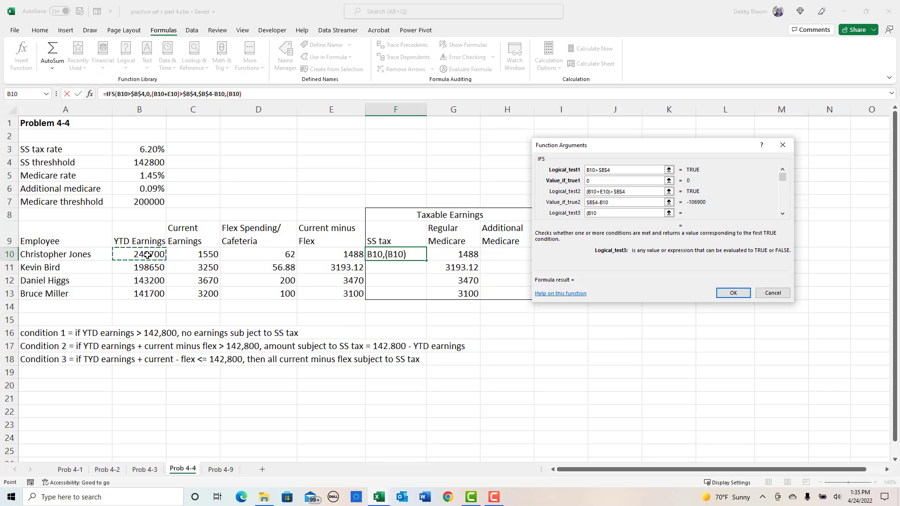
pyautogui.write('+')
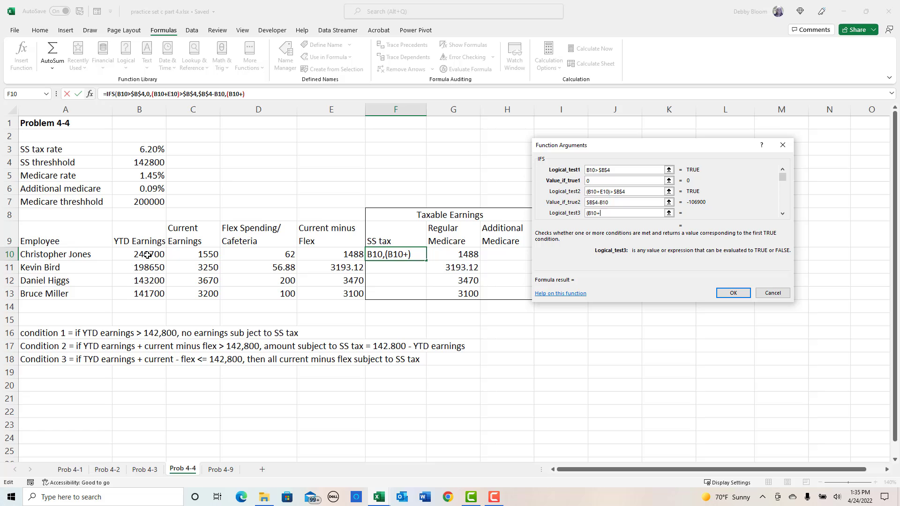
pyautogui.click(340, 254)
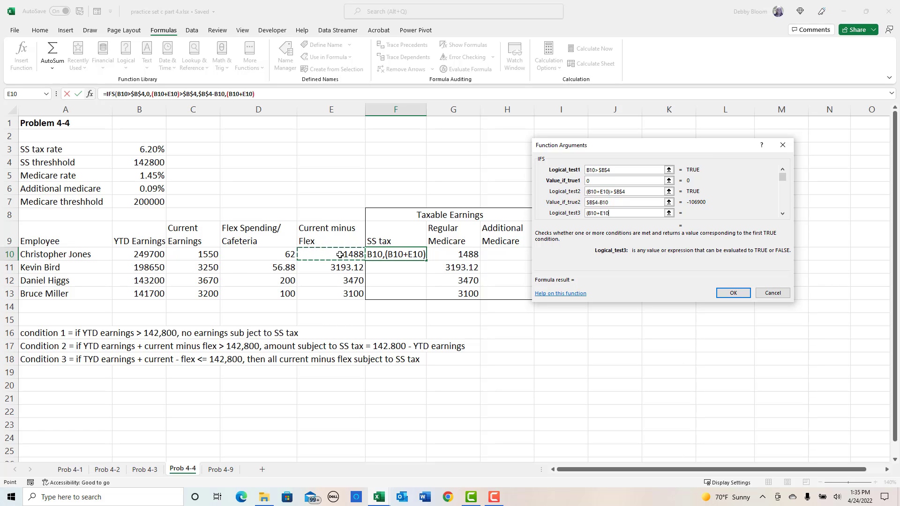
pyautogui.write(')')
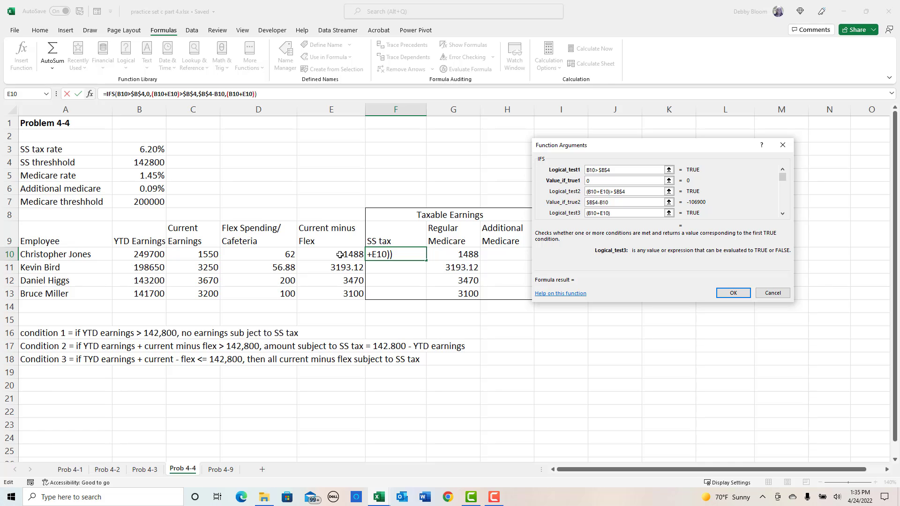
pyautogui.write('<=')
pyautogui.click(124, 167)
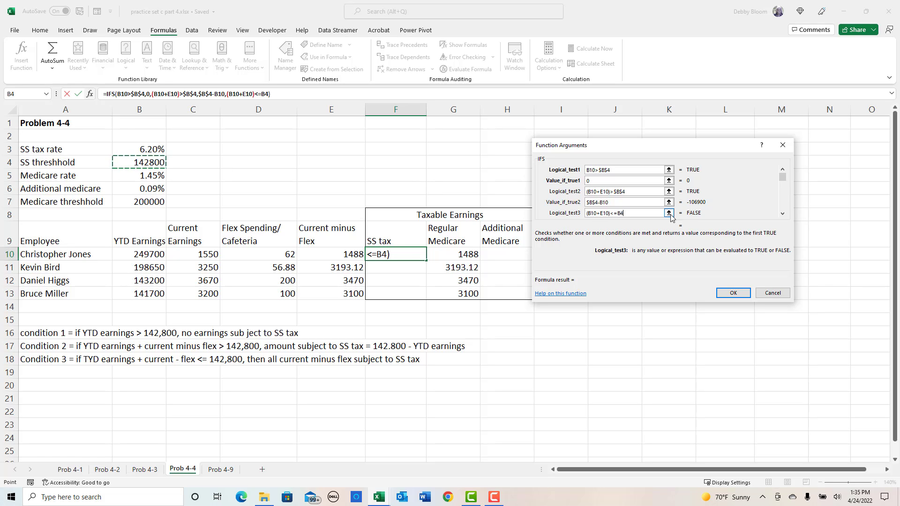
# - Set the IFS function's third value if true to E10, accept the formula, and fill it down from F10 to F13
pyautogui.click(782, 214)
pyautogui.click(782, 213)
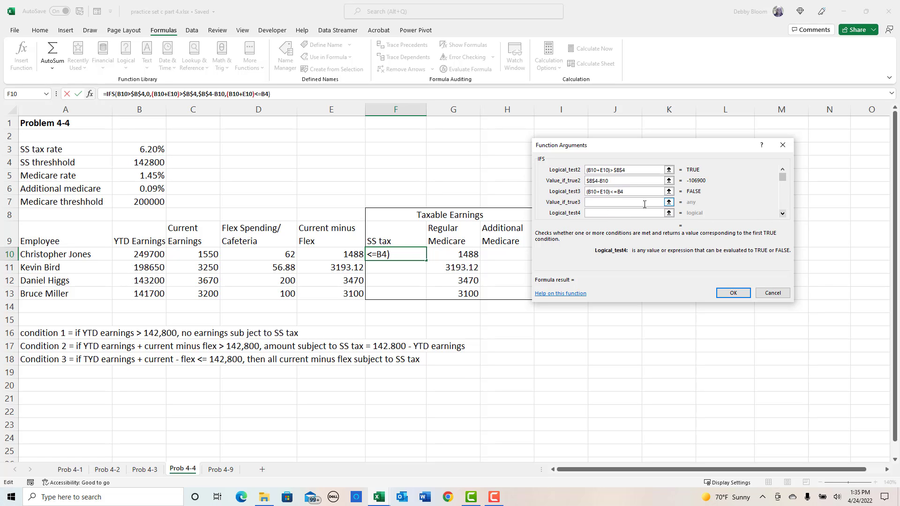
pyautogui.click(590, 205)
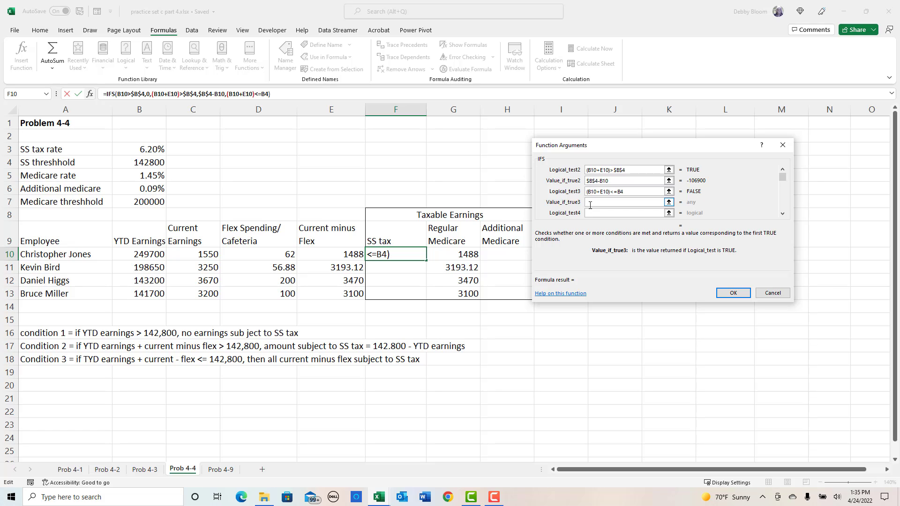
pyautogui.click(308, 254)
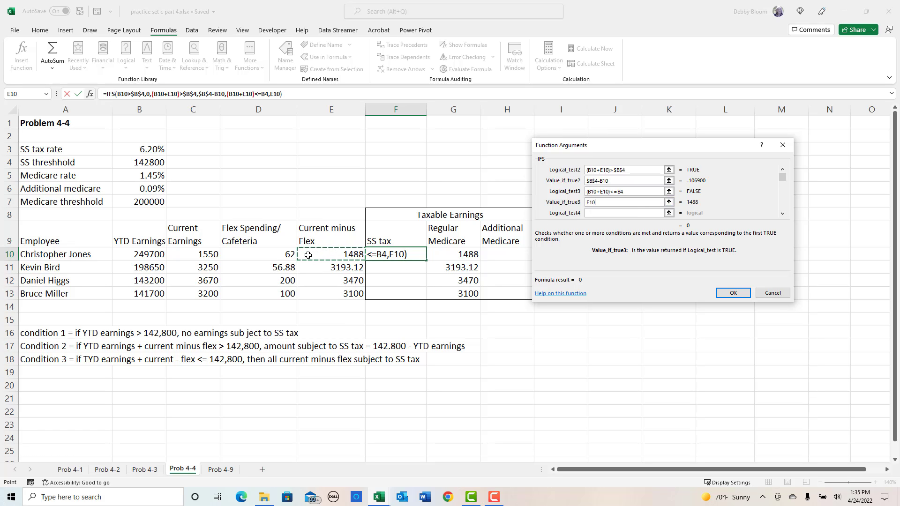
pyautogui.press('Return')
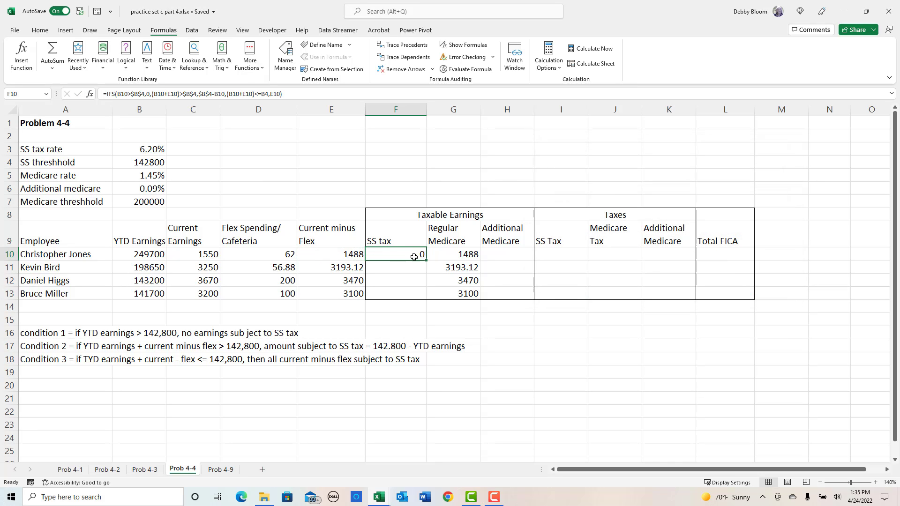
pyautogui.moveTo(426, 260); pyautogui.dragTo(428, 300)
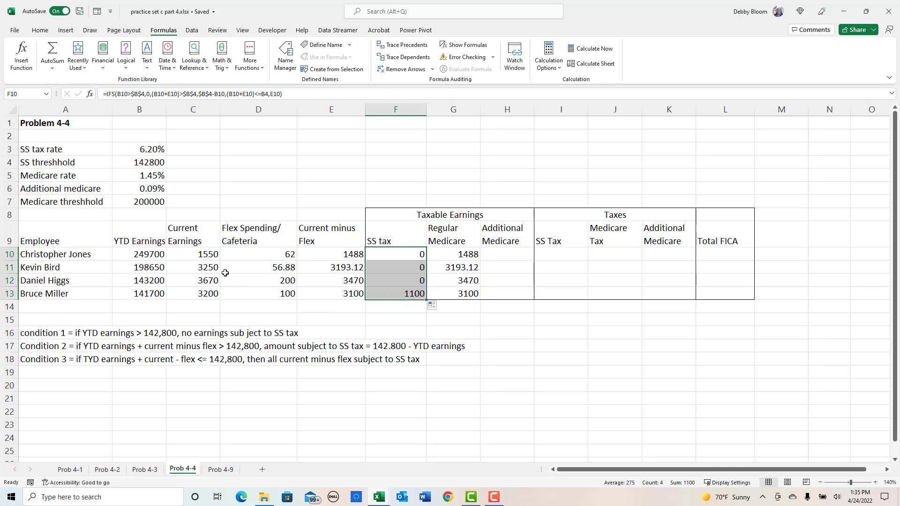
# - Check the SS taxable earnings in F10:F13 against each employee's YTD earnings and current minus flex amounts
pyautogui.moveTo(129, 257); pyautogui.dragTo(123, 282)
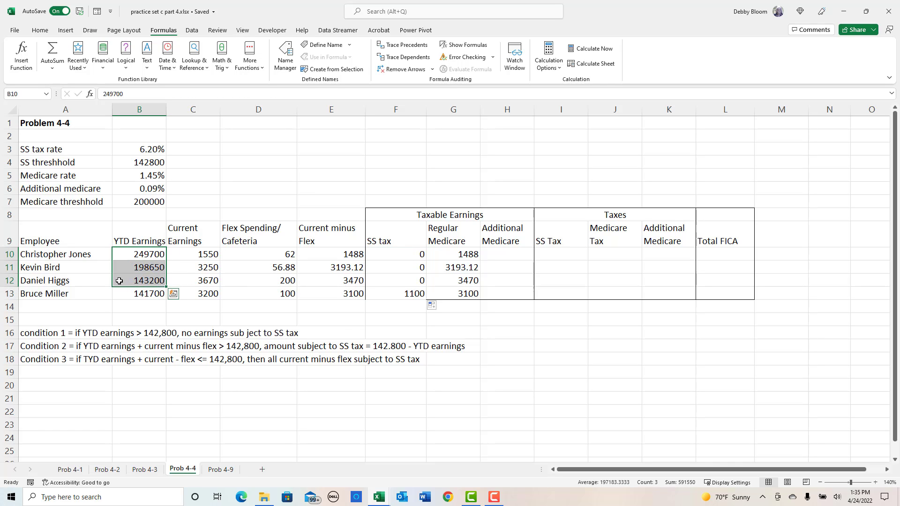
pyautogui.click(119, 281)
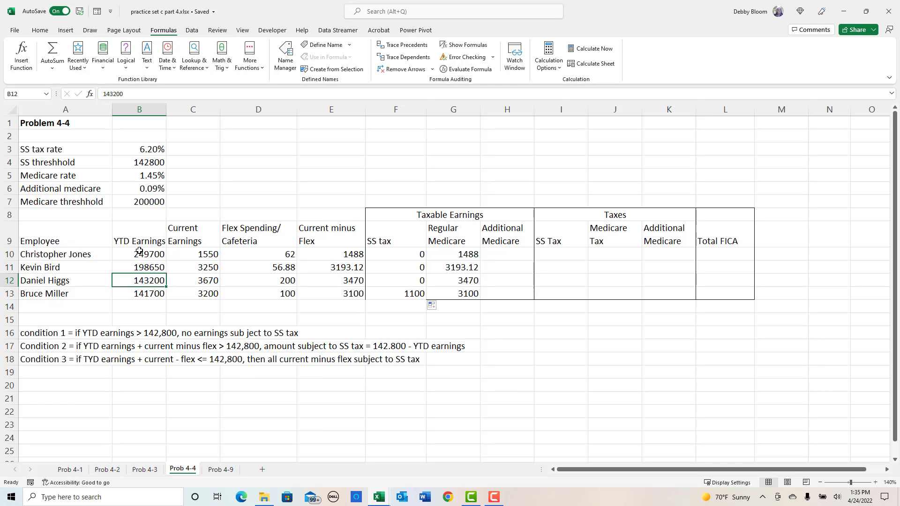
pyautogui.moveTo(139, 254); pyautogui.dragTo(139, 281)
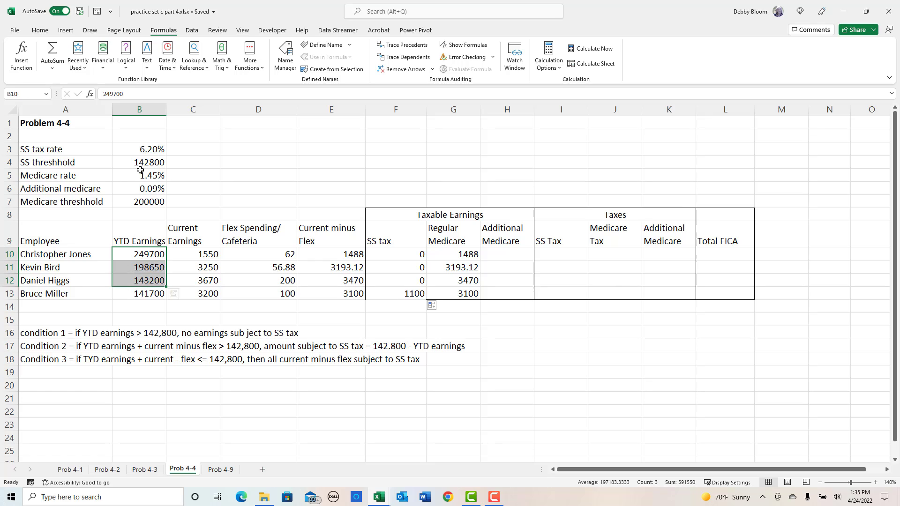
pyautogui.click(415, 248)
pyautogui.moveTo(414, 248); pyautogui.dragTo(414, 282)
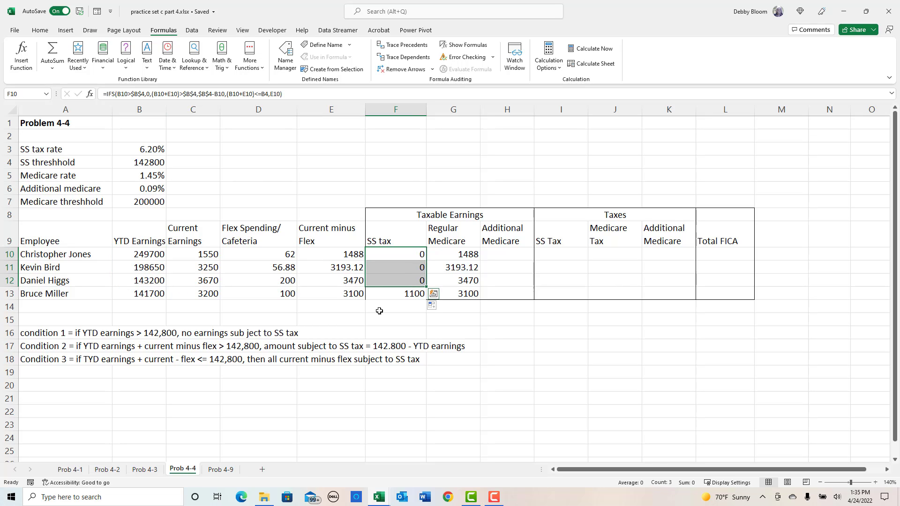
pyautogui.click(141, 295)
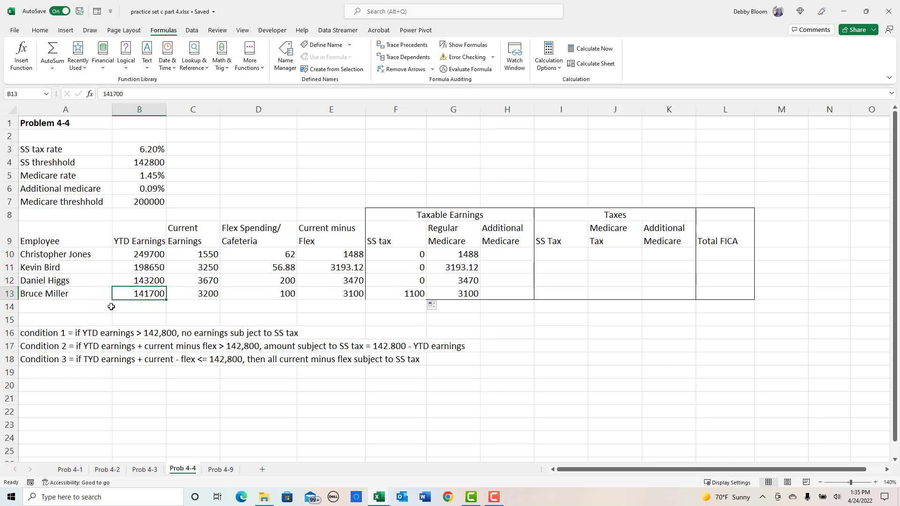
pyautogui.click(326, 296)
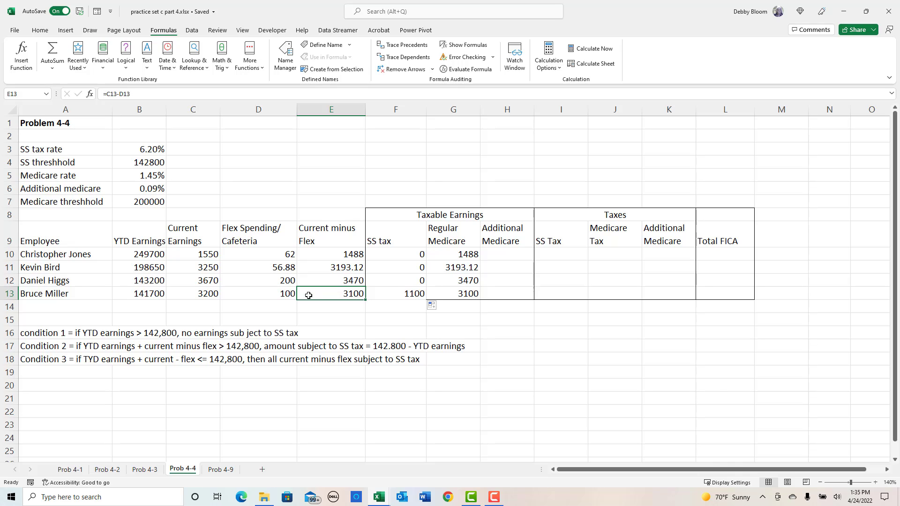
pyautogui.click(144, 292)
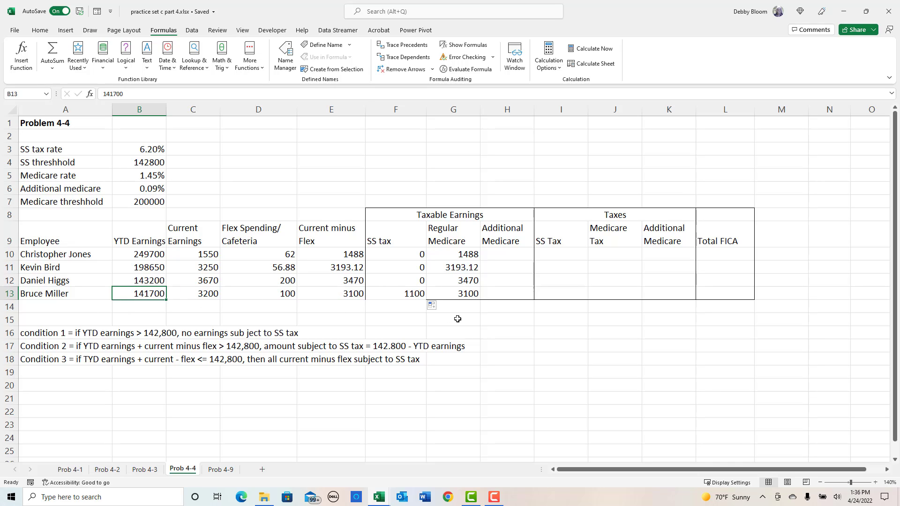
pyautogui.click(400, 292)
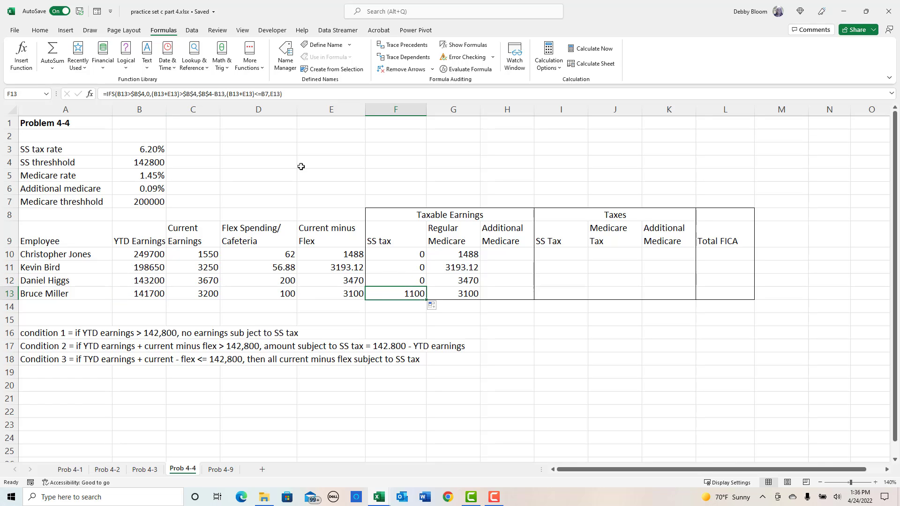
# - Apply a bottom border to F13 in the SS tax column of Taxable Earnings
pyautogui.click(35, 32)
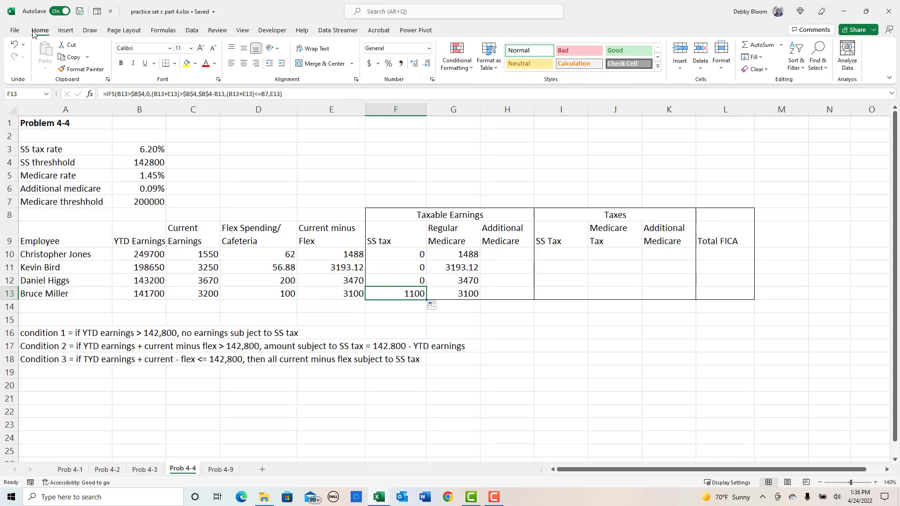
pyautogui.click(168, 64)
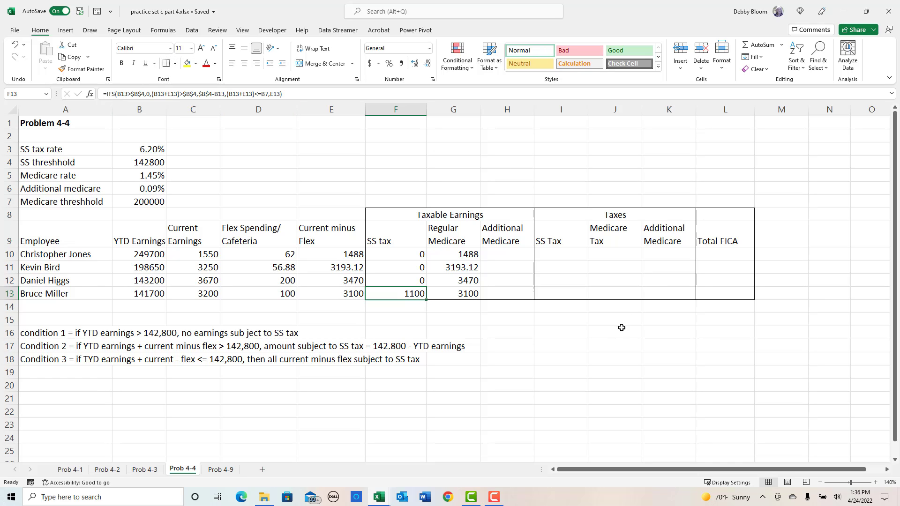
pyautogui.click(517, 258)
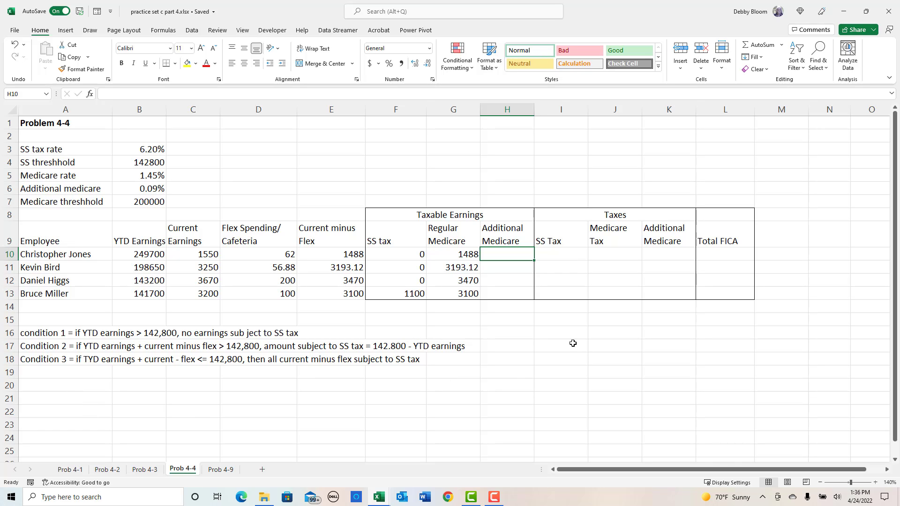
# - Enter the heading "SS tax" in A15 above the three condition notes
pyautogui.click(76, 321)
pyautogui.write('S')
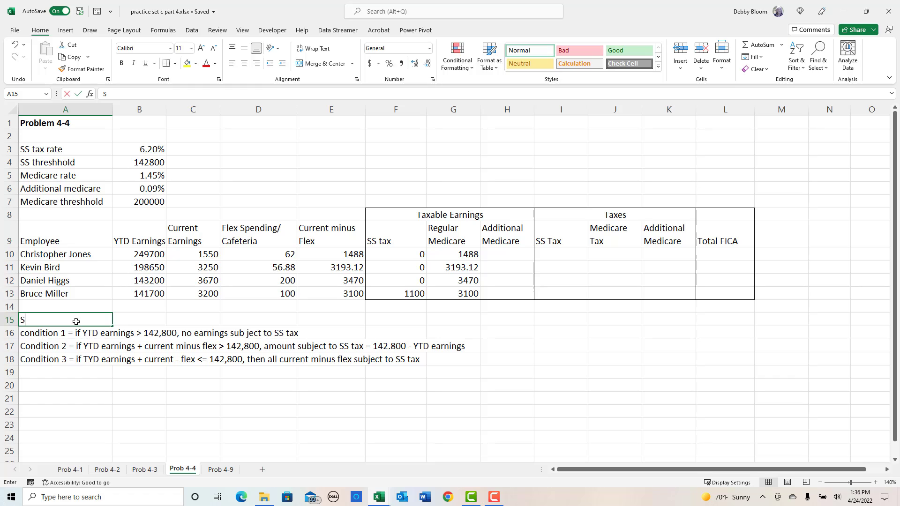
pyautogui.write('S tax')
pyautogui.press('Return')
pyautogui.press('Return')
pyautogui.press('Return')
pyautogui.press('Return')
pyautogui.press('Return')
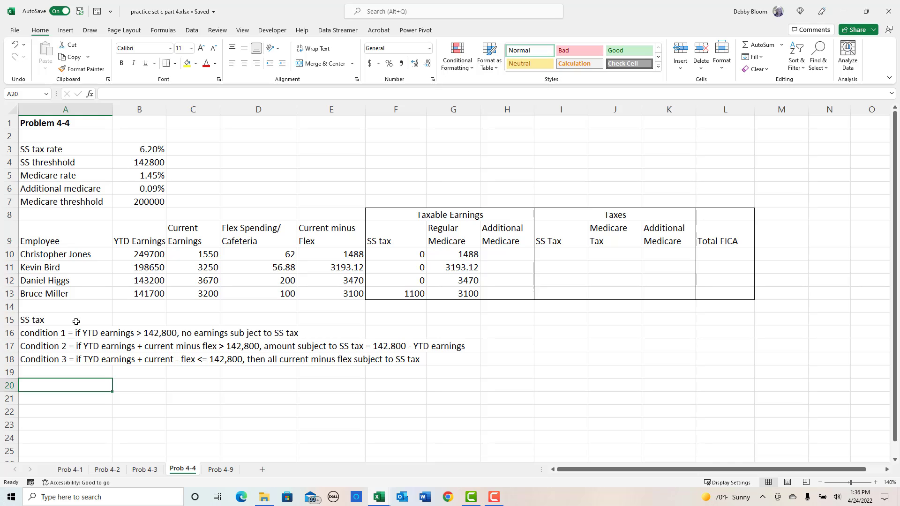
# - Enter the heading "Additional medicare" in A20 below the SS tax conditions
pyautogui.write('Additional')
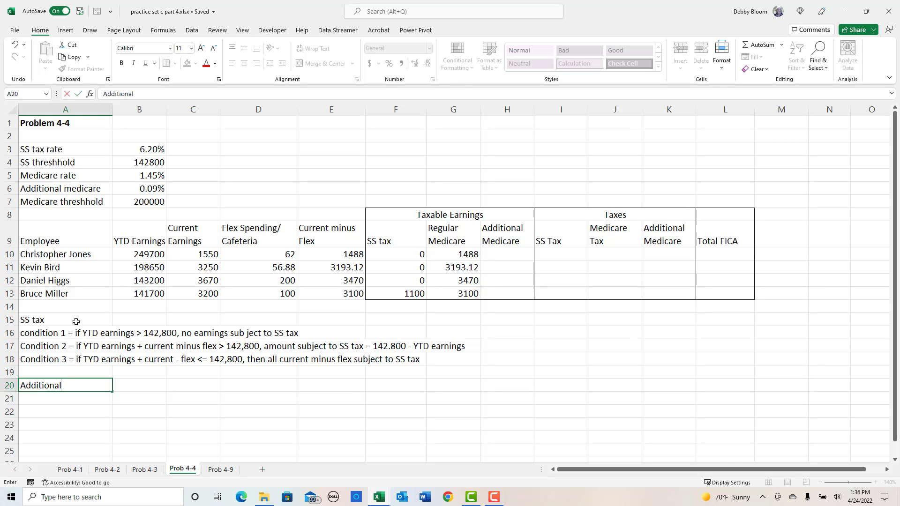
pyautogui.write(' medicare')
pyautogui.press('Return')
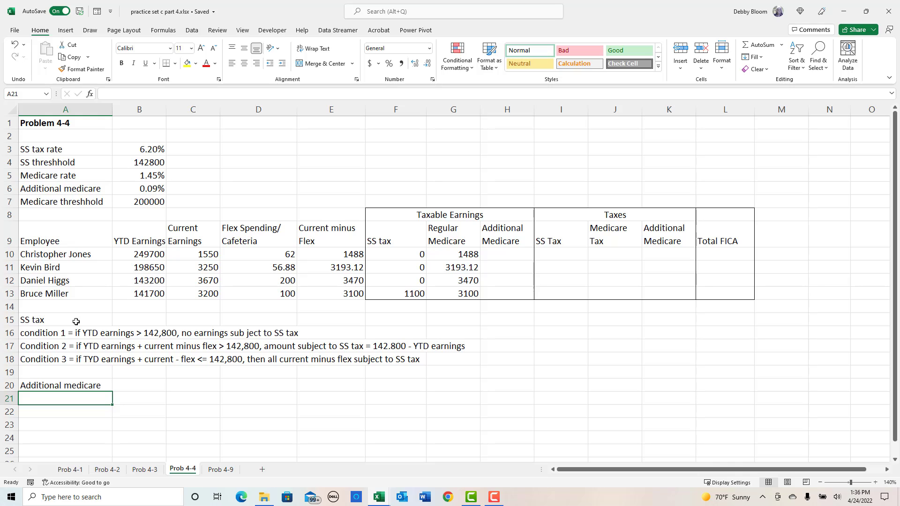
# - Enter in A21 the note "Condition 1 = if YTD earnings > 200,000; all current minus flex subject to additional .9%"
pyautogui.write('C')
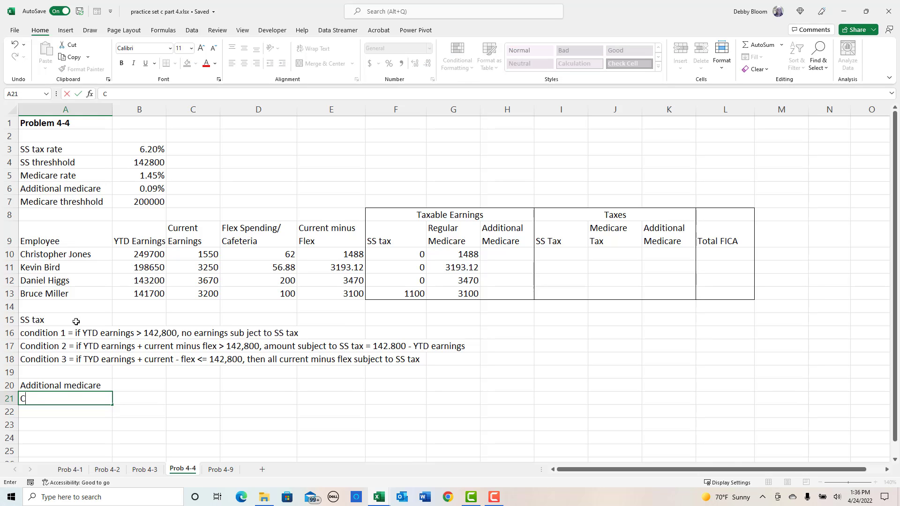
pyautogui.write('ondition 1 = if YTD earnings ')
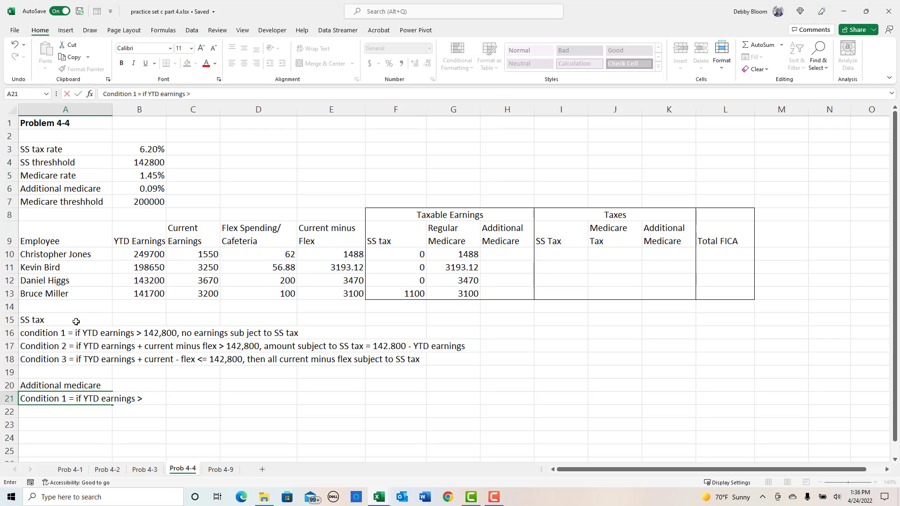
pyautogui.write('> 200,000; all cu')
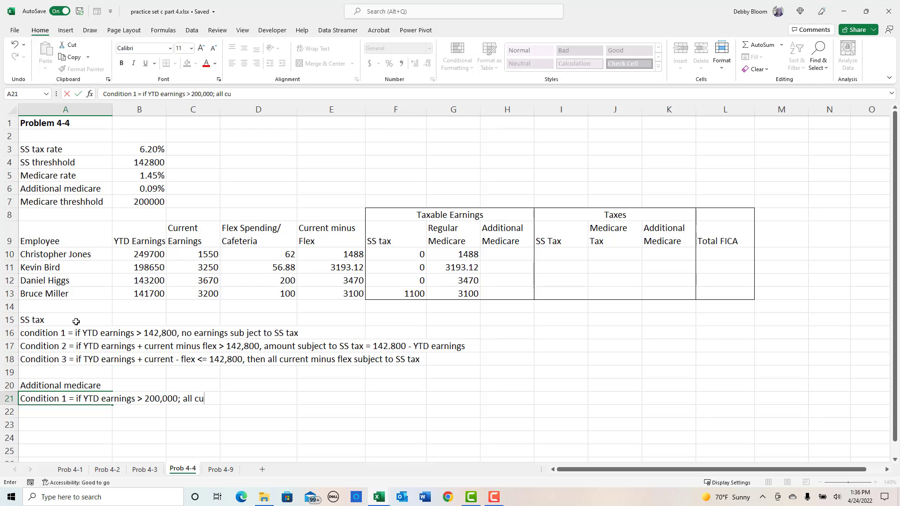
pyautogui.write('rrent minus fle')
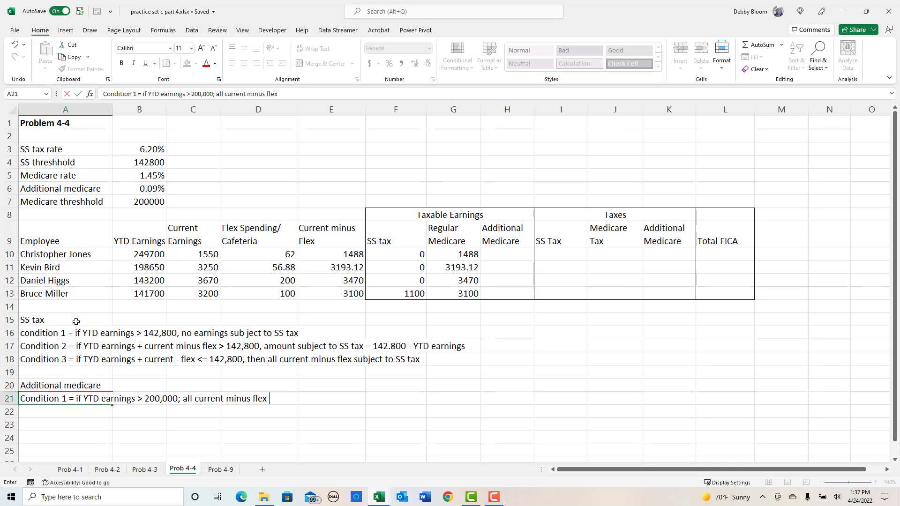
pyautogui.write('x subject to additi')
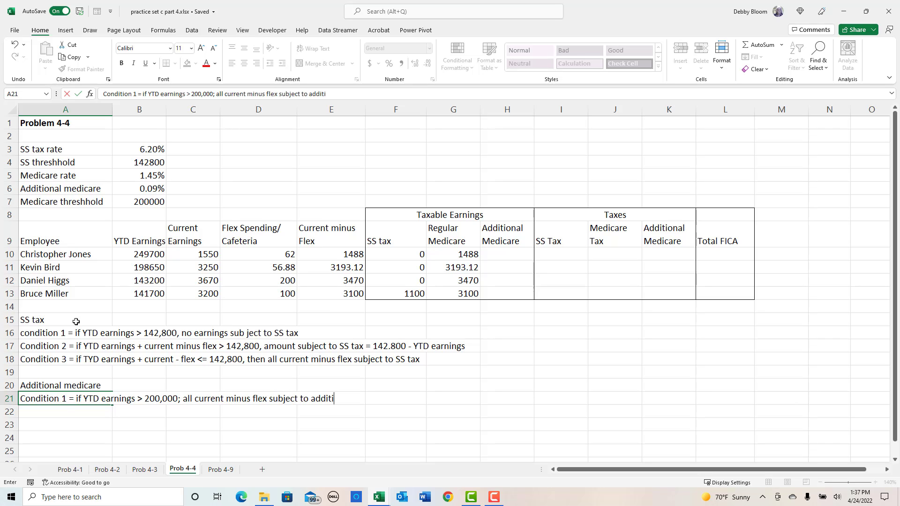
pyautogui.write('onal .9%')
pyautogui.press('Return')
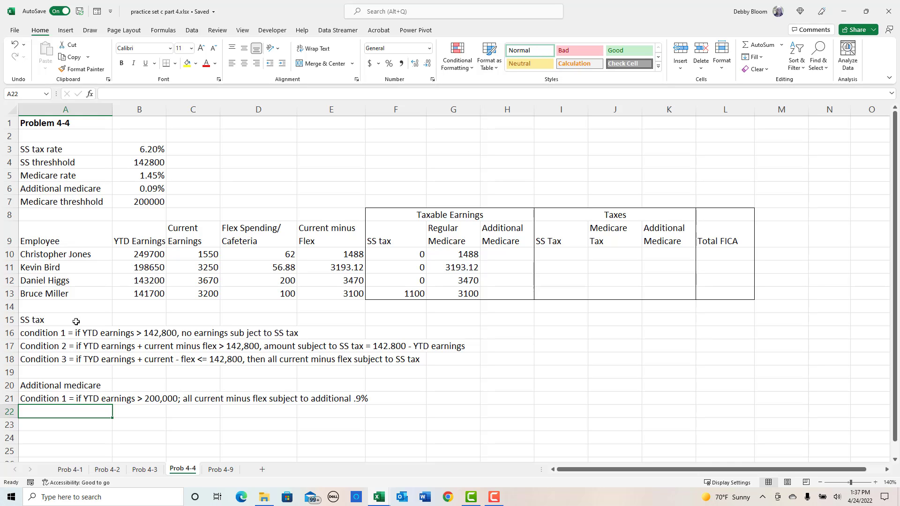
# - Enter in A22 "Contition 2 = If YTD earnings + current - flex > 200,000, then TYD earnings + current - 200,000 is amount subject to tax"
pyautogui.write('Contitio')
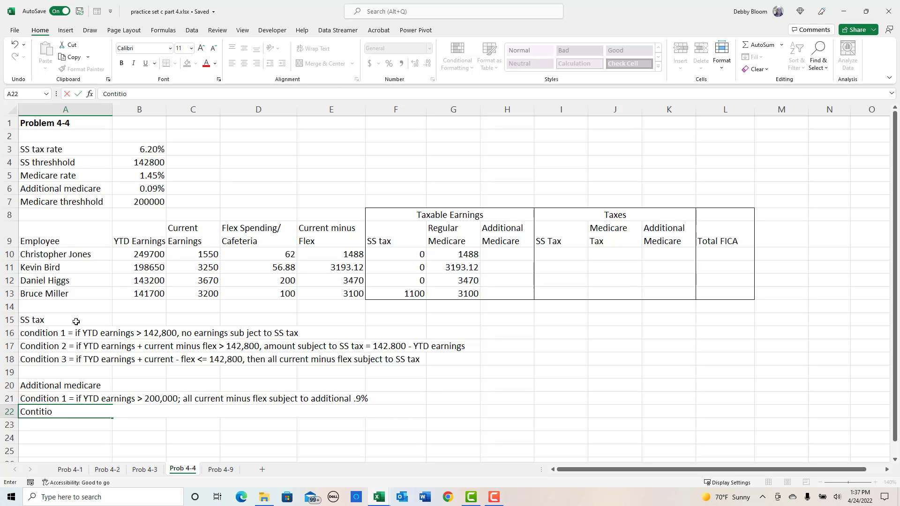
pyautogui.write('n 2 = If YTD earnings')
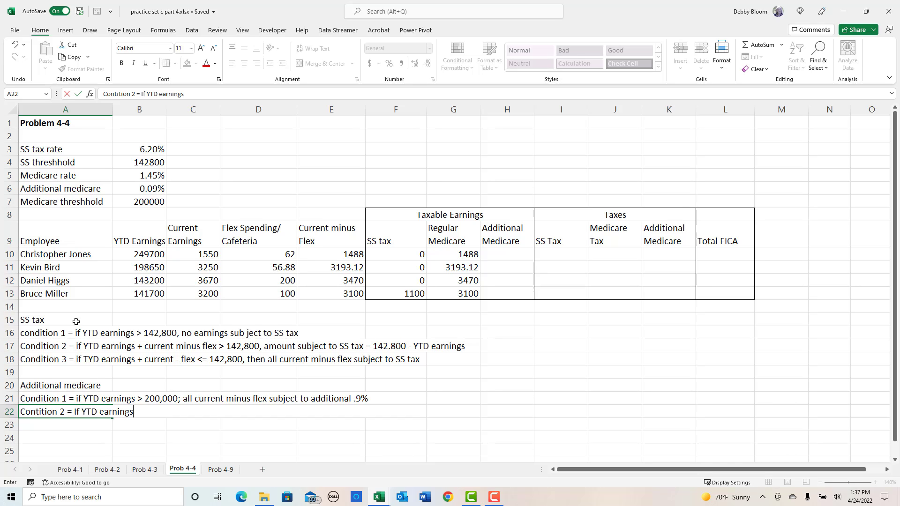
pyautogui.write(' + current - flex > 200')
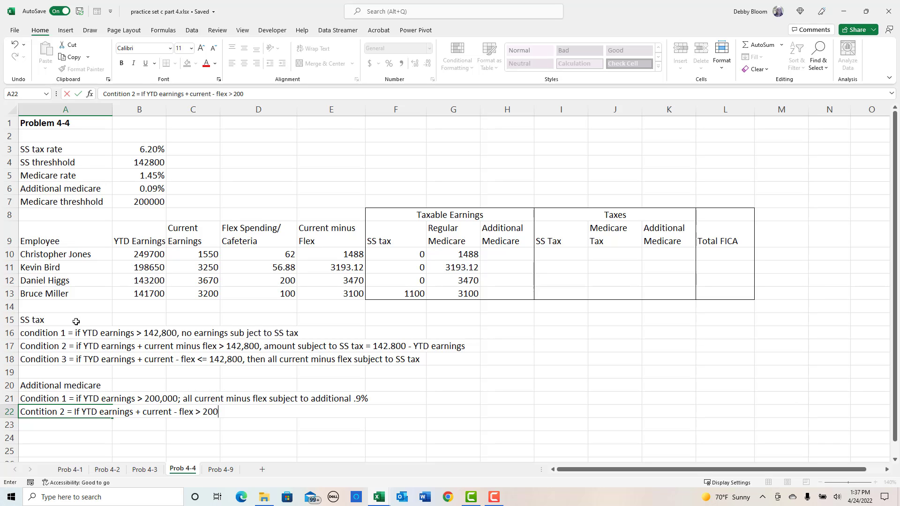
pyautogui.write(',000, then TYD')
pyautogui.write('earnings')
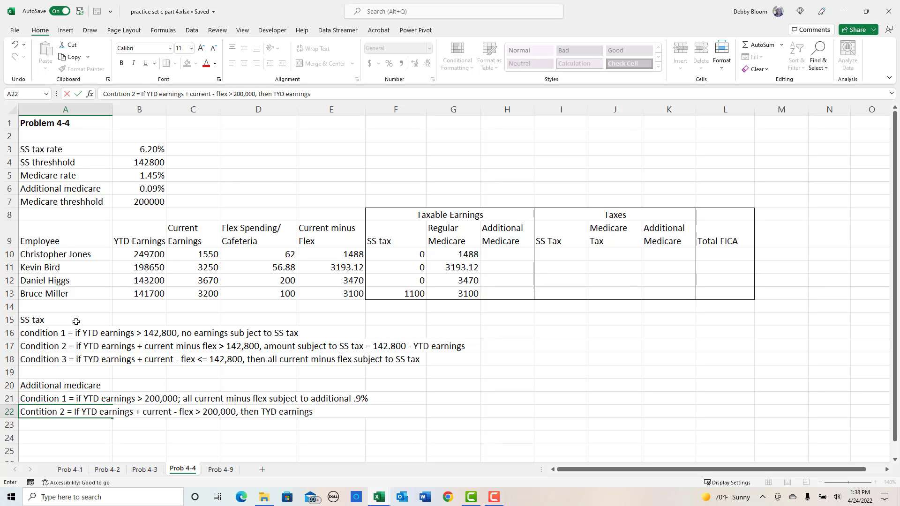
pyautogui.write(' + current')
pyautogui.write('- 200,000')
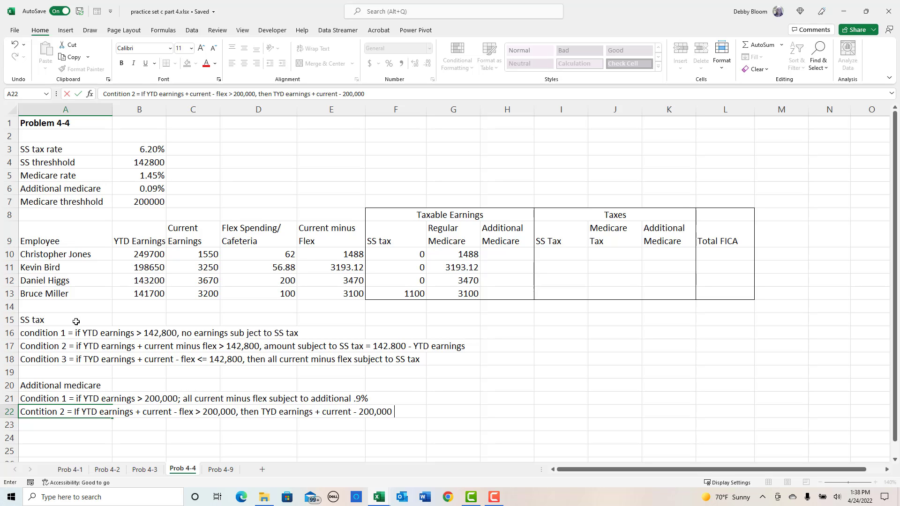
pyautogui.write(' is amount subject to')
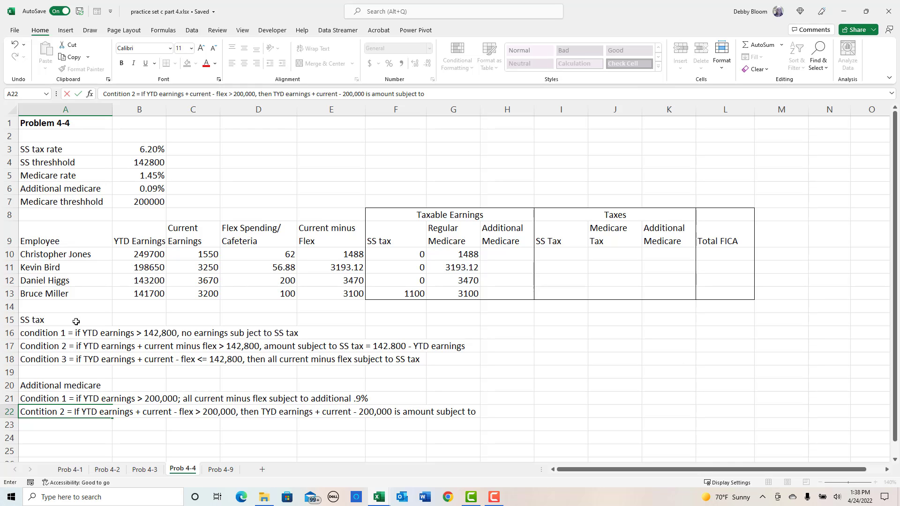
pyautogui.write(' tax')
pyautogui.press('Return')
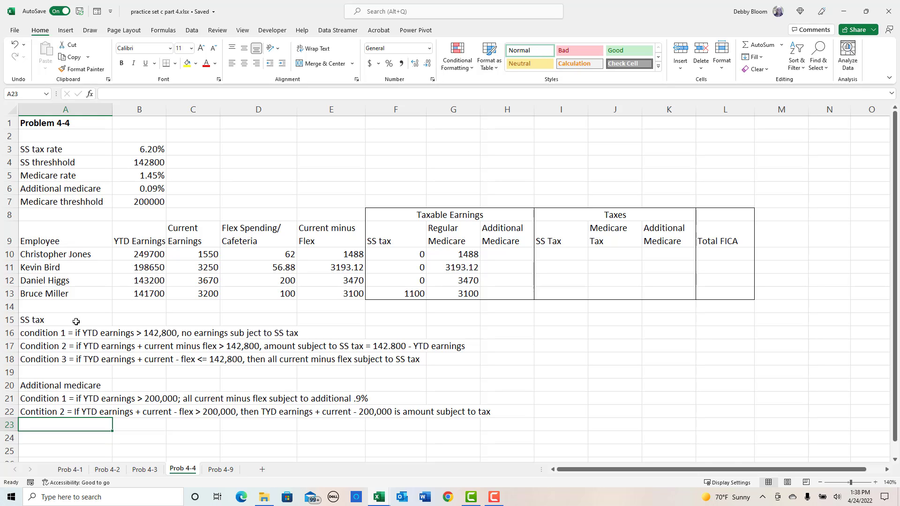
# - Enter in A23 the note "Condition 3 = if YTD earnings + current - flex <= 200,000, no additional medicare tax"
pyautogui.write('Co')
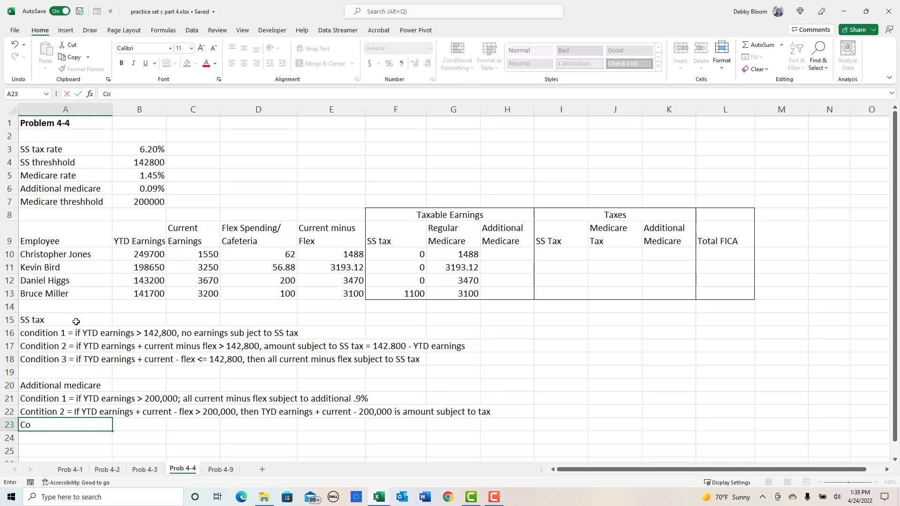
pyautogui.write('ndition ')
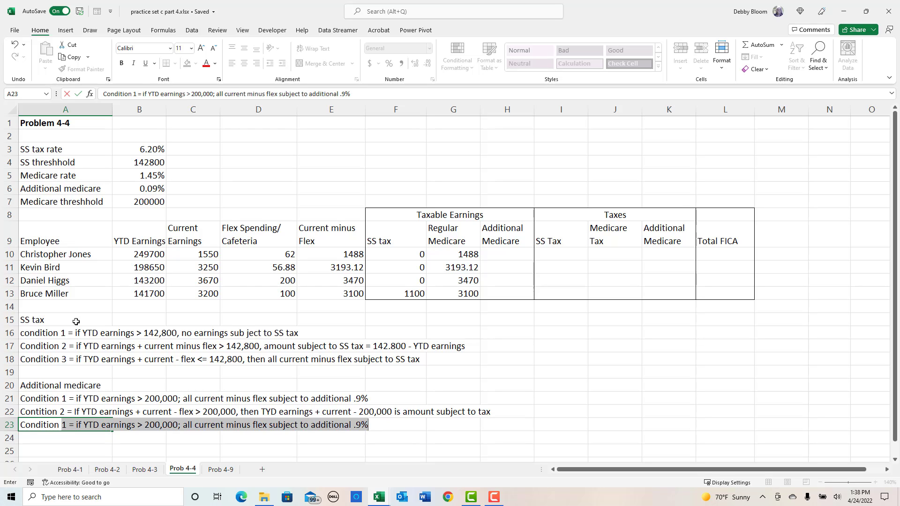
pyautogui.write('3 =')
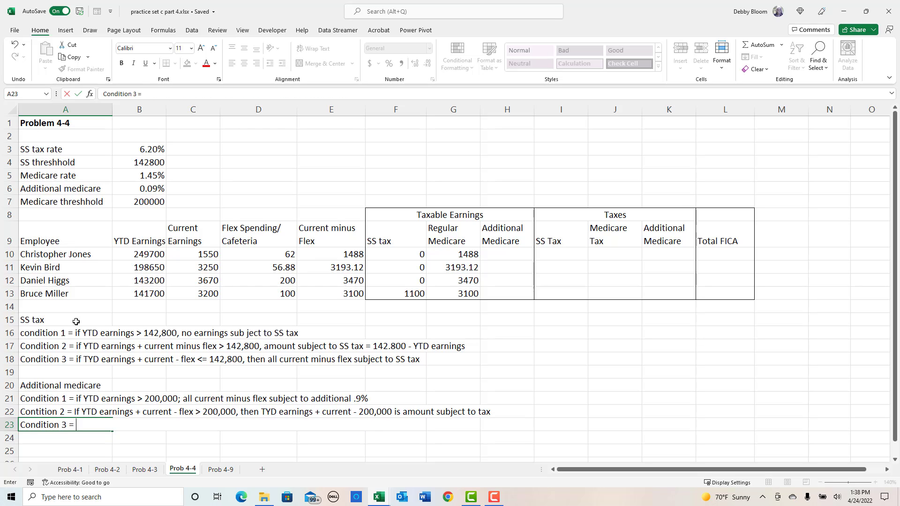
pyautogui.write(' if YTD earnings')
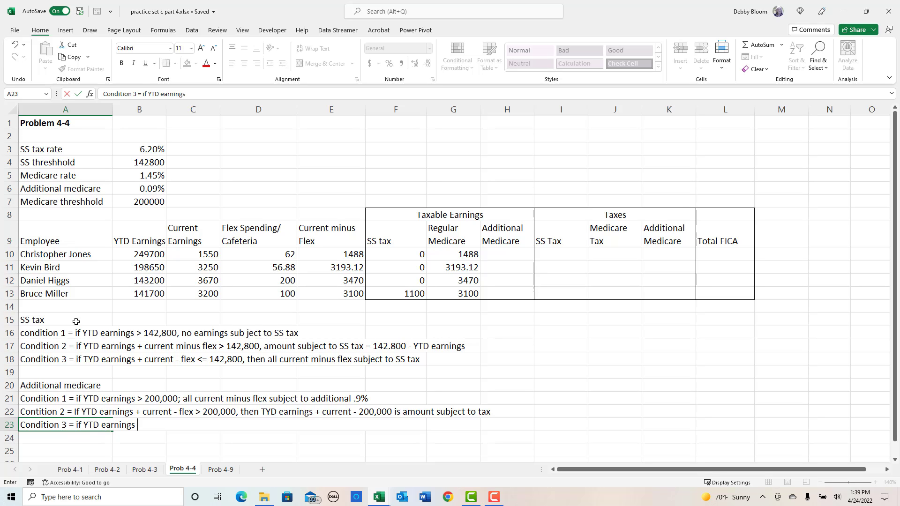
pyautogui.write(' + current - flex <= 200,00')
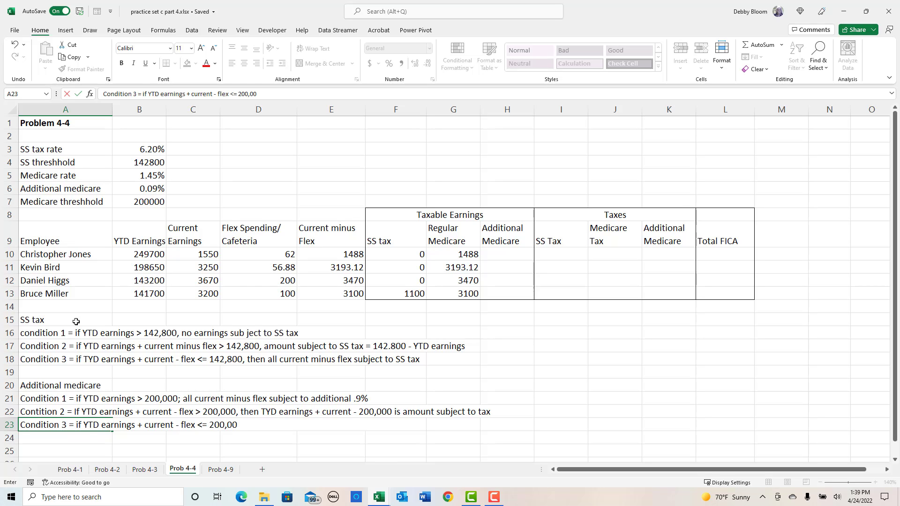
pyautogui.write('0, no additional me')
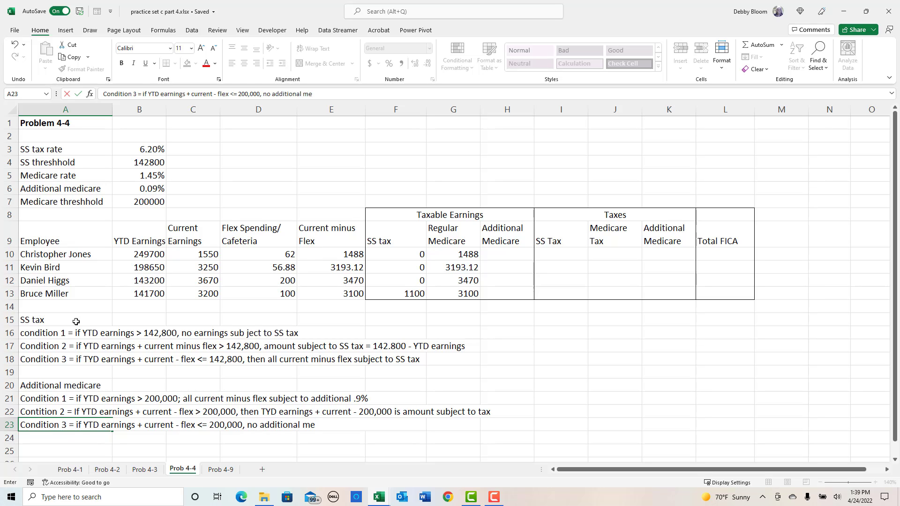
pyautogui.write('dicare tax')
pyautogui.press('Return')
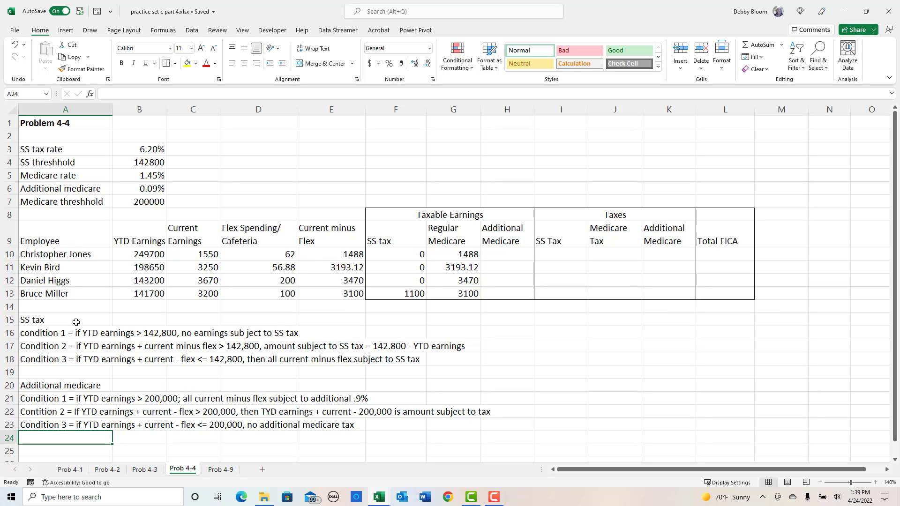
# - Start an IFS function in H10 with the first test B10>$B$7 returning E10
pyautogui.click(519, 256)
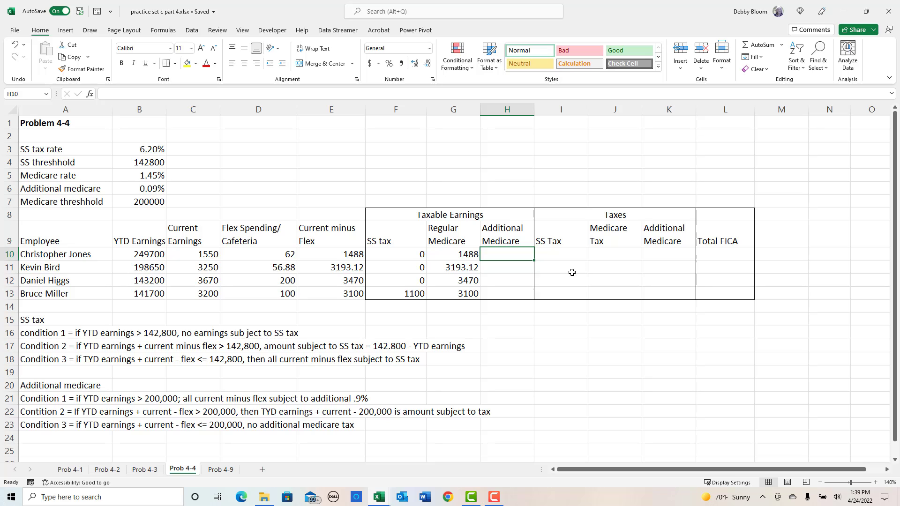
pyautogui.click(162, 31)
pyautogui.click(126, 56)
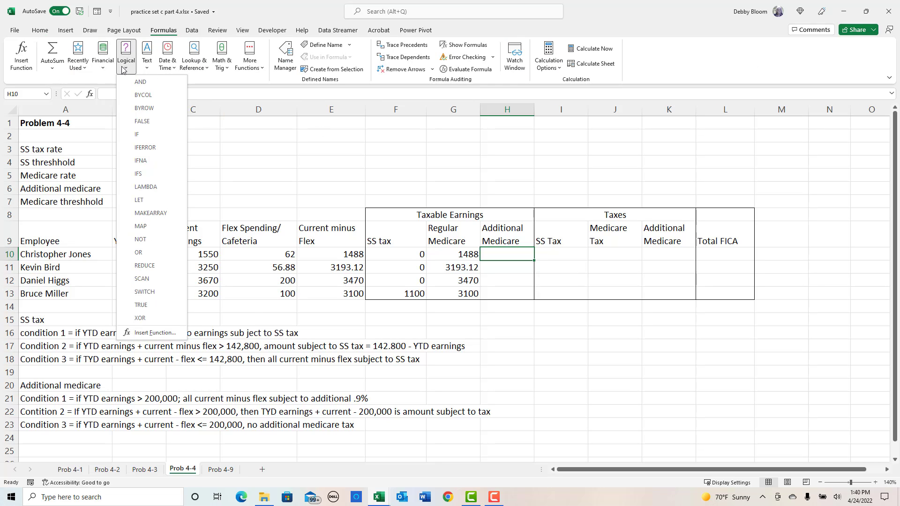
pyautogui.click(150, 178)
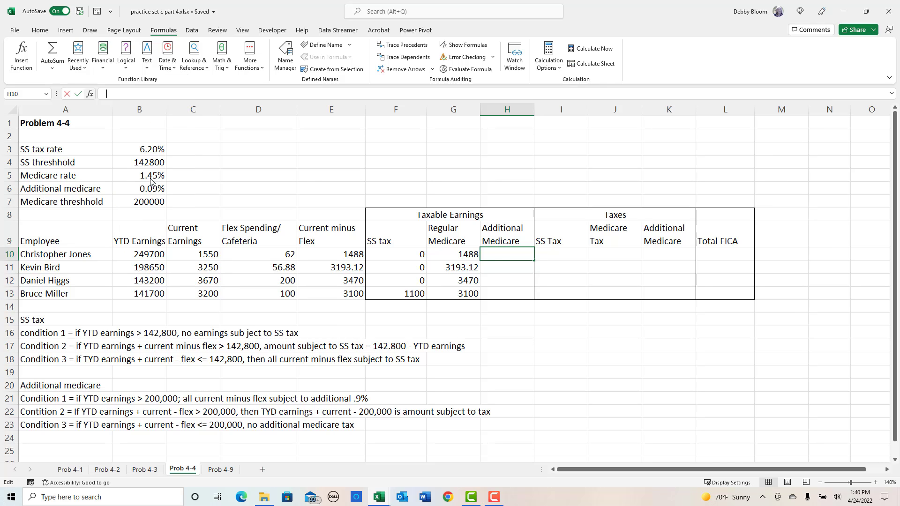
pyautogui.moveTo(643, 149); pyautogui.dragTo(674, 164)
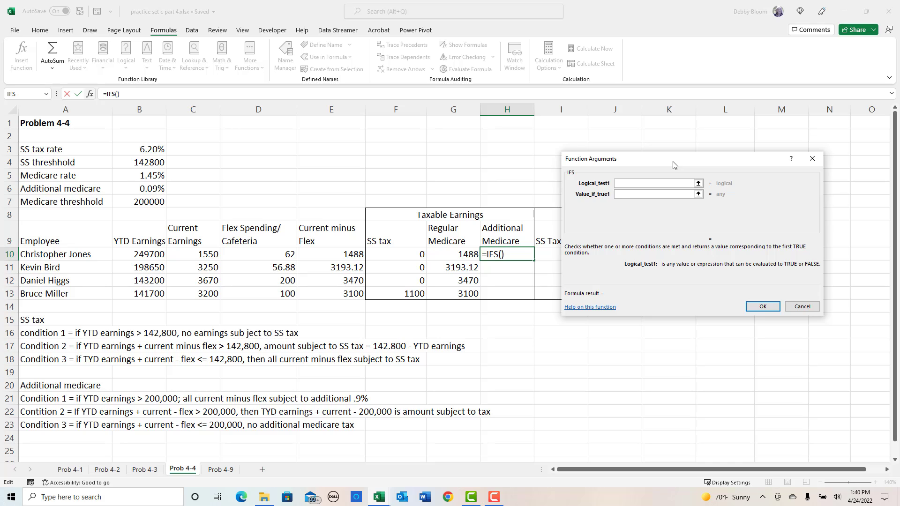
pyautogui.click(149, 254)
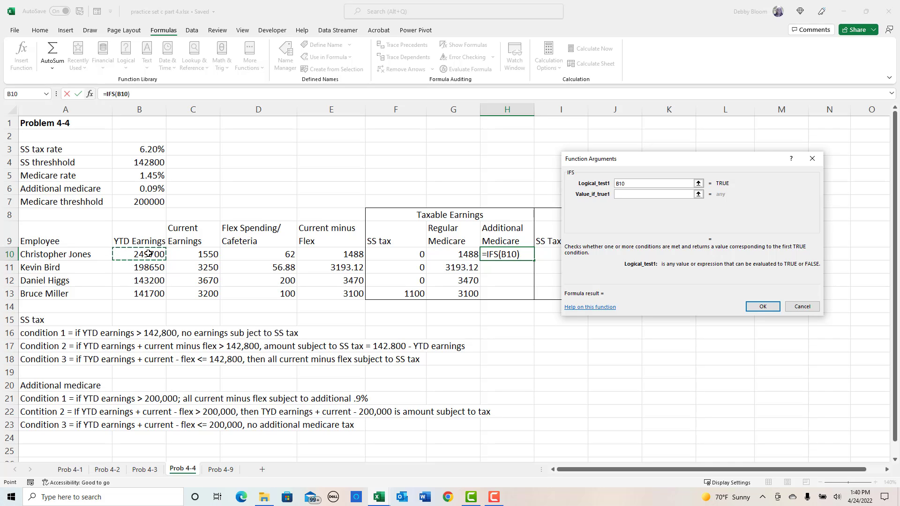
pyautogui.write('>')
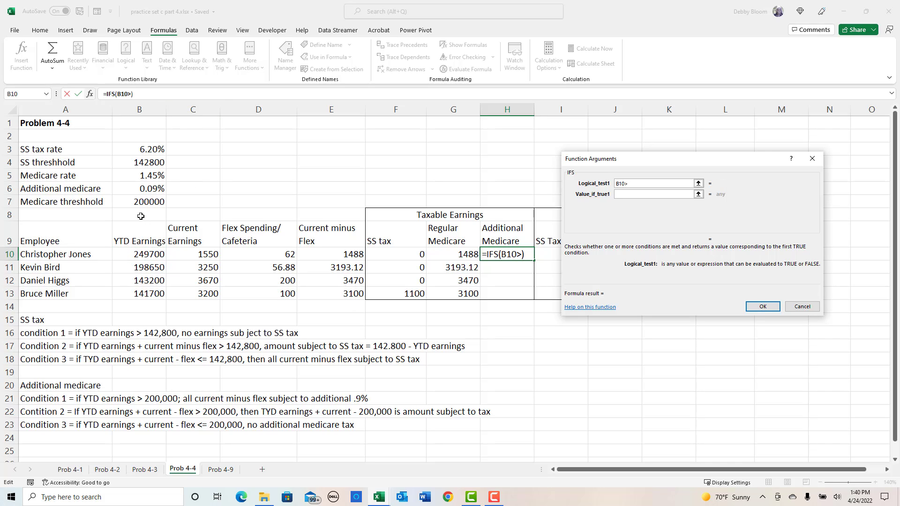
pyautogui.click(139, 207)
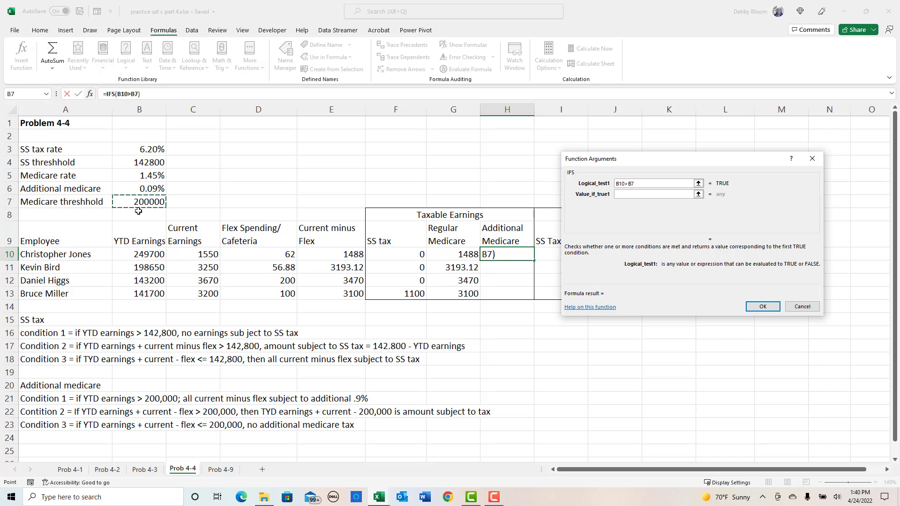
pyautogui.press('F4')
pyautogui.click(640, 193)
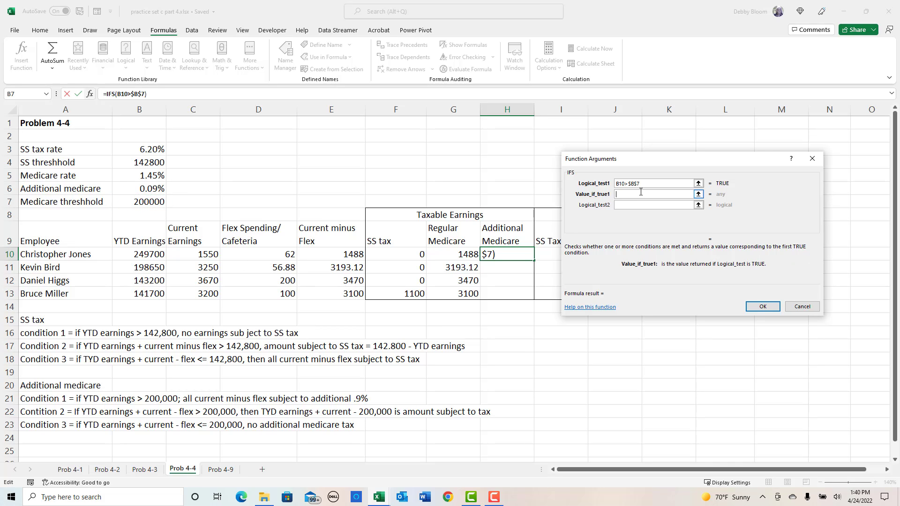
pyautogui.click(346, 255)
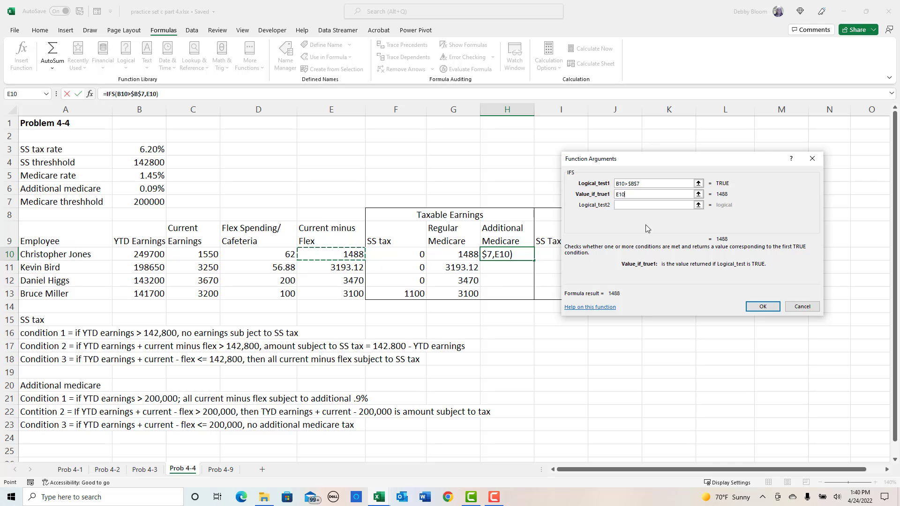
# - Set the second logical test of the H10 IFS function to (B10+E10)>$B$7
pyautogui.click(628, 205)
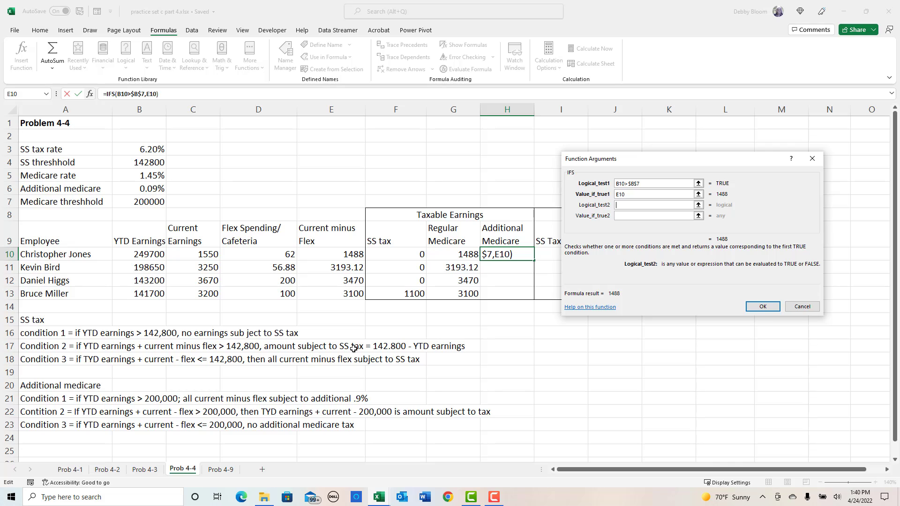
pyautogui.write('(')
pyautogui.click(153, 253)
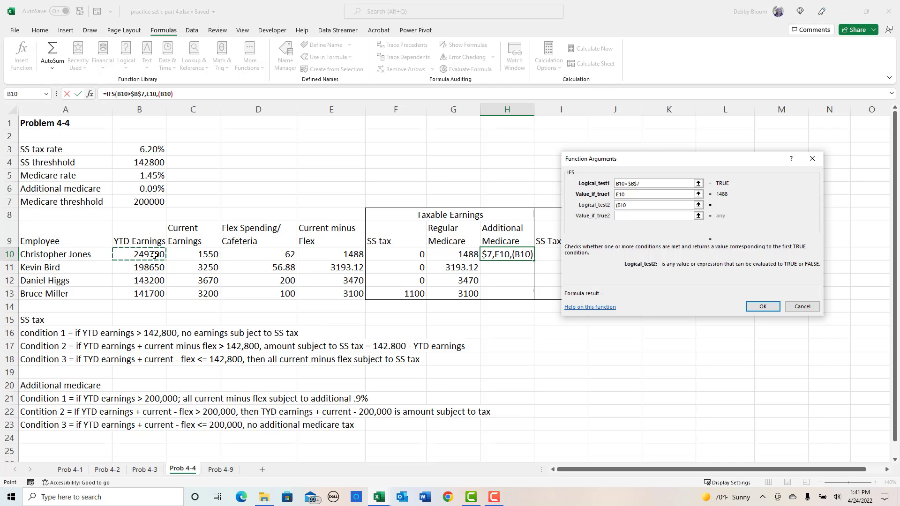
pyautogui.write('+')
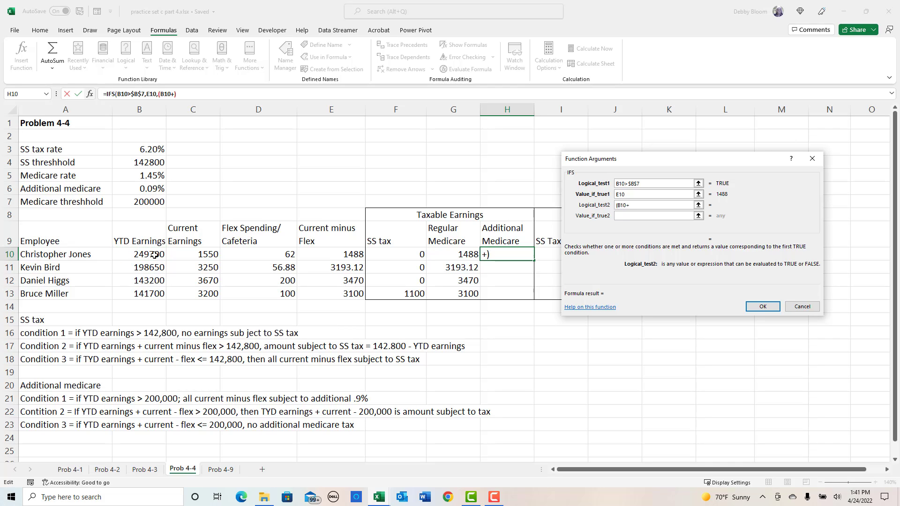
pyautogui.click(330, 254)
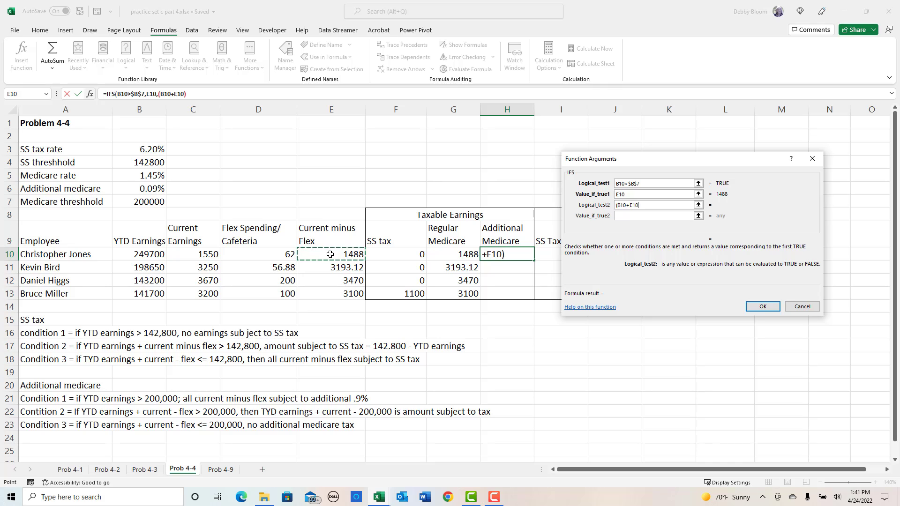
pyautogui.write(')')
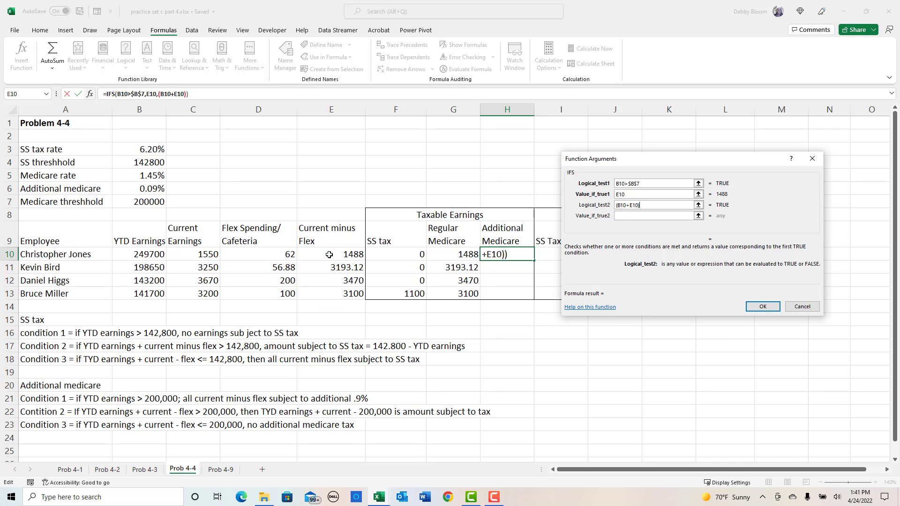
pyautogui.write('>')
pyautogui.click(132, 201)
pyautogui.press('F4')
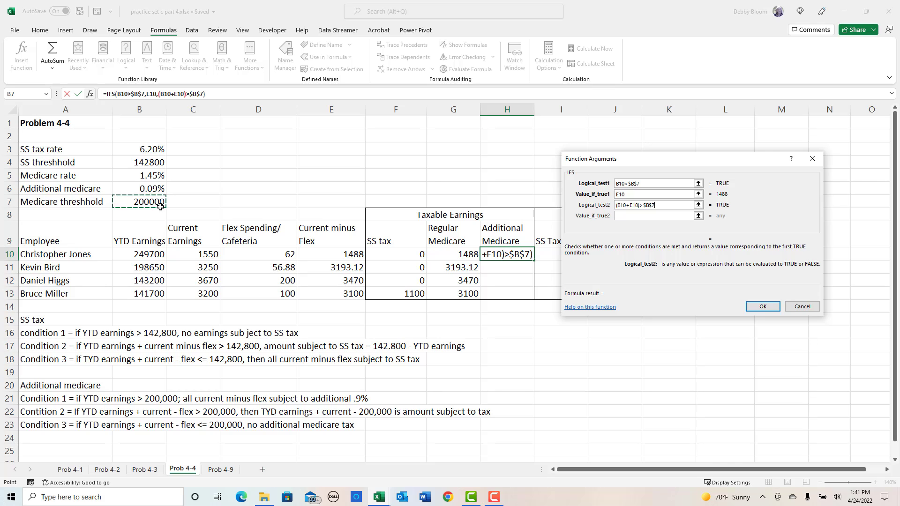
# - Set the second value-if-true of the H10 IFS function to B10+E10-$B$7
pyautogui.click(624, 216)
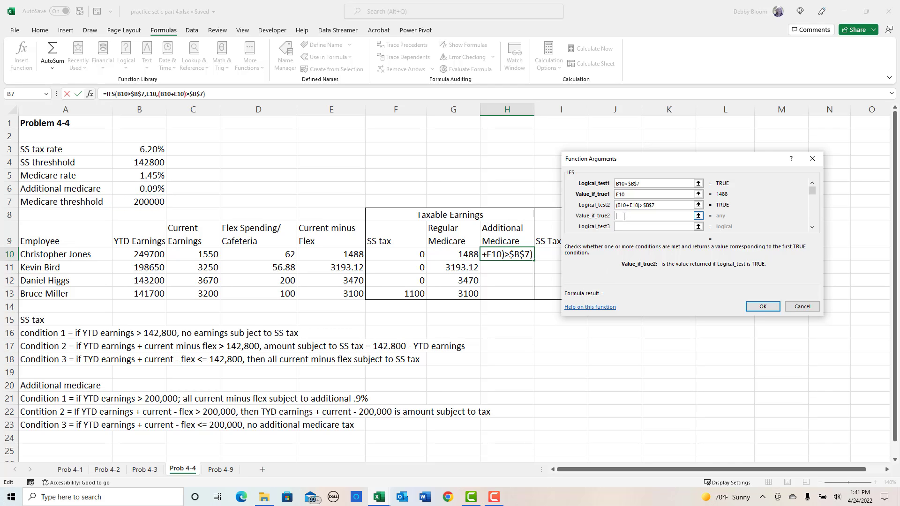
pyautogui.click(125, 253)
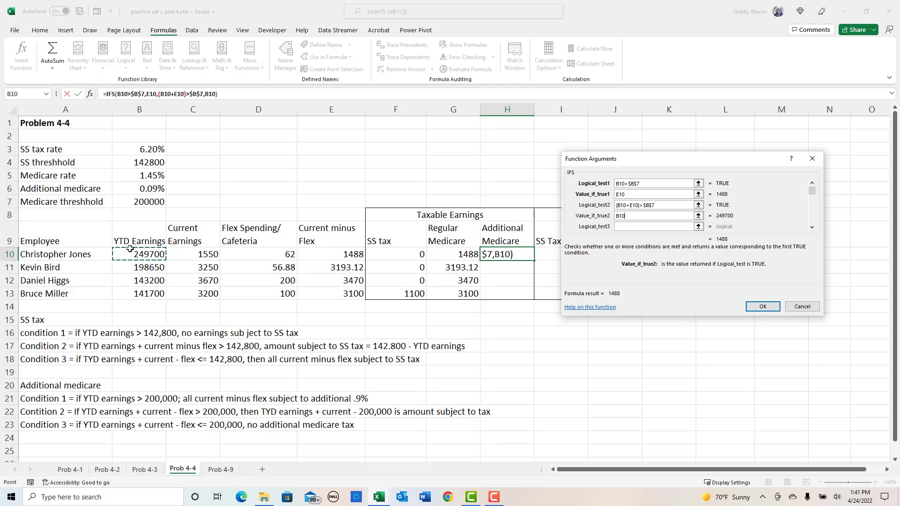
pyautogui.write('+')
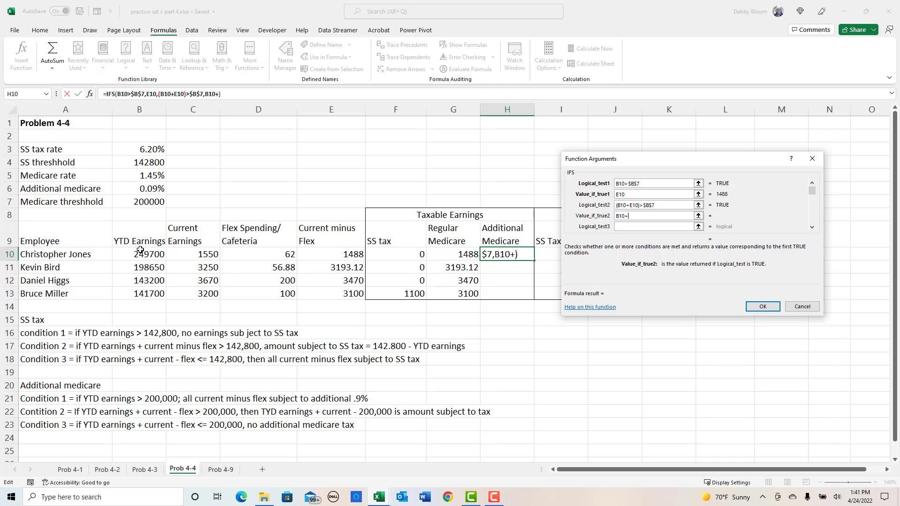
pyautogui.click(324, 249)
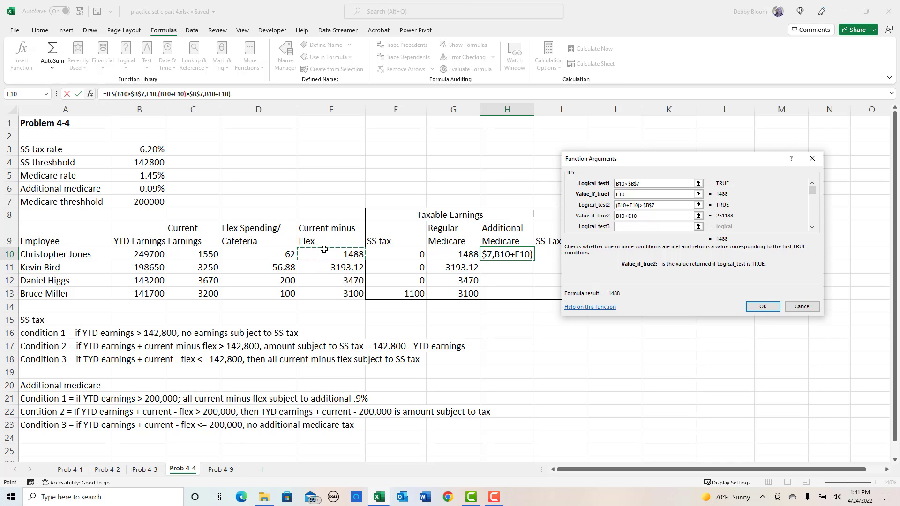
pyautogui.write('-')
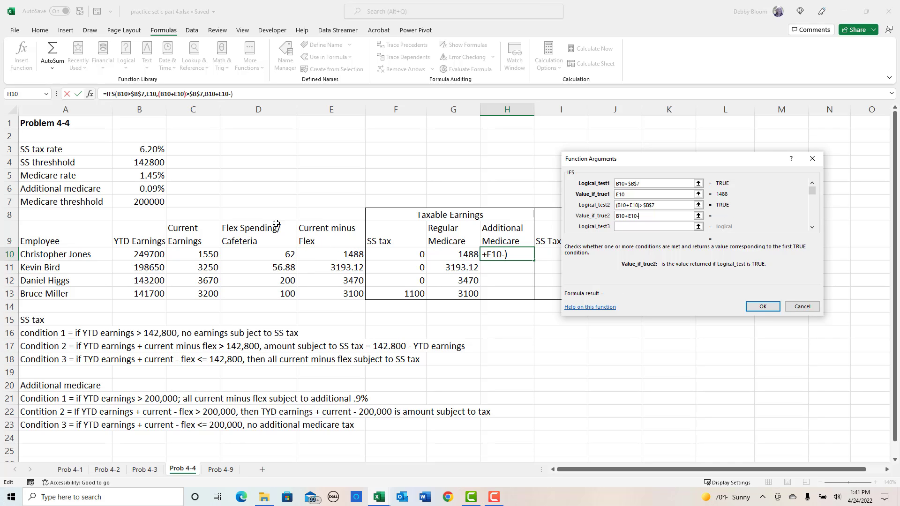
pyautogui.click(142, 205)
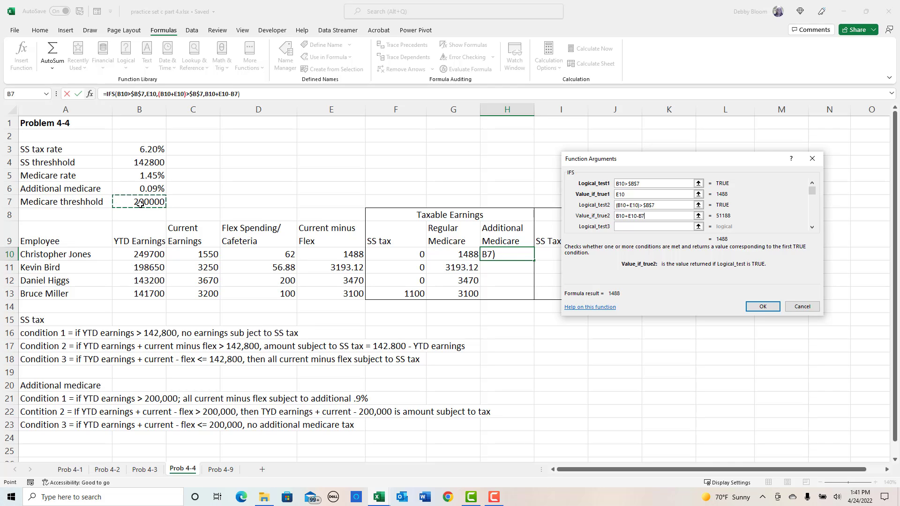
pyautogui.press('F4')
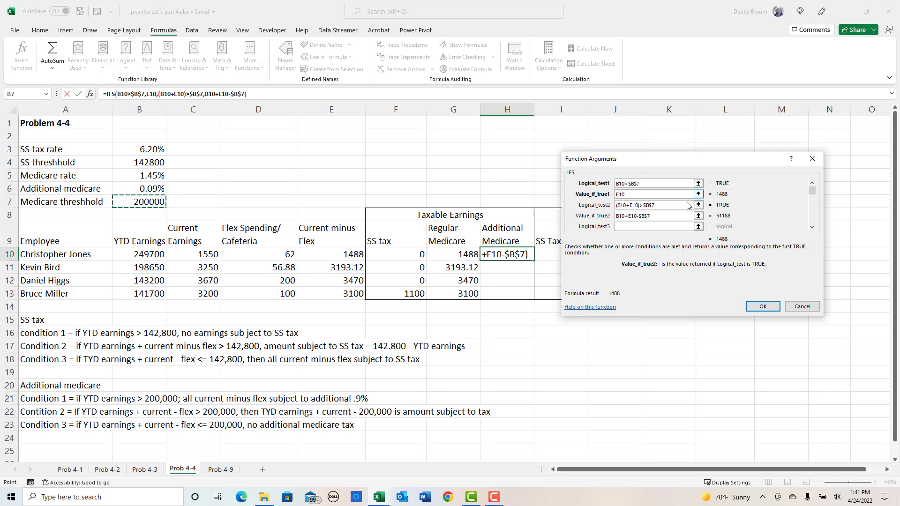
# - Set the third logical test of the H10 IFS function to (B10+E10)<=$B$7
pyautogui.click(647, 227)
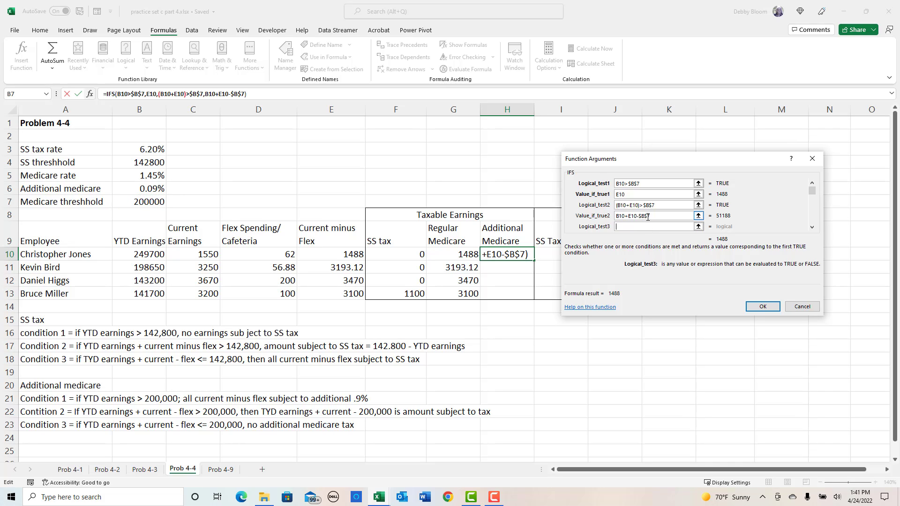
pyautogui.write('(')
pyautogui.click(139, 254)
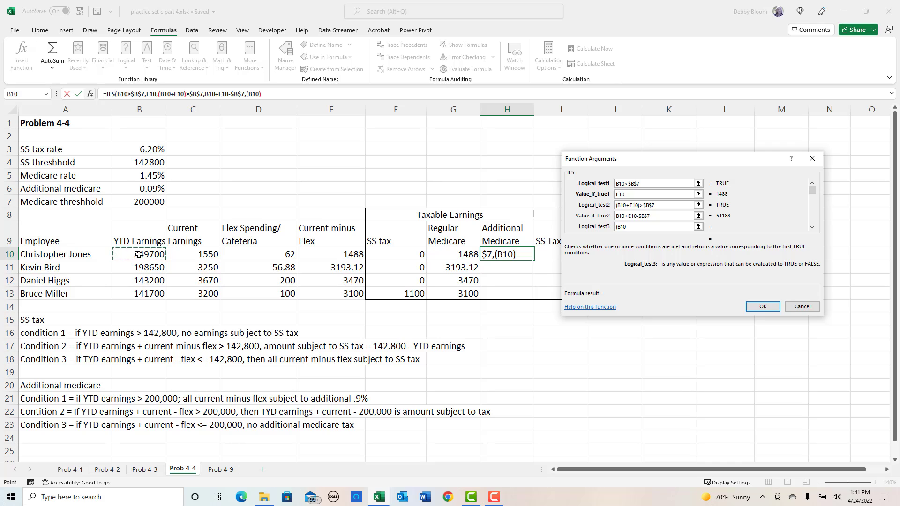
pyautogui.write('+')
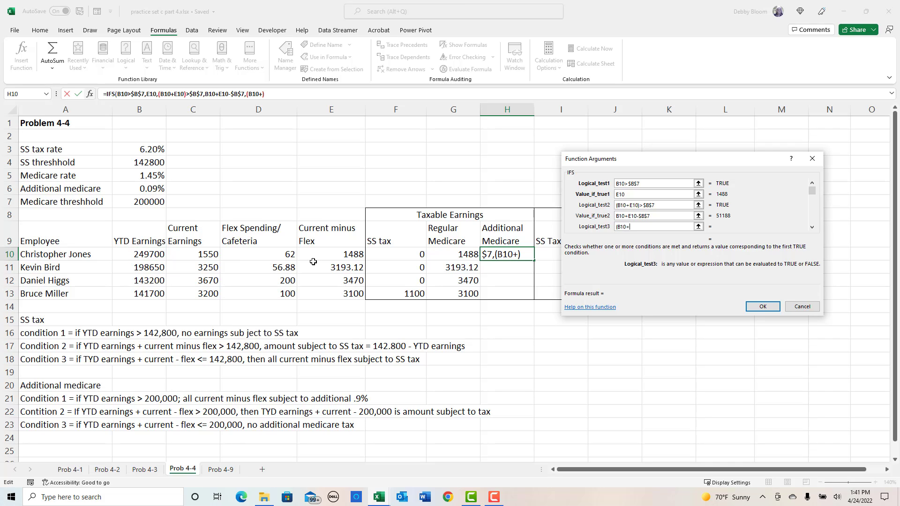
pyautogui.click(327, 254)
pyautogui.write(')')
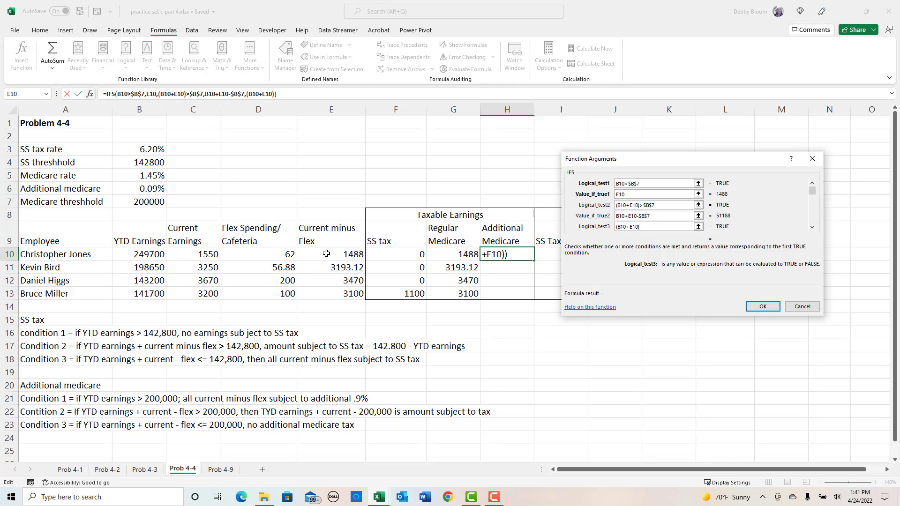
pyautogui.write('<=')
pyautogui.click(131, 205)
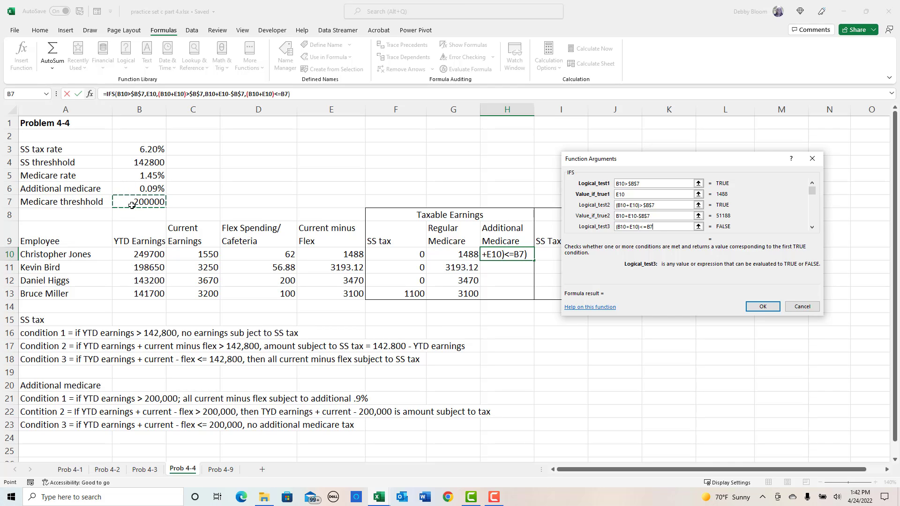
pyautogui.press('F4')
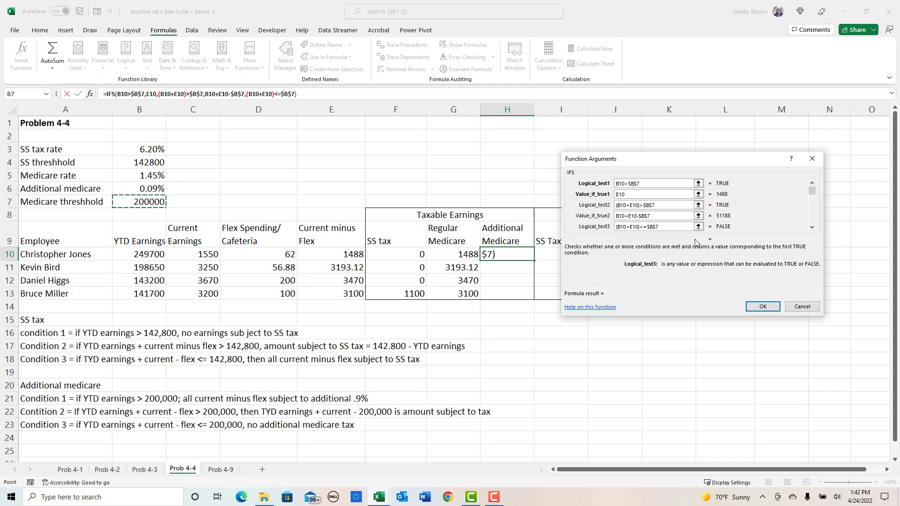
# - Return 0 for the third condition and complete the IFS formula in H10
pyautogui.click(812, 227)
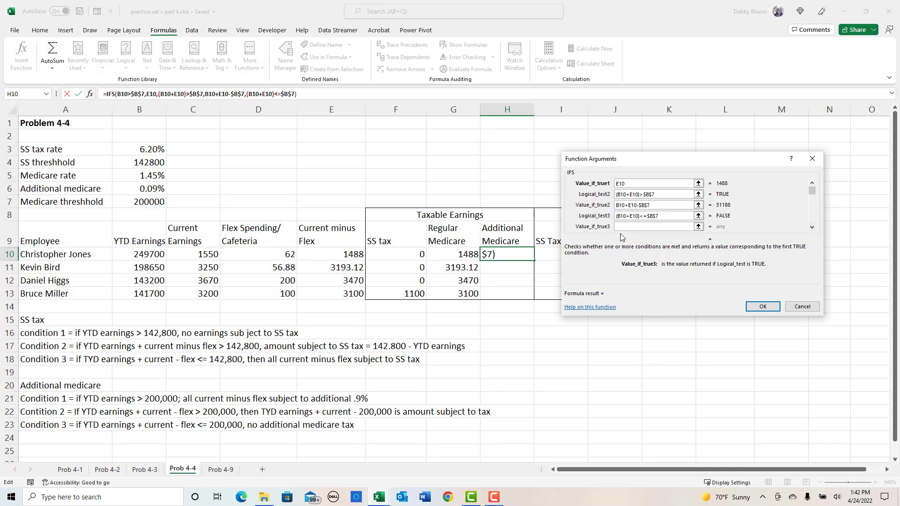
pyautogui.write('0')
pyautogui.click(759, 307)
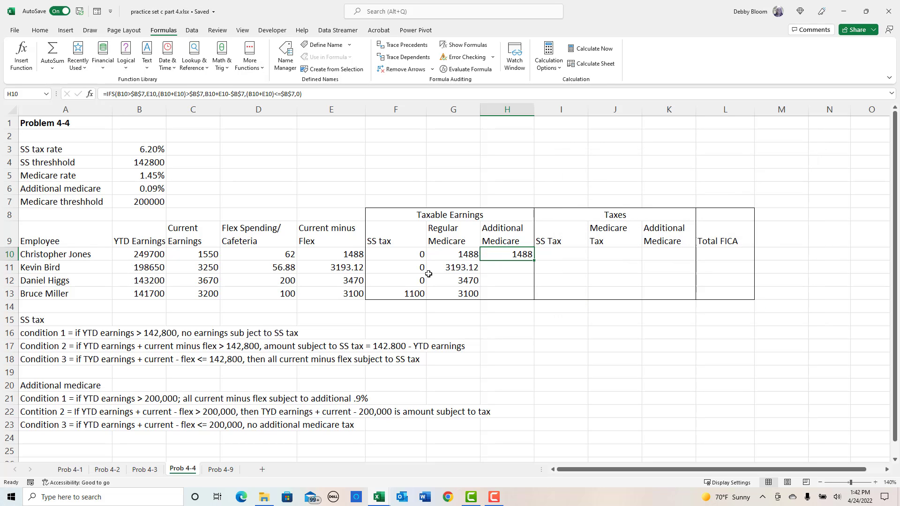
# - Fill the additional Medicare IFS formula from H10 down to H13 and check the copied formulas in H11 and H13
pyautogui.moveTo(535, 263); pyautogui.dragTo(535, 300)
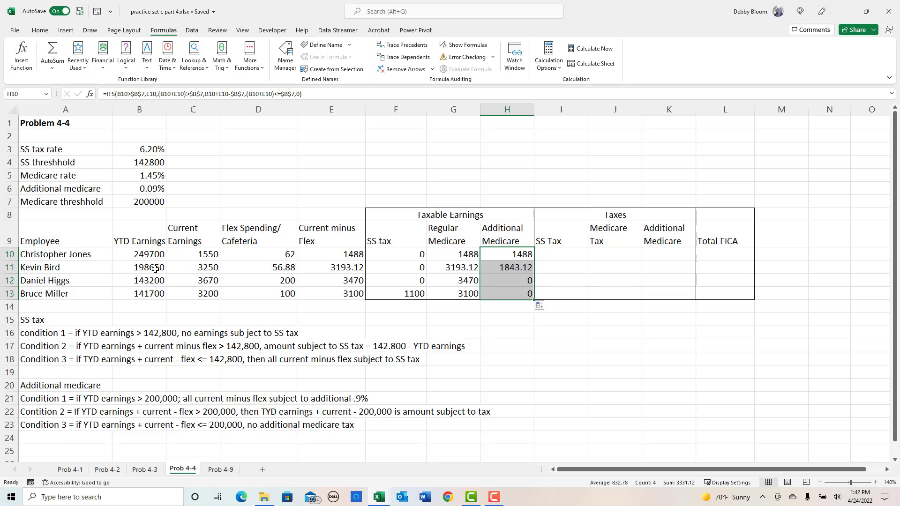
pyautogui.click(522, 264)
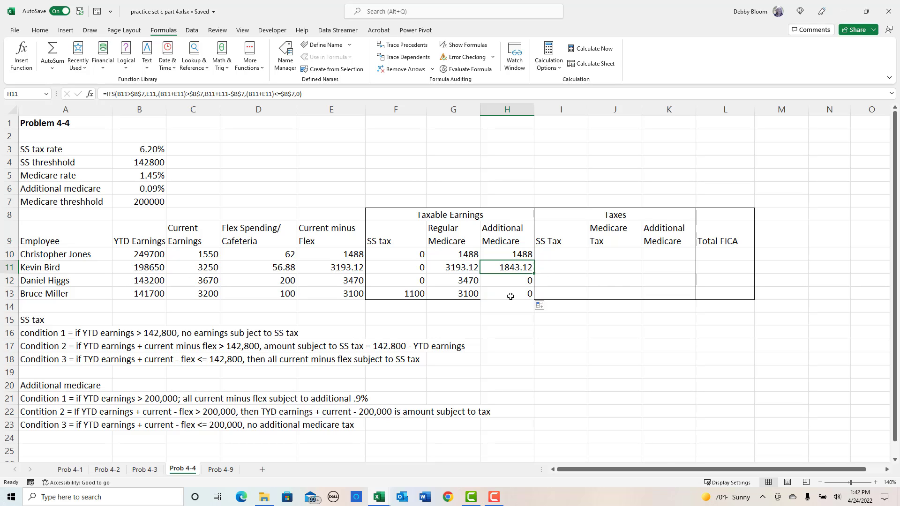
pyautogui.click(511, 297)
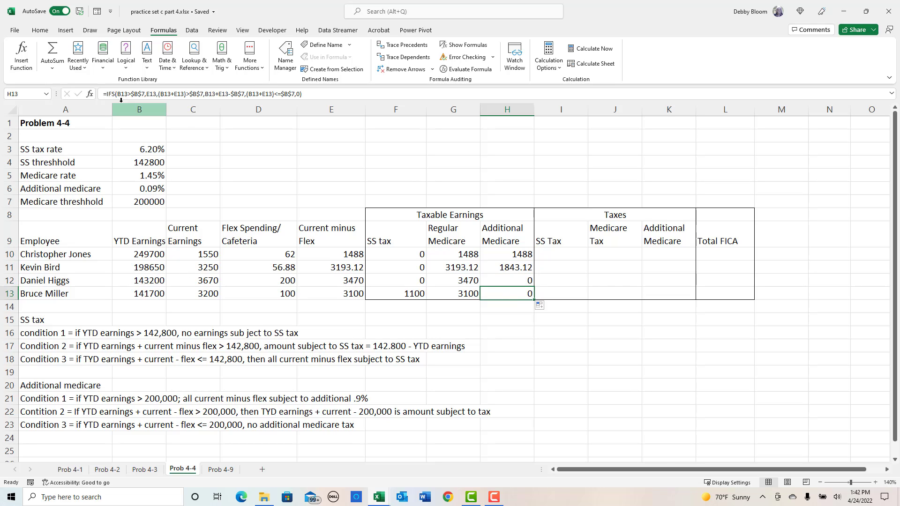
# - Enter the check calculation =198650+3193.12-200000 in F1 to verify the additional Medicare taxable earnings in H11
pyautogui.click(41, 31)
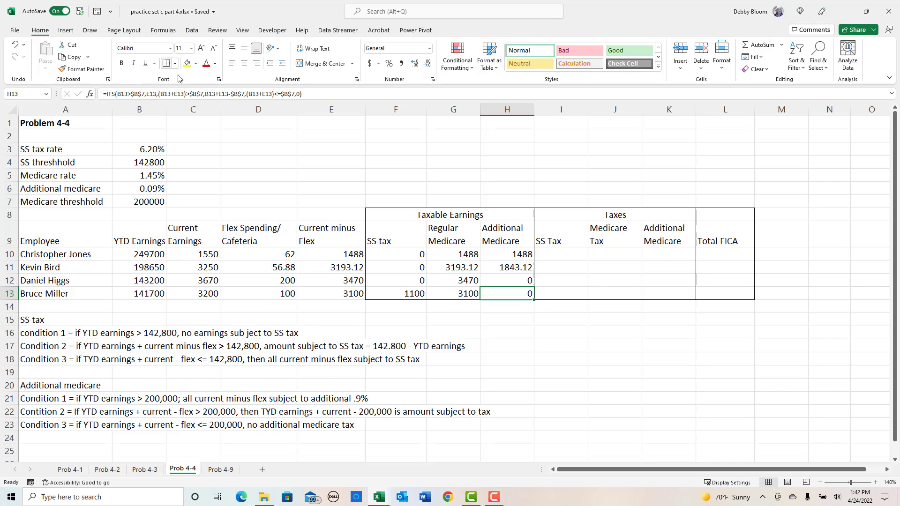
pyautogui.click(376, 124)
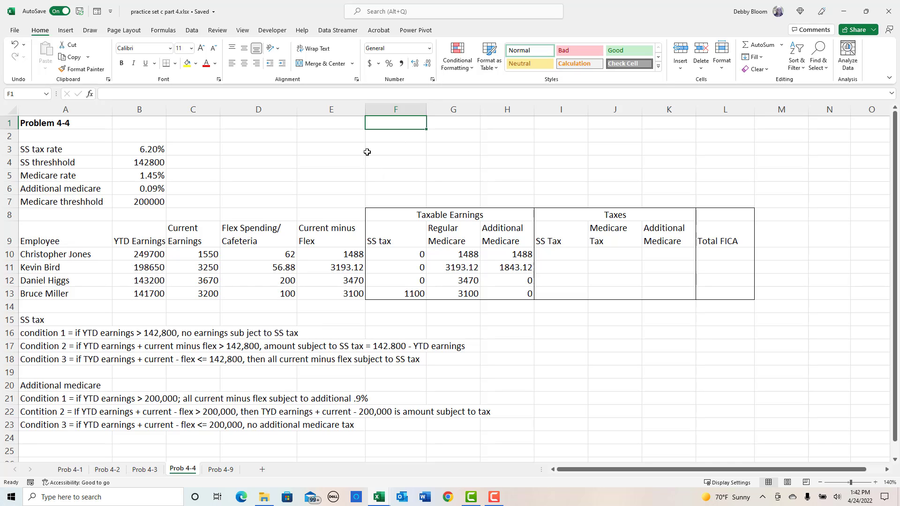
pyautogui.write('=')
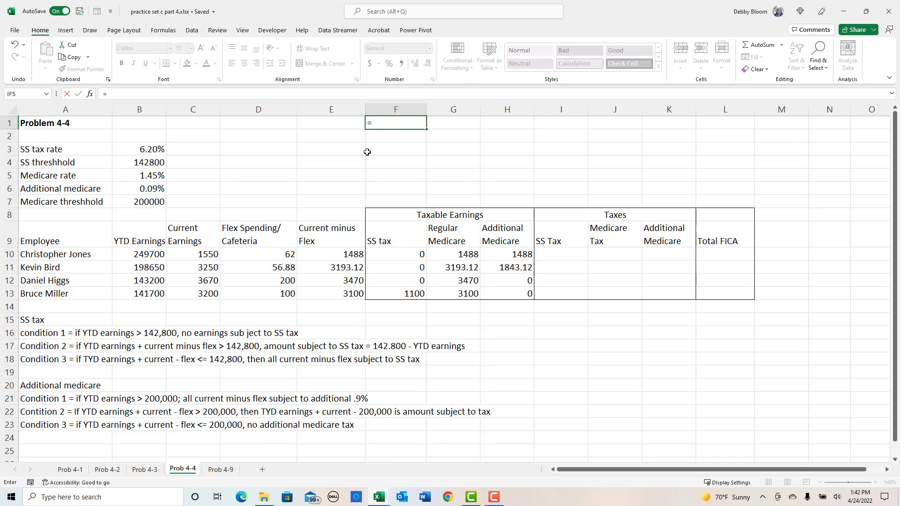
pyautogui.write('198650+3193.12-')
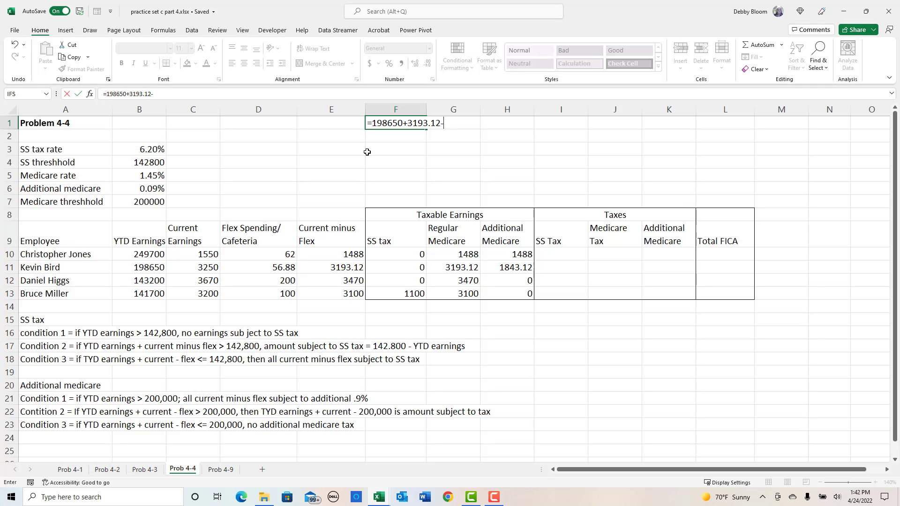
pyautogui.write('200000')
pyautogui.press('Return')
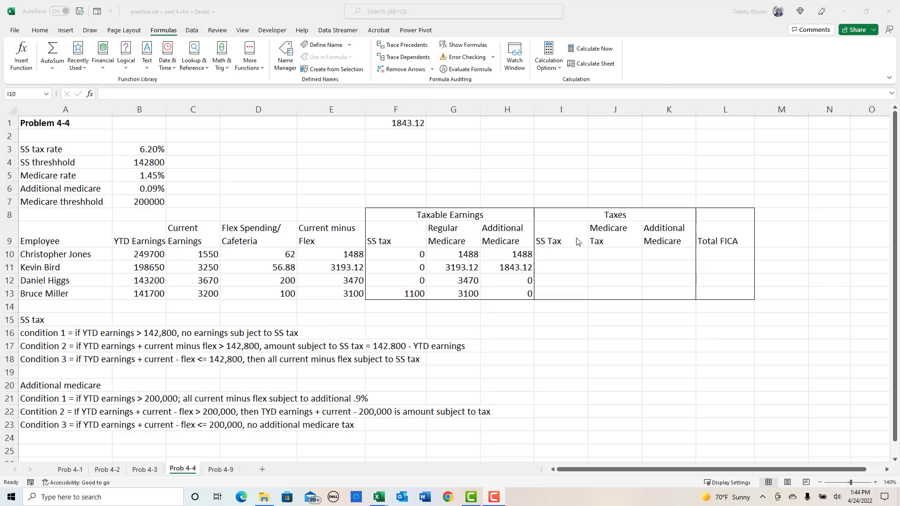
# - Calculate the SS tax in I10 with a ROUND function of F10*$B$3 to 2 digits
pyautogui.click(568, 252)
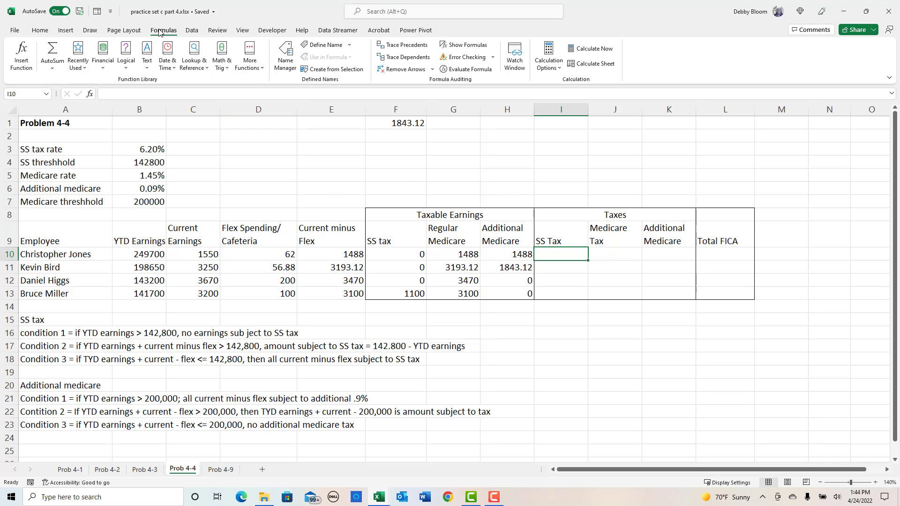
pyautogui.click(162, 13)
pyautogui.click(256, 2)
pyautogui.click(222, 55)
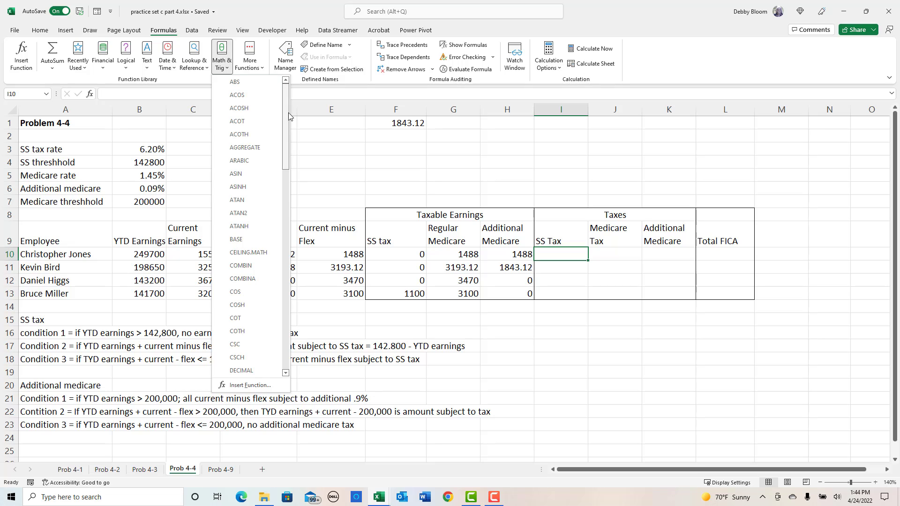
pyautogui.moveTo(288, 117); pyautogui.dragTo(288, 271)
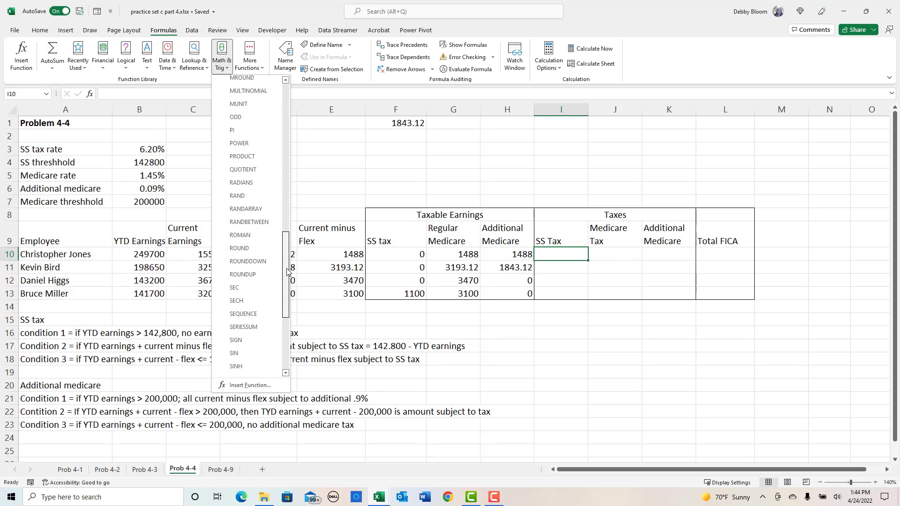
pyautogui.click(262, 249)
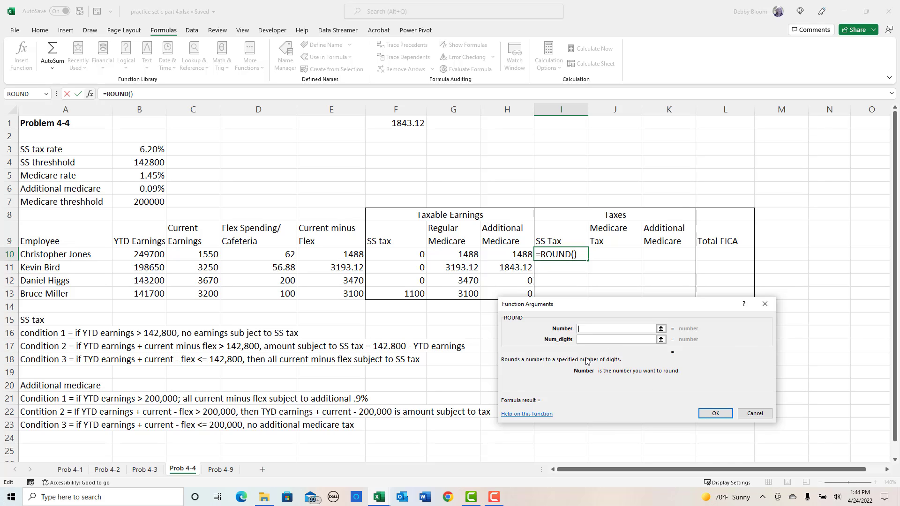
pyautogui.click(385, 254)
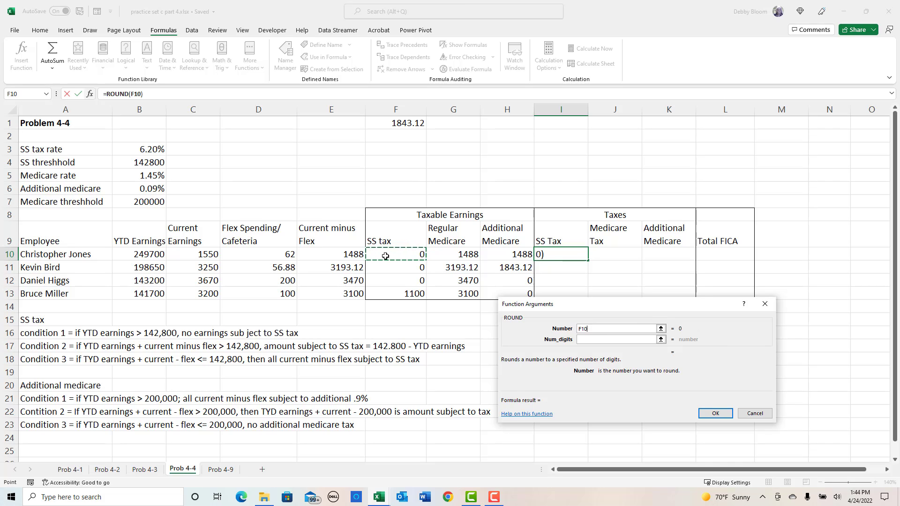
pyautogui.click(115, 150)
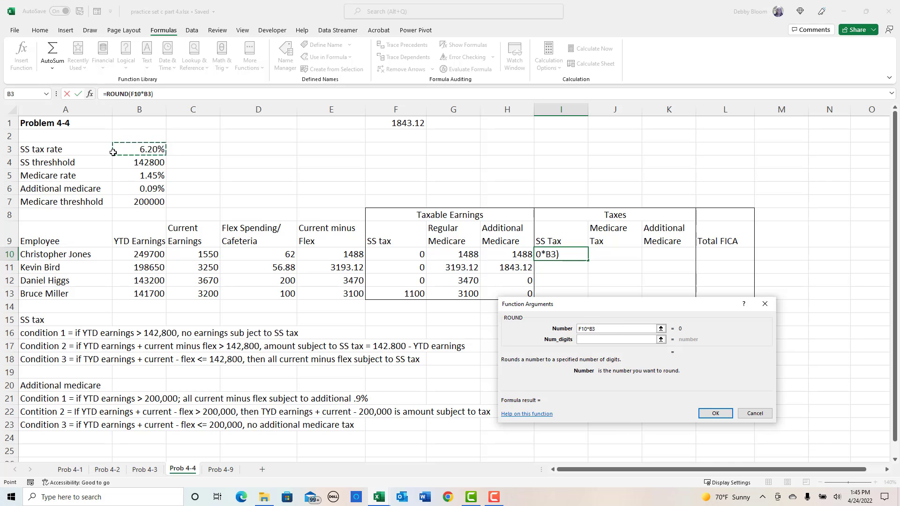
pyautogui.press('F4')
pyautogui.click(612, 341)
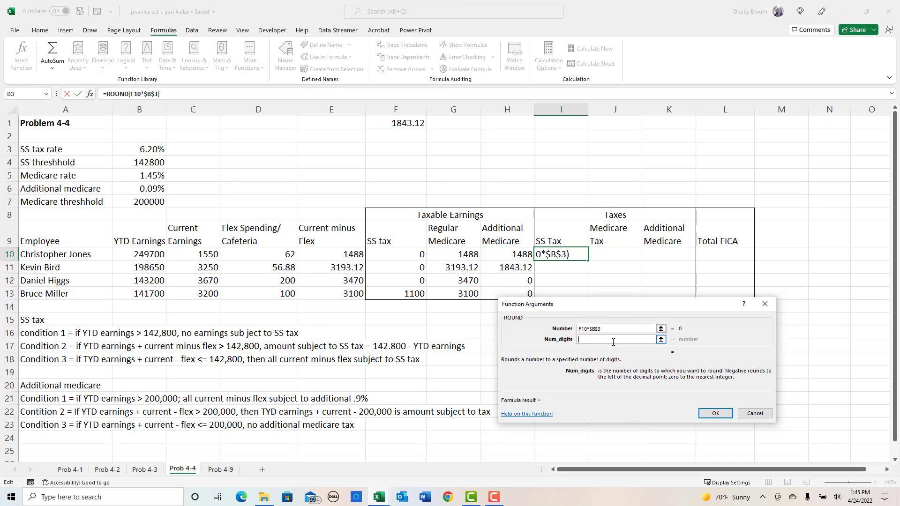
pyautogui.write('2')
pyautogui.click(711, 415)
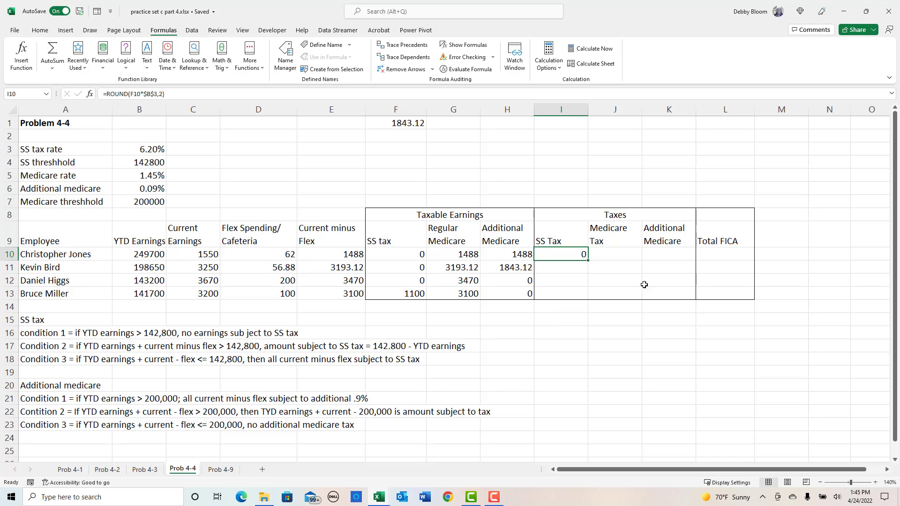
# - Fill the SS tax formula from I10 down to I13, check I13, and select the first Medicare tax cell, J10
pyautogui.moveTo(589, 261); pyautogui.dragTo(591, 299)
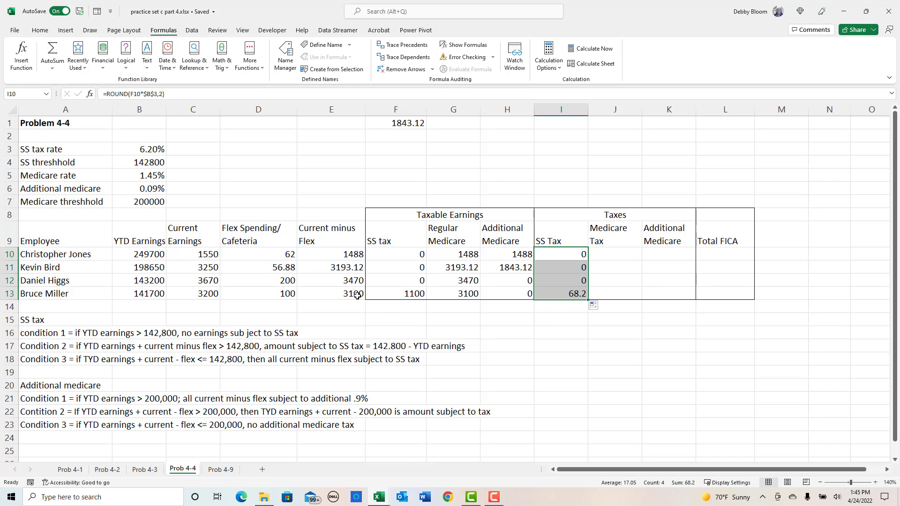
pyautogui.click(579, 296)
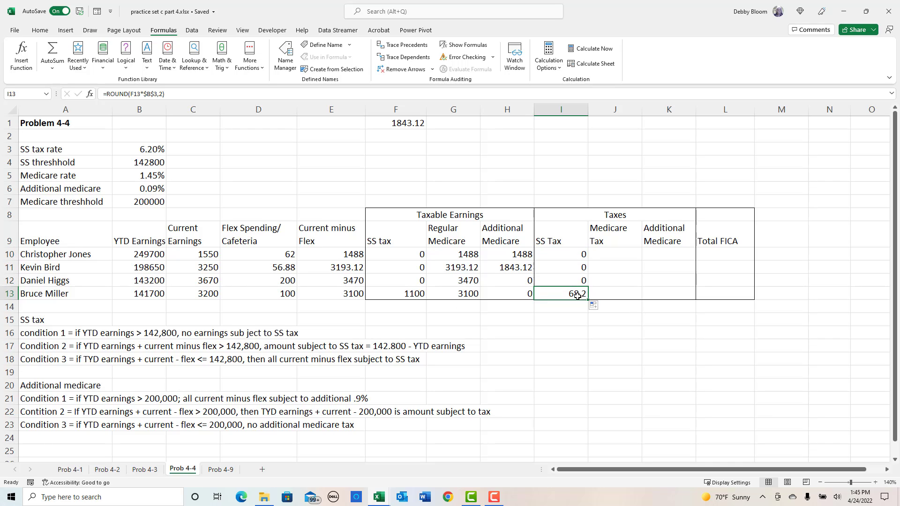
pyautogui.click(624, 252)
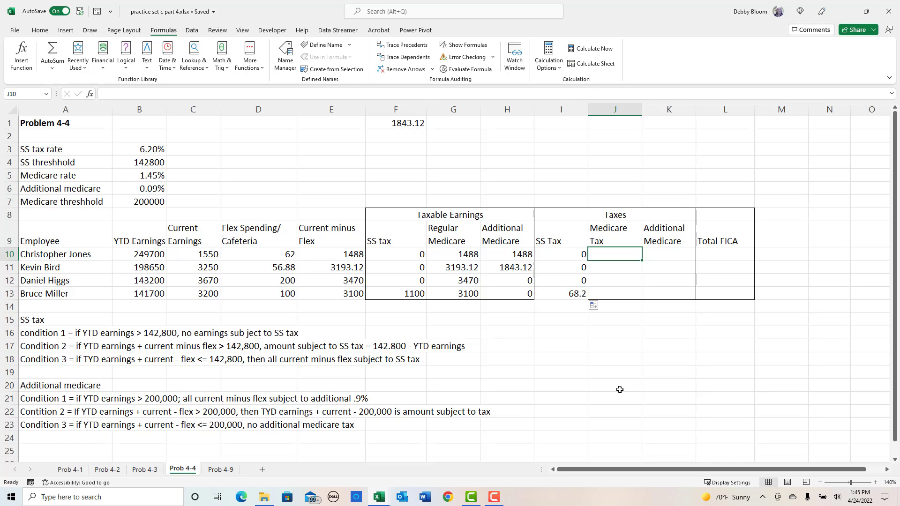
pyautogui.write('=')
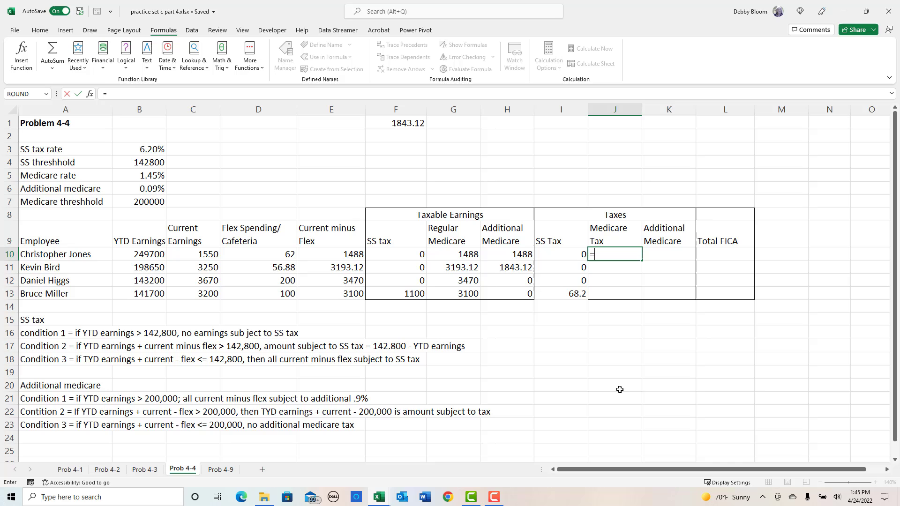
pyautogui.click(462, 254)
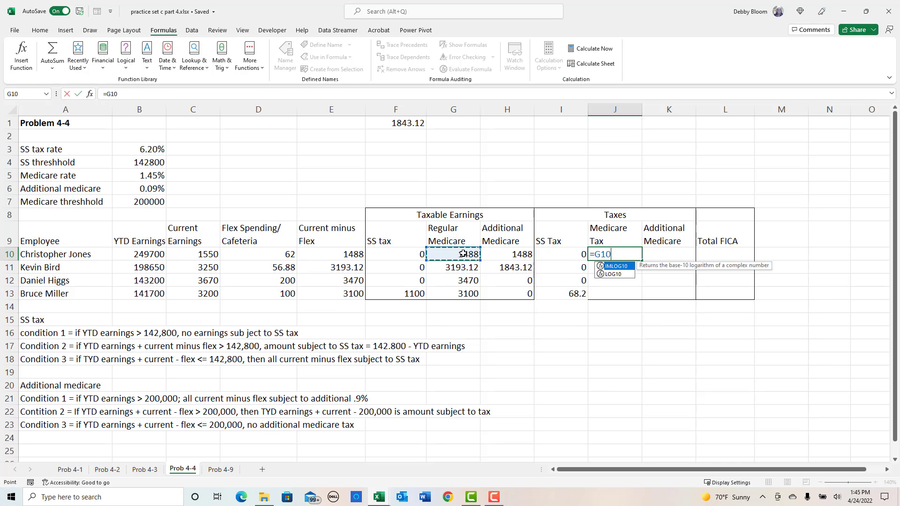
pyautogui.write('*')
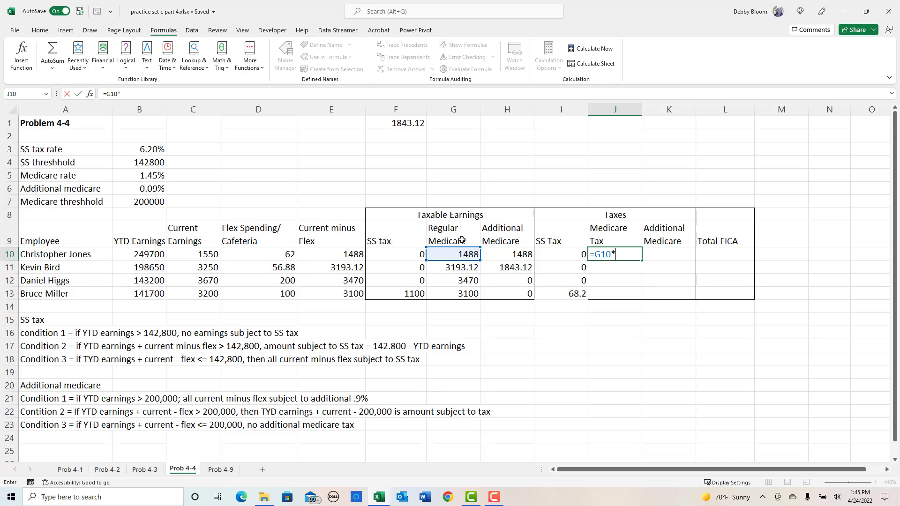
pyautogui.click(122, 177)
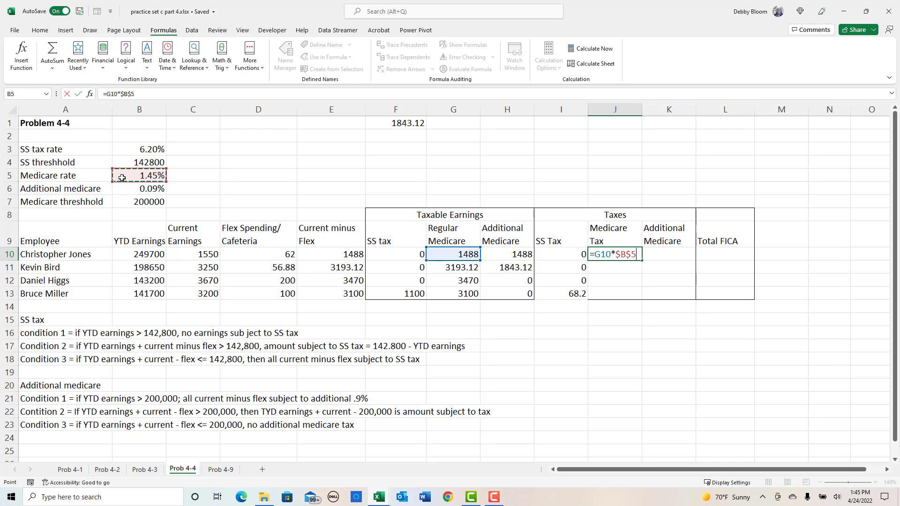
pyautogui.press('Return')
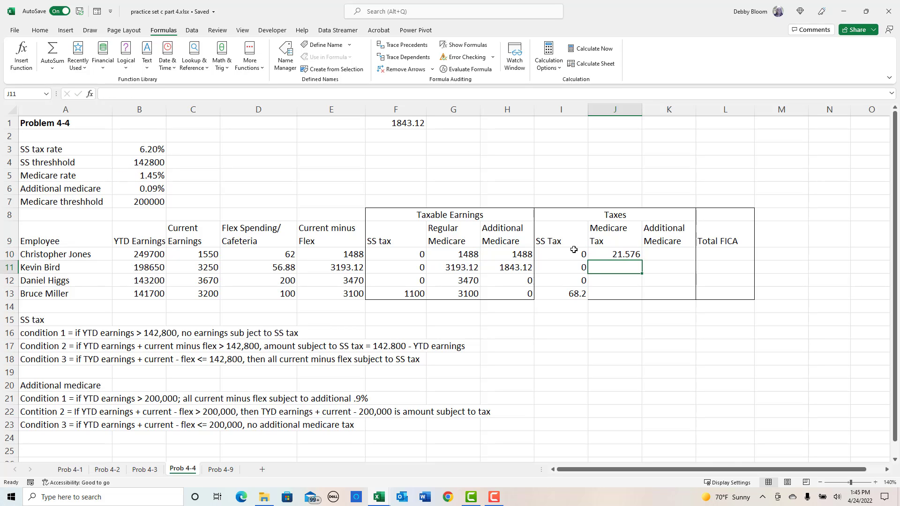
pyautogui.click(623, 254)
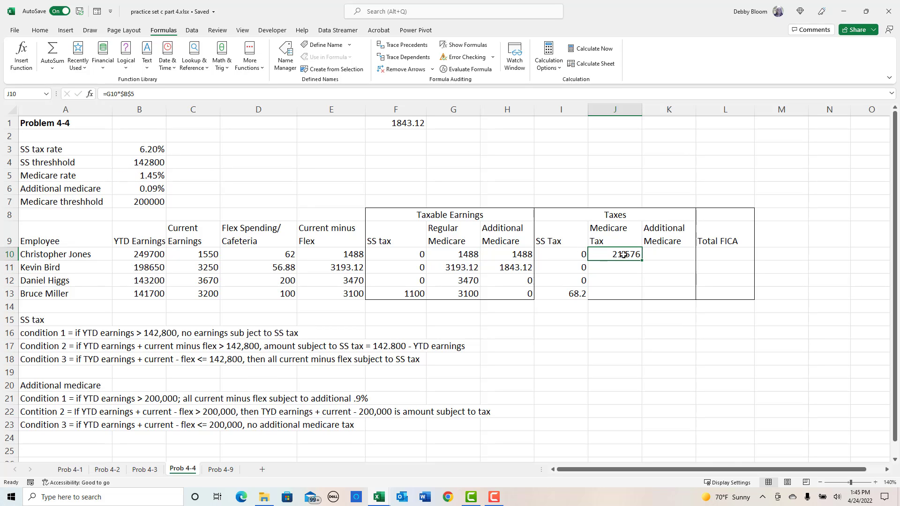
pyautogui.press('Delete')
# - Calculate the Medicare tax in J10 with a ROUND function of G10*$B$5 to 2 digits and fill it down to J13
pyautogui.click(221, 68)
pyautogui.scroll(-8, 276, 217)
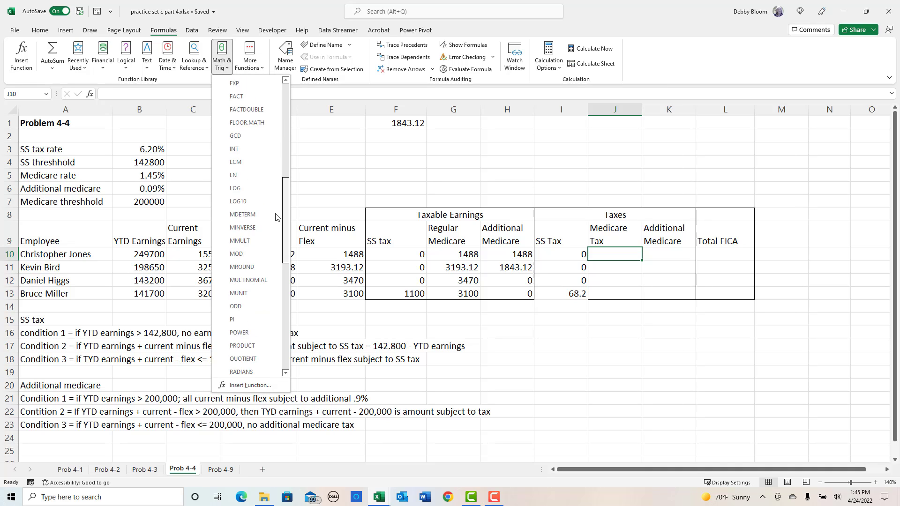
pyautogui.scroll(-4, 275, 217)
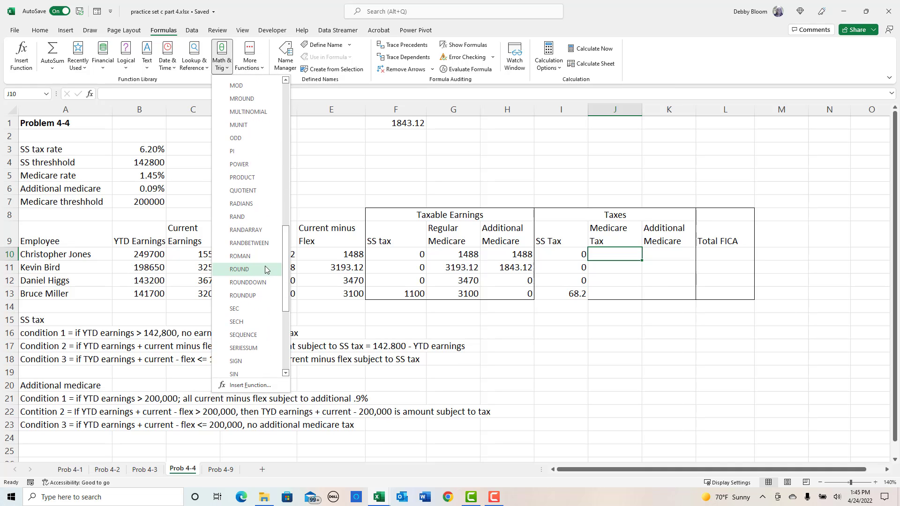
pyautogui.click(240, 270)
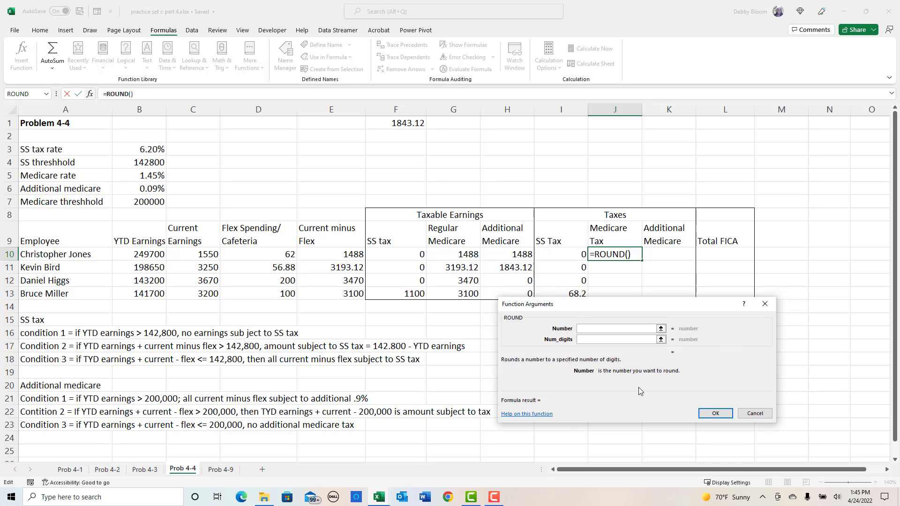
pyautogui.click(454, 254)
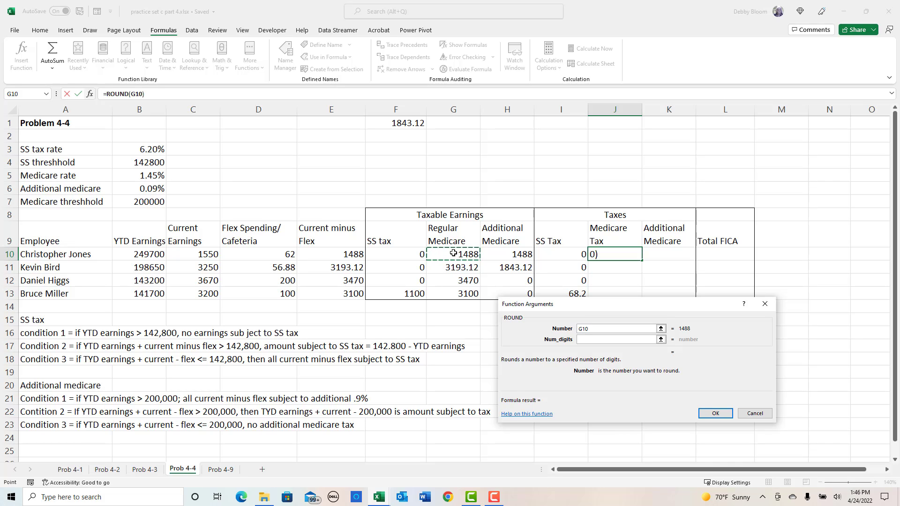
pyautogui.write('*')
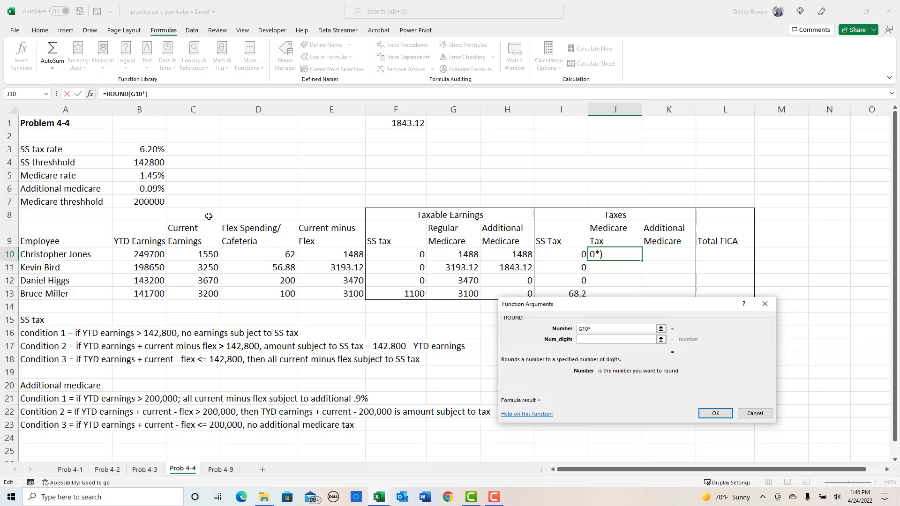
pyautogui.click(145, 176)
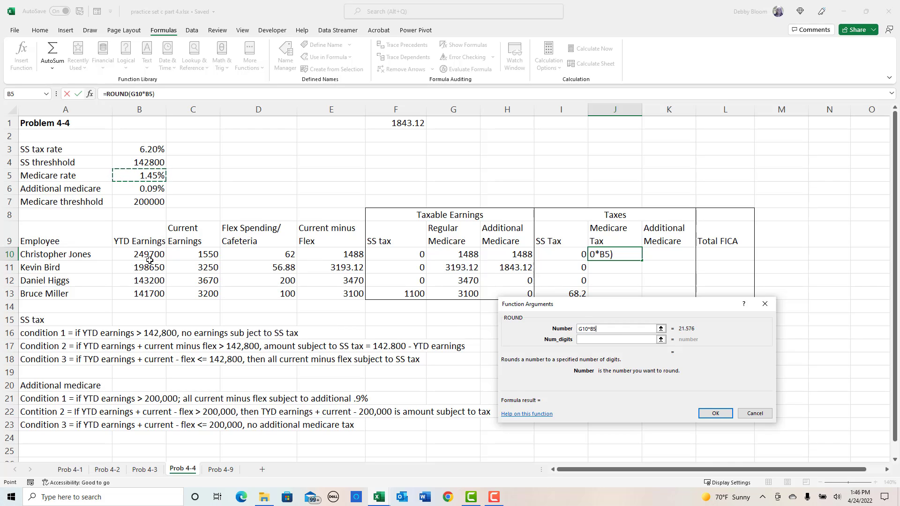
pyautogui.press('F4')
pyautogui.click(610, 340)
pyautogui.write('2')
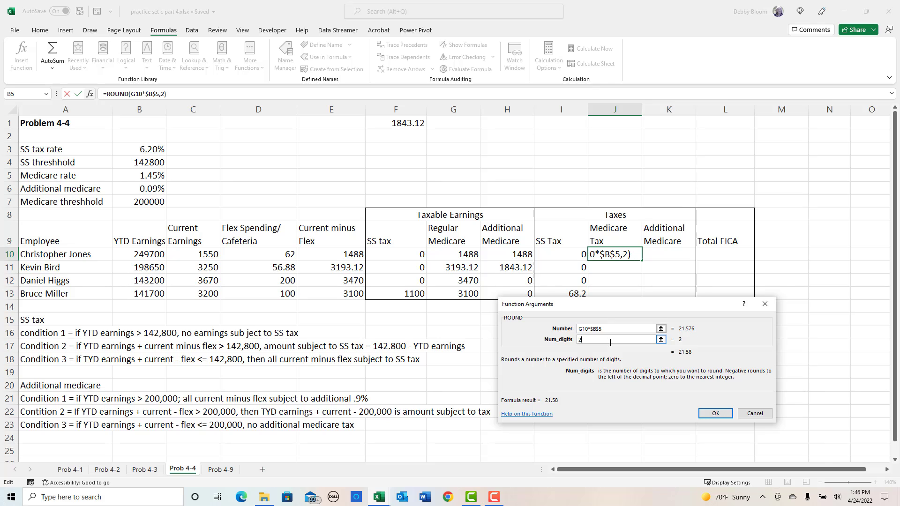
pyautogui.click(713, 421)
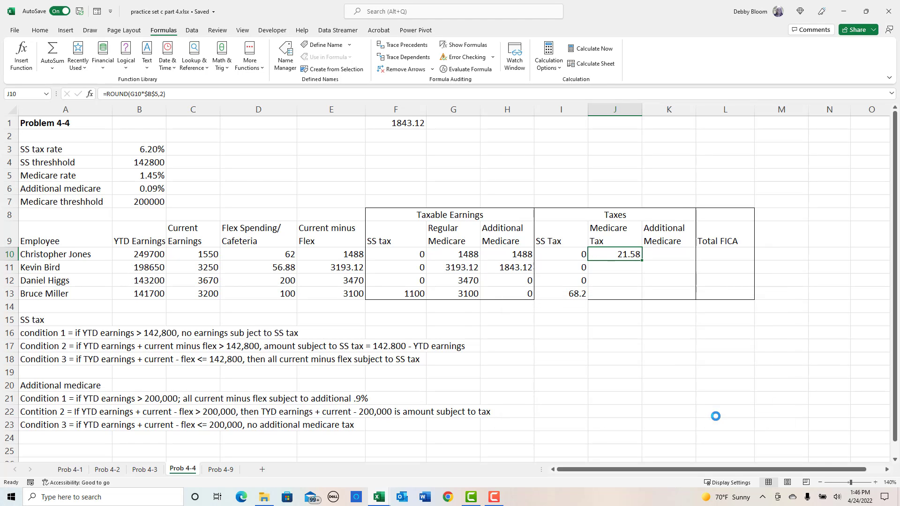
pyautogui.moveTo(641, 260); pyautogui.dragTo(643, 301)
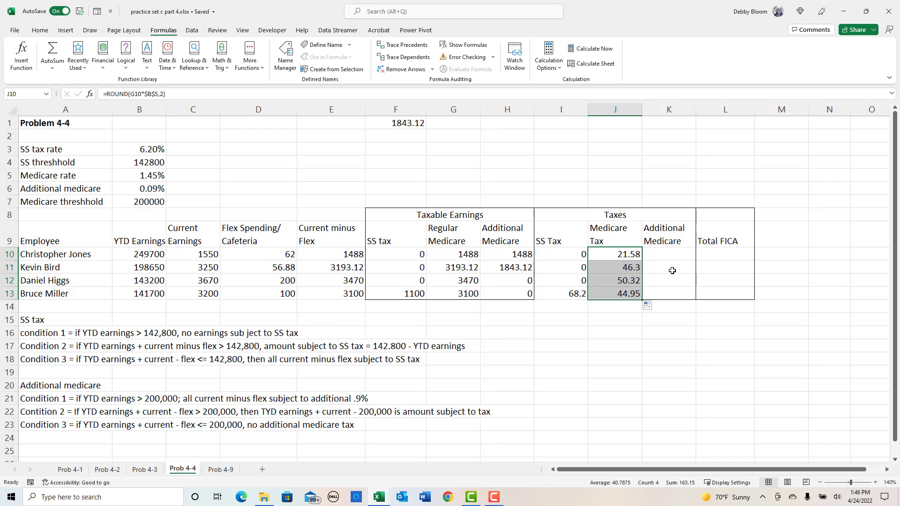
# - Calculate the additional Medicare tax in K10 with a ROUND function of H10*$B$6 to 2 digits and fill it down to K13
pyautogui.click(677, 257)
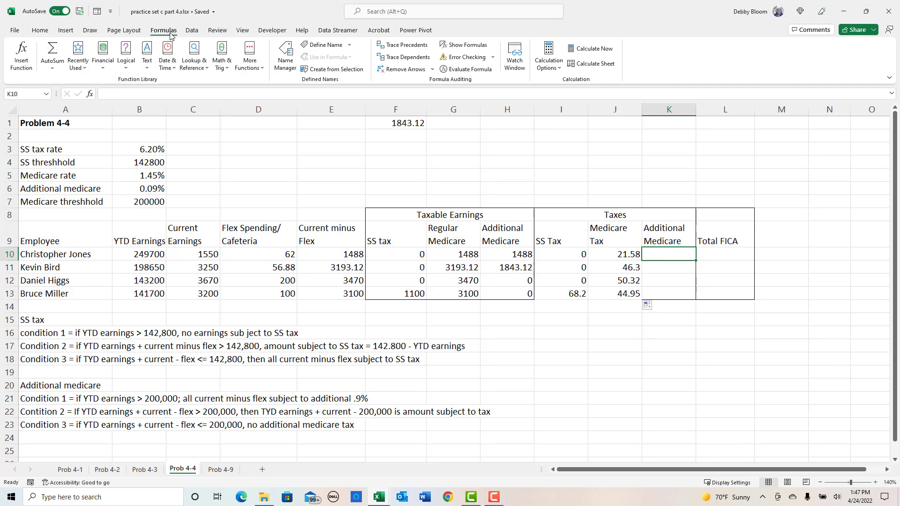
pyautogui.click(222, 61)
pyautogui.moveTo(287, 134); pyautogui.dragTo(289, 259)
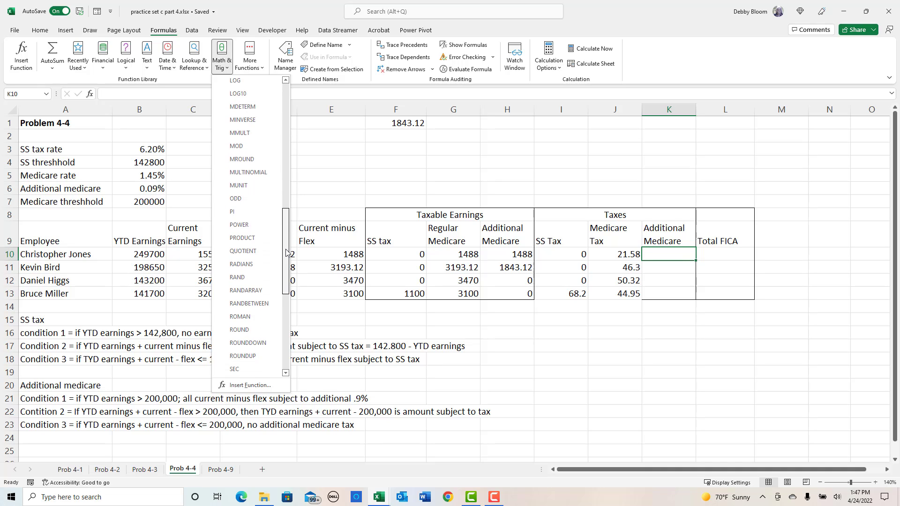
pyautogui.click(258, 330)
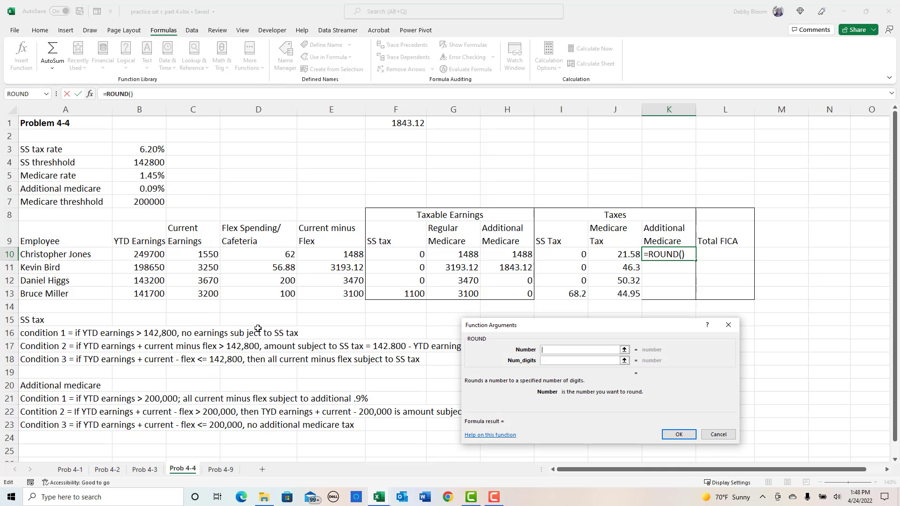
pyautogui.click(506, 251)
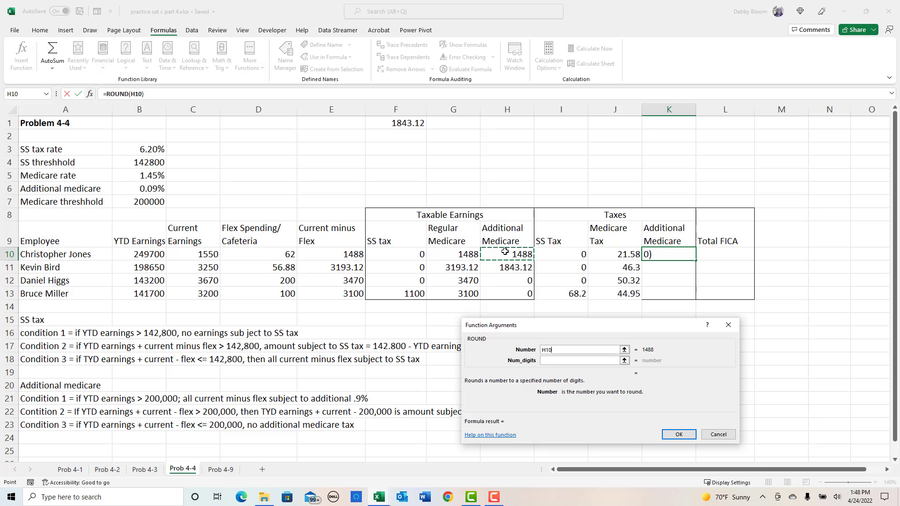
pyautogui.write('*')
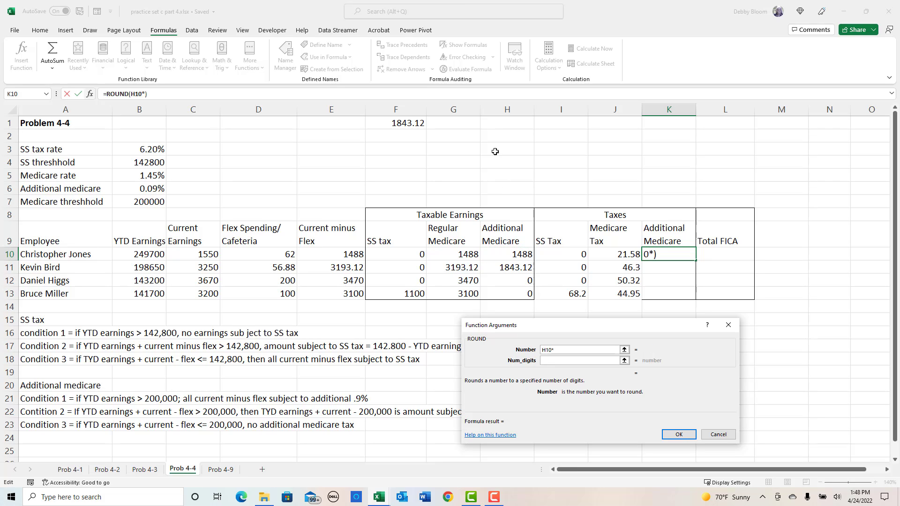
pyautogui.click(151, 191)
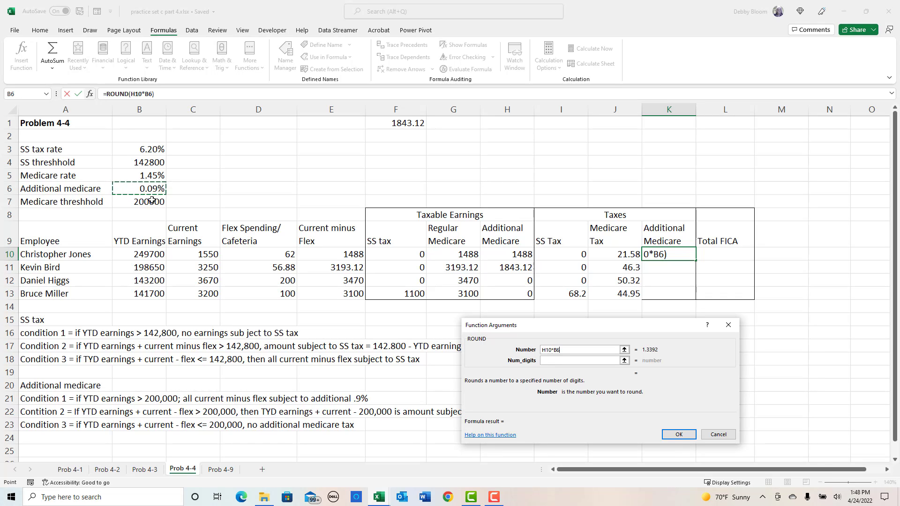
pyautogui.press('F4')
pyautogui.click(553, 362)
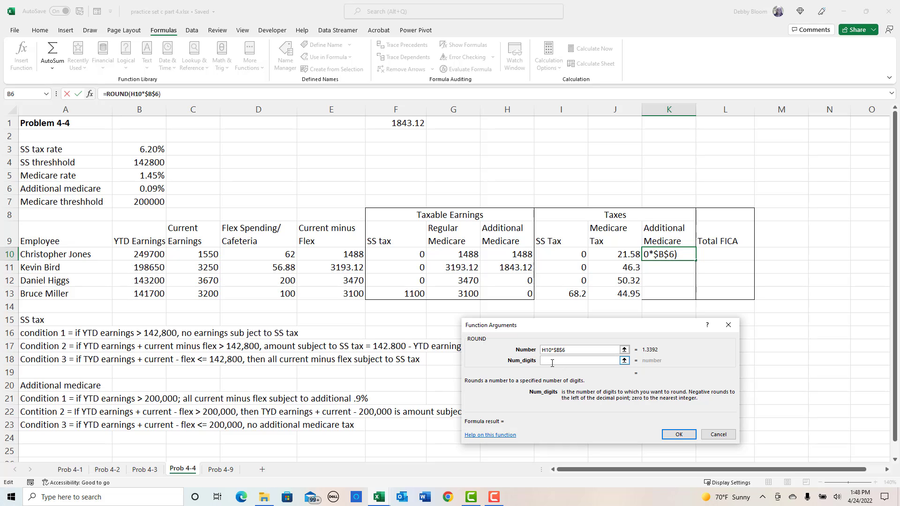
pyautogui.write('2')
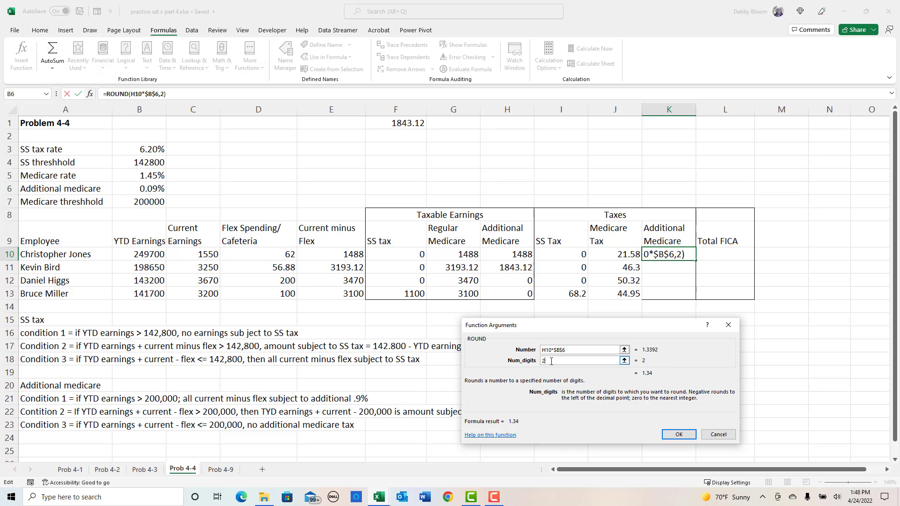
pyautogui.click(675, 435)
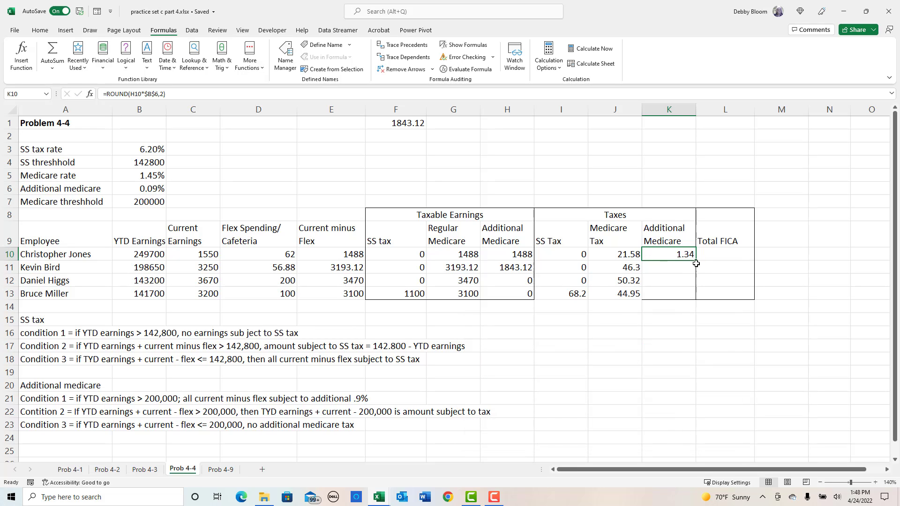
pyautogui.moveTo(695, 261); pyautogui.dragTo(680, 315)
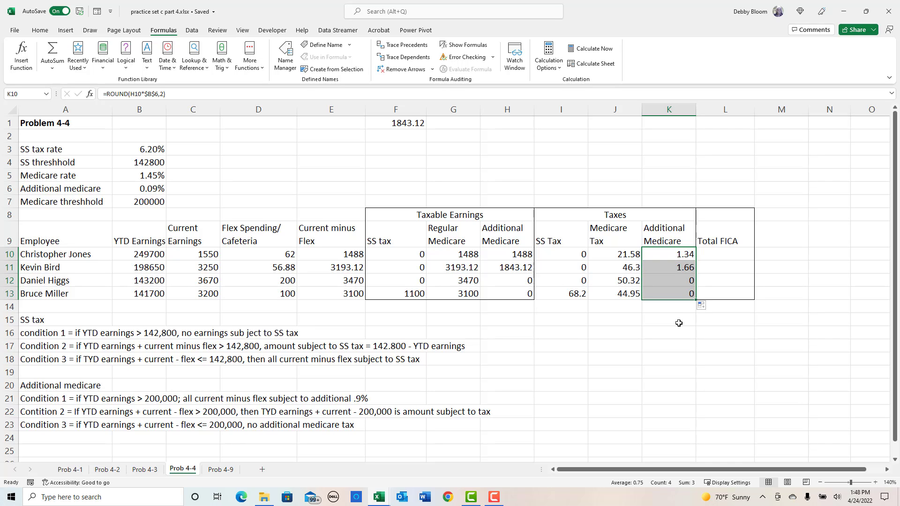
# - Total the FICA taxes in L10 with the formula =I10+J10+K10 and fill it down to L13
pyautogui.click(727, 252)
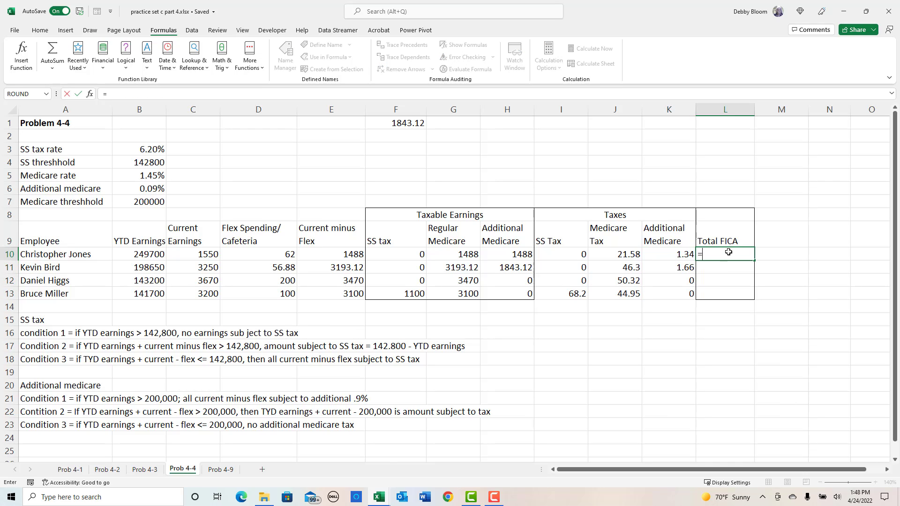
pyautogui.write('=')
pyautogui.click(561, 255)
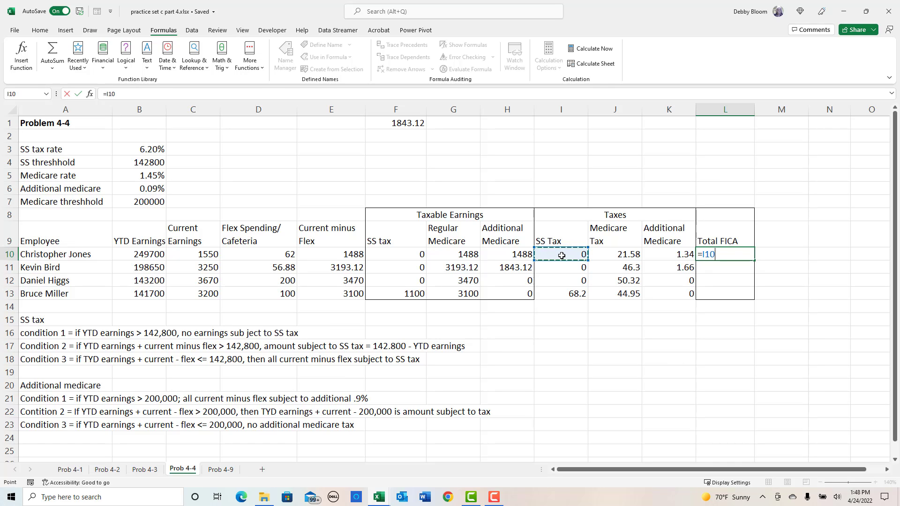
pyautogui.write('+')
pyautogui.click(613, 249)
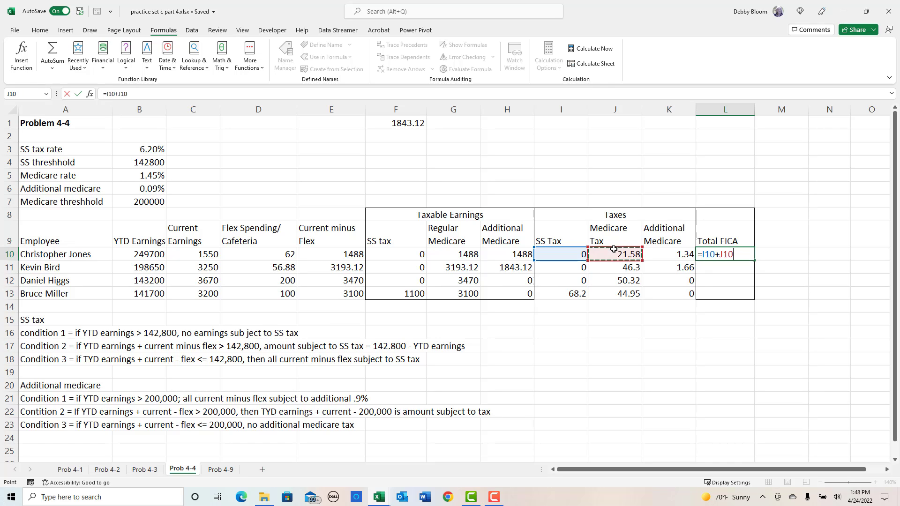
pyautogui.write('+')
pyautogui.click(660, 253)
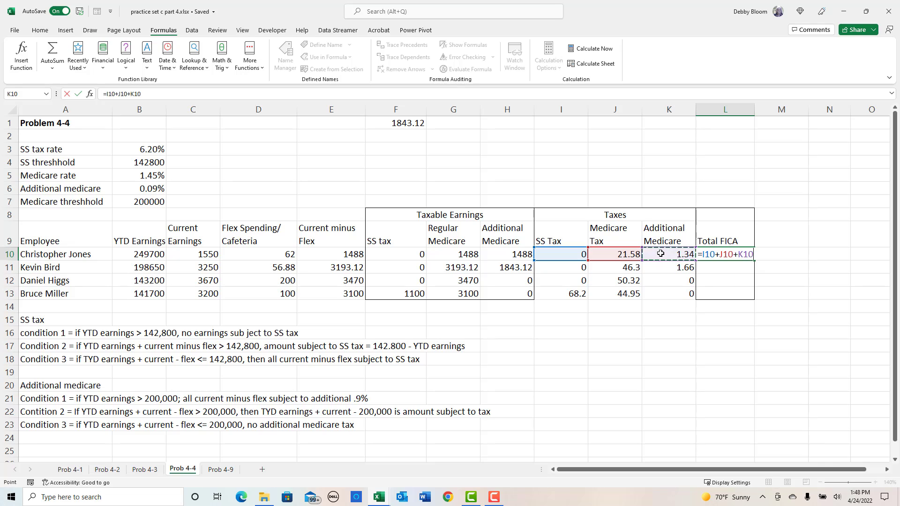
pyautogui.press('Return')
pyautogui.click(738, 256)
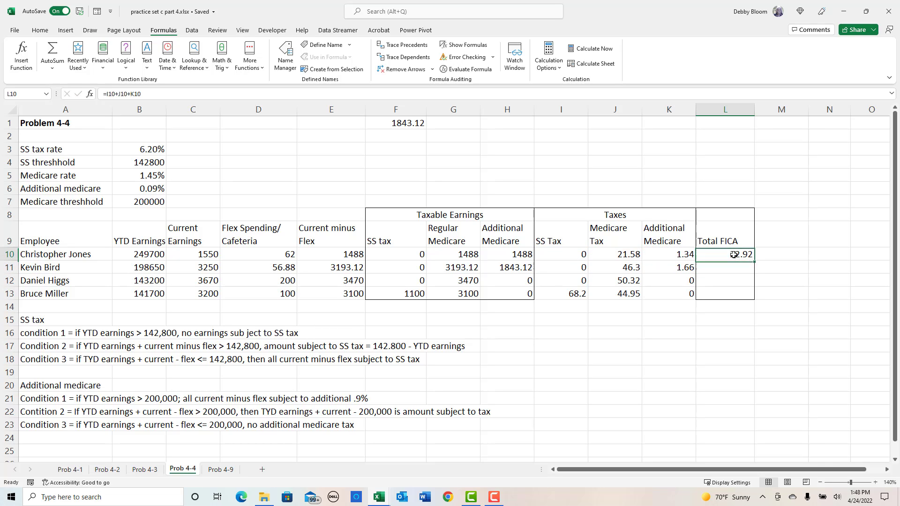
pyautogui.moveTo(754, 261); pyautogui.dragTo(752, 298)
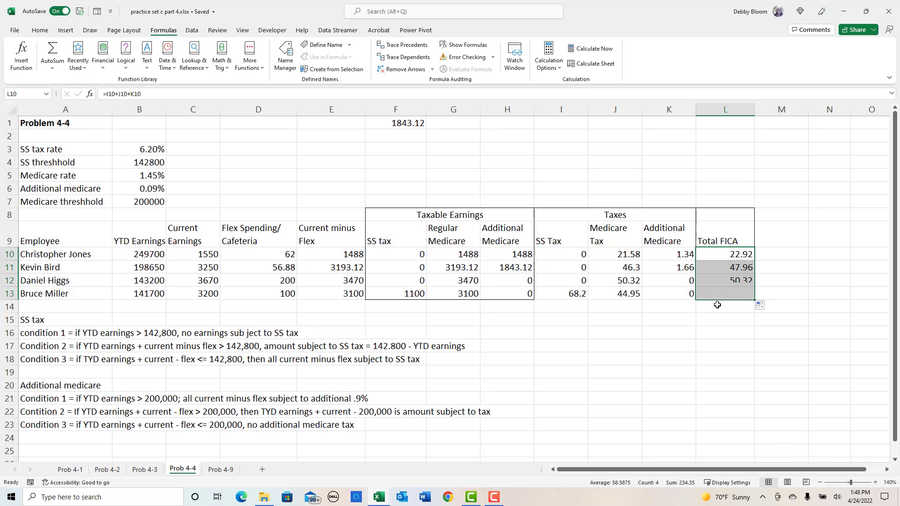
pyautogui.moveTo(560, 294); pyautogui.dragTo(718, 295)
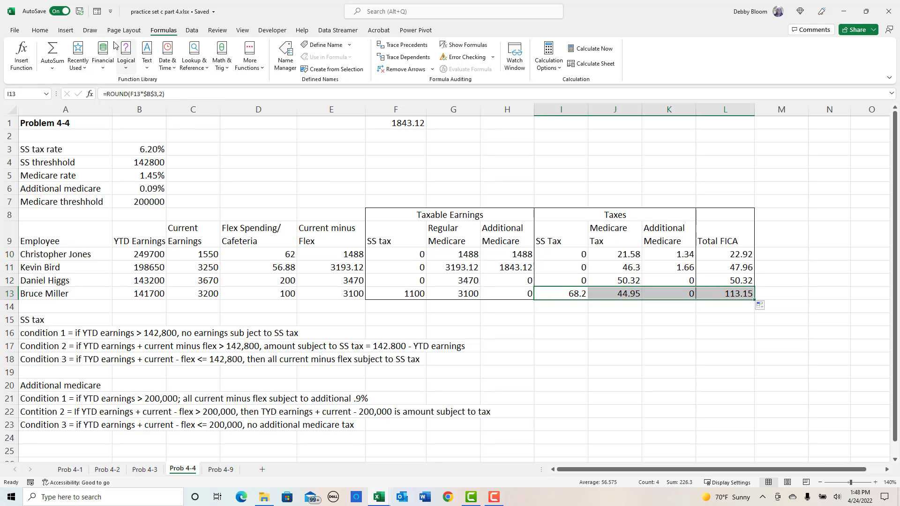
pyautogui.click(46, 31)
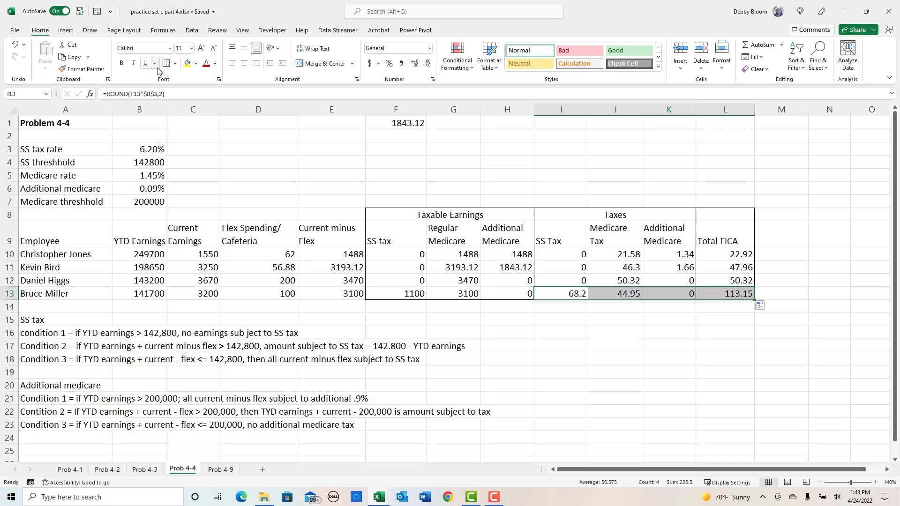
pyautogui.click(645, 174)
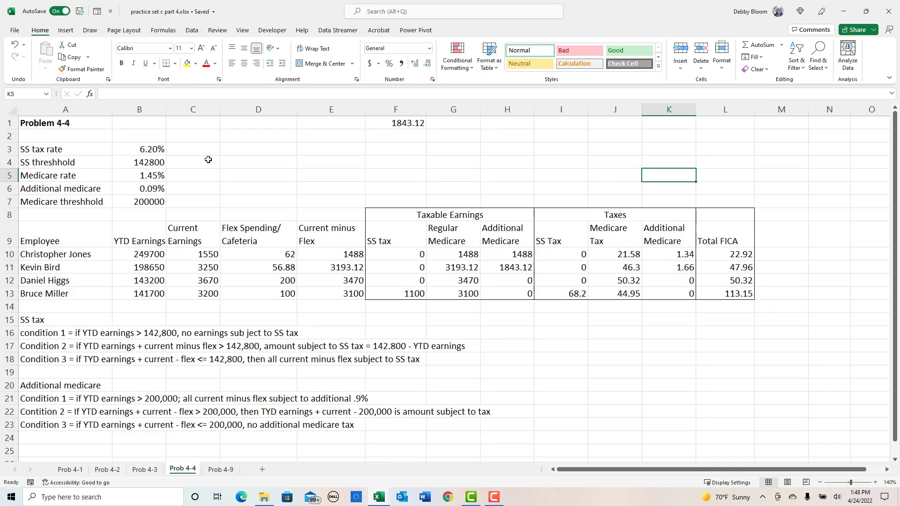
# - Clear the scratch value in F1 and set the additional Medicare rate in B6 to .009
pyautogui.click(372, 128)
pyautogui.press('Delete')
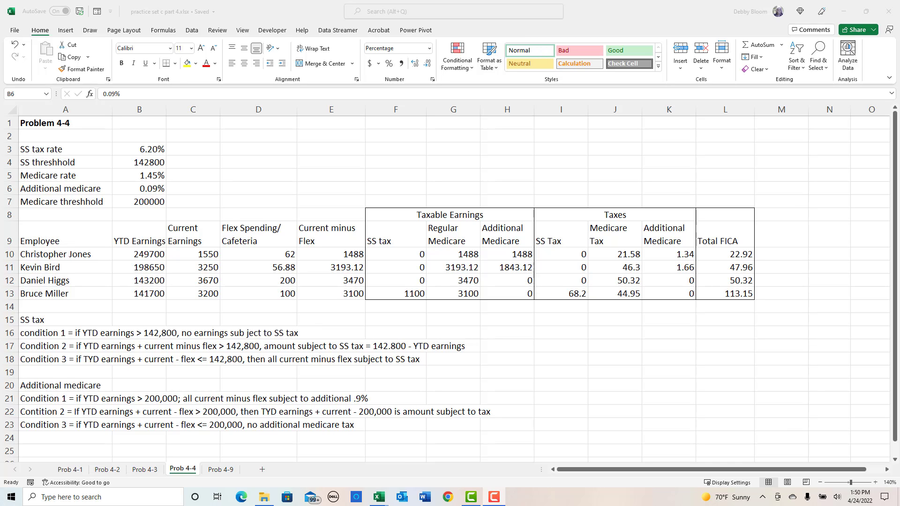
pyautogui.click(150, 188)
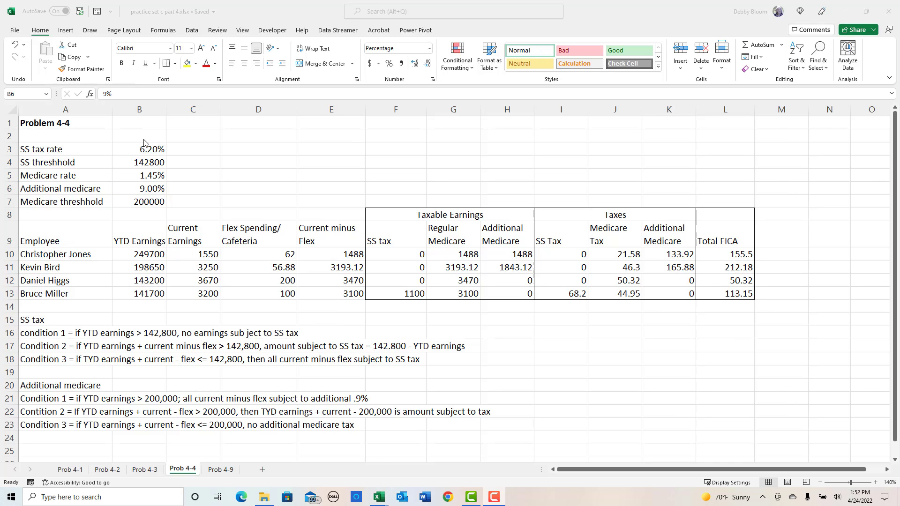
pyautogui.click(134, 187)
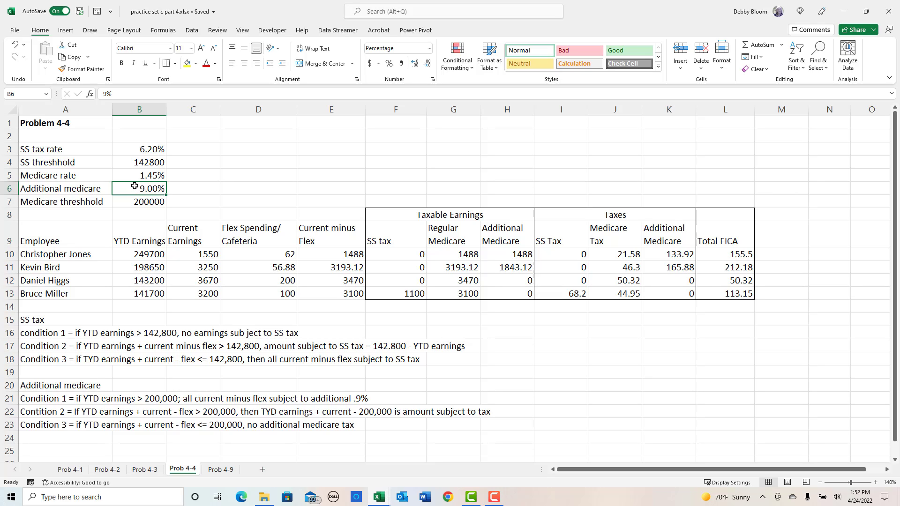
pyautogui.write('.009')
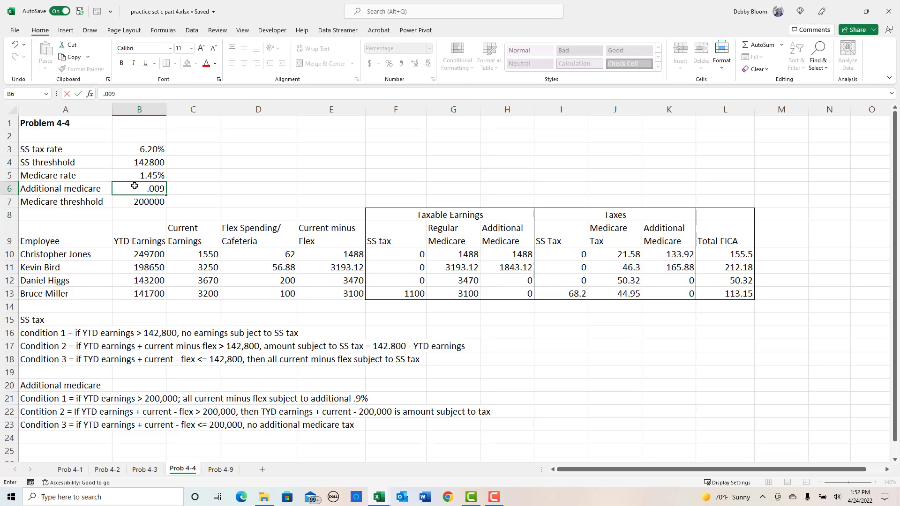
pyautogui.press('Return')
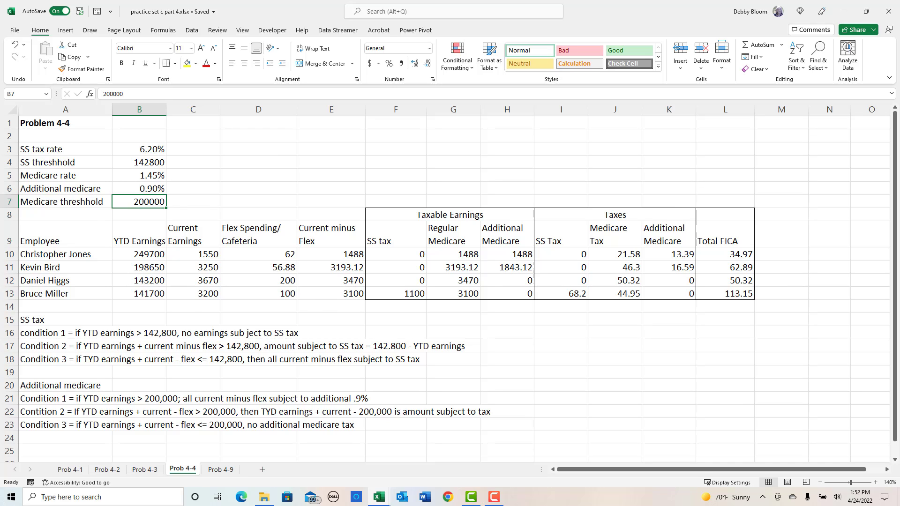
pyautogui.scroll(-1, 449, 277)
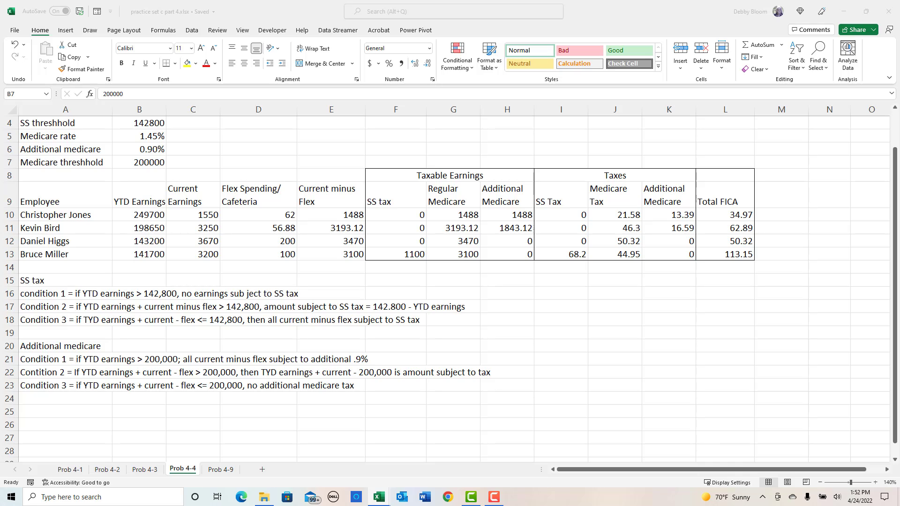
pyautogui.click(617, 269)
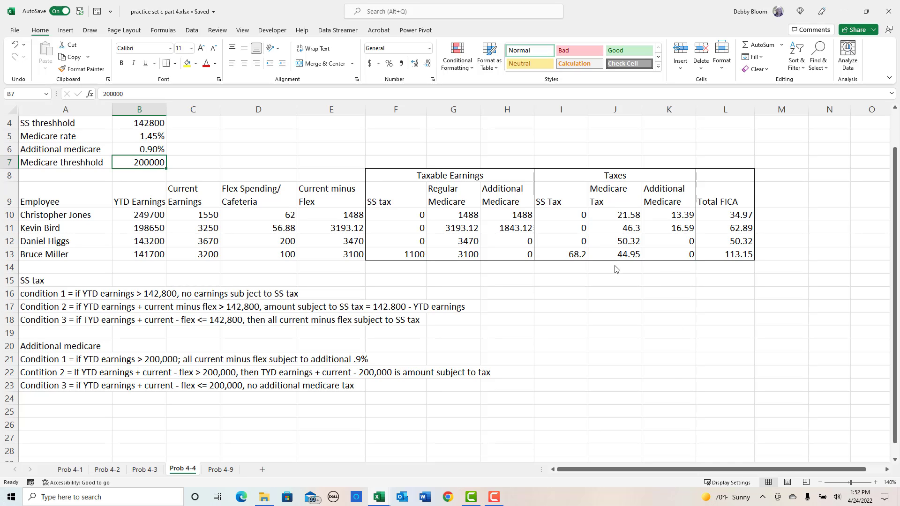
pyautogui.click(614, 258)
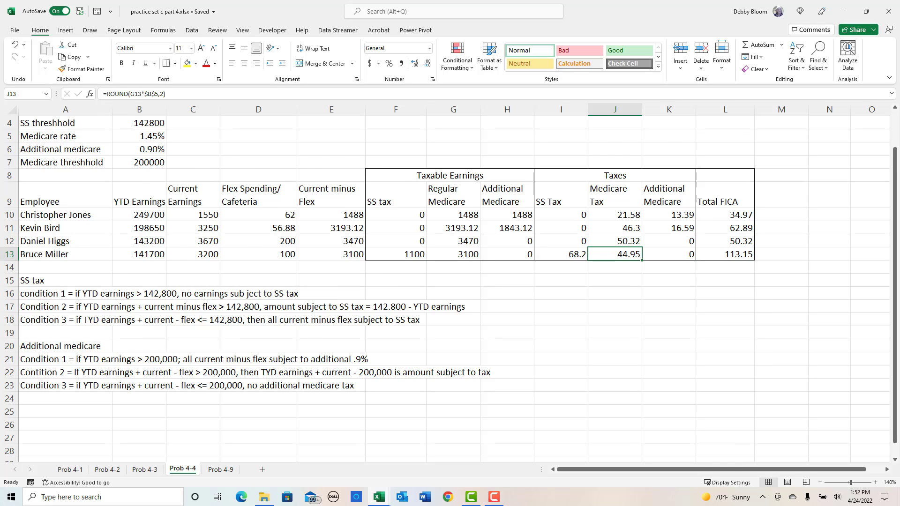
pyautogui.scroll(-1, 318, 369)
pyautogui.scroll(2, 318, 369)
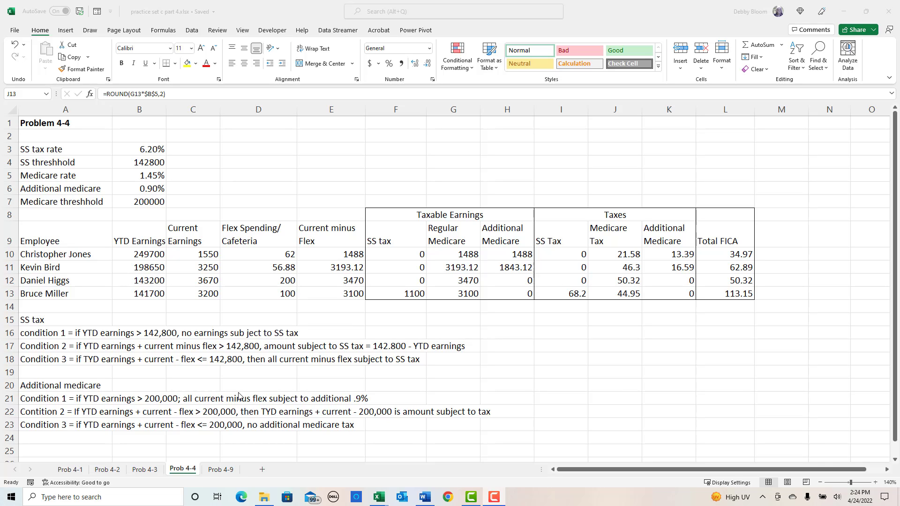
# - Open the Prob 4-9 sheet at 120% zoom and resize the workbook window to about half the screen's width and nearly full height
pyautogui.click(220, 471)
pyautogui.click(218, 471)
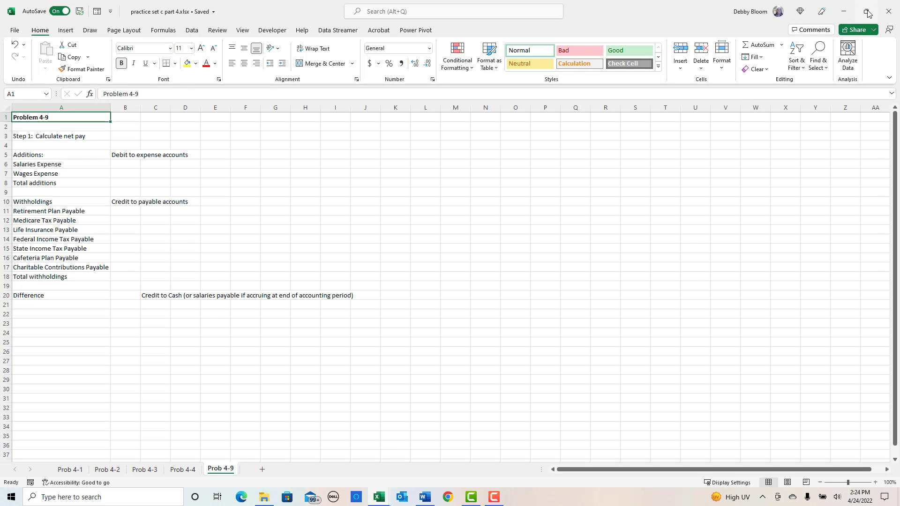
pyautogui.click(868, 13)
pyautogui.moveTo(590, 91); pyautogui.dragTo(408, 15)
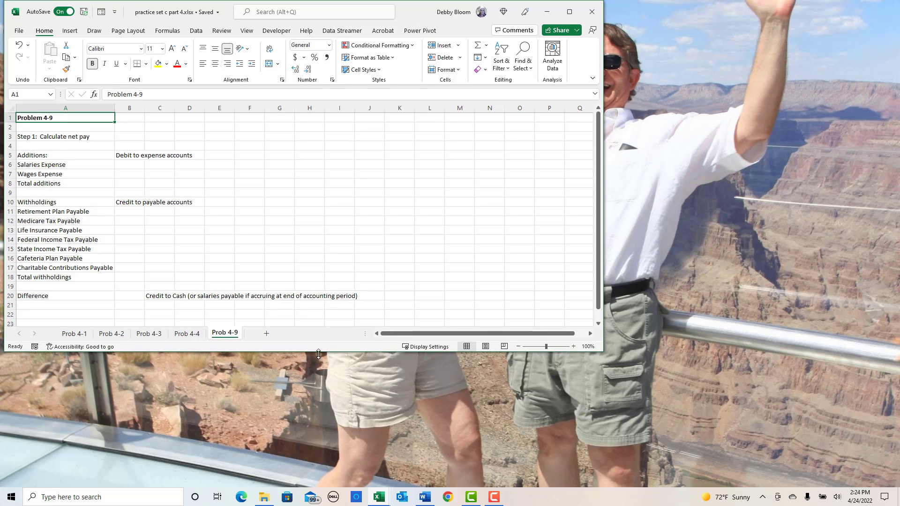
pyautogui.moveTo(319, 354); pyautogui.dragTo(319, 482)
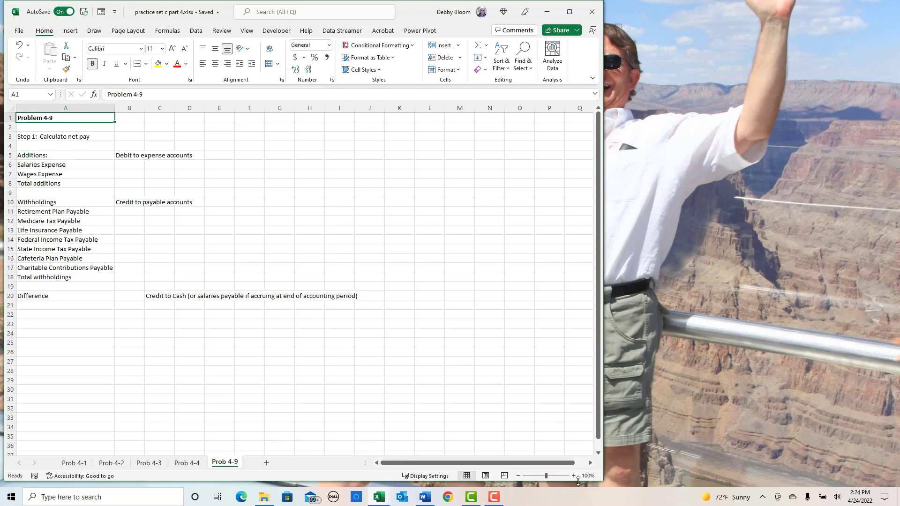
pyautogui.click(574, 477)
pyautogui.click(574, 477)
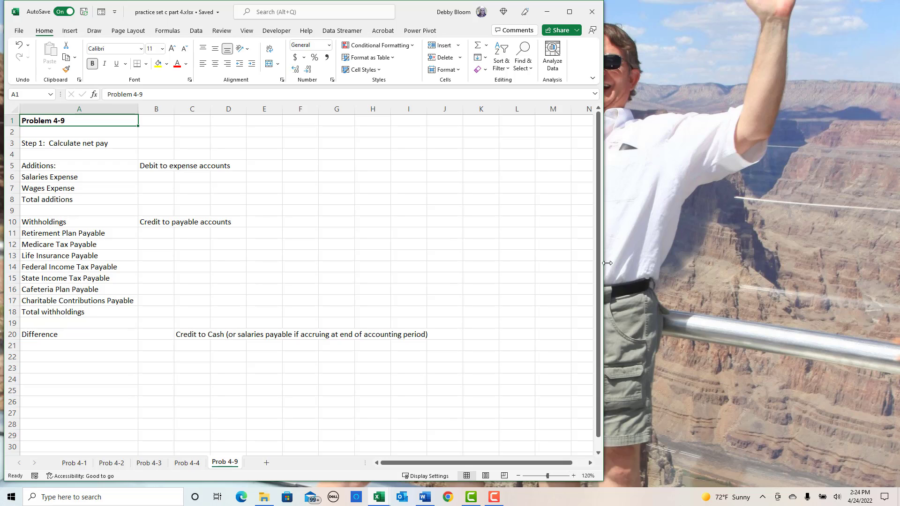
pyautogui.moveTo(604, 239); pyautogui.dragTo(500, 239)
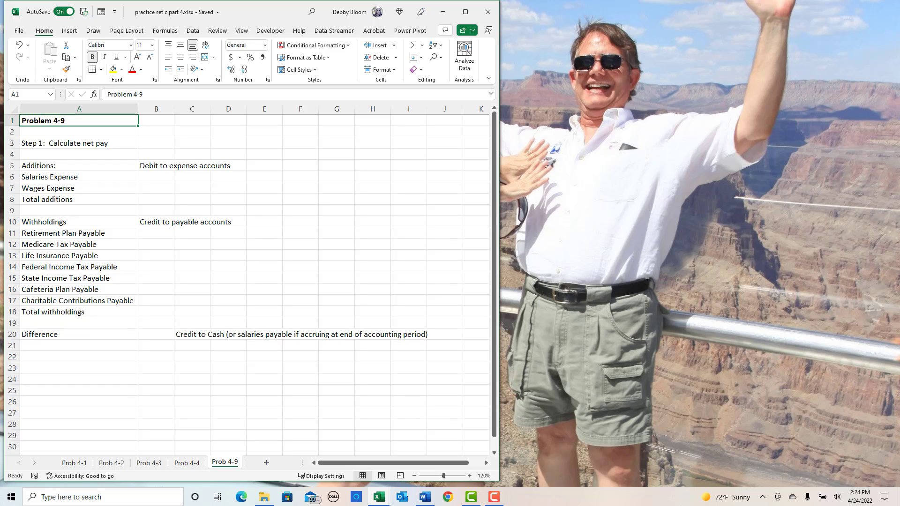
# - Switch to the Word document PA9E-PSc-C04 and resize its window to fit beside the workbook with the PSc 4-9 figures in view
pyautogui.click(425, 497)
pyautogui.moveTo(759, 26); pyautogui.dragTo(639, 41)
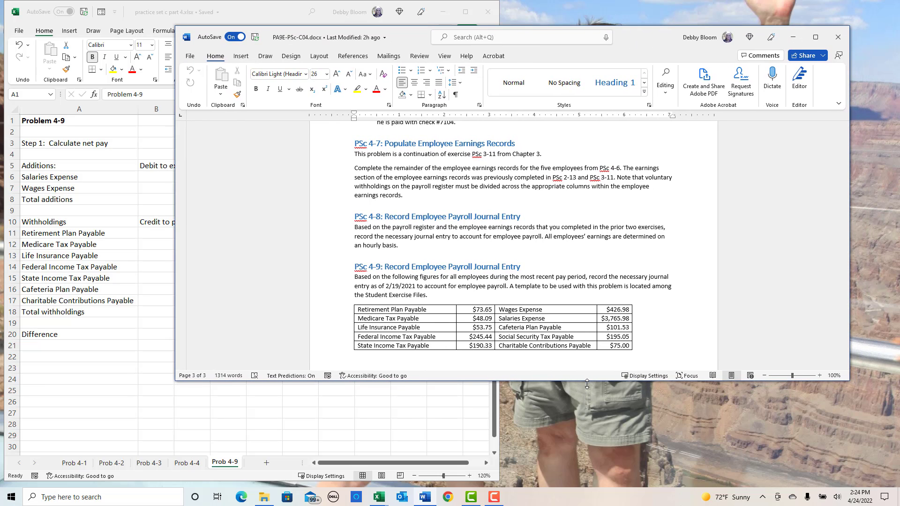
pyautogui.moveTo(588, 381); pyautogui.dragTo(612, 485)
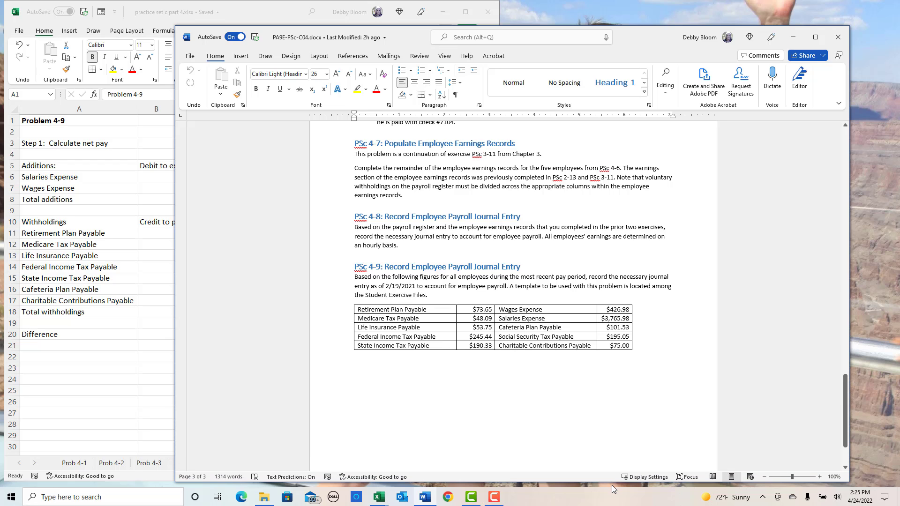
pyautogui.moveTo(652, 41); pyautogui.dragTo(699, 19)
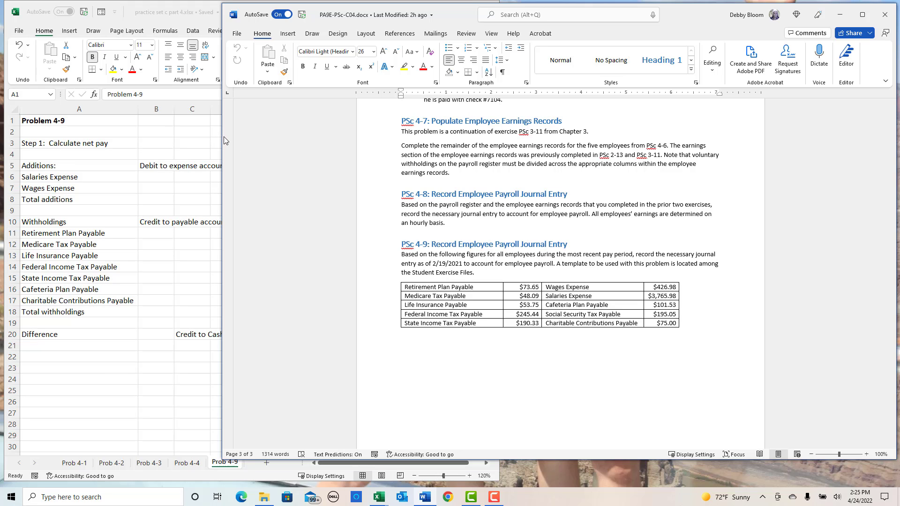
pyautogui.moveTo(219, 147); pyautogui.dragTo(494, 174)
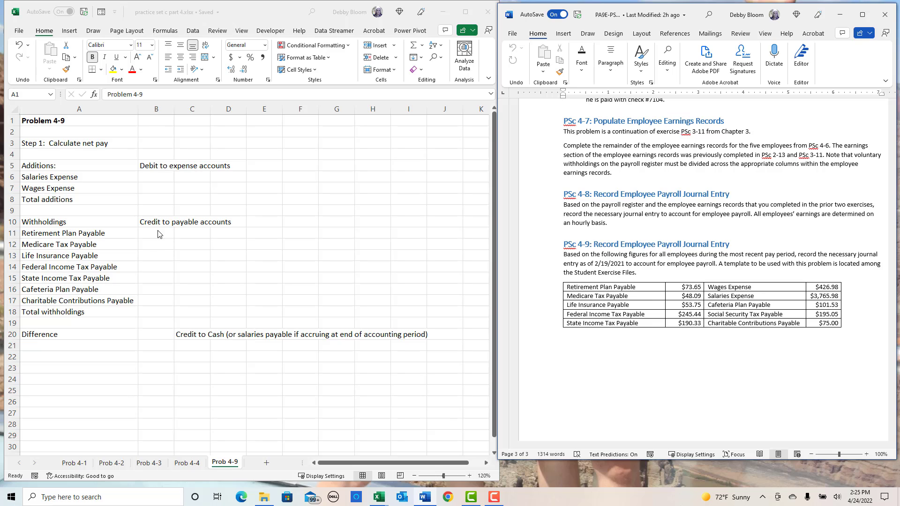
# - Enter the withholdings 73.65 for Retirement Plan Payable in B11 and 48.09 for Medicare Tax Payable in B12 of the workbook
pyautogui.click(162, 178)
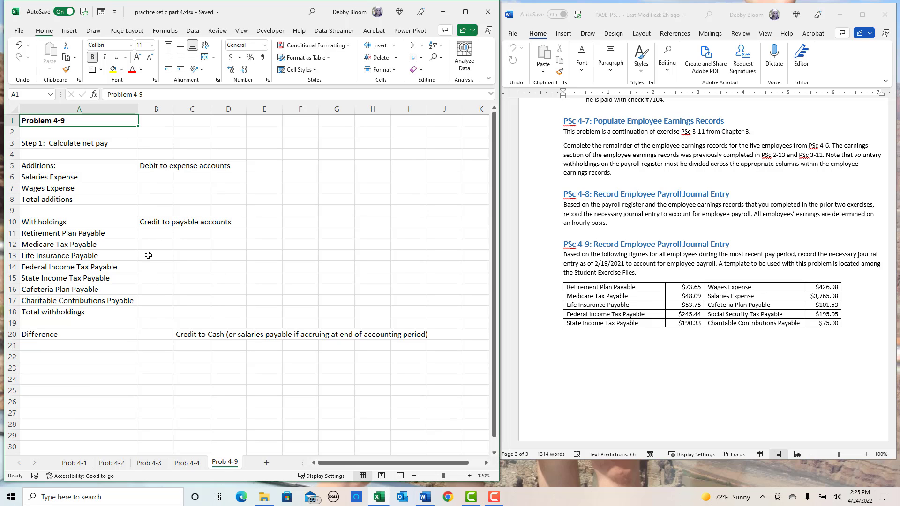
pyautogui.click(146, 235)
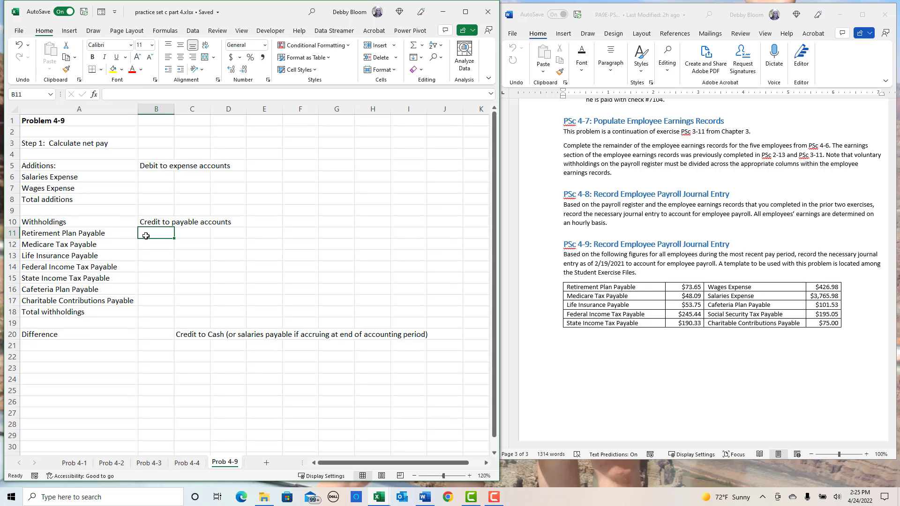
pyautogui.write('7')
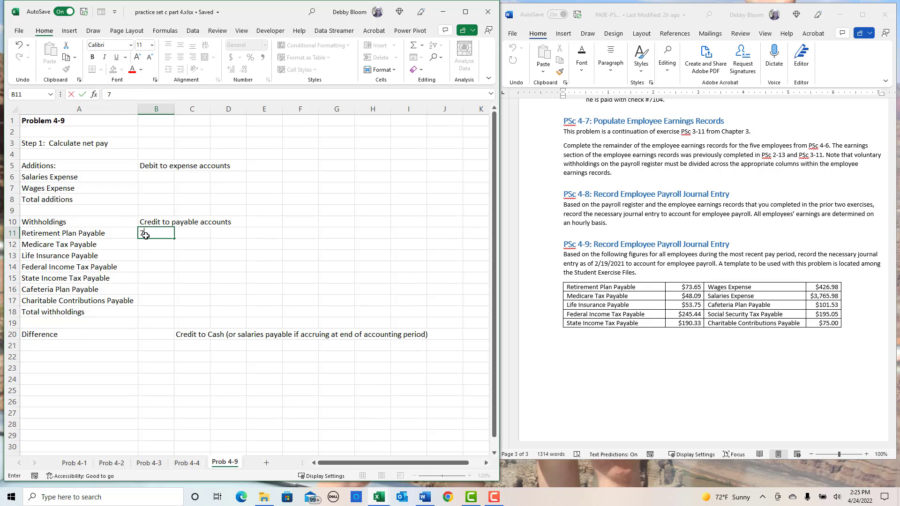
pyautogui.write('5')
pyautogui.press('Return')
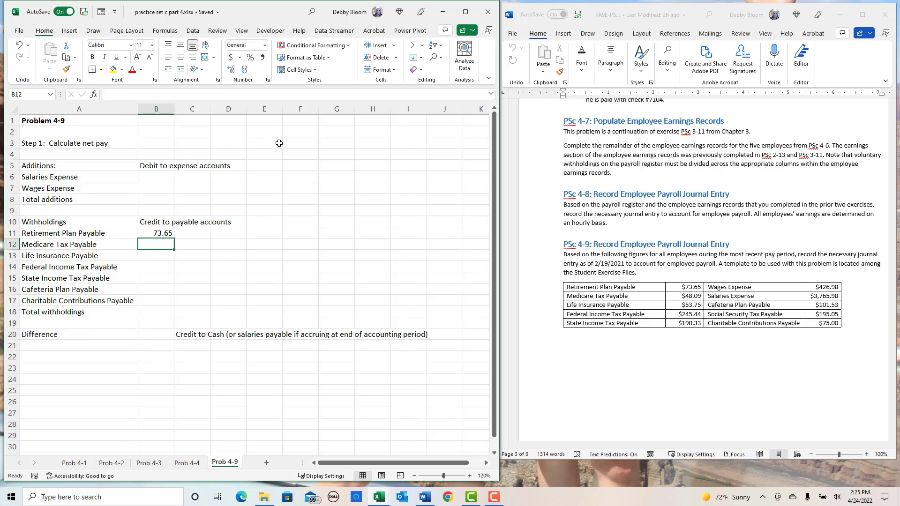
pyautogui.write('48.')
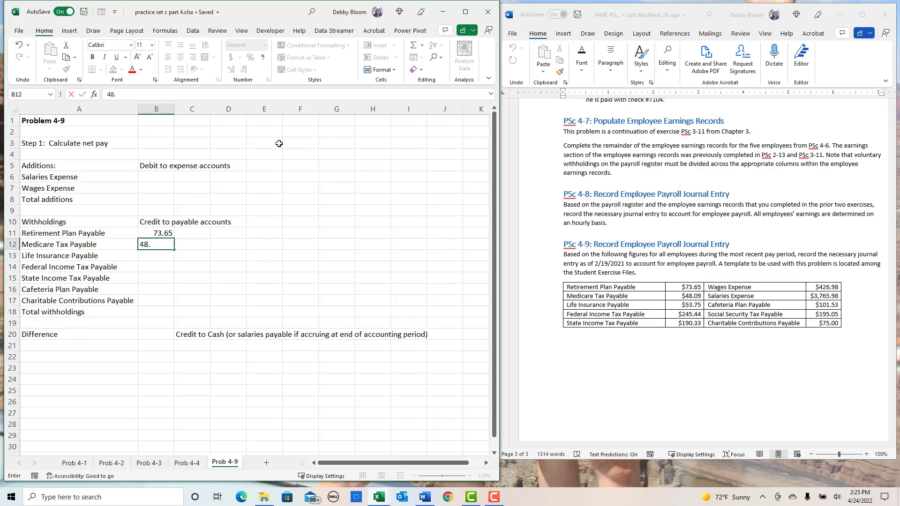
pyautogui.write('09')
pyautogui.press('Return')
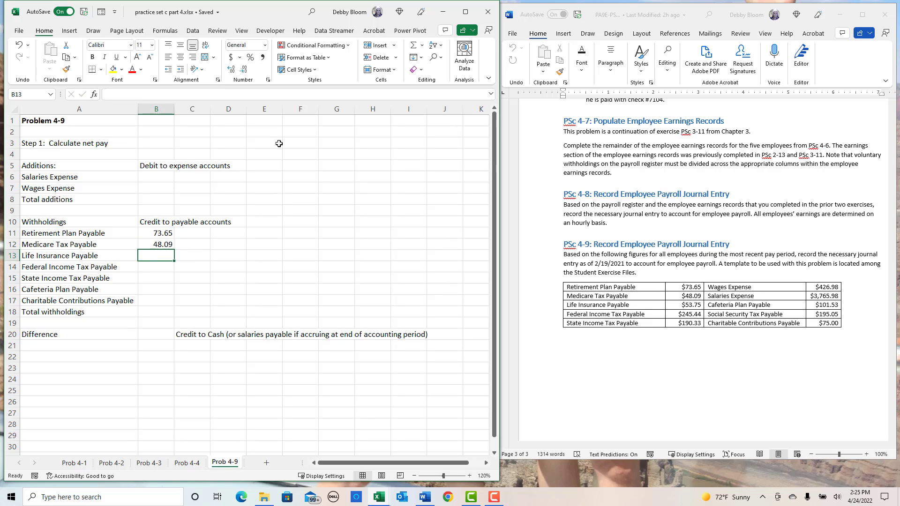
# - Enter 53.75 for Life Insurance Payable in B13 and 245.44 for Federal Income Tax Payable in B14
pyautogui.write('53.75')
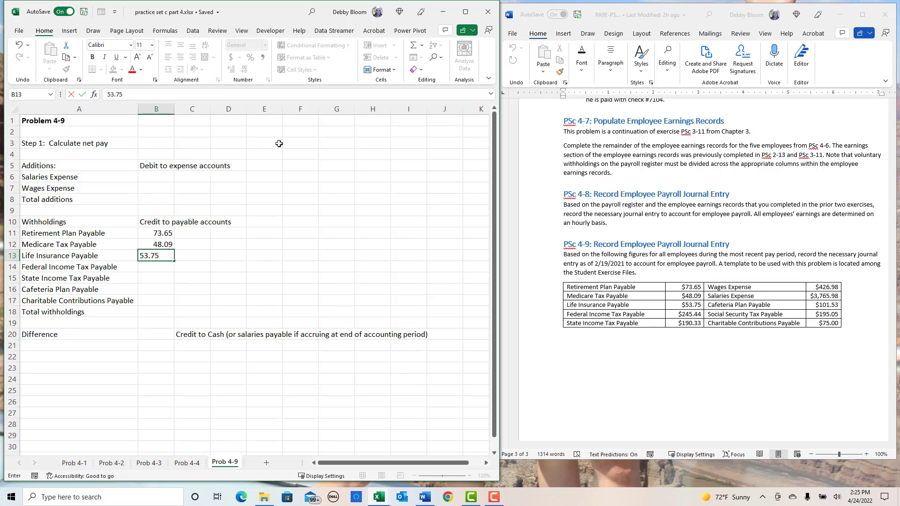
pyautogui.press('Return')
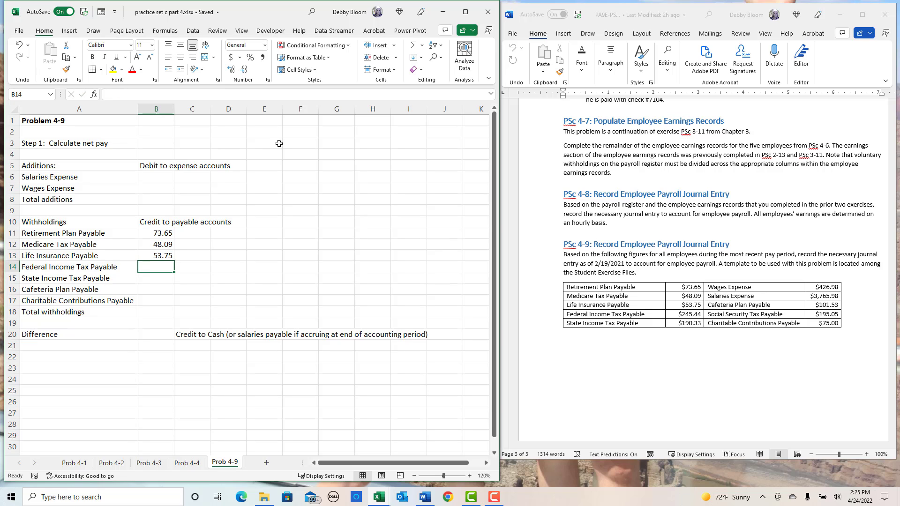
pyautogui.write('245.4')
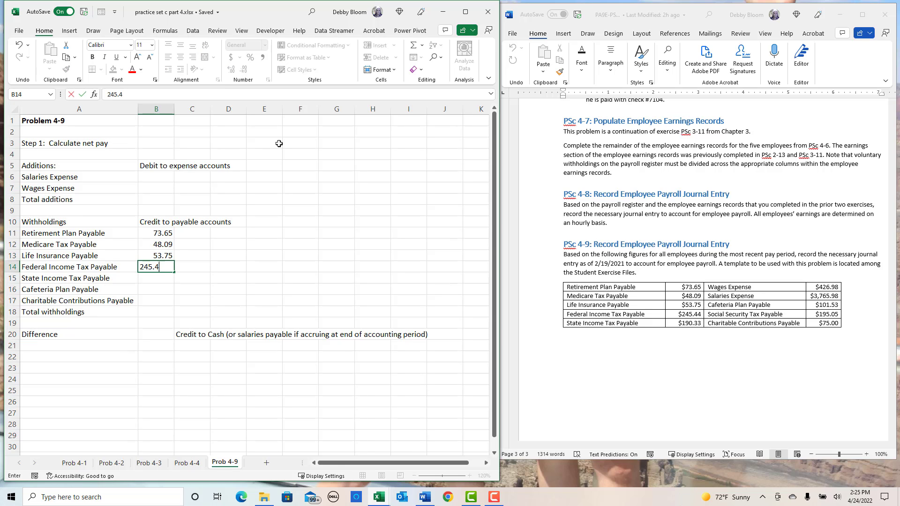
pyautogui.write('4')
pyautogui.press('Return')
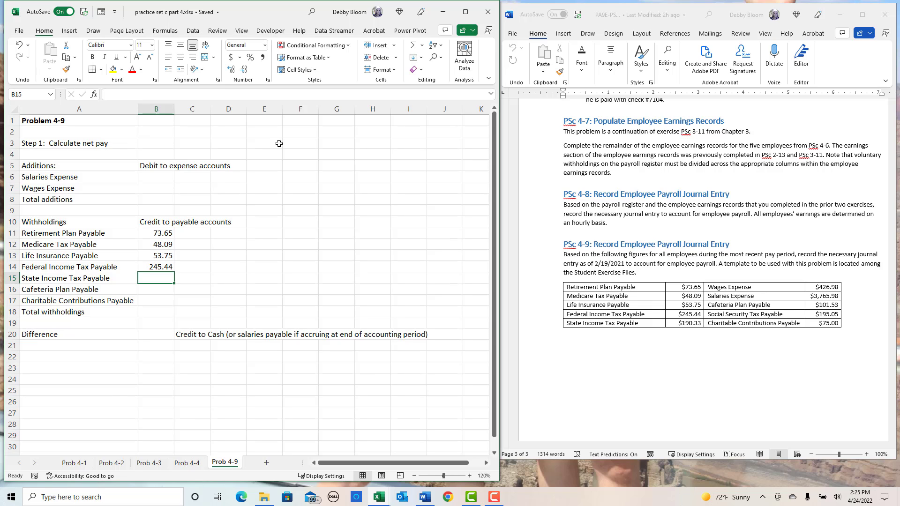
# - Enter 190.33 for State Income Tax Payable in B15
pyautogui.write('19')
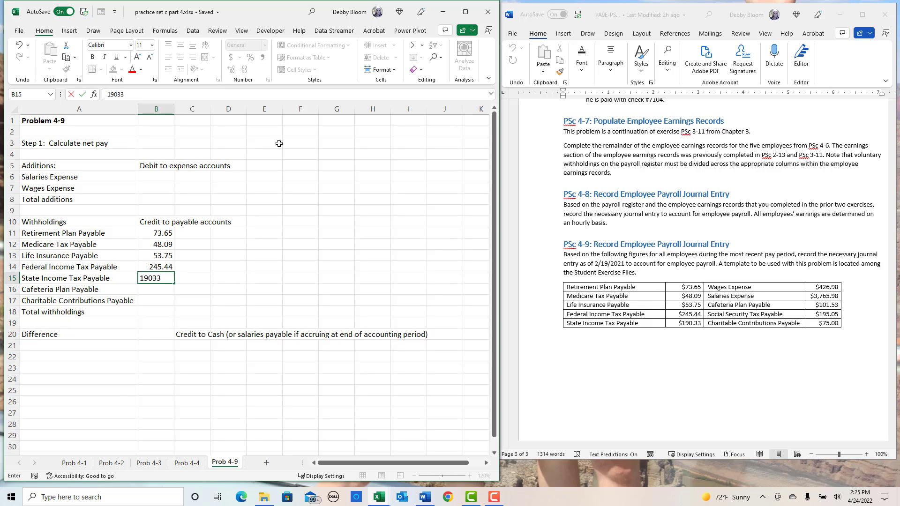
pyautogui.write('033')
pyautogui.press('Return')
pyautogui.click(148, 277)
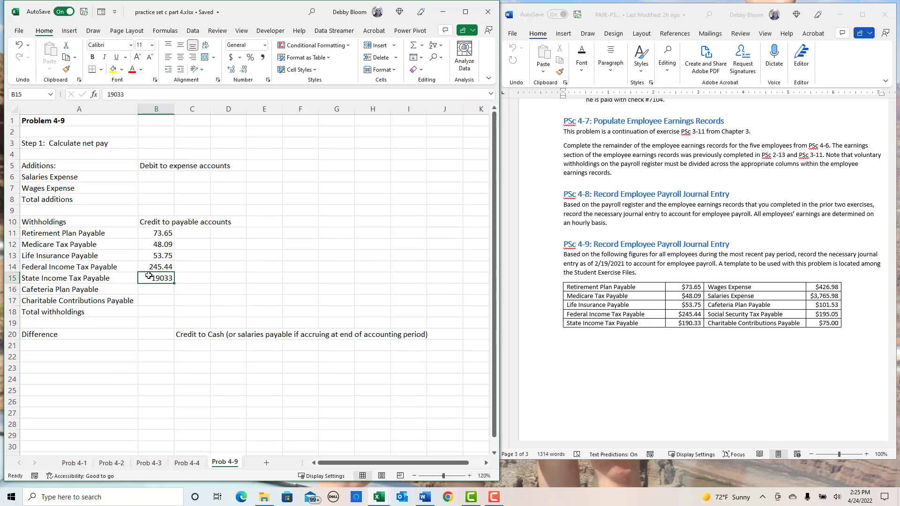
pyautogui.write('190.33')
pyautogui.press('Return')
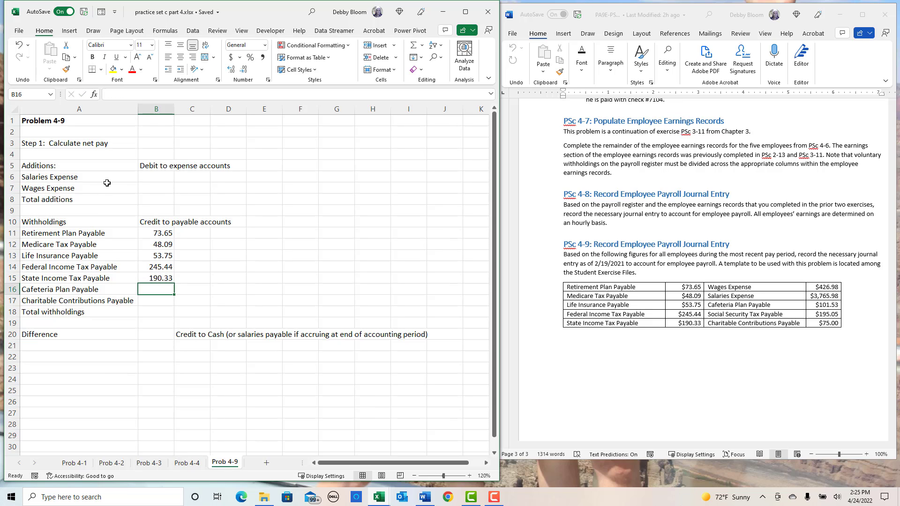
# - Enter 426.98 for Wages Expense in B7 and 3765.98 in B8 below it
pyautogui.click(152, 189)
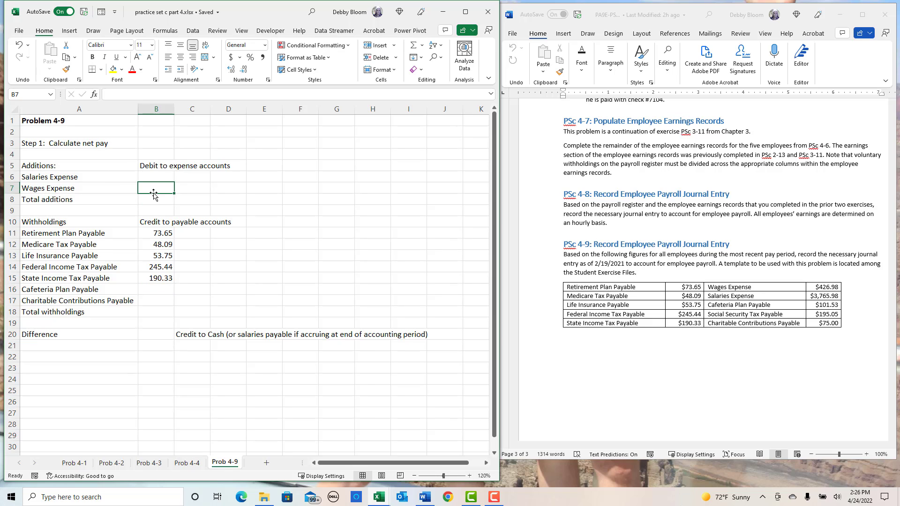
pyautogui.write('426.98')
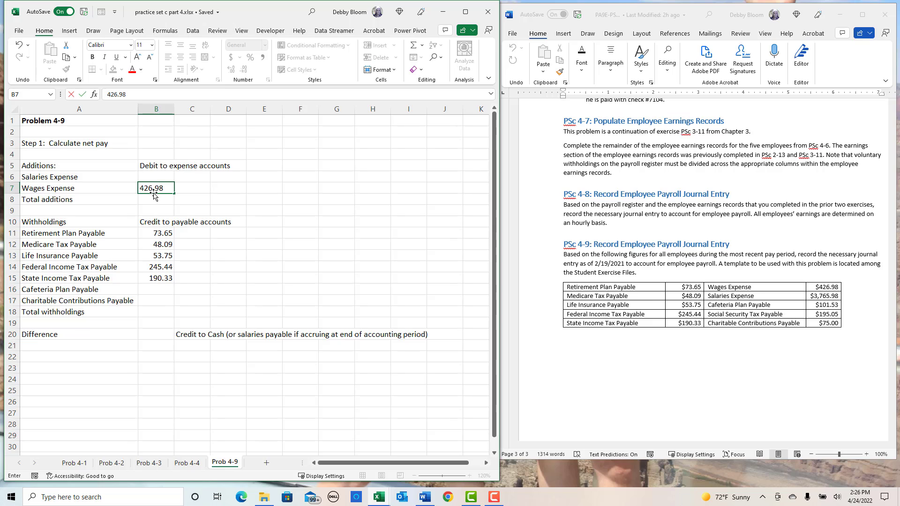
pyautogui.press('Return')
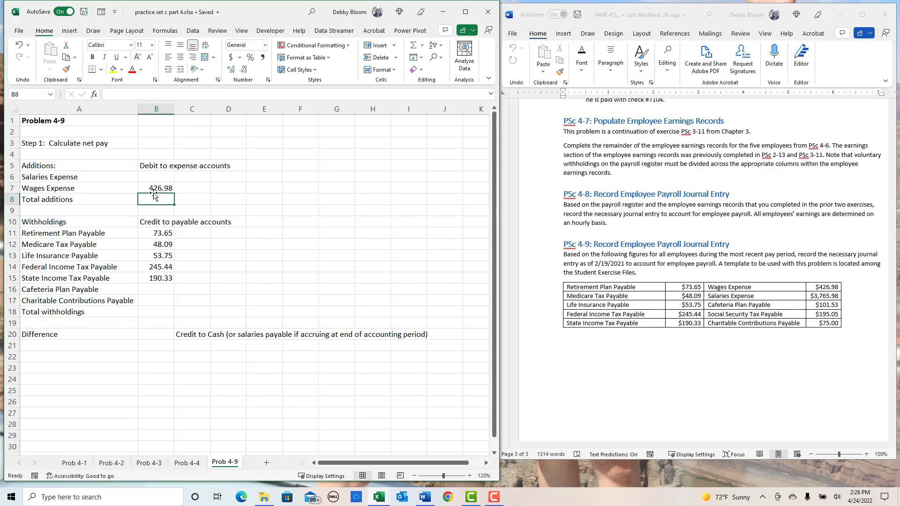
pyautogui.write('3765.98')
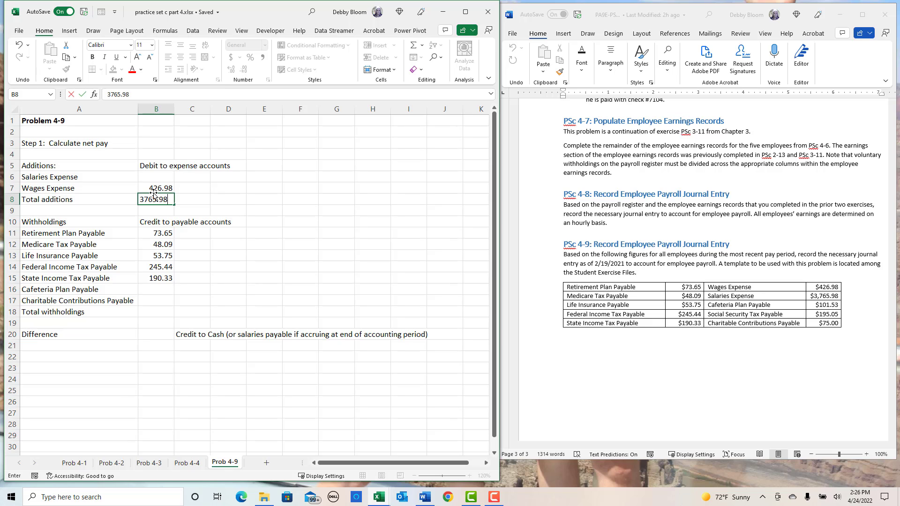
pyautogui.press('Return')
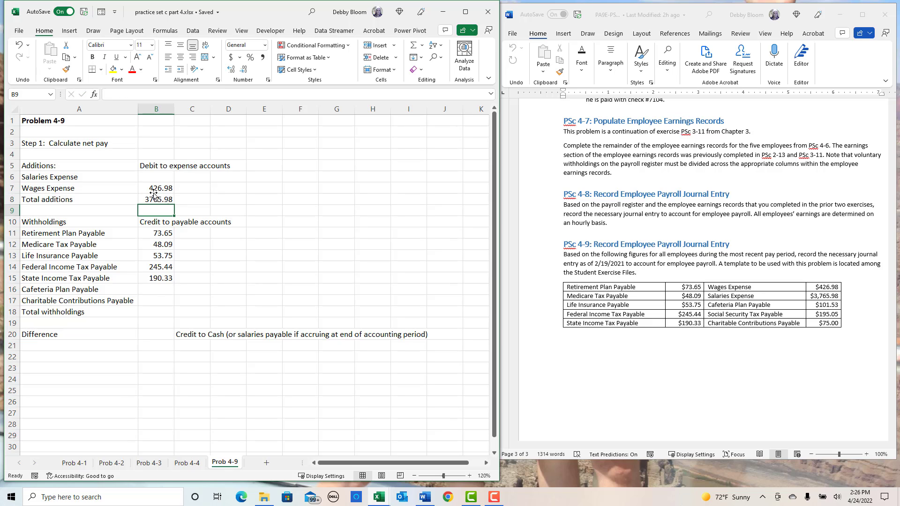
# - Enter 101.53 for Cafeteria Plan Payable in B16
pyautogui.click(156, 291)
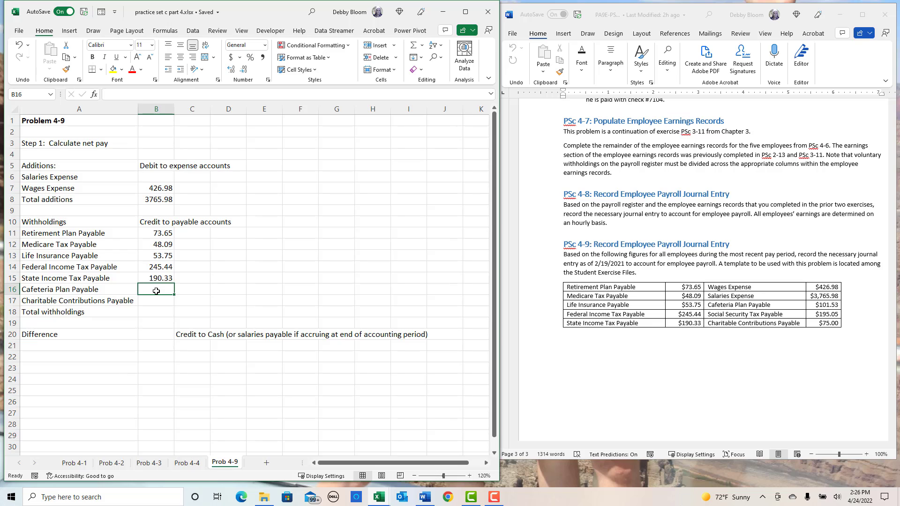
pyautogui.write('101.53')
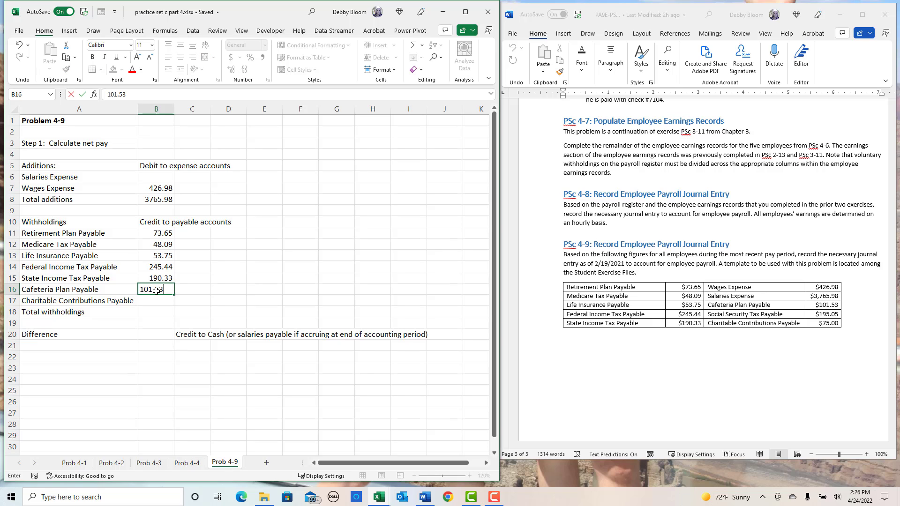
pyautogui.press('Return')
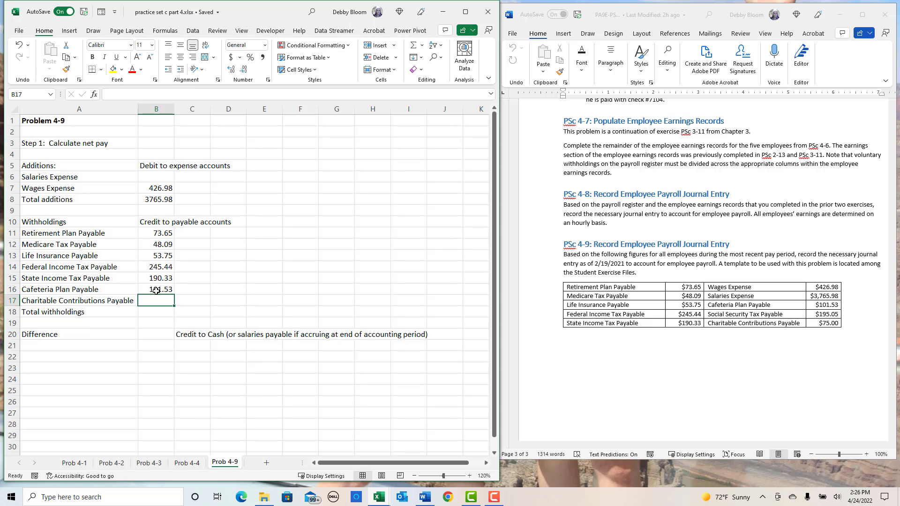
# - Insert a row above Charitable Contributions Payable and label it Social Security Tax Payable in A17
pyautogui.click(89, 287)
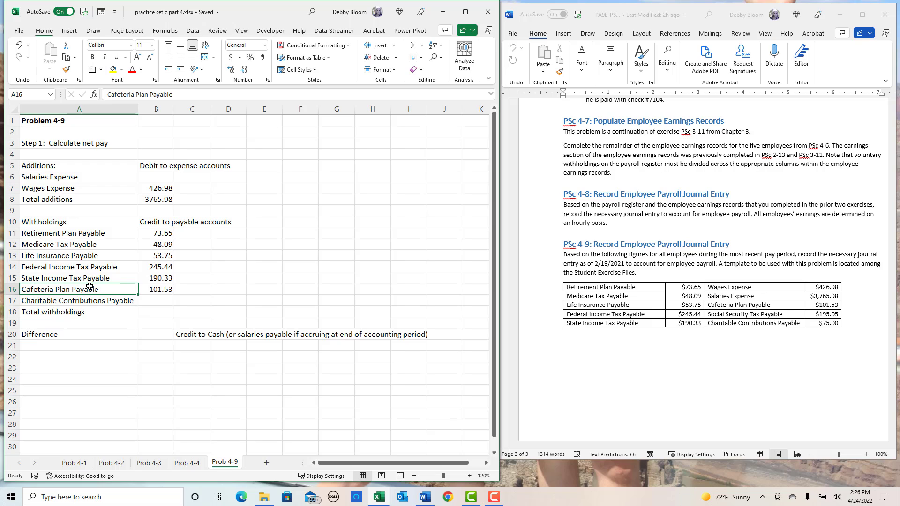
pyautogui.click(9, 301)
pyautogui.rightClick(9, 301)
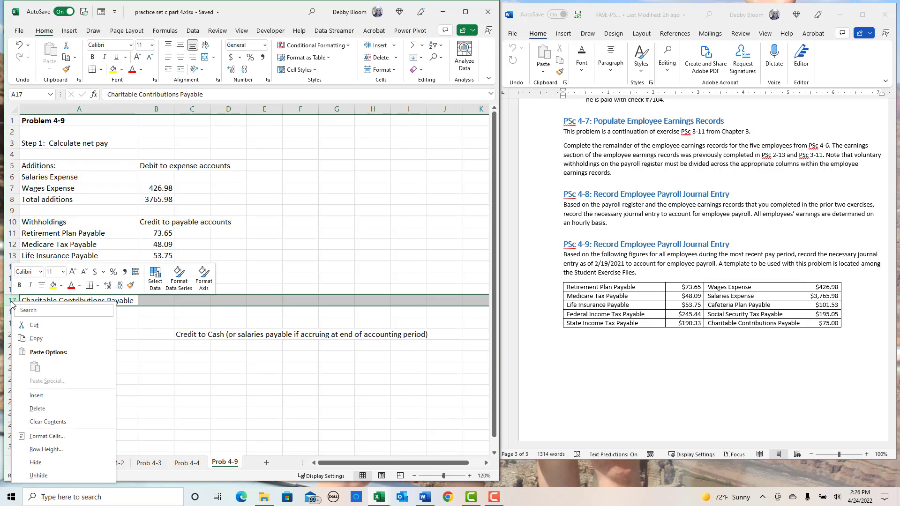
pyautogui.click(31, 397)
pyautogui.click(59, 302)
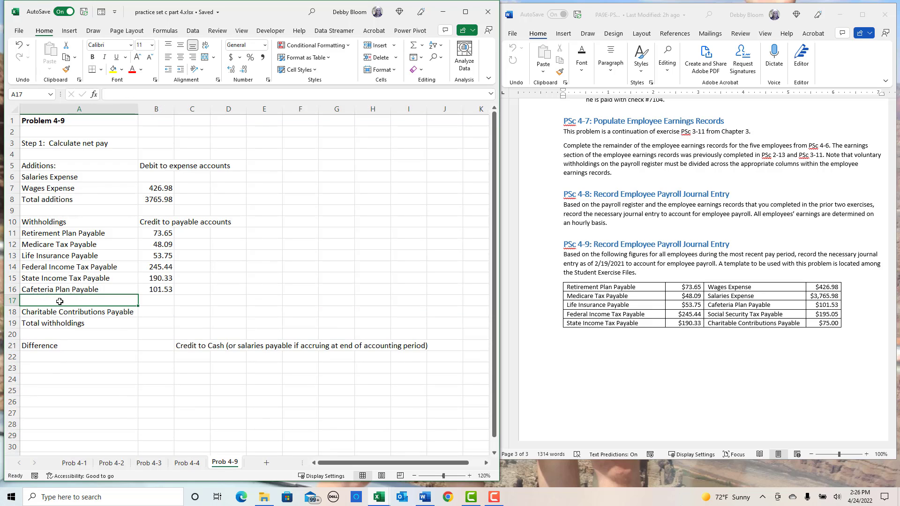
pyautogui.write('Social')
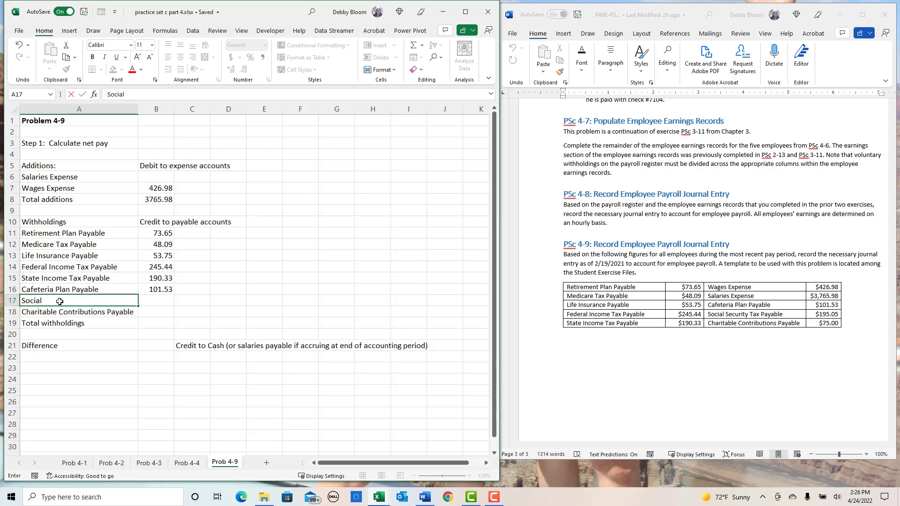
pyautogui.write(' Security Tax Payab')
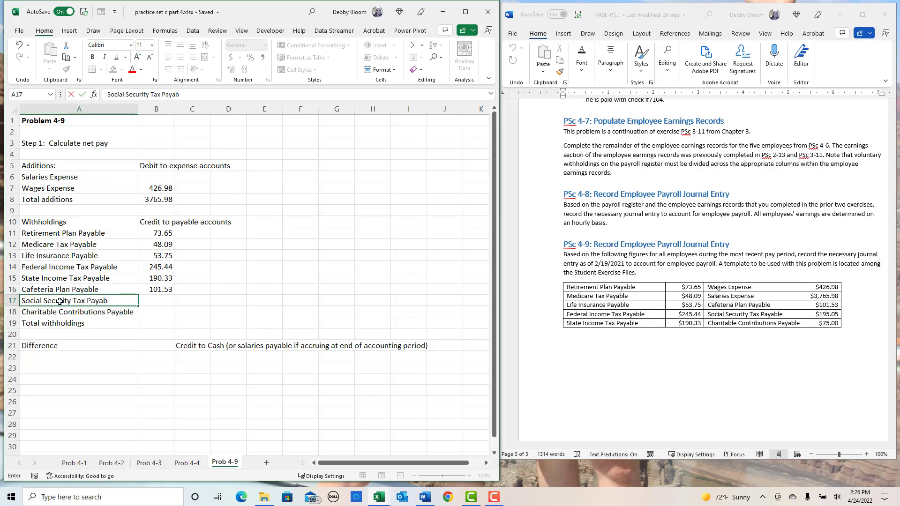
pyautogui.write('le')
pyautogui.press('Tab')
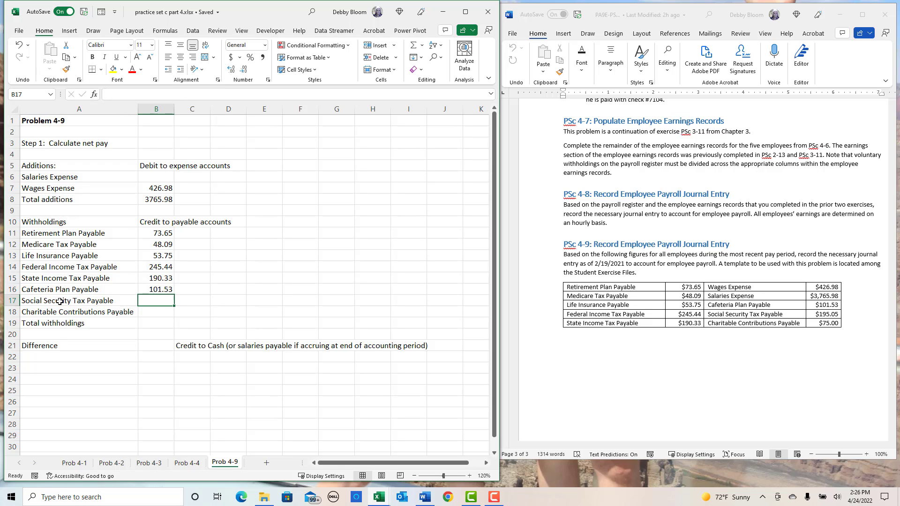
# - Enter 195.05 for Social Security Tax Payable in B17 and 75 for Charitable Contributions Payable in B18
pyautogui.write('195')
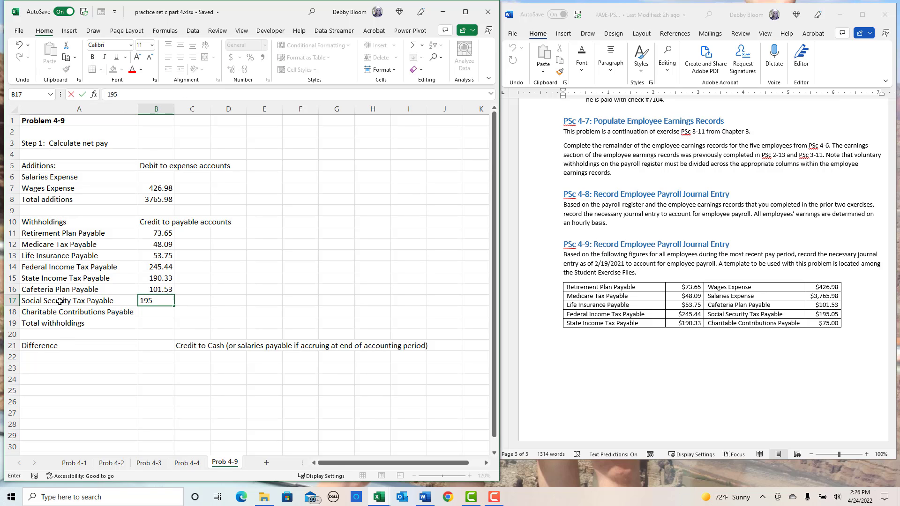
pyautogui.write('.05')
pyautogui.press('Return')
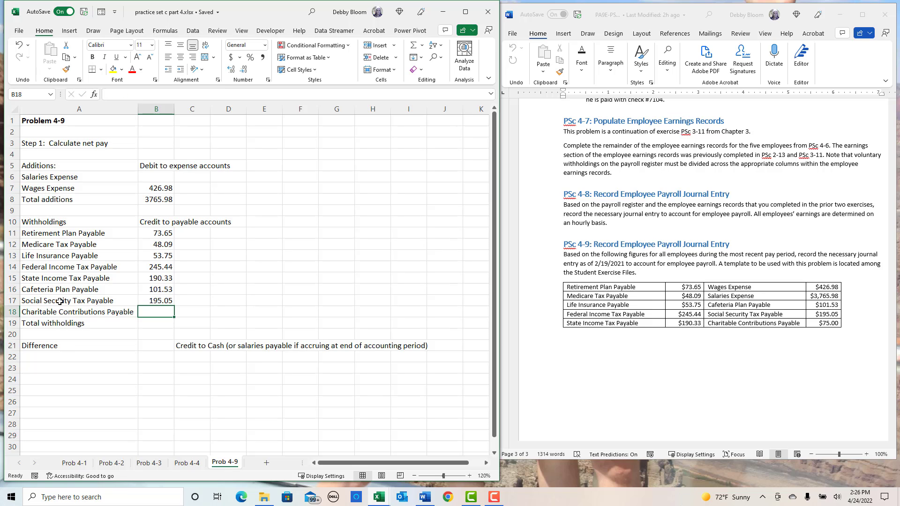
pyautogui.write('75')
pyautogui.press('Return')
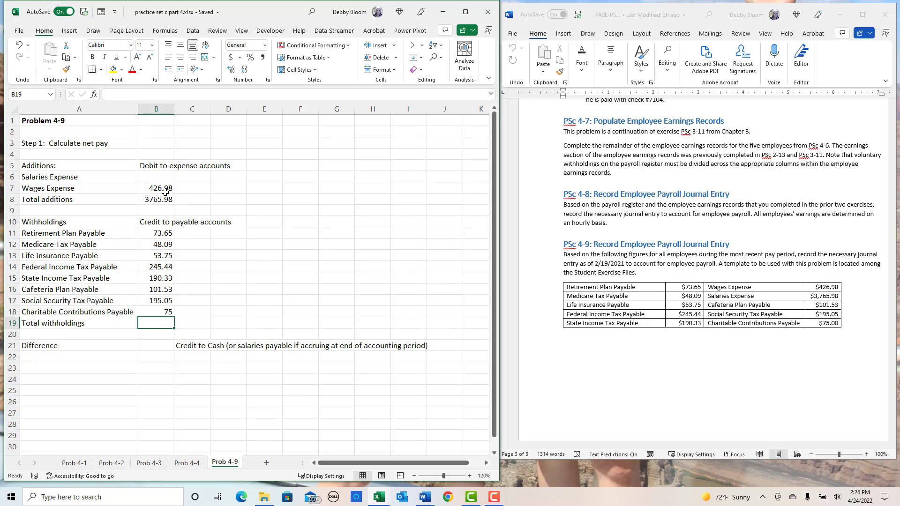
# - Apply the comma number style to the amounts in B7:B21
pyautogui.moveTo(164, 190); pyautogui.dragTo(164, 346)
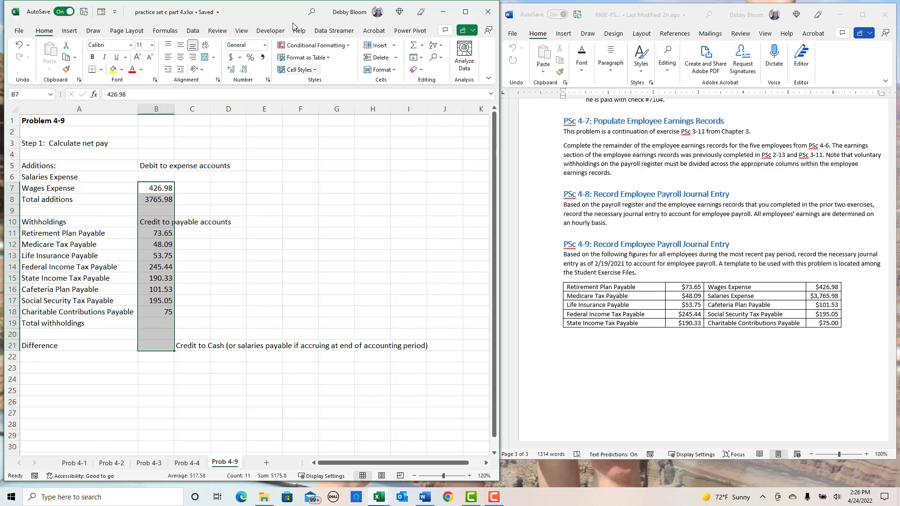
pyautogui.click(263, 57)
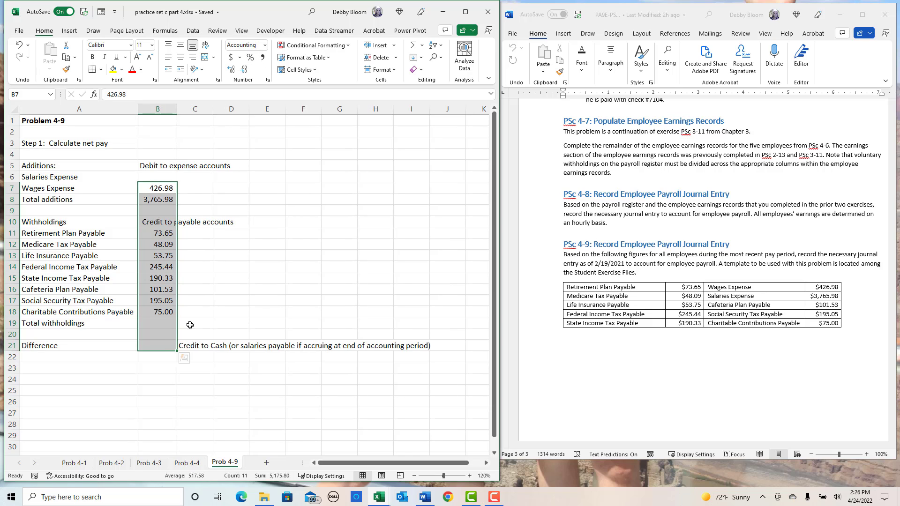
pyautogui.click(150, 344)
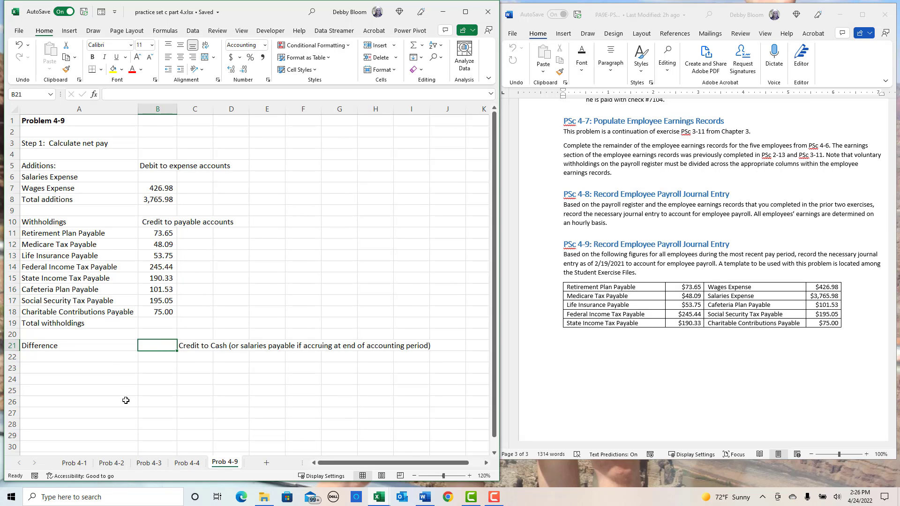
# - Enter 3765.98 for Salaries Expense in B6
pyautogui.click(154, 199)
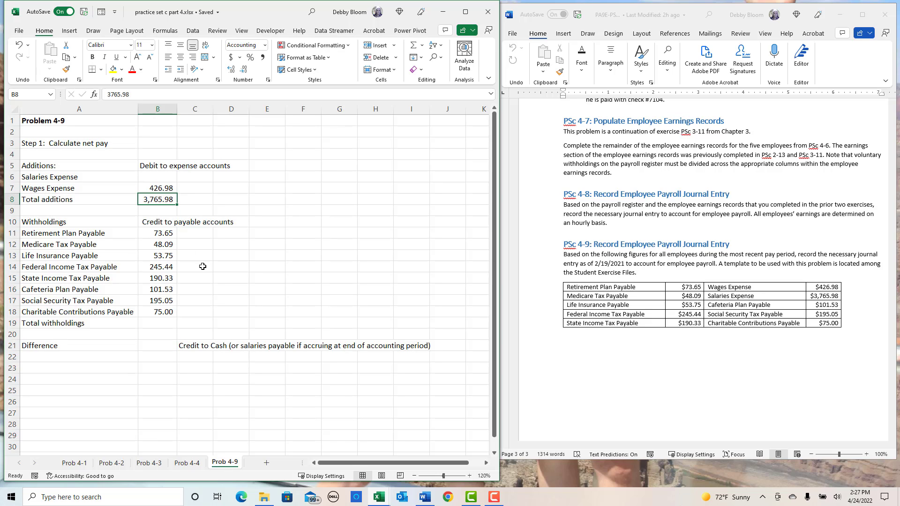
pyautogui.click(166, 176)
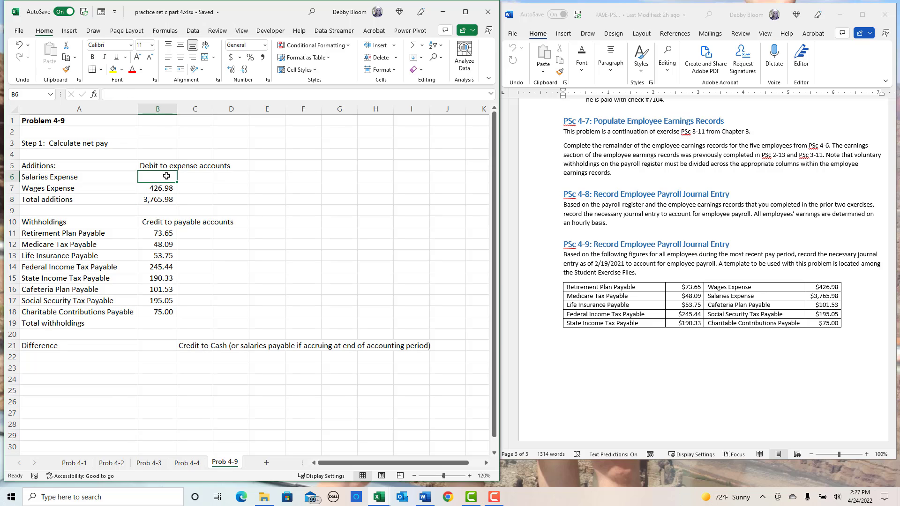
pyautogui.write('3765.98')
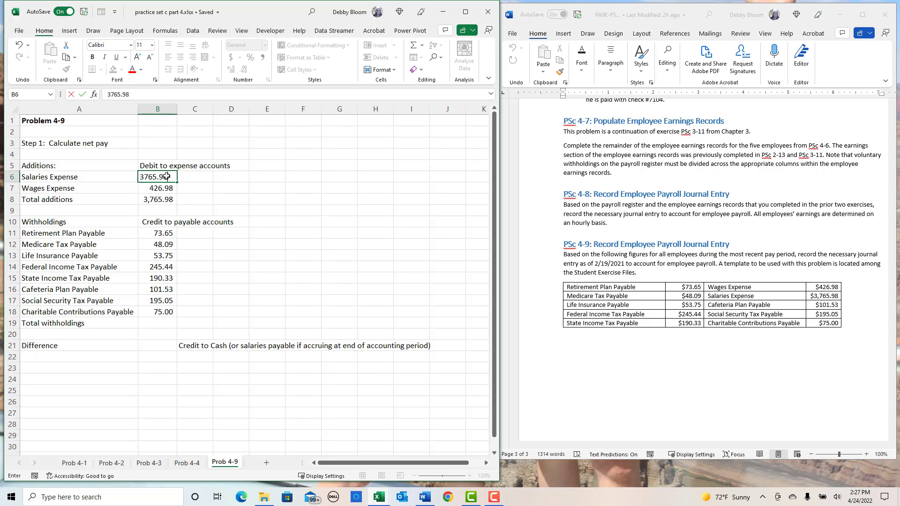
pyautogui.press('Return')
# - Replace the Total additions entry in B8 with the sum of B6:B7, and apply the comma style to Salaries Expense in B6
pyautogui.click(159, 203)
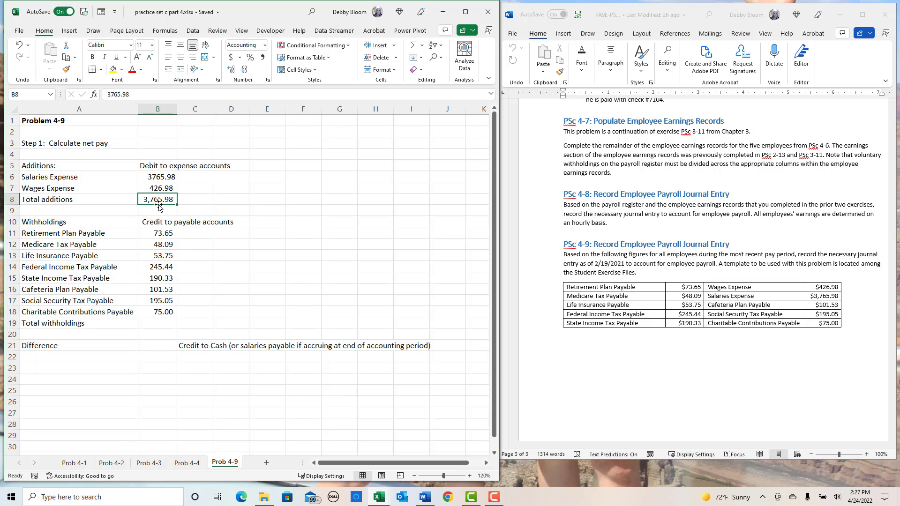
pyautogui.press('Delete')
pyautogui.click(414, 47)
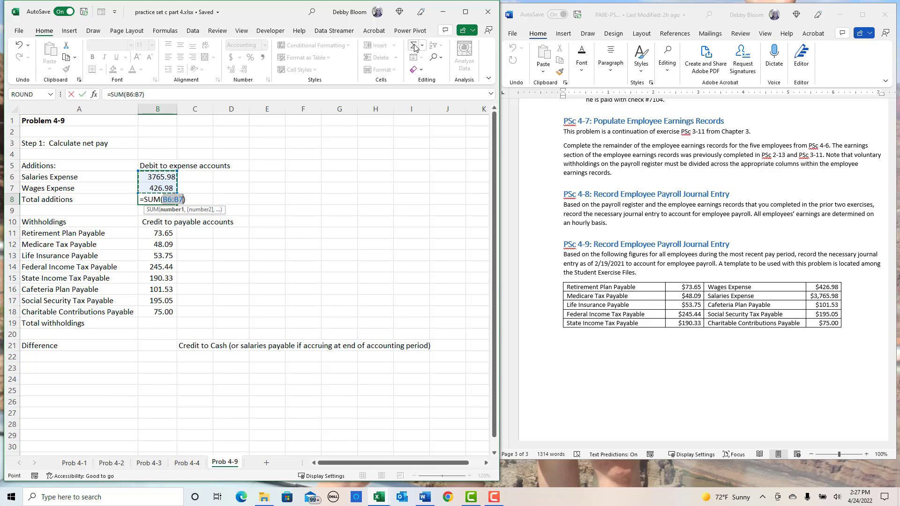
pyautogui.press('Return')
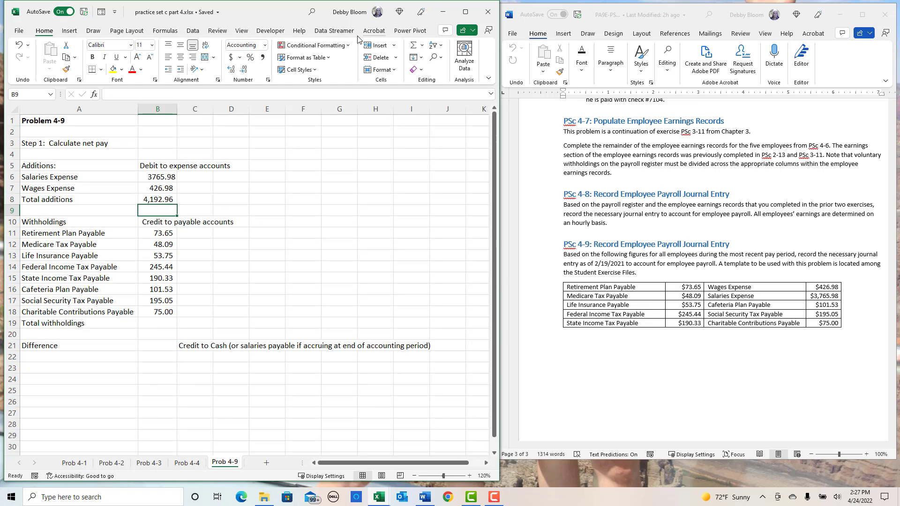
pyautogui.click(167, 177)
pyautogui.click(263, 59)
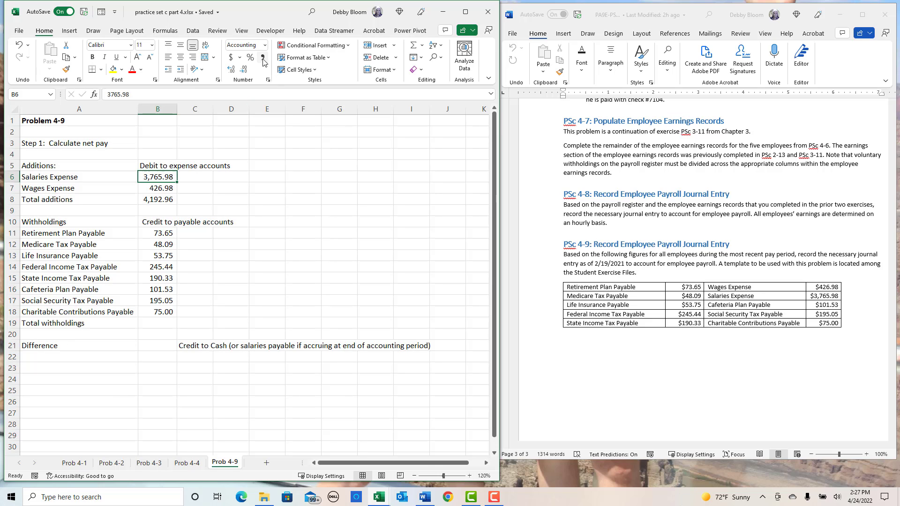
# - Calculate Total withholdings in B19 as the sum of B11:B18
pyautogui.click(160, 323)
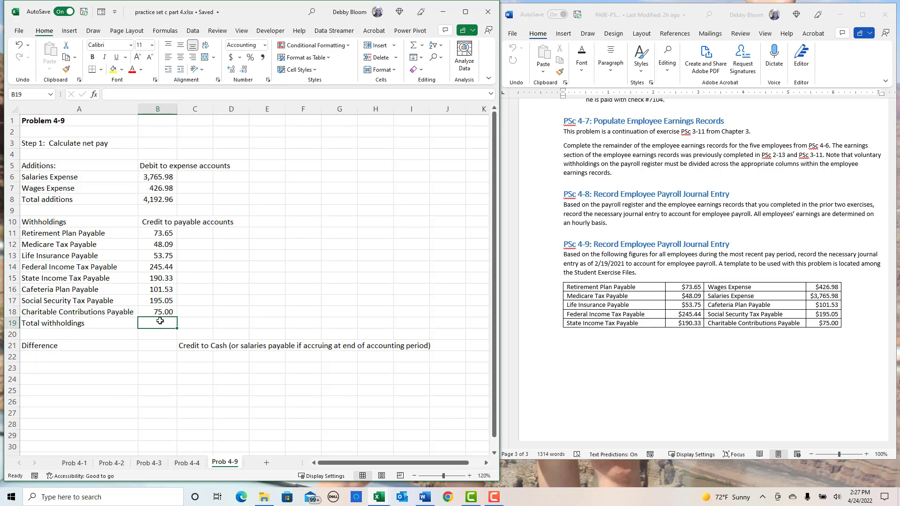
pyautogui.click(413, 46)
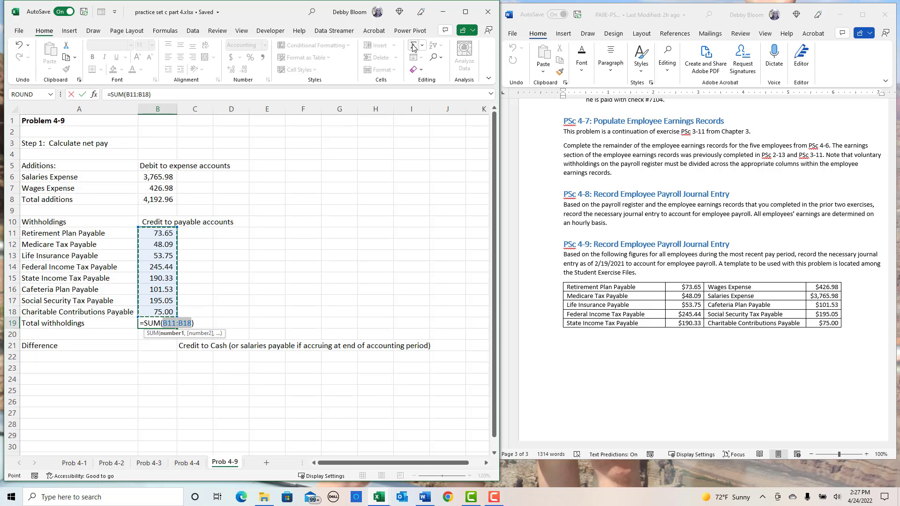
pyautogui.press('Return')
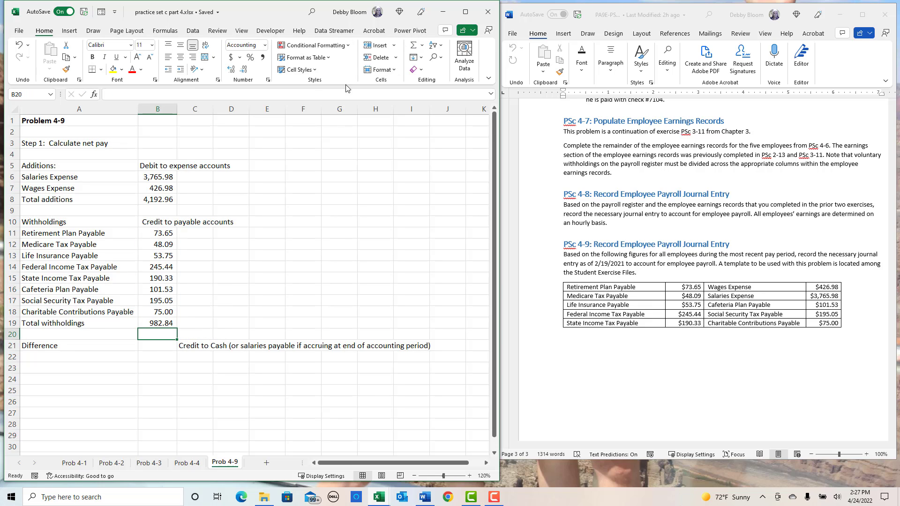
# - Calculate the Difference in B21 by subtracting Total withholdings from Total additions with =B8-B19
pyautogui.click(159, 345)
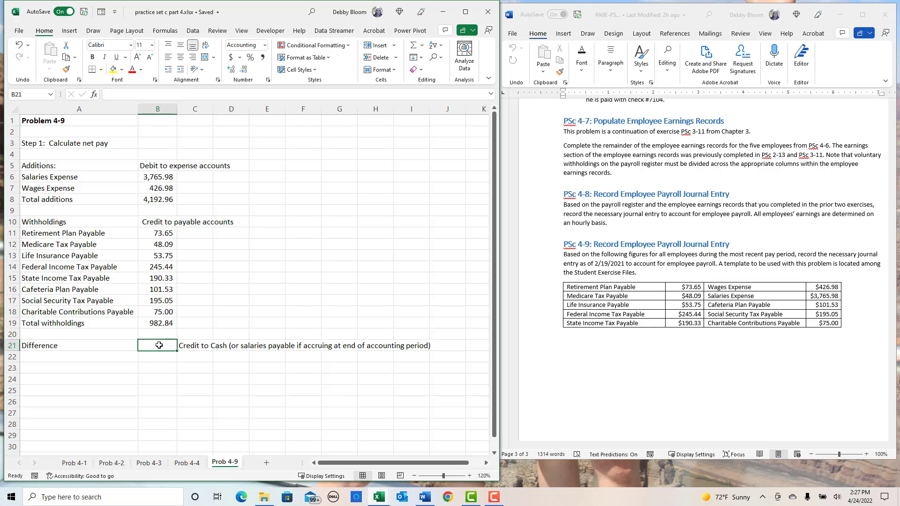
pyautogui.write('=')
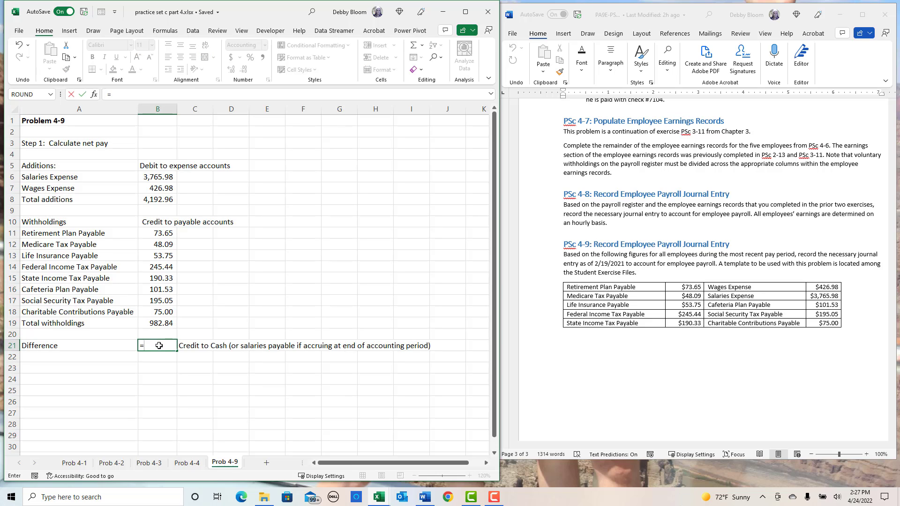
pyautogui.click(147, 202)
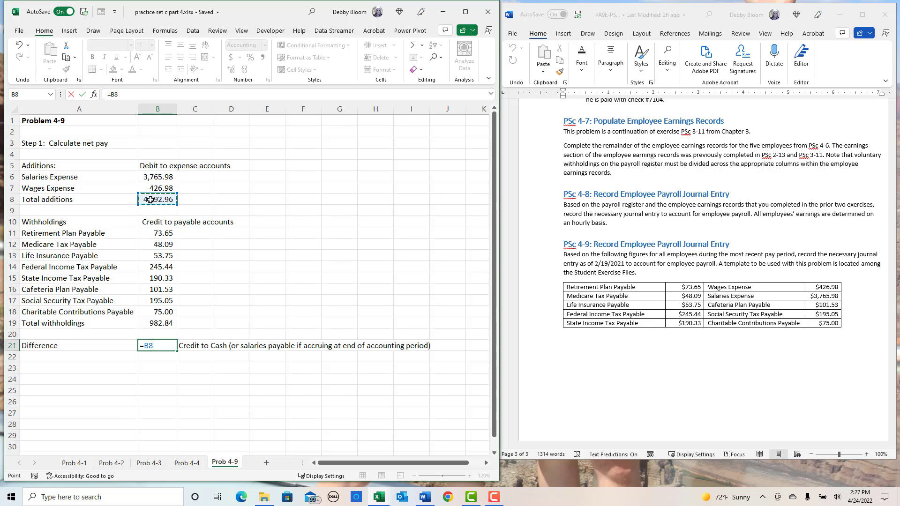
pyautogui.write('-')
pyautogui.click(153, 324)
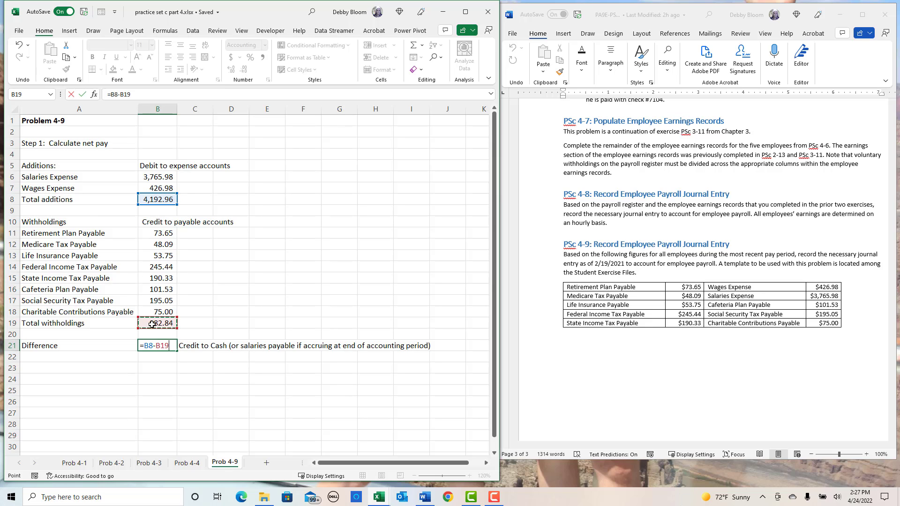
pyautogui.press('Return')
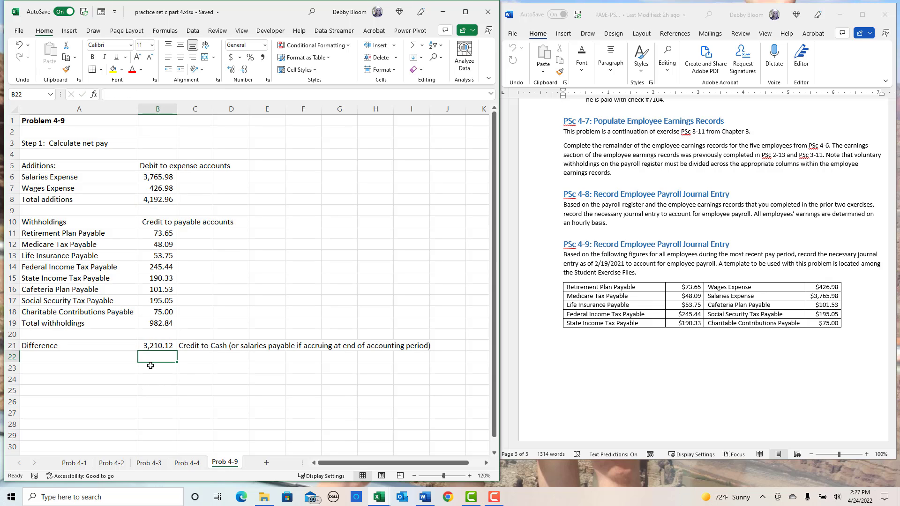
# - Start the journal entry with the account titles Salaries Expense in A23 and Wages Expense in A24
pyautogui.click(101, 368)
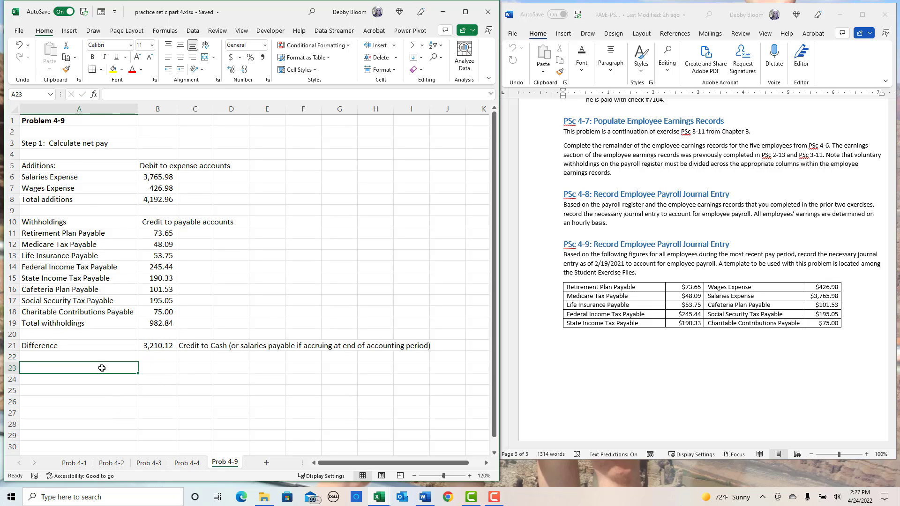
pyautogui.scroll(-1, 102, 368)
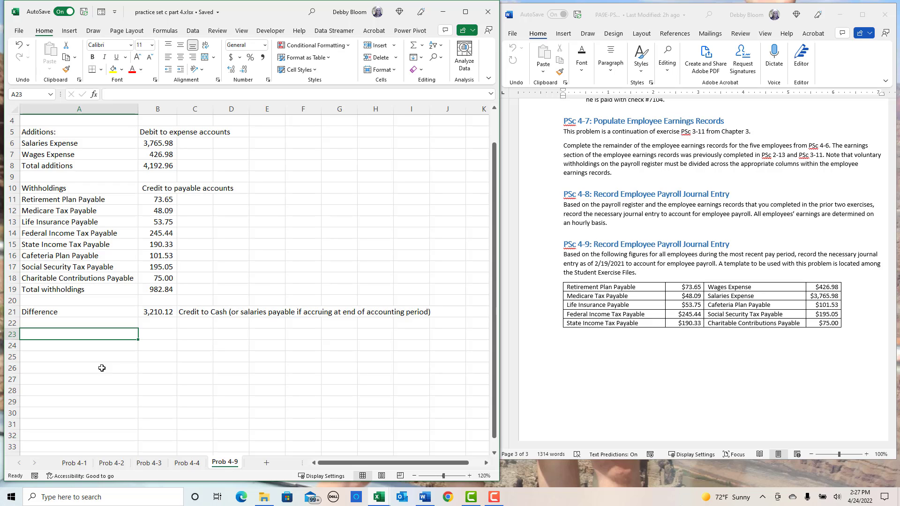
pyautogui.write('Sal')
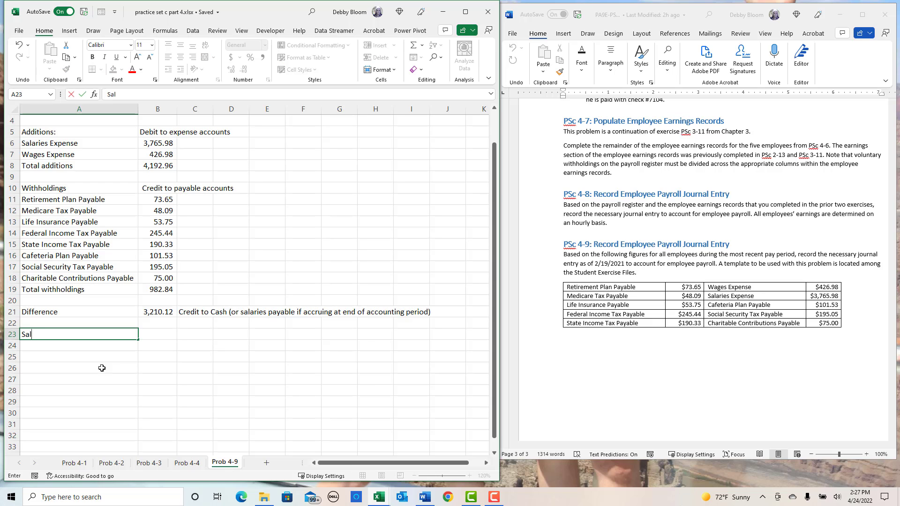
pyautogui.write('aries Expense')
pyautogui.press('Return')
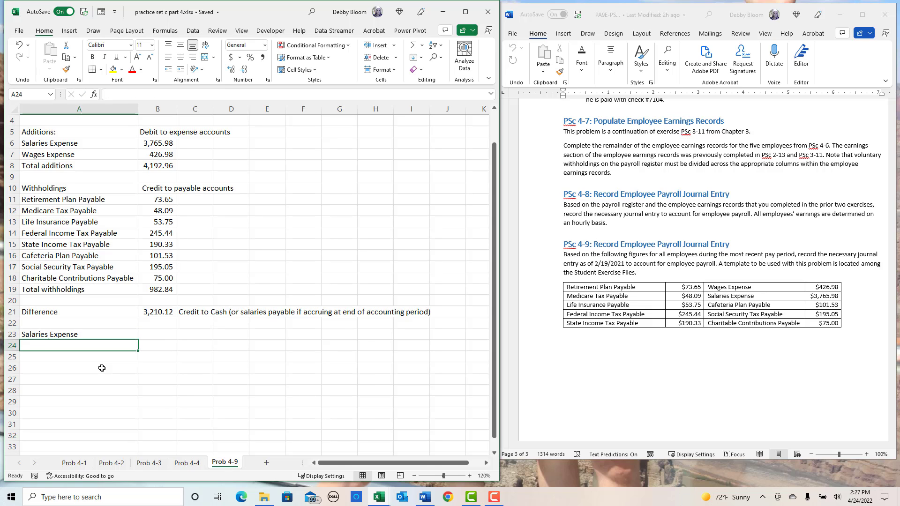
pyautogui.write('Wages Expe')
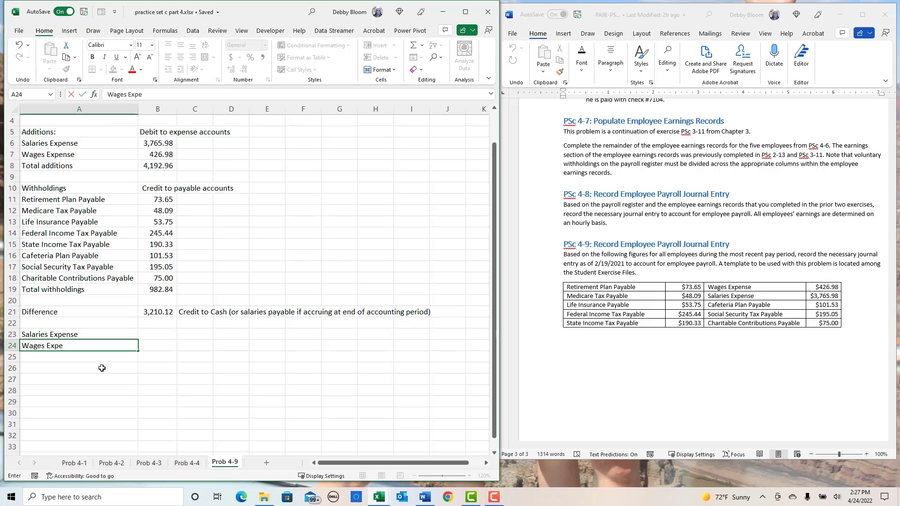
pyautogui.write('nse')
pyautogui.press('Return')
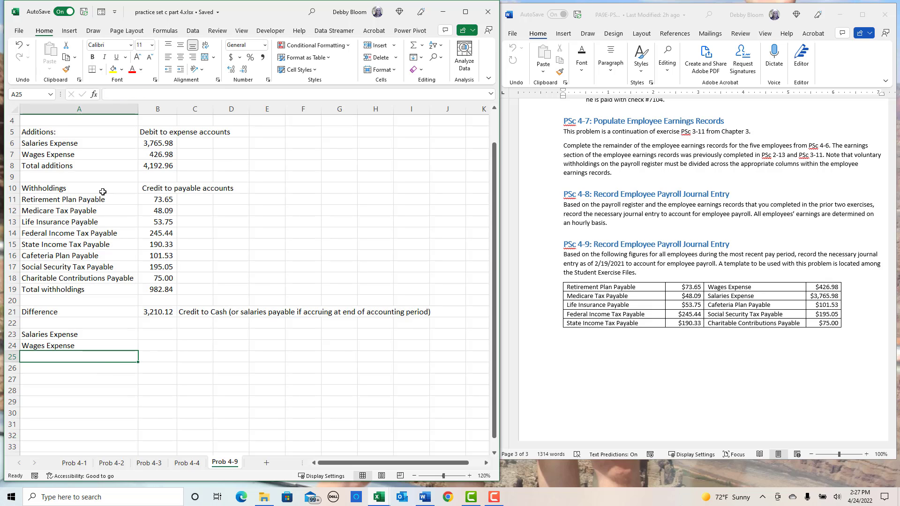
# - Copy the withholding labels in A11:A19 and paste them below Wages Expense, starting at A25
pyautogui.moveTo(102, 199); pyautogui.dragTo(109, 291)
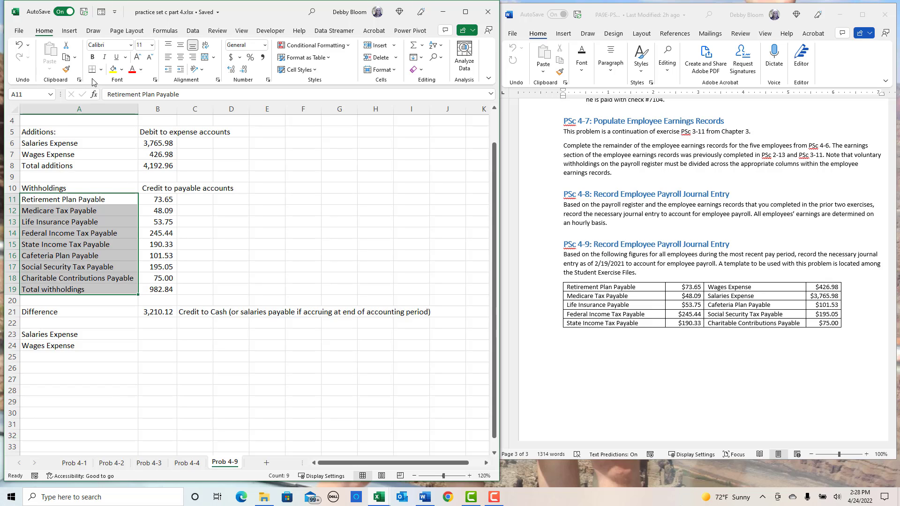
pyautogui.click(66, 57)
pyautogui.click(69, 359)
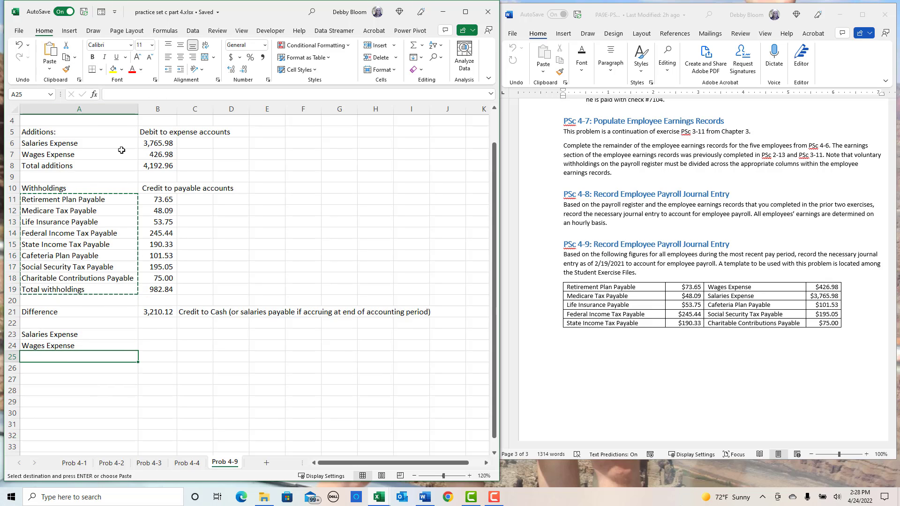
pyautogui.click(50, 51)
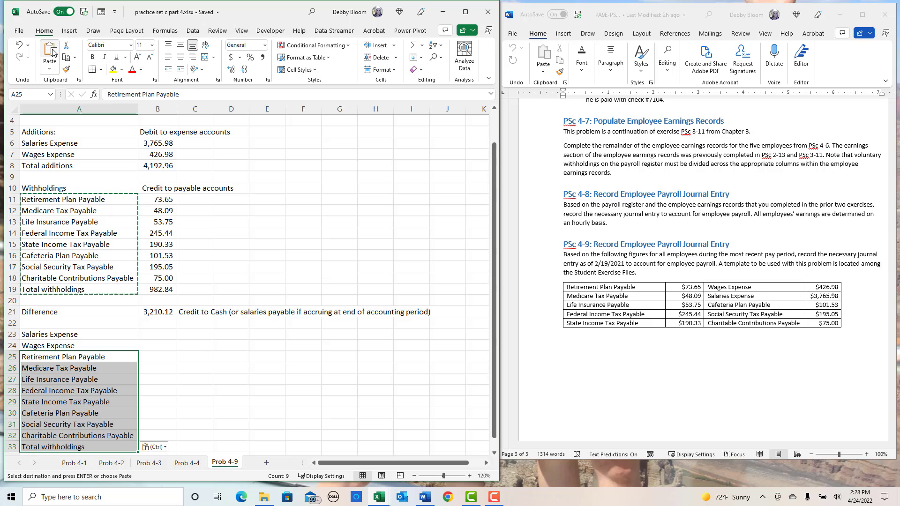
pyautogui.press('Escape')
# - Indent the pasted account titles in A25:A33 one level and widen column A to fit the longest title
pyautogui.click(180, 71)
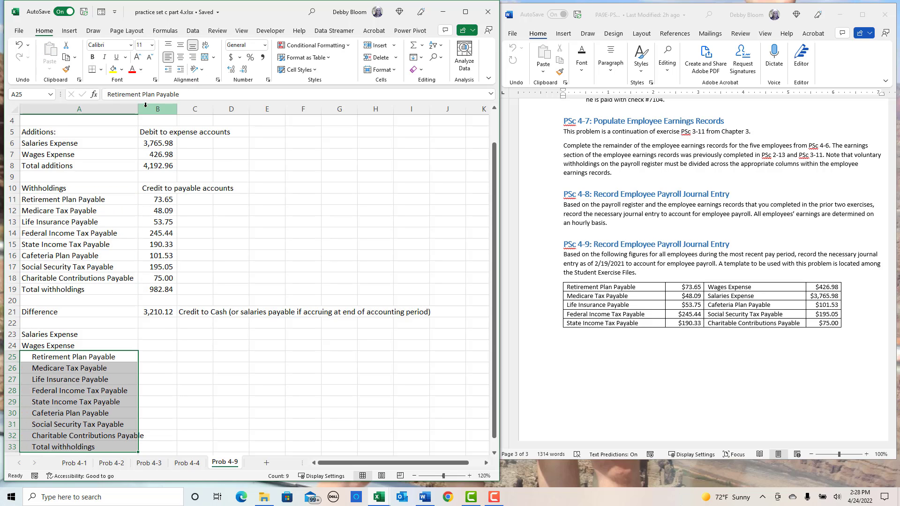
pyautogui.moveTo(138, 108); pyautogui.dragTo(148, 108)
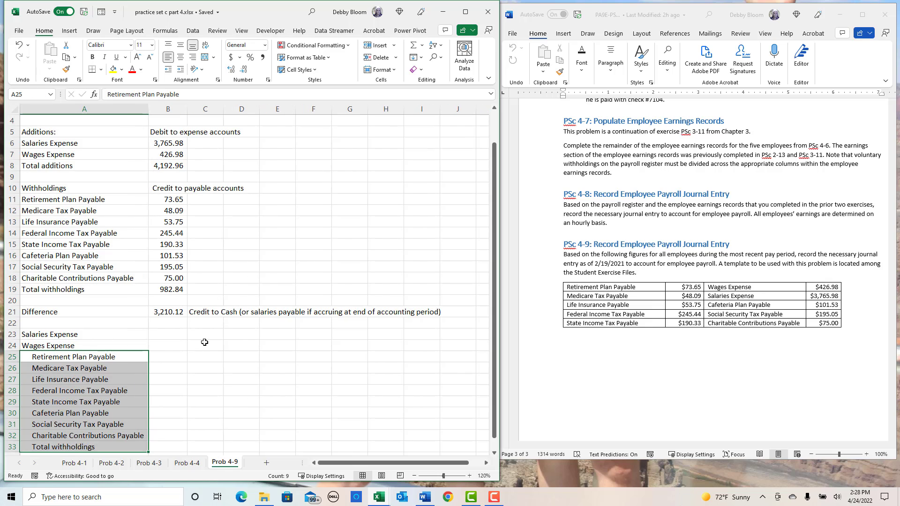
# - Add Cash as an indented account title in A34, below the pasted withholding titles
pyautogui.scroll(-1, 152, 331)
pyautogui.click(59, 424)
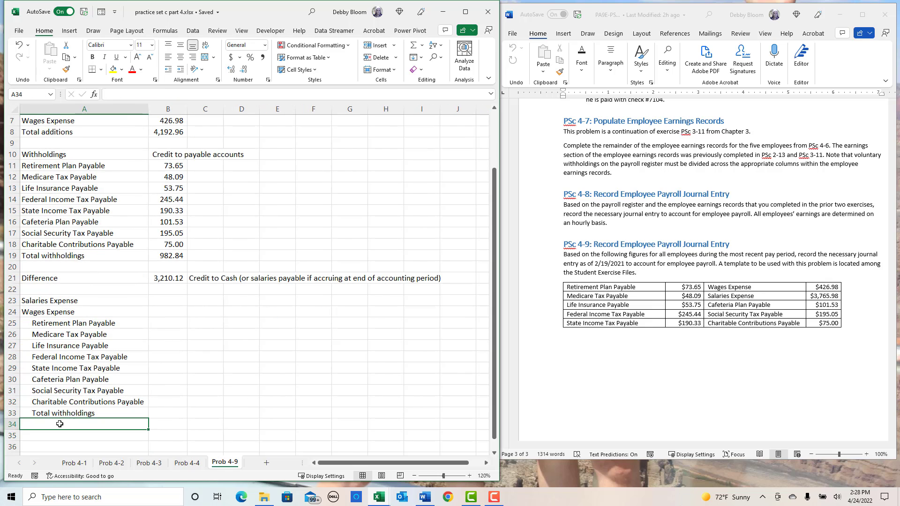
pyautogui.click(181, 70)
pyautogui.write('Cash')
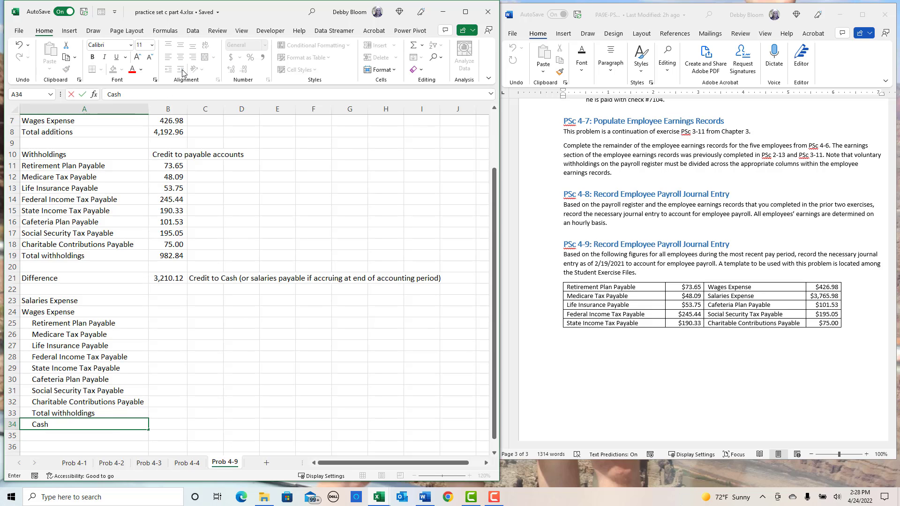
pyautogui.press('Return')
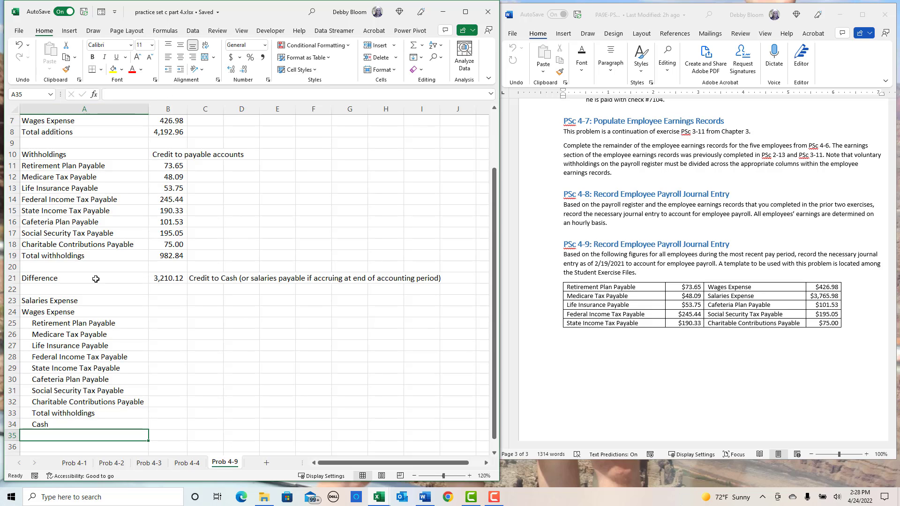
# - Enter 3765.98 in B23 as the debit to Salaries Expense
pyautogui.click(165, 308)
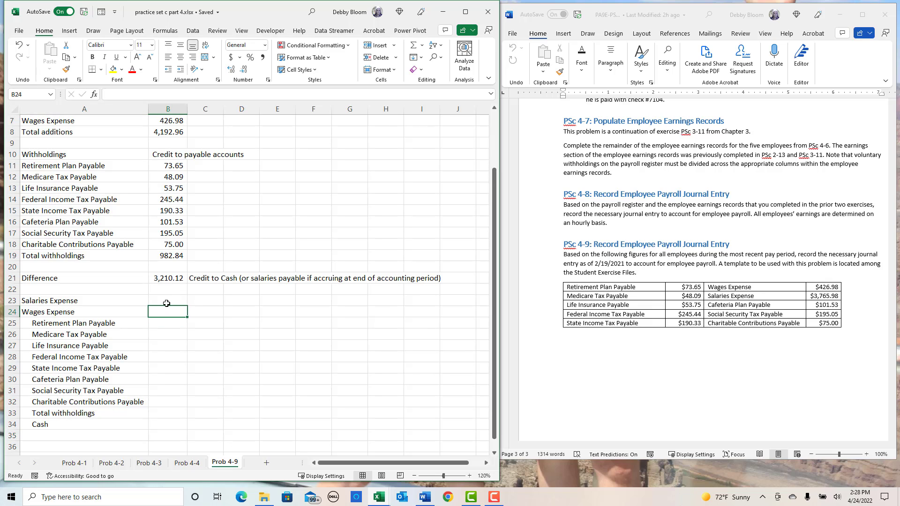
pyautogui.scroll(1, 176, 293)
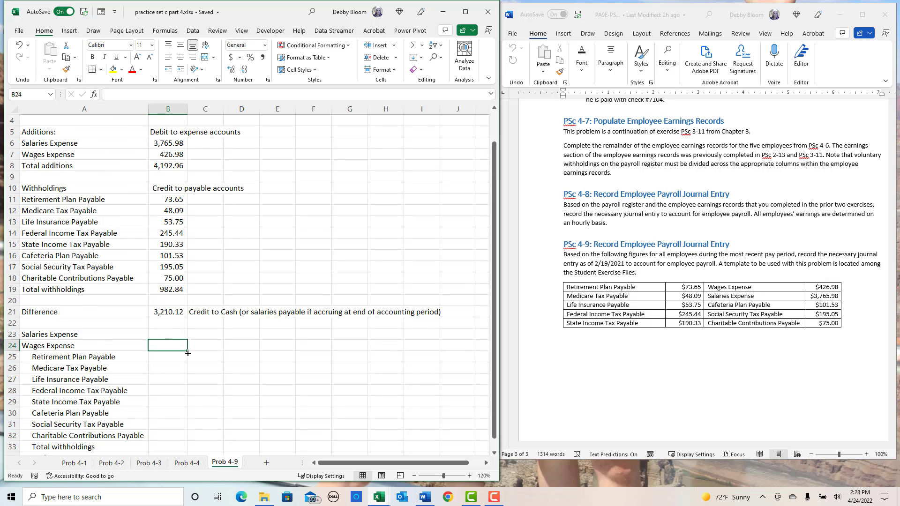
pyautogui.click(180, 337)
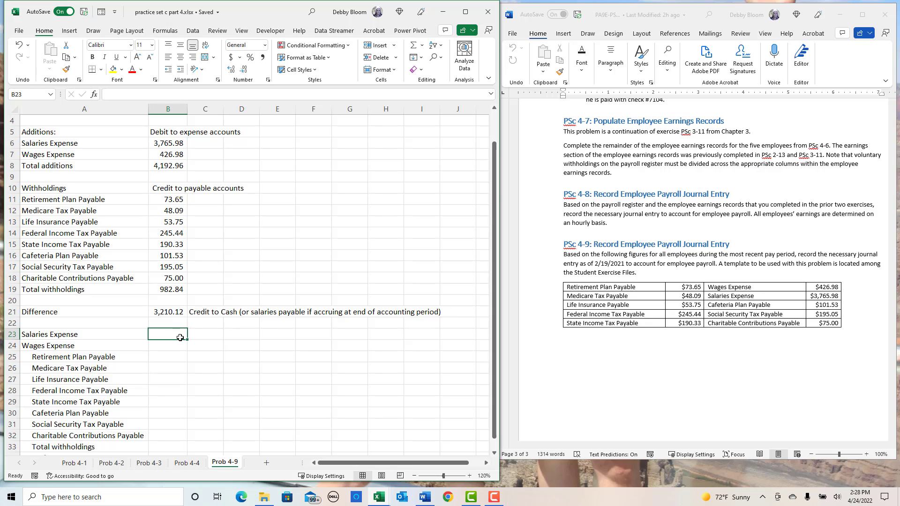
pyautogui.write('3')
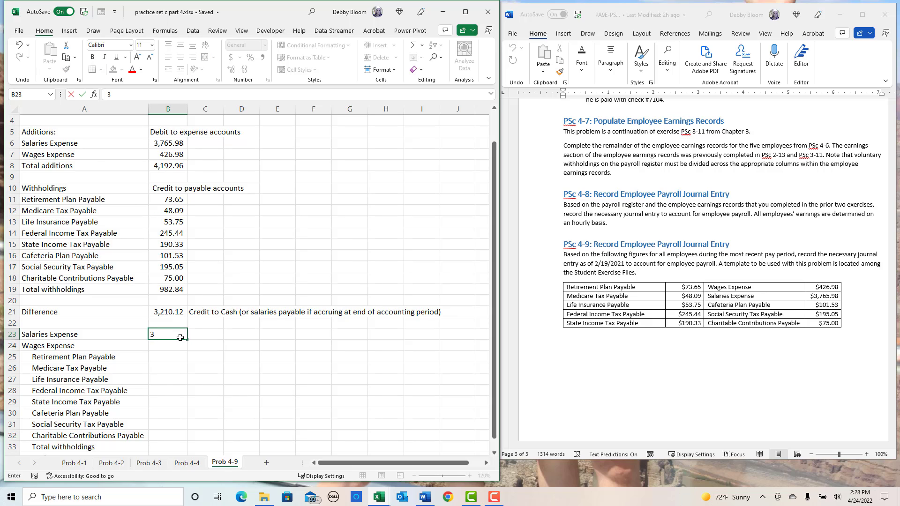
pyautogui.write('765.98/')
pyautogui.press('Return')
pyautogui.click(180, 337)
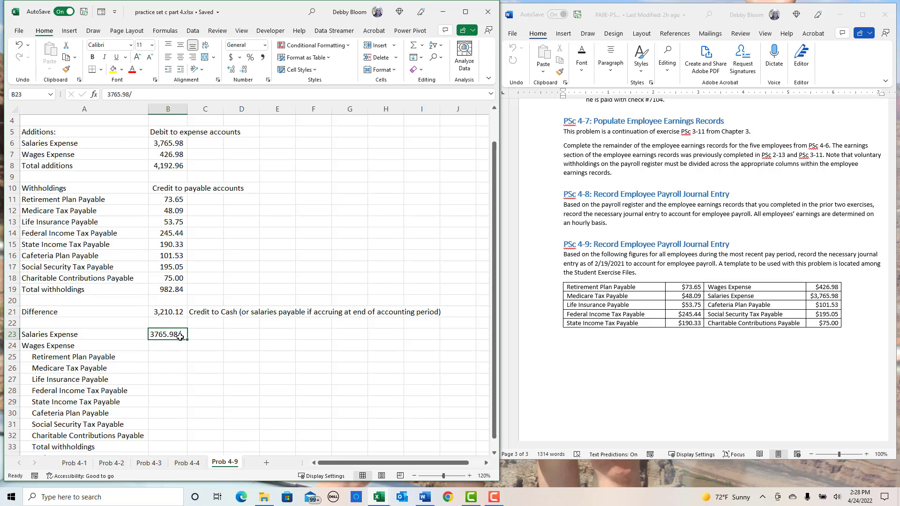
pyautogui.click(143, 94)
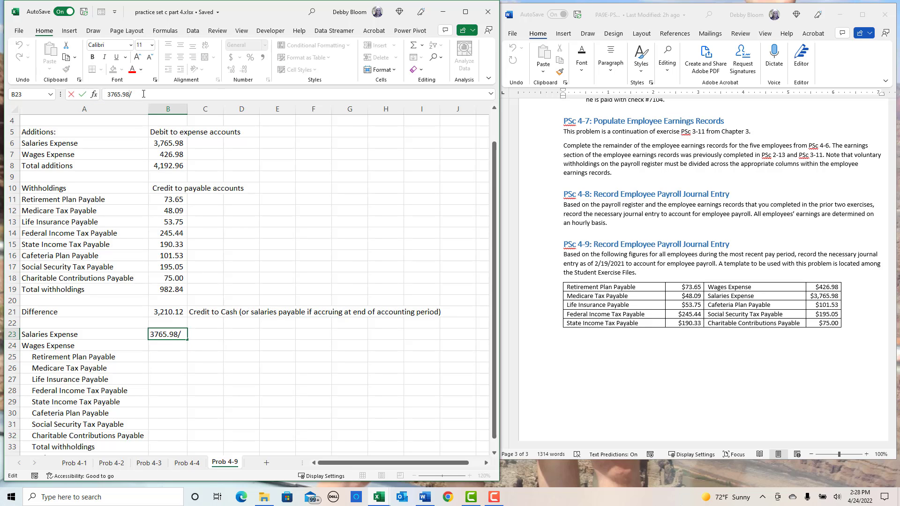
pyautogui.press('BackSpace')
pyautogui.press('Return')
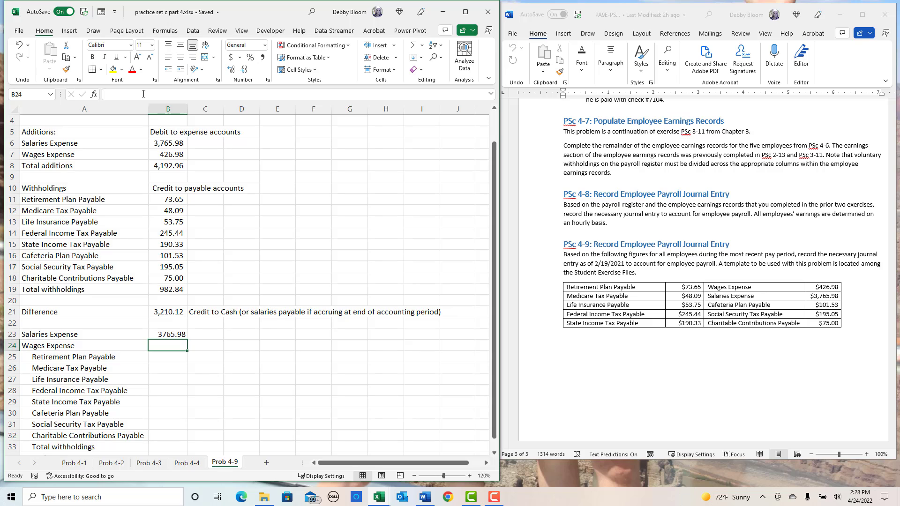
# - Enter 426.98 in B24 as the debit to Wages Expense
pyautogui.write('426.')
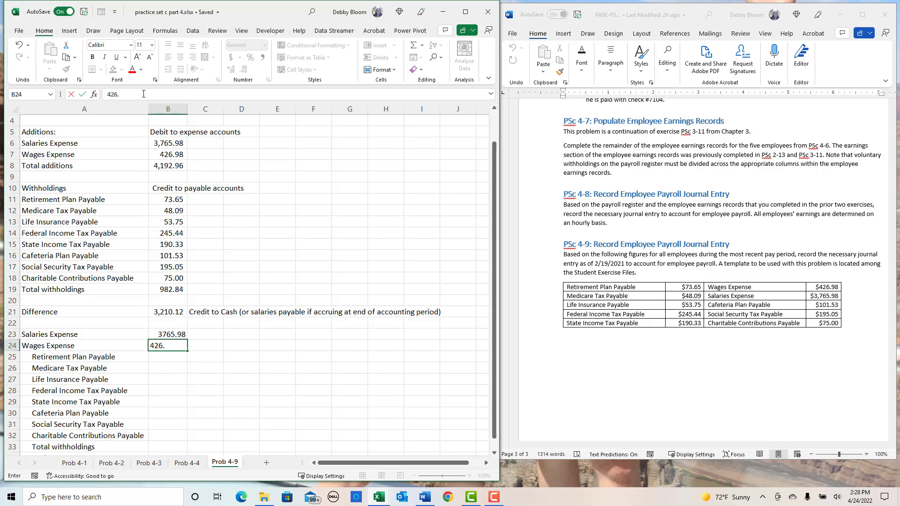
pyautogui.write('98')
pyautogui.press('Return')
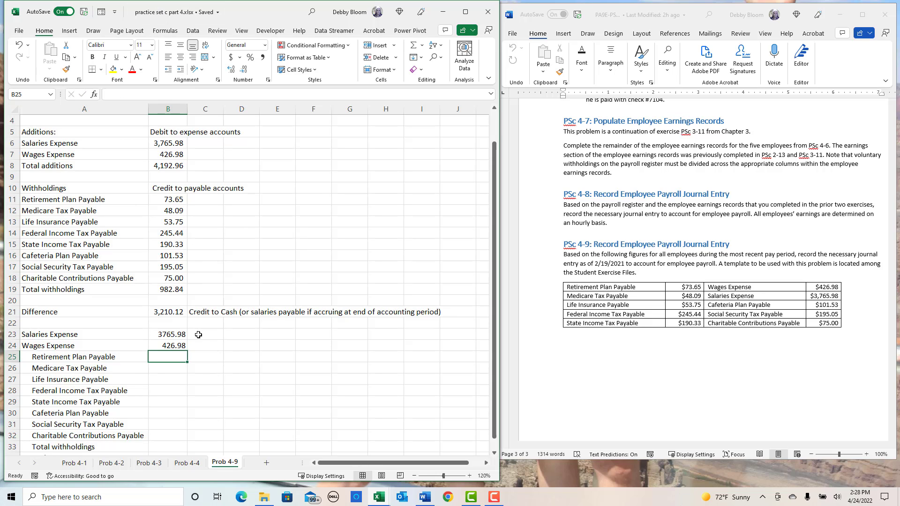
# - Enter the credits for Retirement Plan, Medicare Tax and Life Insurance Payable in C25:C27 as 73.65, 48.09 and 53.75
pyautogui.click(207, 356)
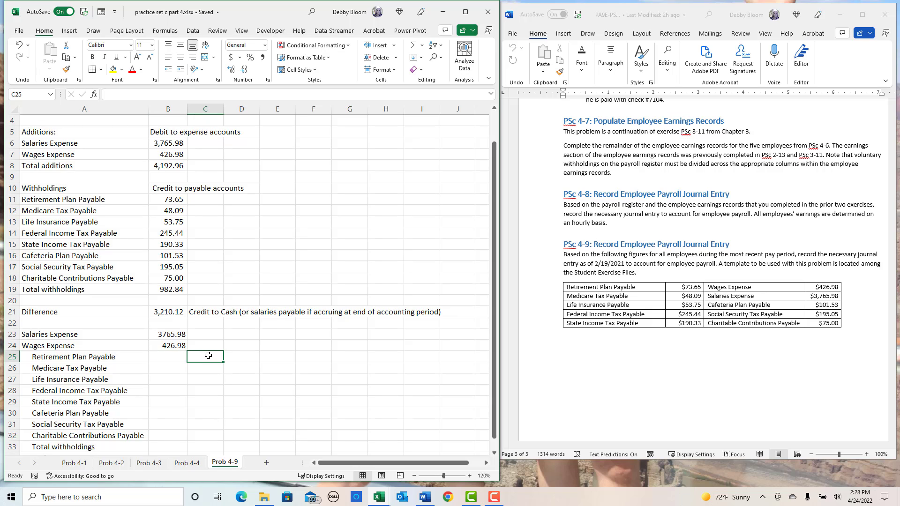
pyautogui.write('73')
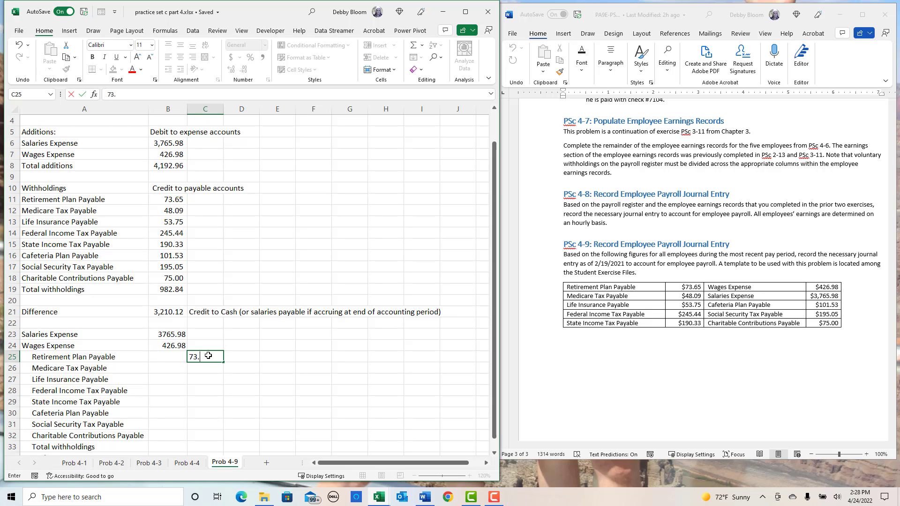
pyautogui.write('.65')
pyautogui.press('Return')
pyautogui.write('48.0')
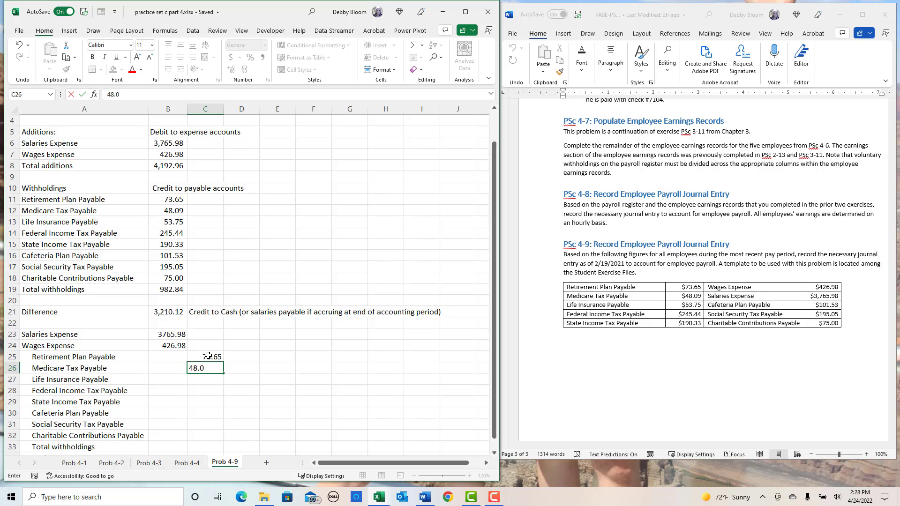
pyautogui.write('9')
pyautogui.press('Return')
pyautogui.write('53.75')
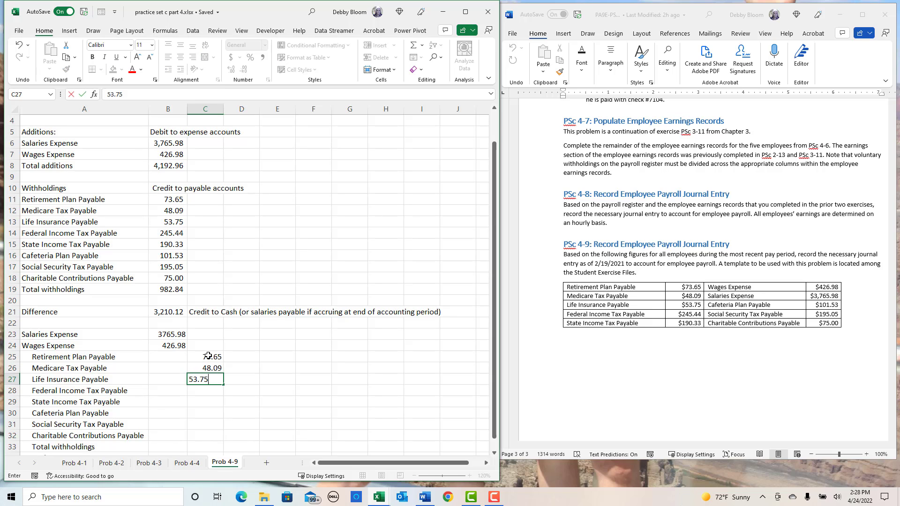
pyautogui.press('Return')
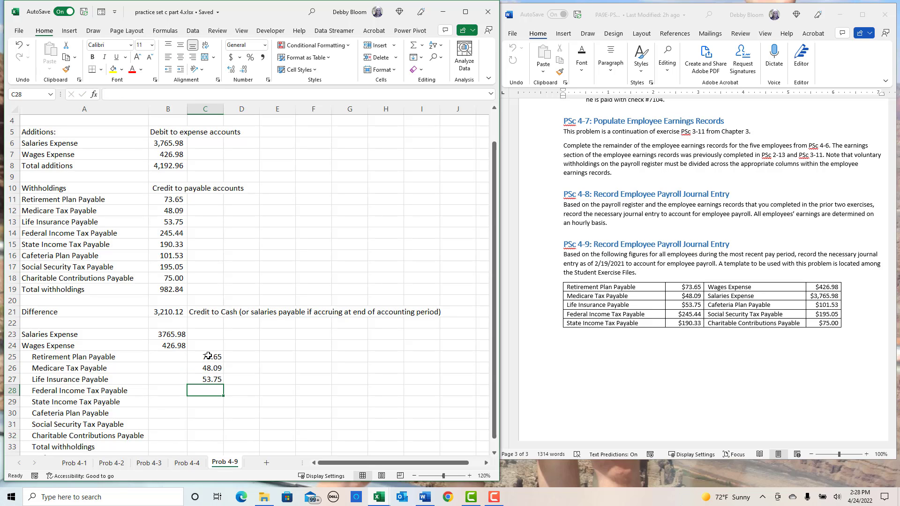
# - Enter the income tax credits in C28:C29, 245.44 for Federal Income Tax Payable and 190.33 for State Income Tax Payable
pyautogui.write('245.44')
pyautogui.press('Return')
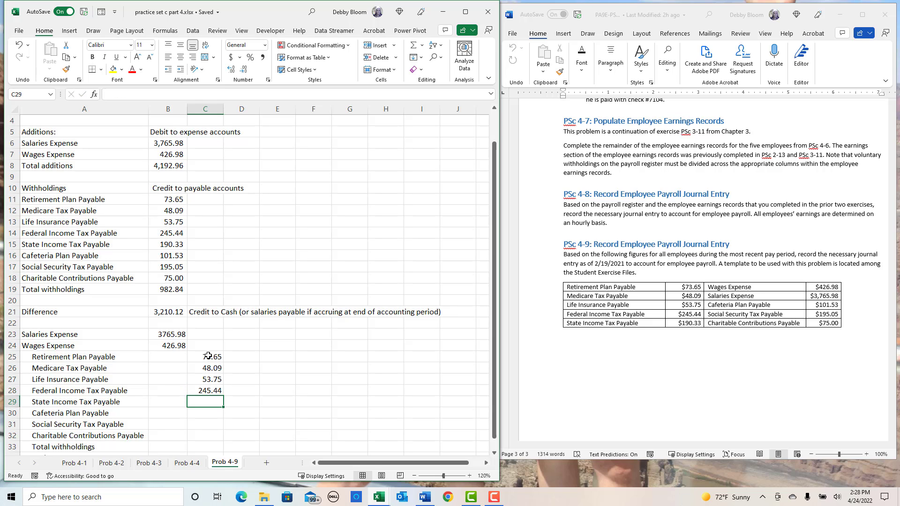
pyautogui.write('190.33')
pyautogui.press('Return')
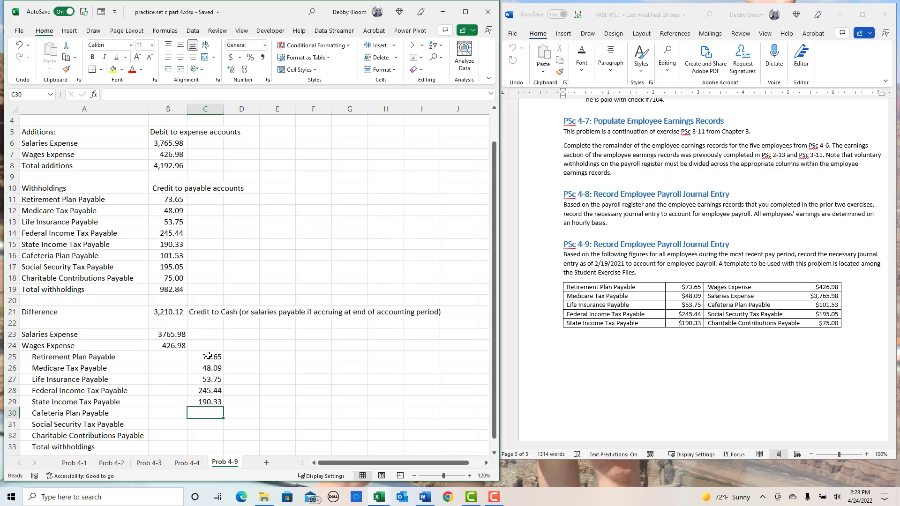
# - Enter the credits for Cafeteria Plan, Social Security Tax and Charitable Contributions Payable in C30:C32 as 101.53, 195.05 and 75
pyautogui.write('10')
pyautogui.write('190')
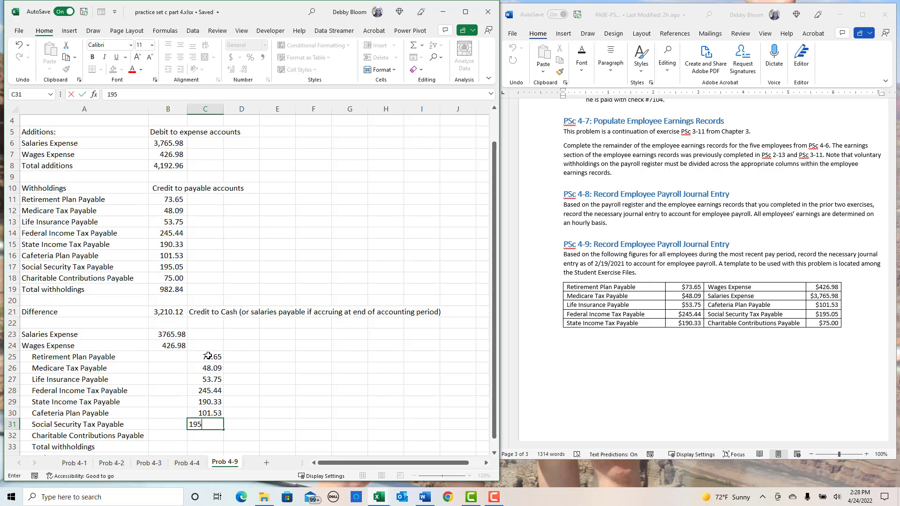
pyautogui.write('.058')
pyautogui.press('BackSpace')
pyautogui.press('Return')
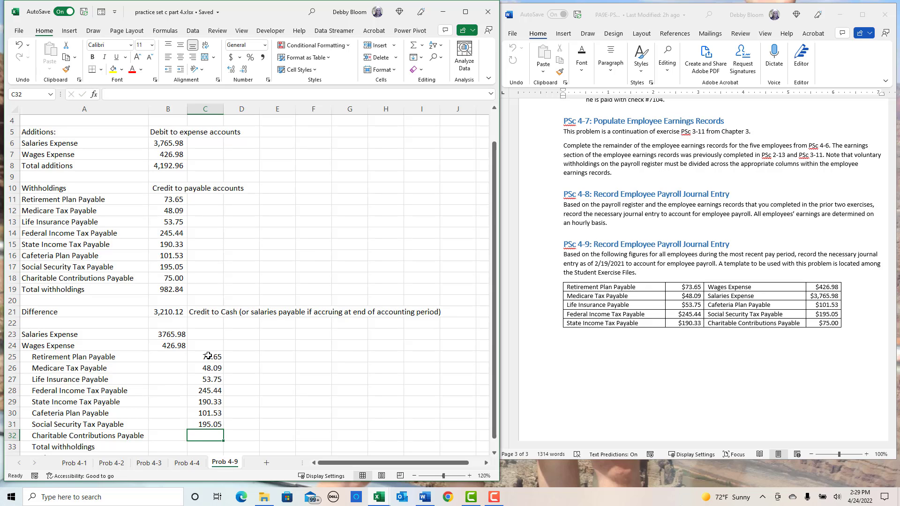
pyautogui.write('7')
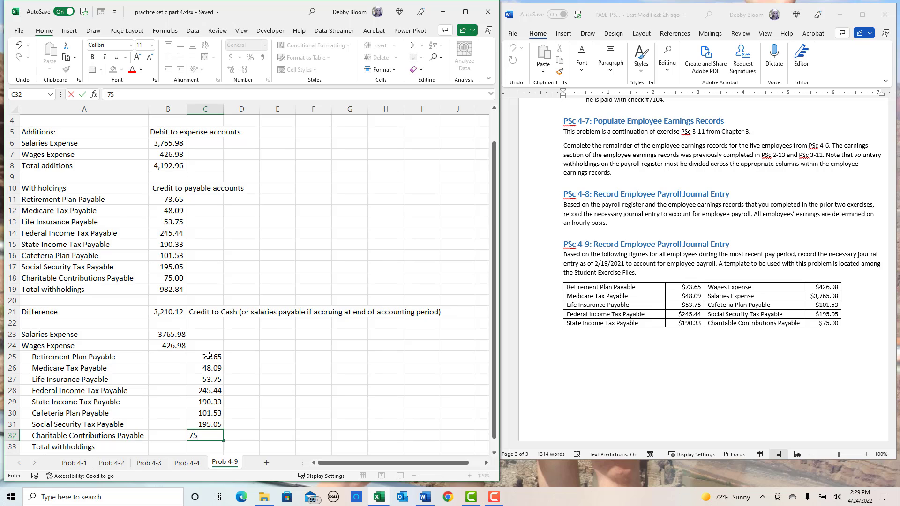
pyautogui.write('5')
pyautogui.press('Return')
# - Delete the Total withholdings row from the journal entry so that Cash directly follows Charitable Contributions Payable
pyautogui.scroll(-2, 208, 357)
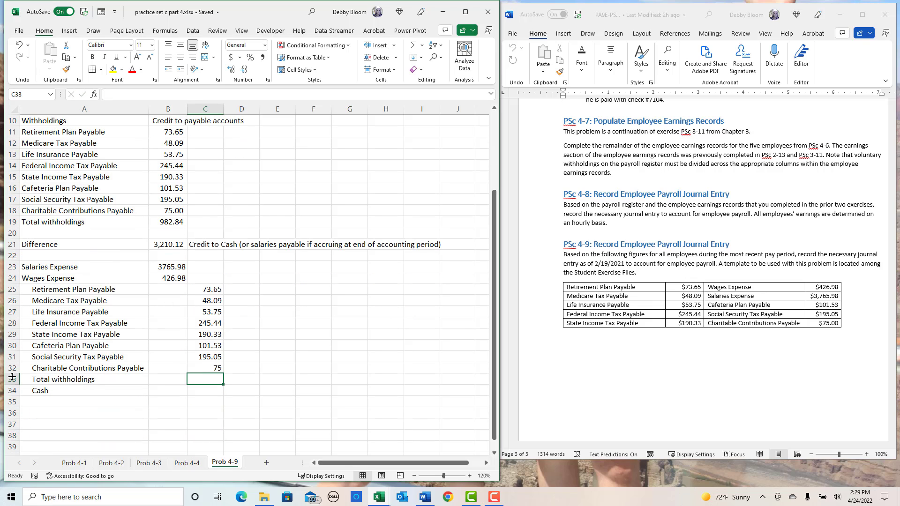
pyautogui.click(13, 378)
pyautogui.rightClick(12, 378)
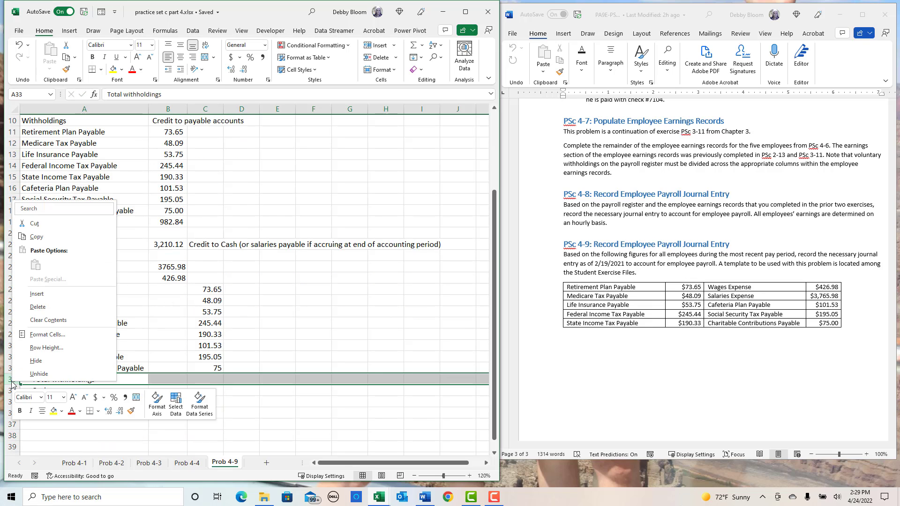
pyautogui.click(53, 307)
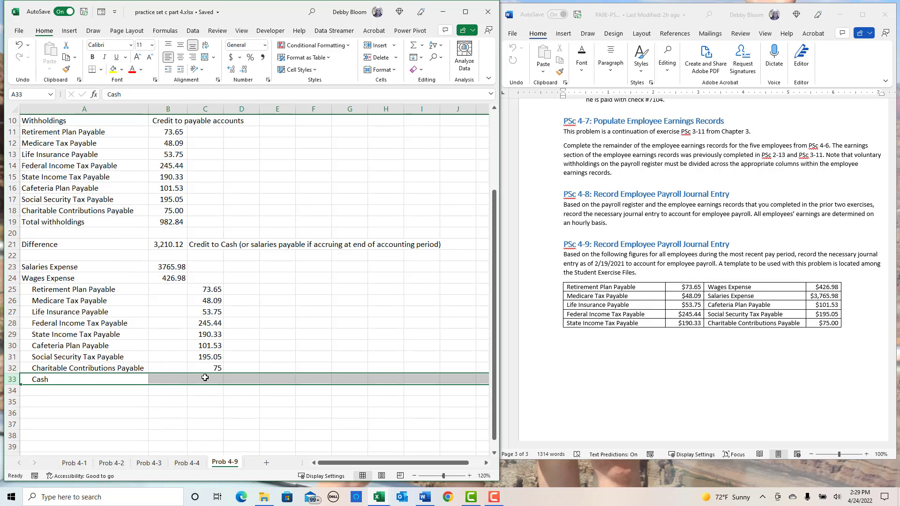
# - Enter 3210.12 in C33 as the credit to Cash
pyautogui.click(205, 377)
pyautogui.scroll(1, 311, 348)
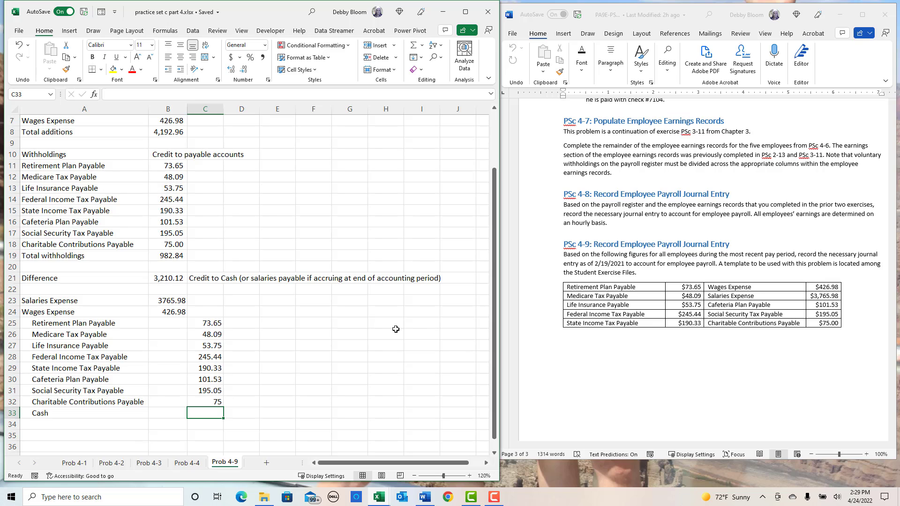
pyautogui.write('3210.1')
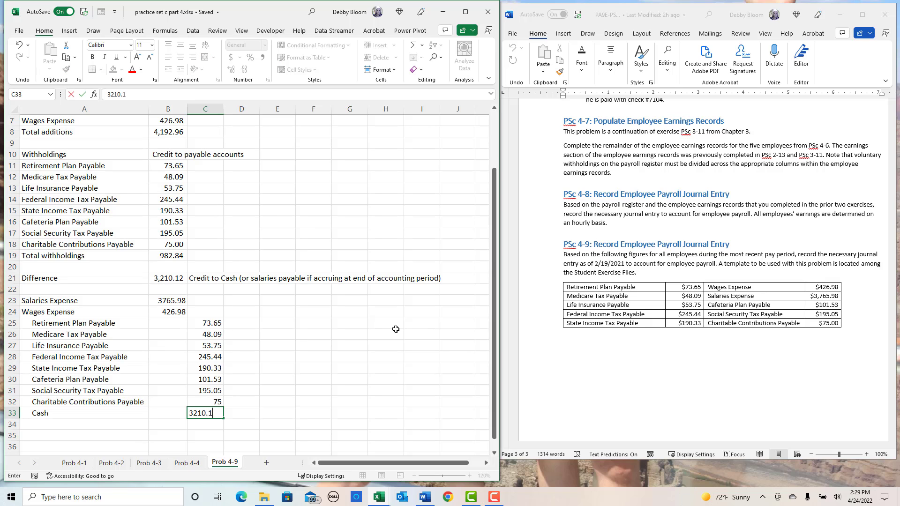
pyautogui.write('2')
pyautogui.press('Return')
pyautogui.click(170, 436)
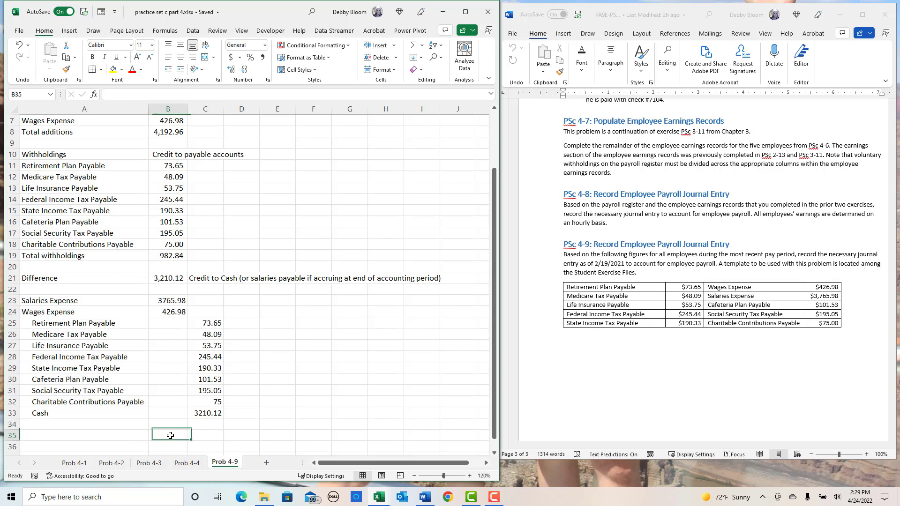
pyautogui.write('sum(')
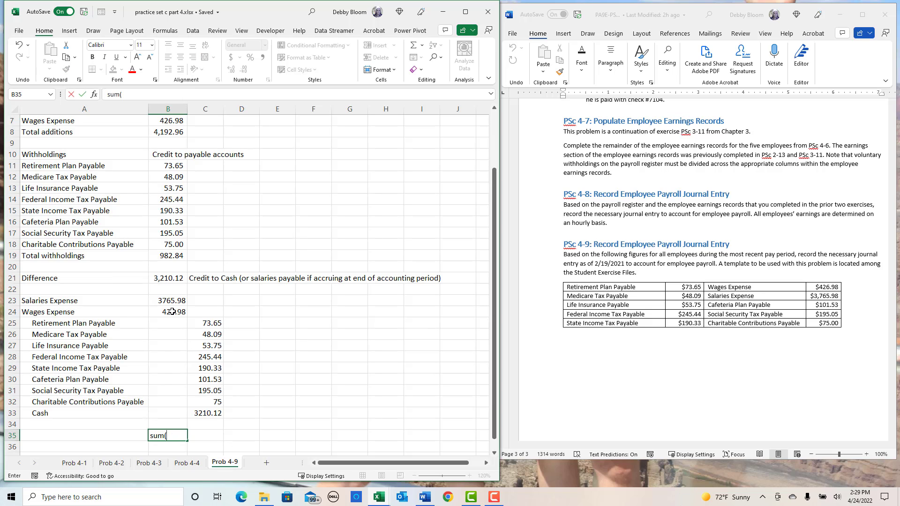
pyautogui.click(170, 293)
pyautogui.moveTo(171, 297); pyautogui.dragTo(174, 416)
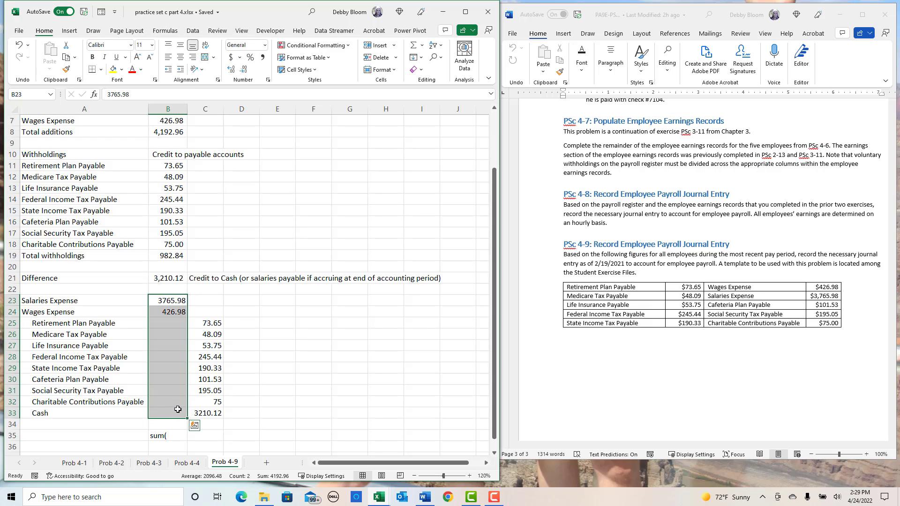
# - Total the debits in B35 with =SUM(B23:B33) and fill the formula across to C35 to total the credits
pyautogui.click(162, 434)
pyautogui.write('=sum(')
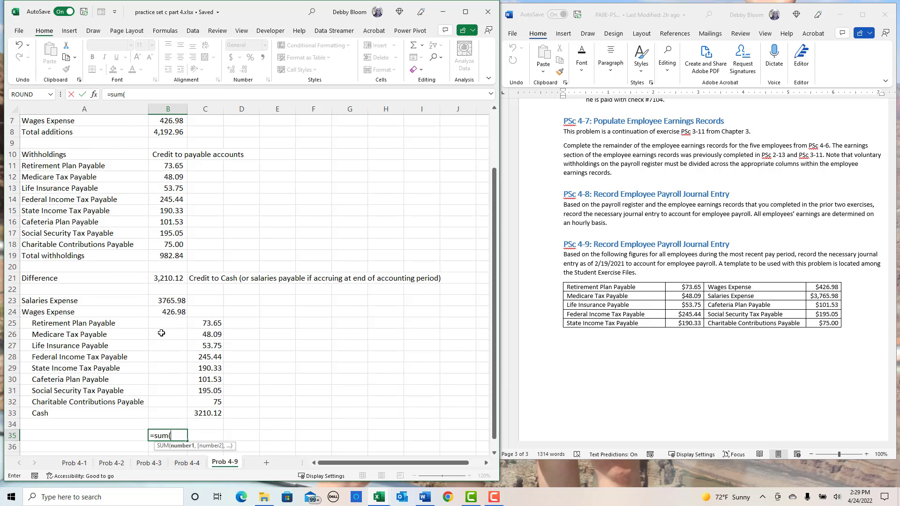
pyautogui.moveTo(172, 301); pyautogui.dragTo(178, 410)
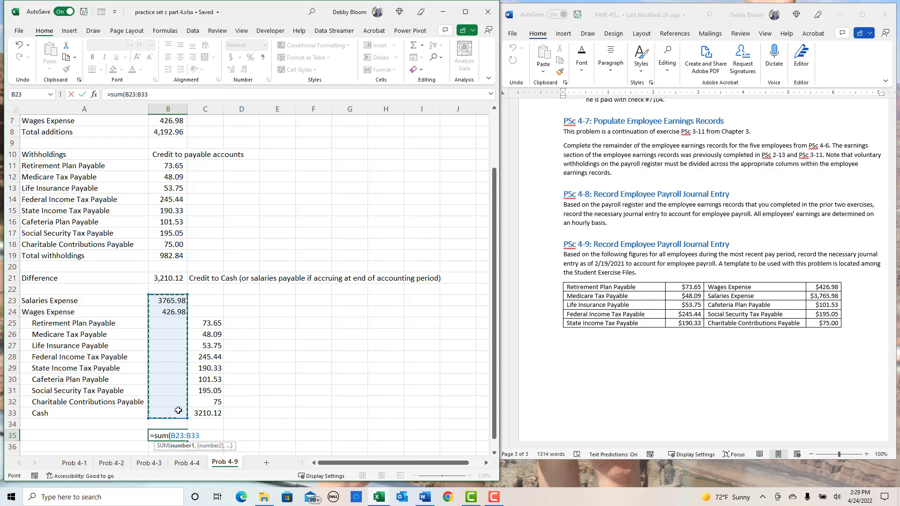
pyautogui.press('Return')
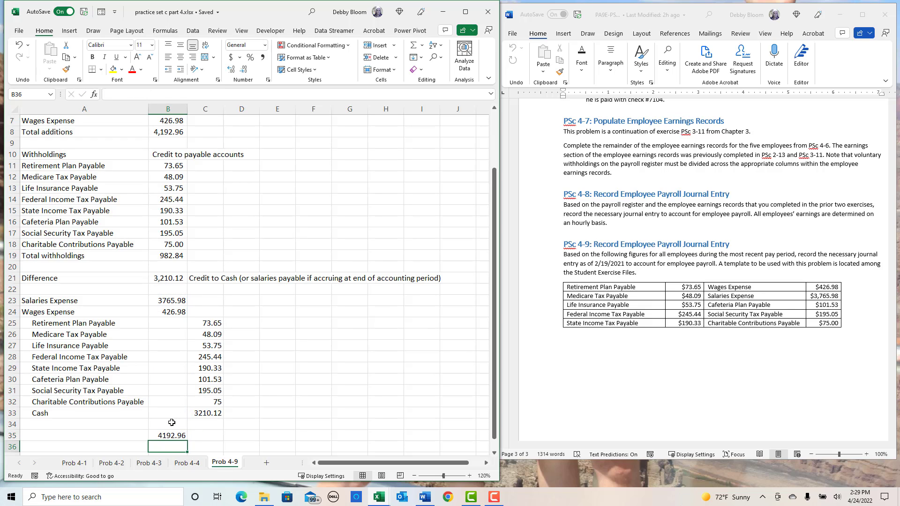
pyautogui.click(177, 437)
pyautogui.moveTo(187, 443); pyautogui.dragTo(221, 440)
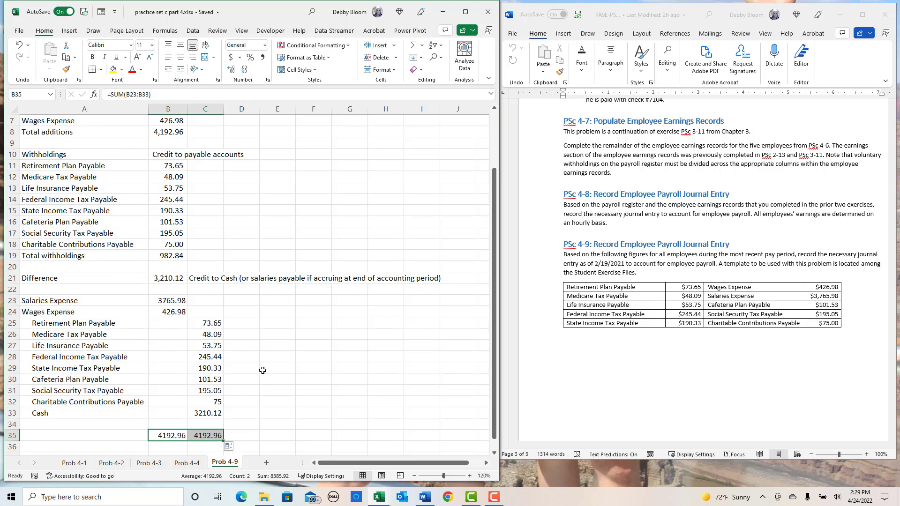
# - Select the journal entry range A23:D33, from Salaries Expense down to Cash
pyautogui.moveTo(41, 306); pyautogui.dragTo(230, 411)
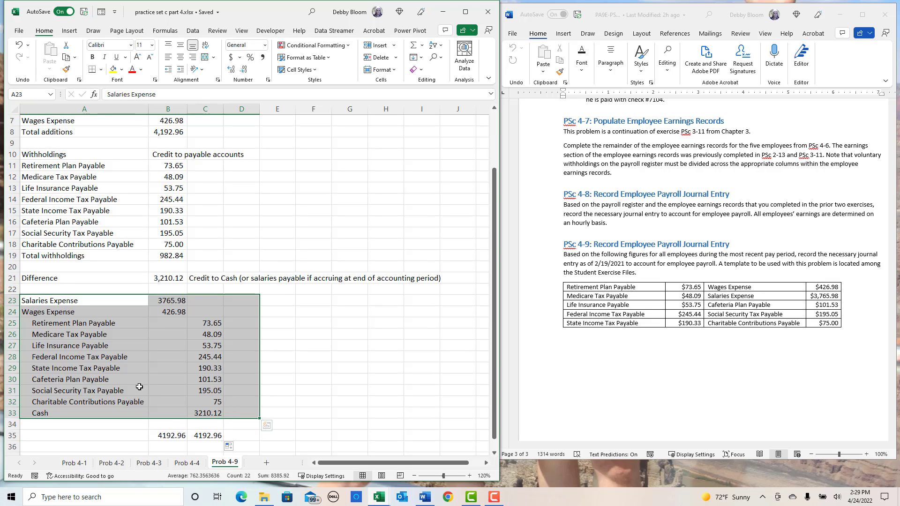